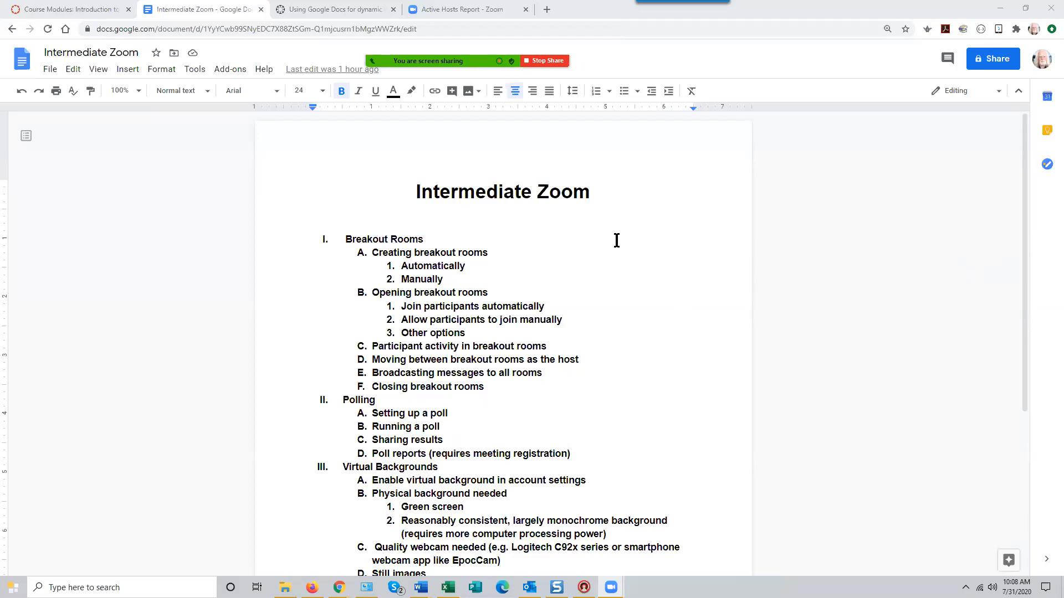
Review the Intermediate Zoom outline from Breakout Rooms through Live Streaming.
scroll(615, 238, "down", 2)
scroll(613, 235, "up", 1)
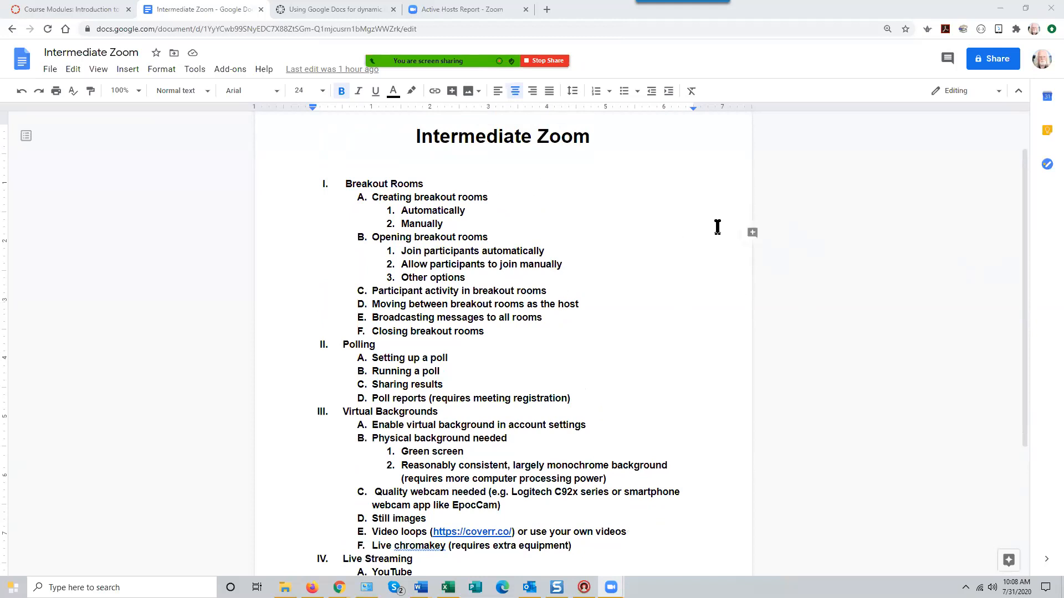
scroll(744, 287, "down", 2)
scroll(744, 282, "up", 2)
scroll(853, 383, "down", 2)
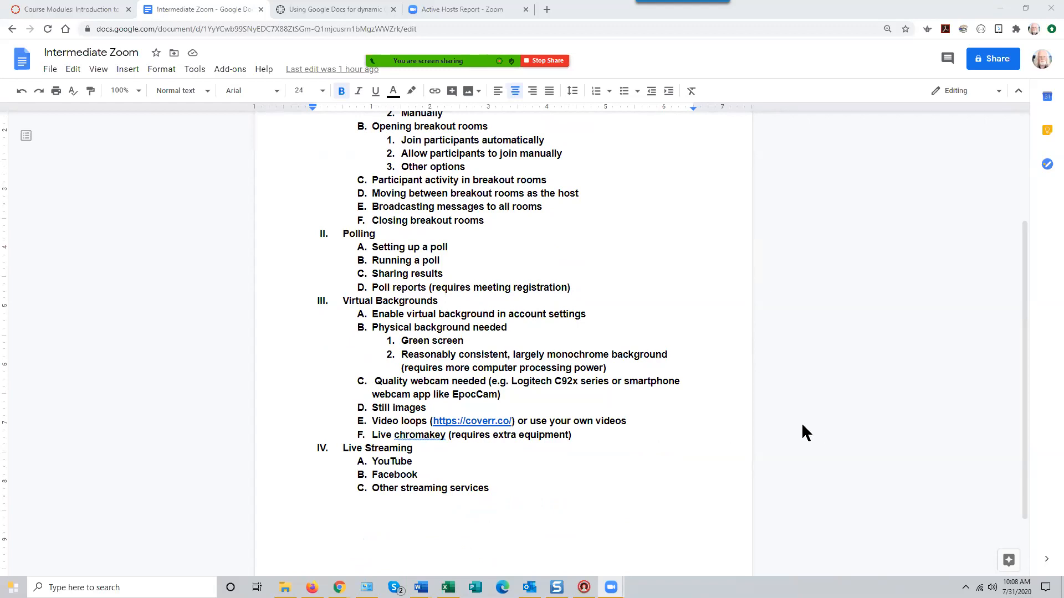
scroll(802, 425, "up", 3)
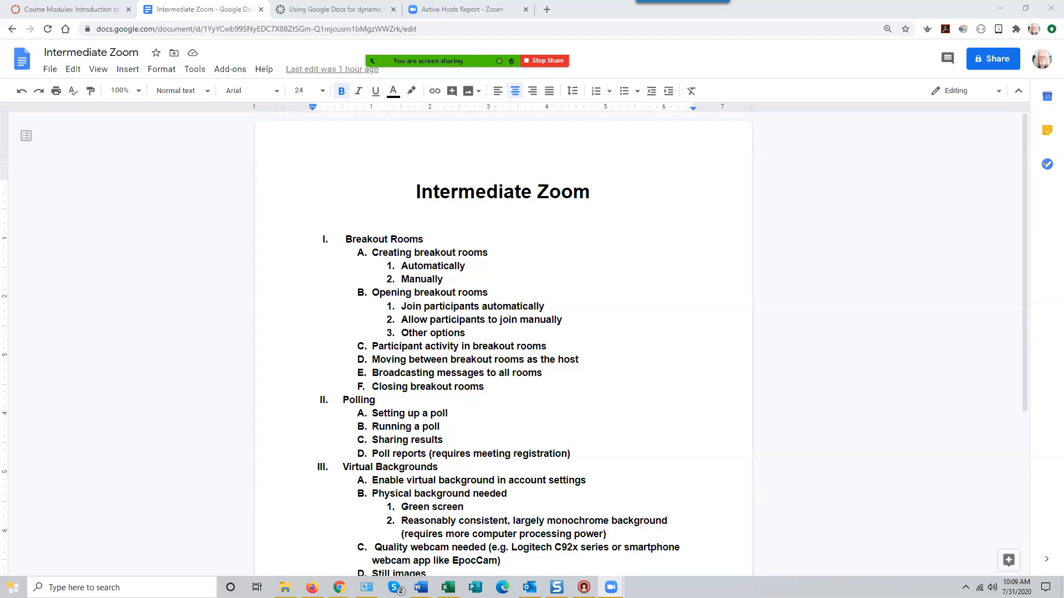
Bring the Zoom meeting window onto this screen, maximize it and stop the screen share.
left_click_drag(1063, 59, 501, 59)
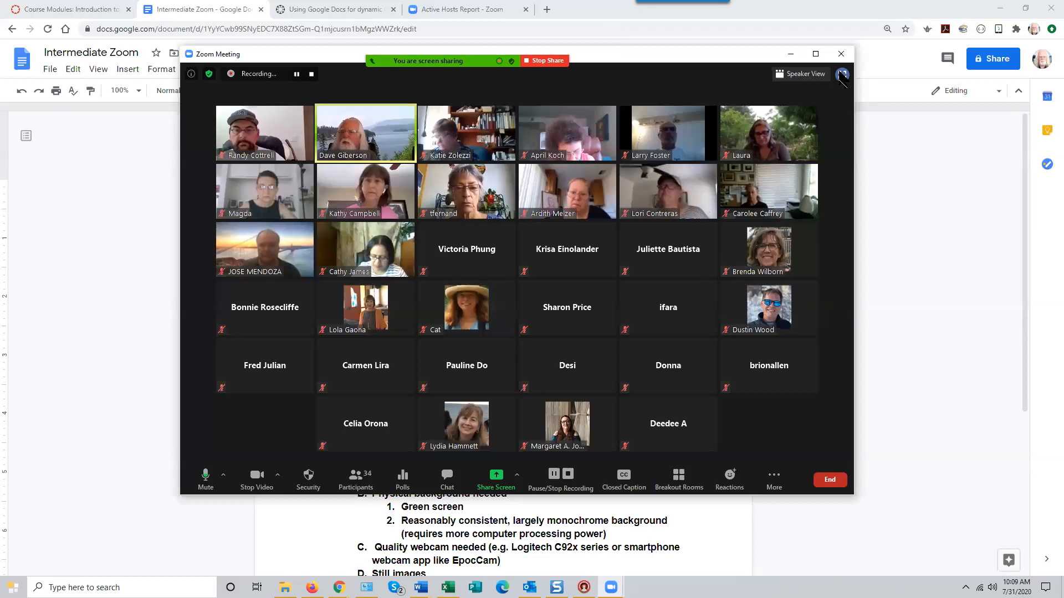
left_click(815, 54)
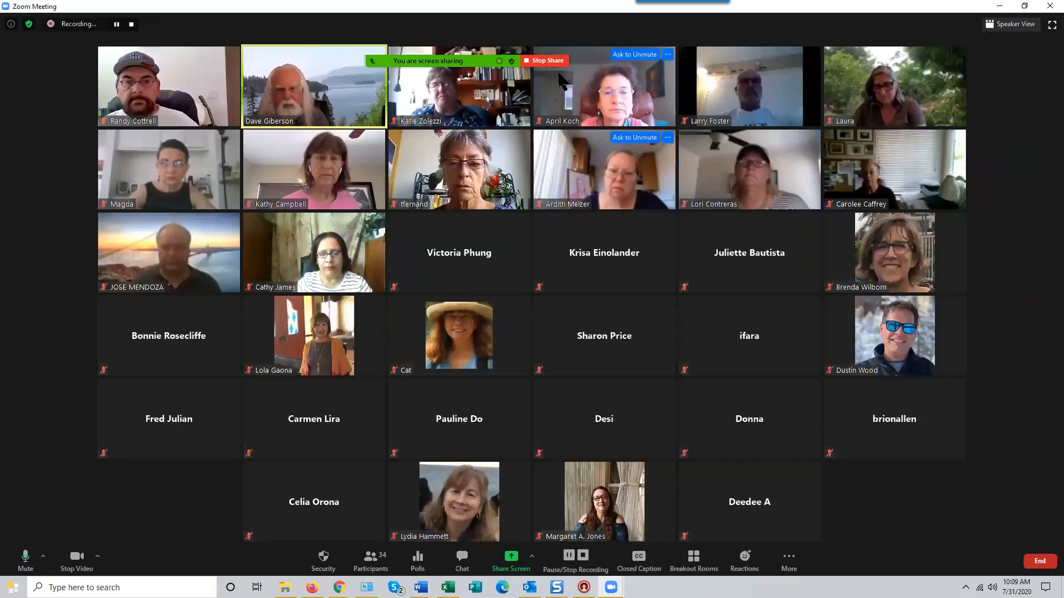
mouse_move(486, 42)
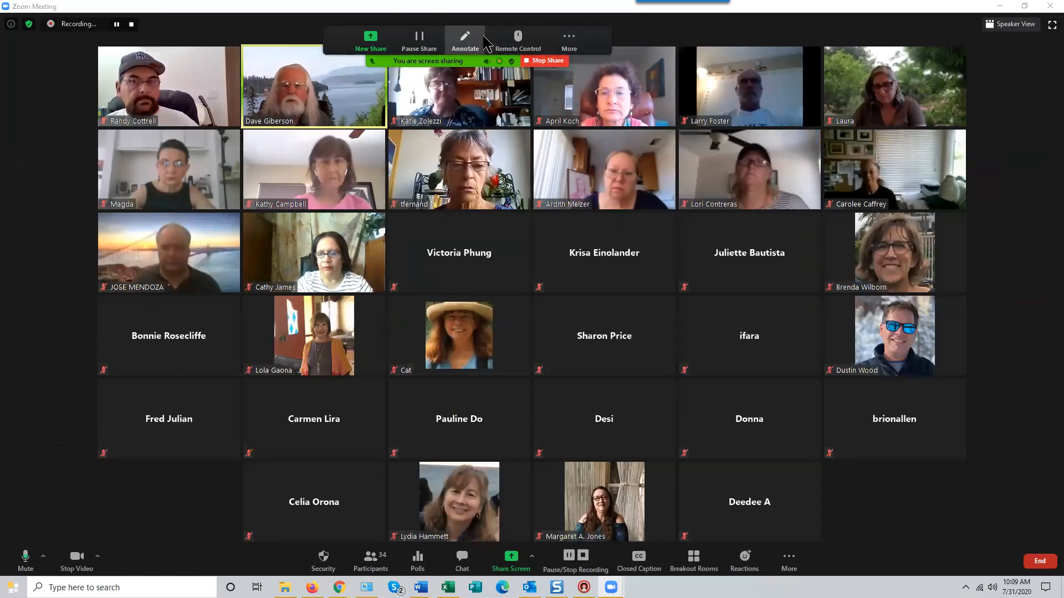
left_click_drag(487, 42, 512, 105)
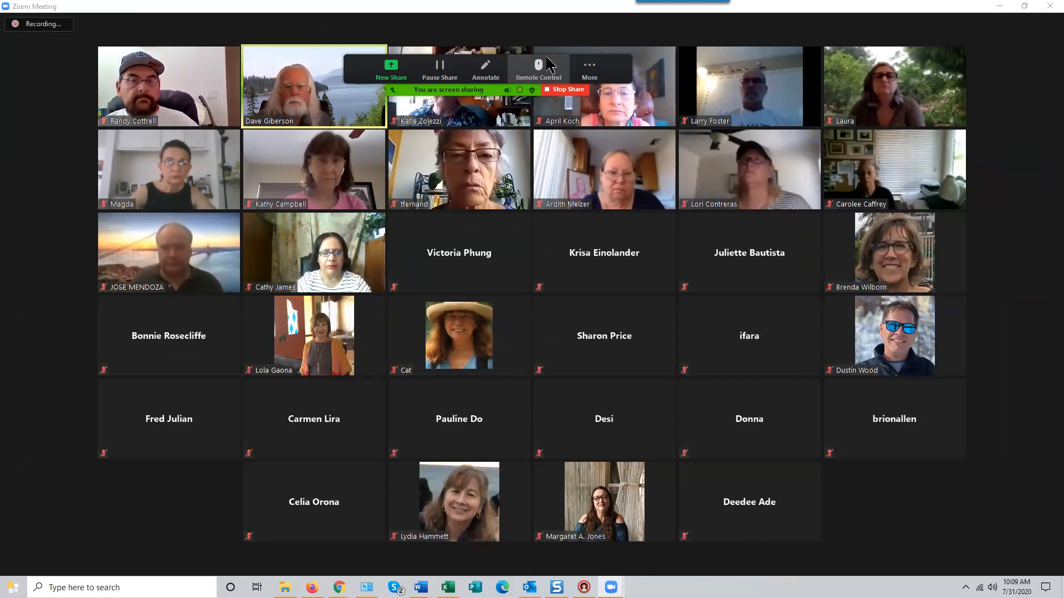
left_click(565, 89)
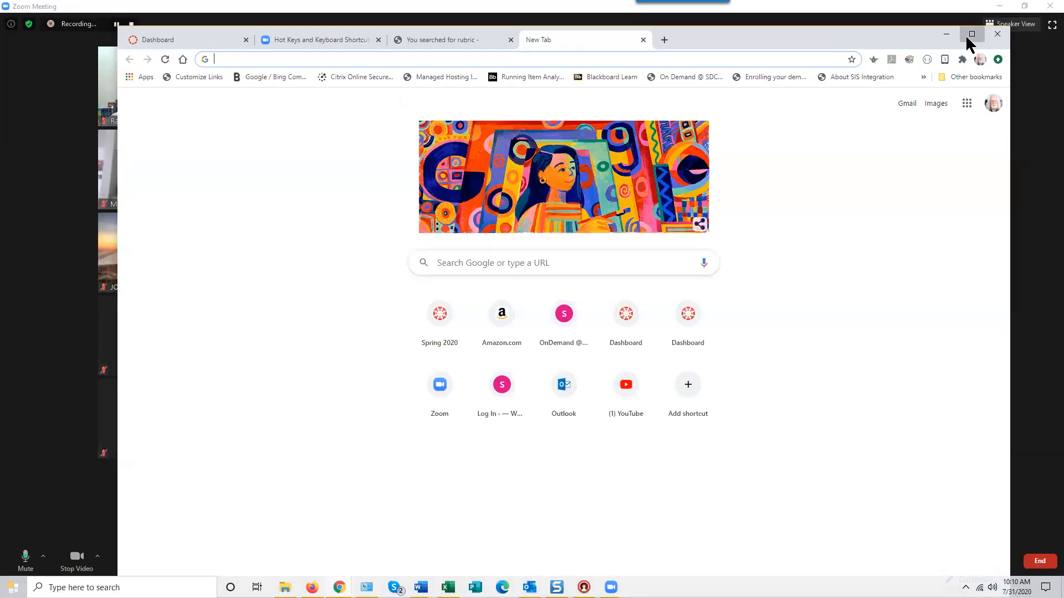
Maximize the Chrome window, go to zoom.us and sign in to the account.
left_click(970, 37)
left_click(109, 30)
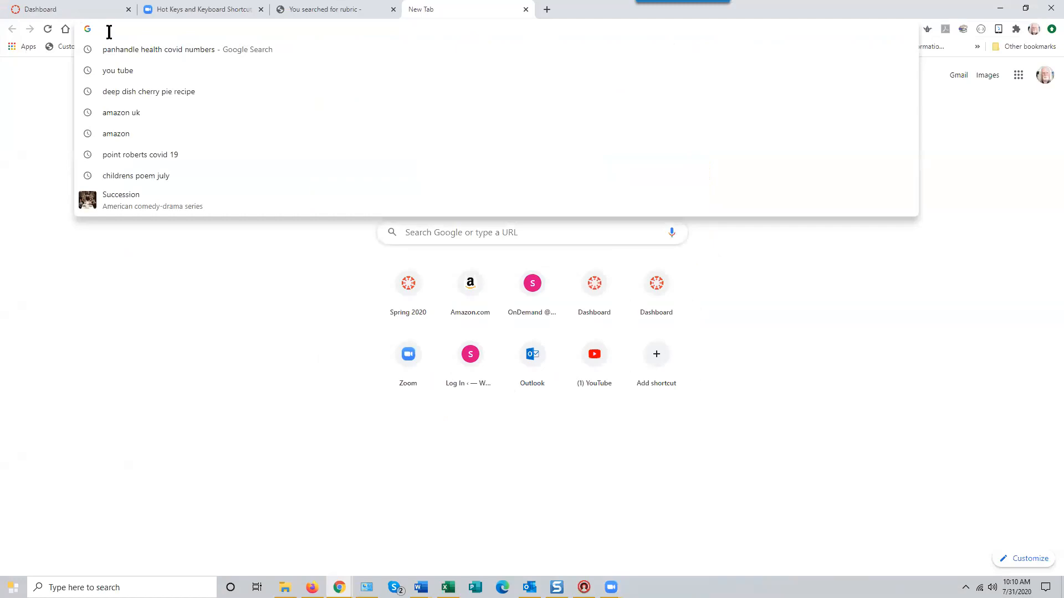
type("zoom.us")
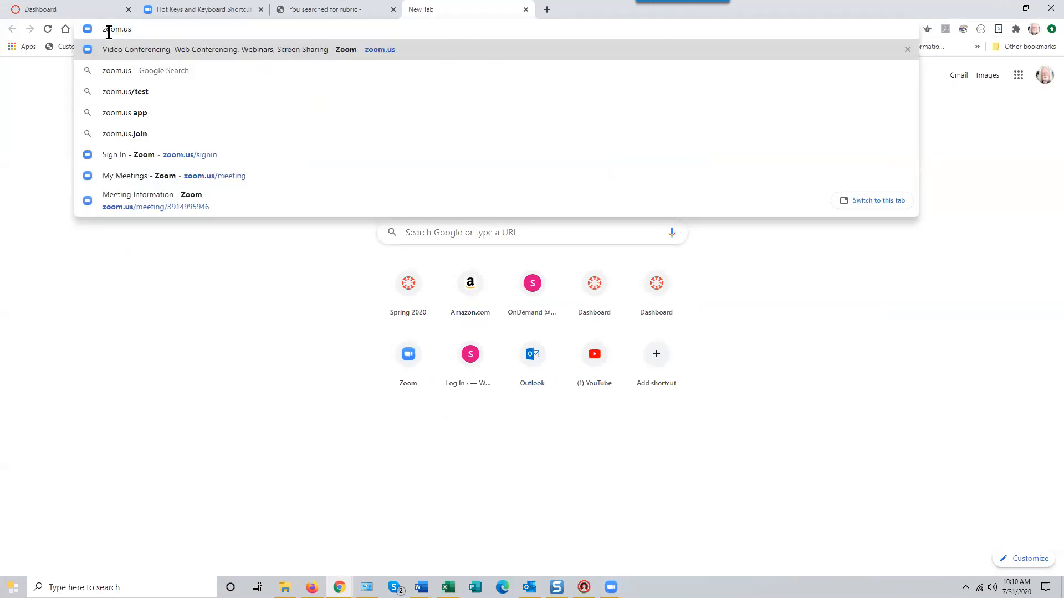
key("Return")
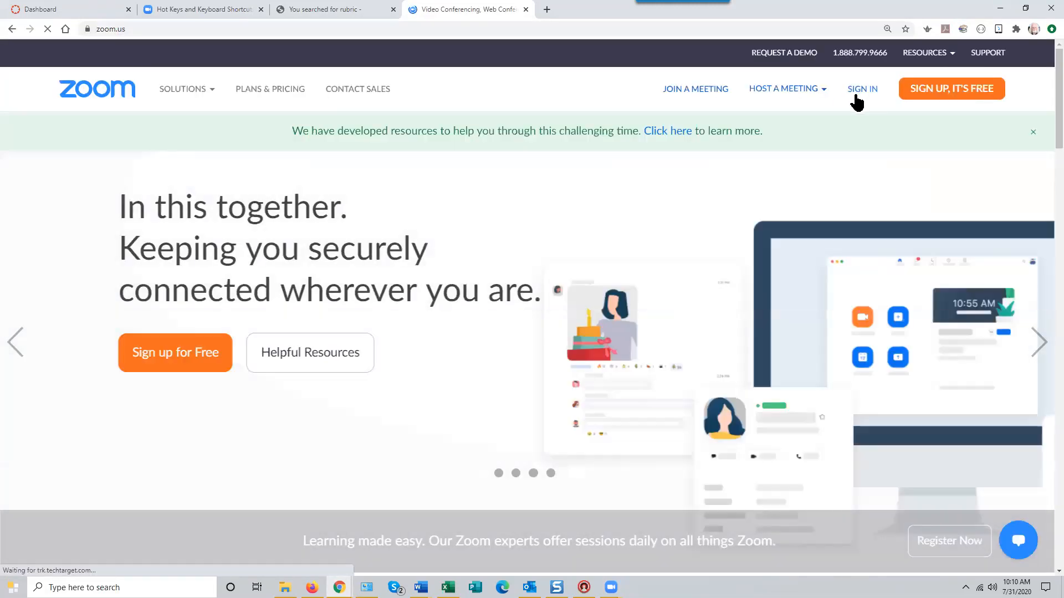
left_click(857, 97)
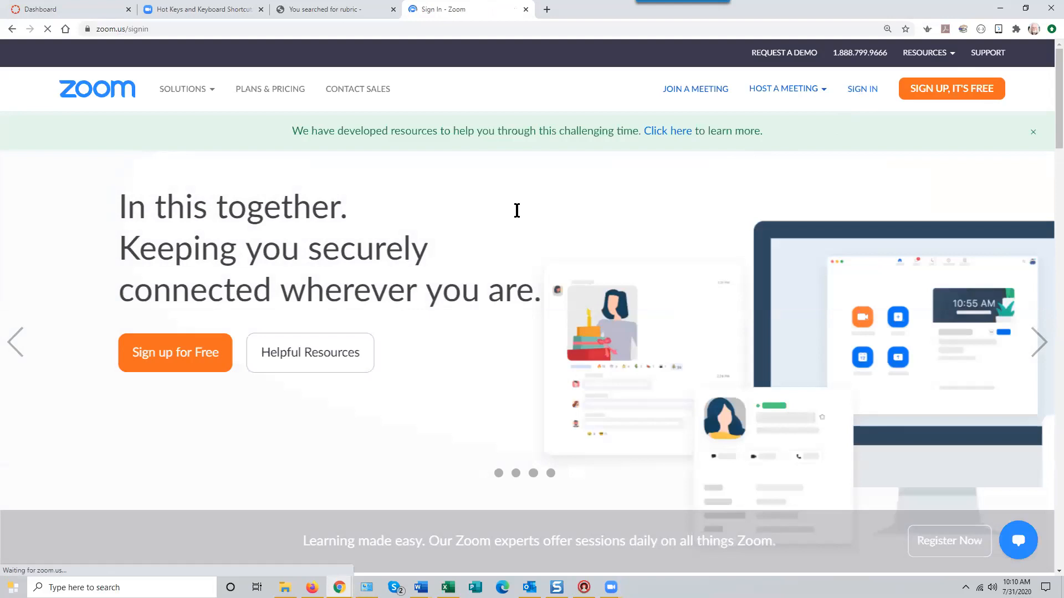
left_click(529, 364)
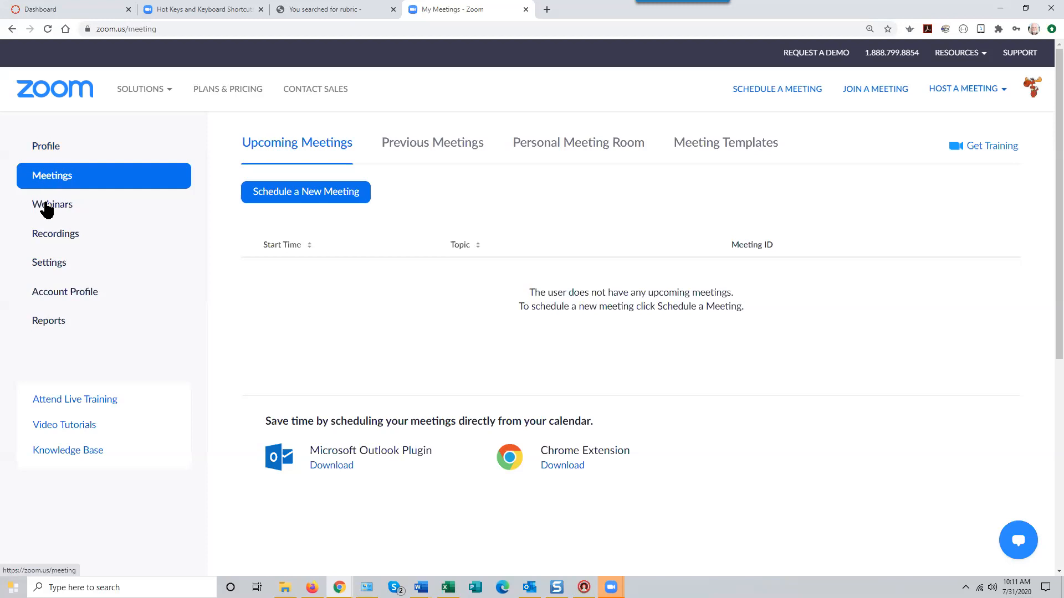
Open the account's meeting settings and locate the breakout room option by searching the page for "breakout".
left_click(50, 267)
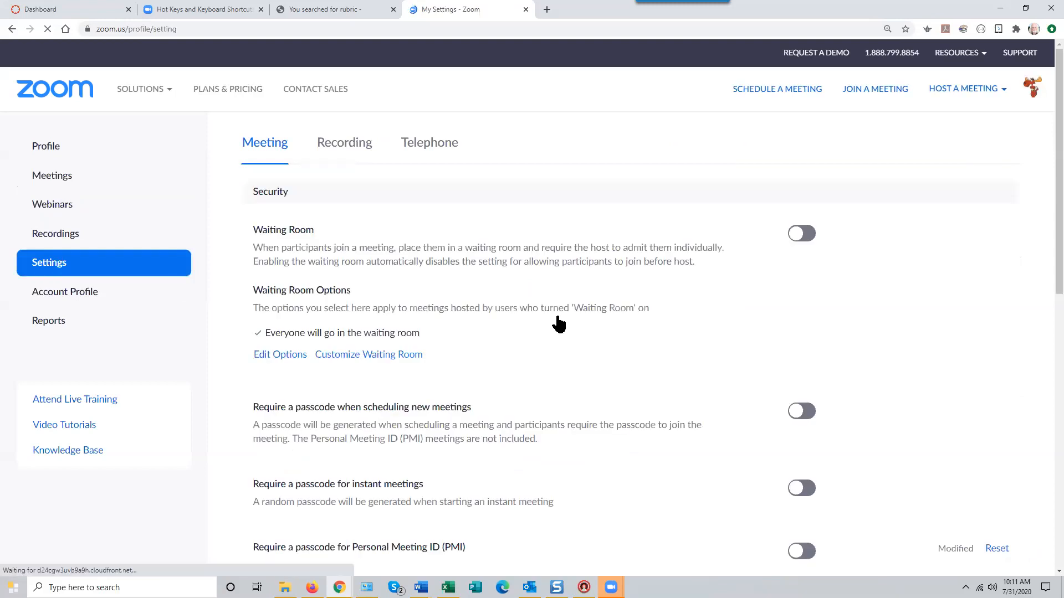
scroll(570, 322, "down", 2)
scroll(569, 321, "up", 2)
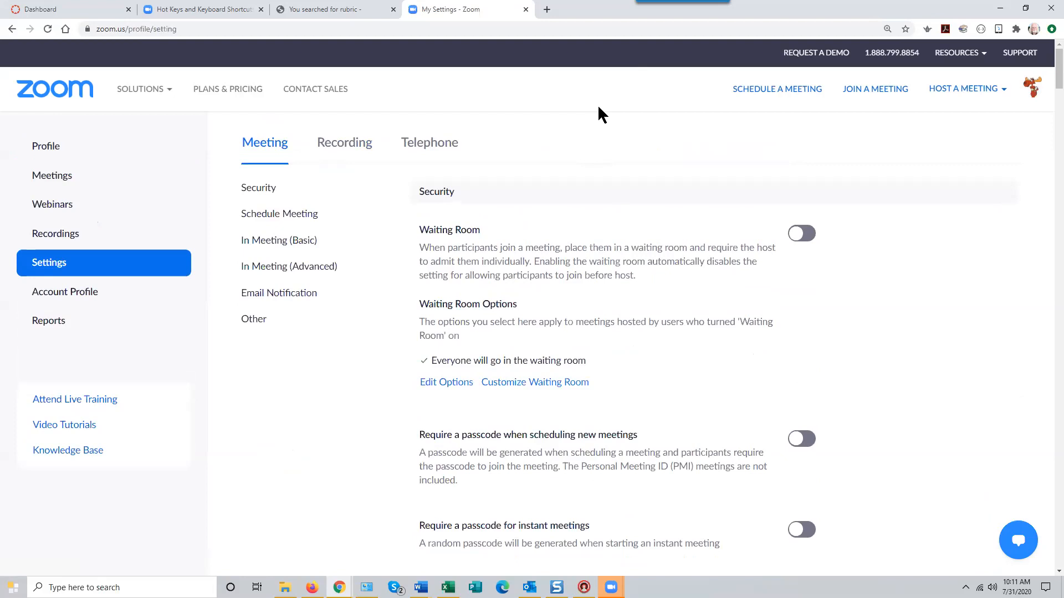
key("ctrl+f")
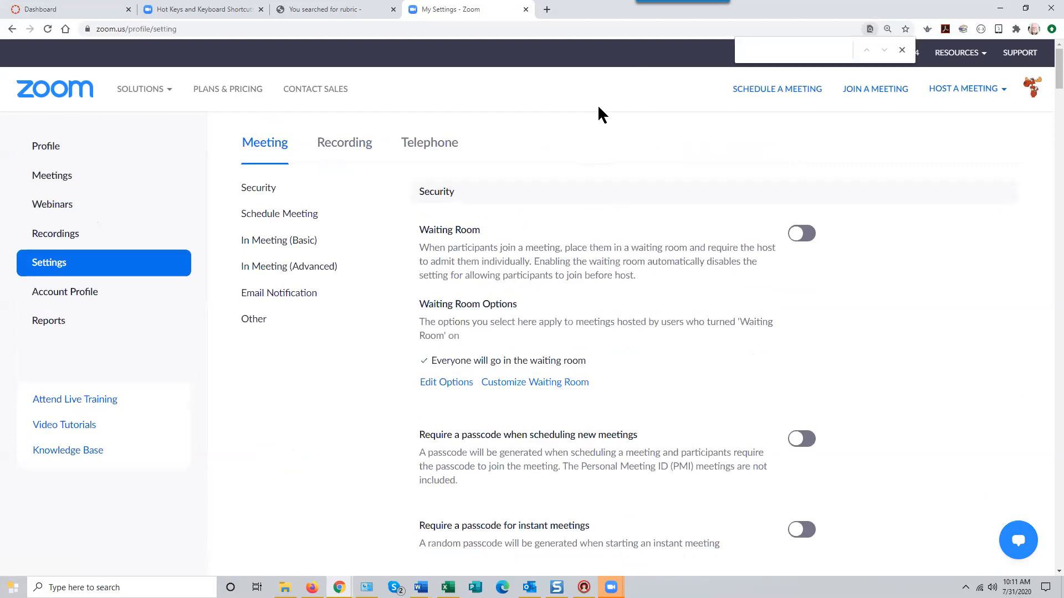
type("brea")
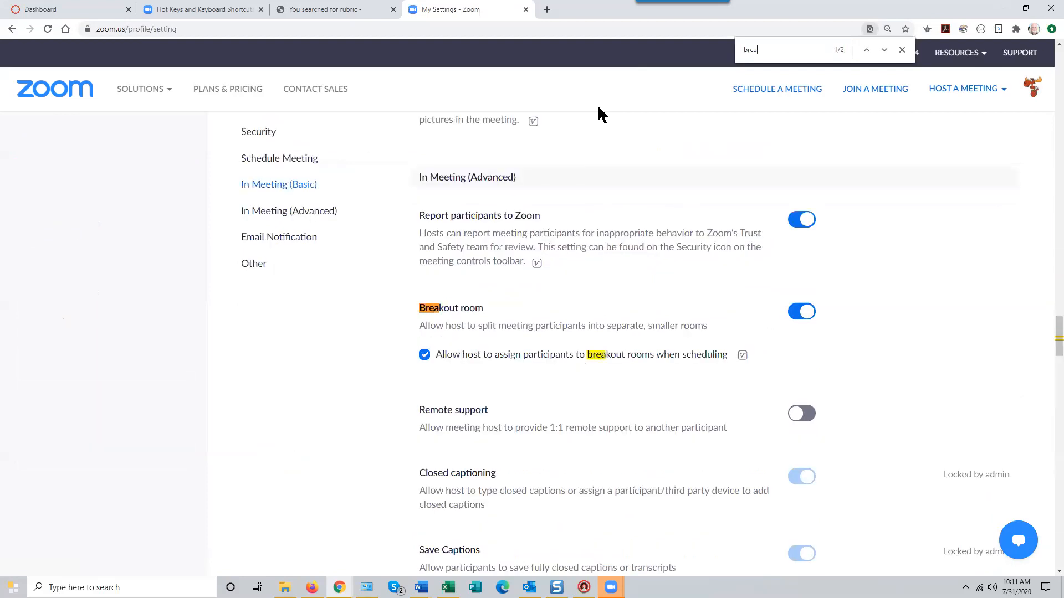
type("kout")
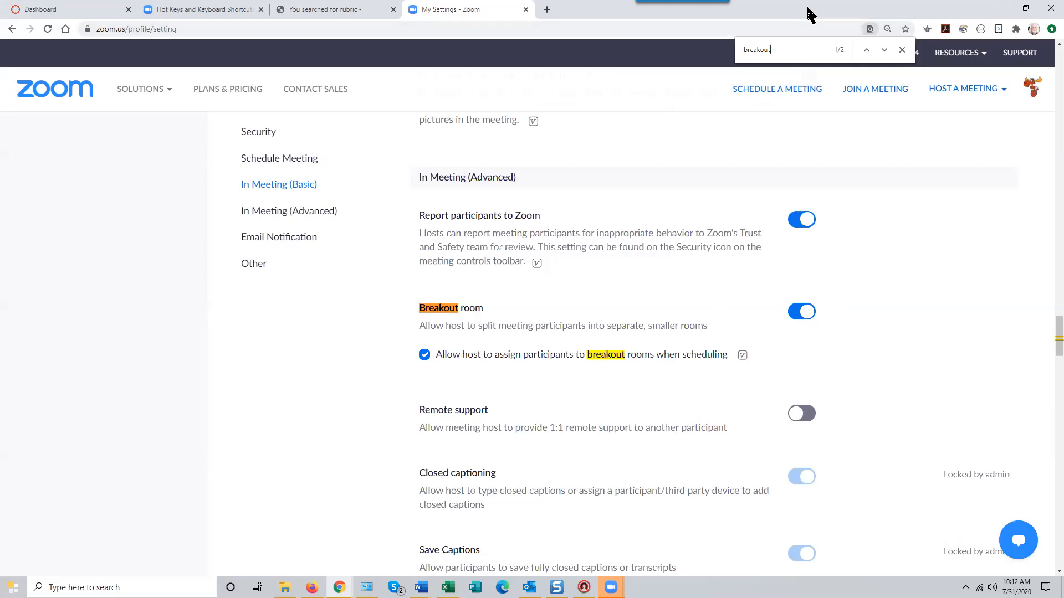
Return to the Zoom meeting and bring up the options for creating breakout rooms.
left_click(1000, 9)
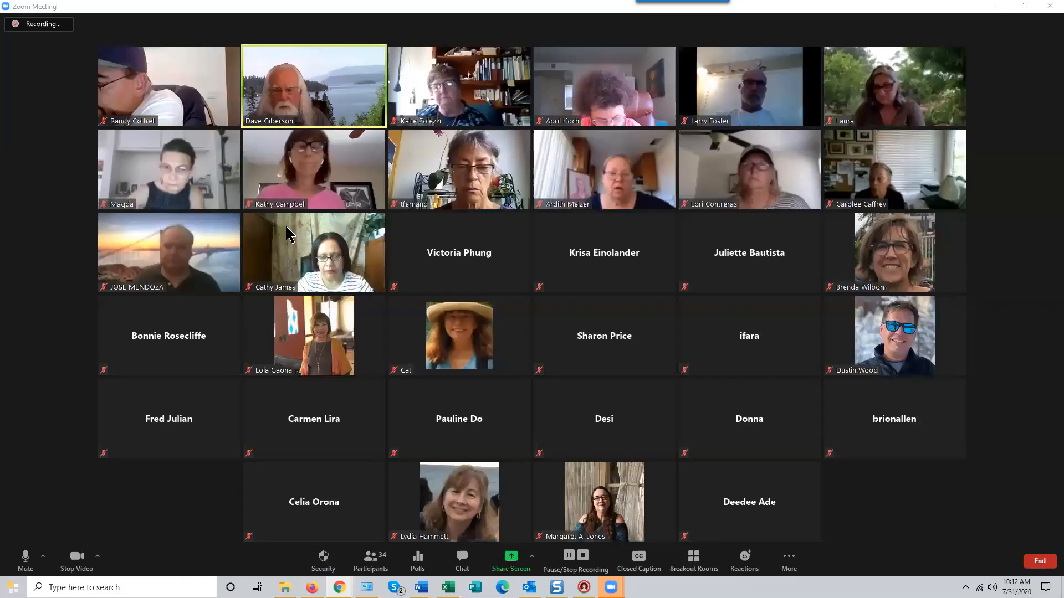
left_click(694, 560)
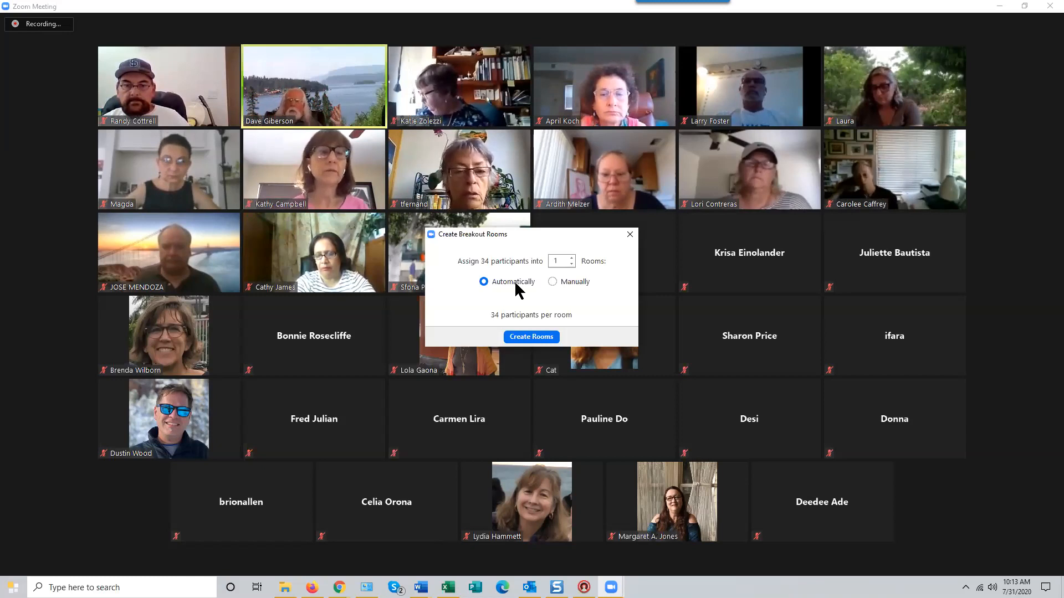
left_click(572, 258)
left_click(572, 265)
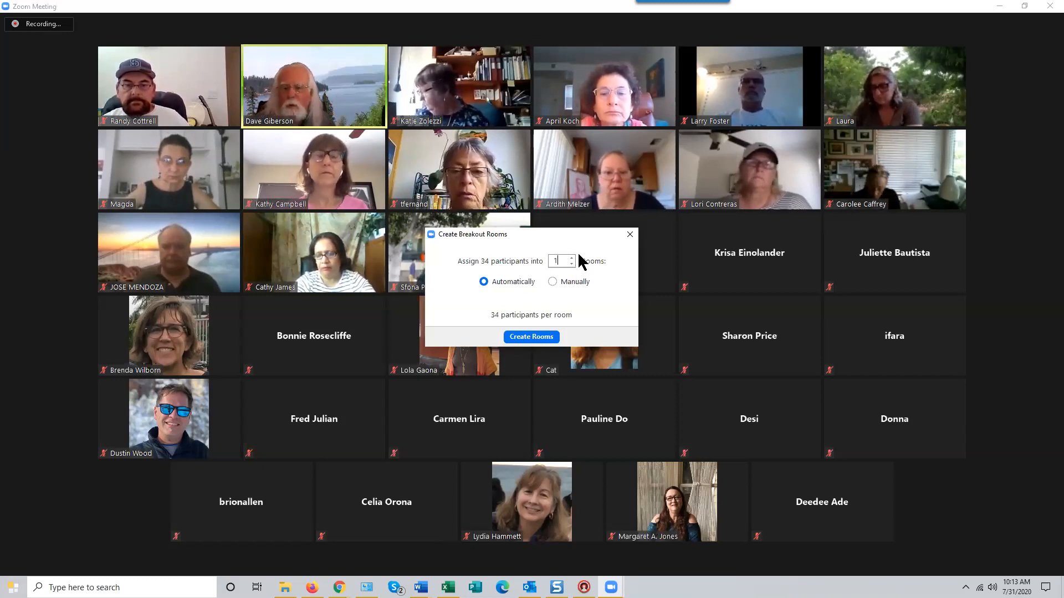
left_click(556, 282)
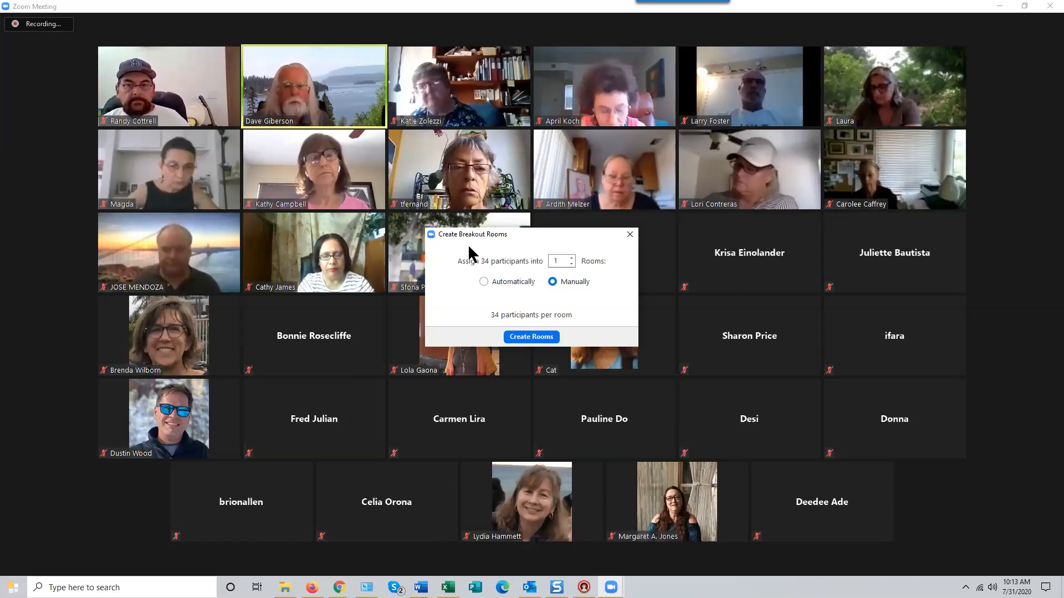
left_click(483, 283)
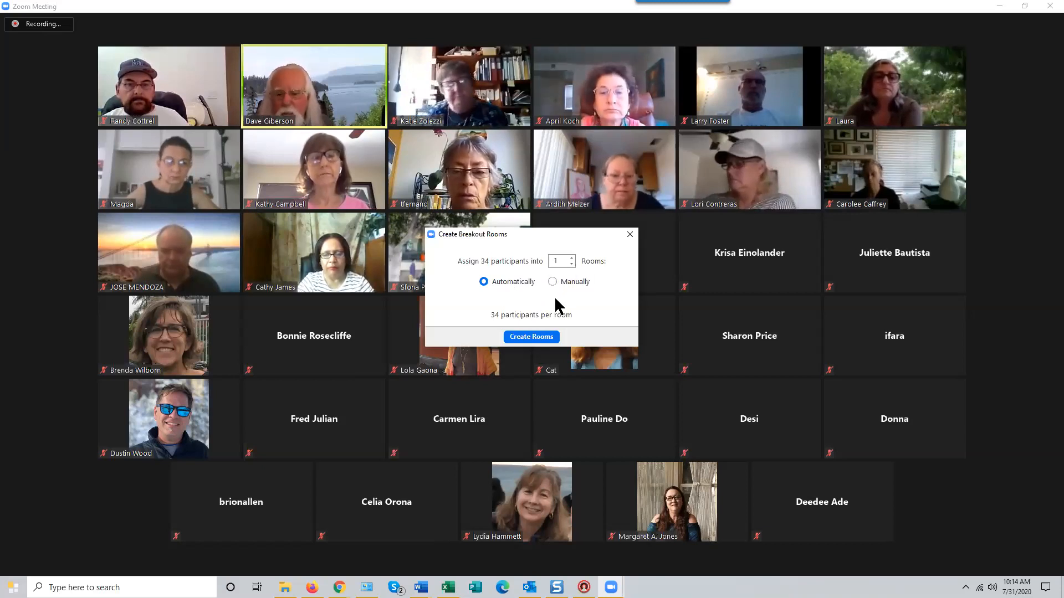
left_click(571, 258)
left_click(571, 258)
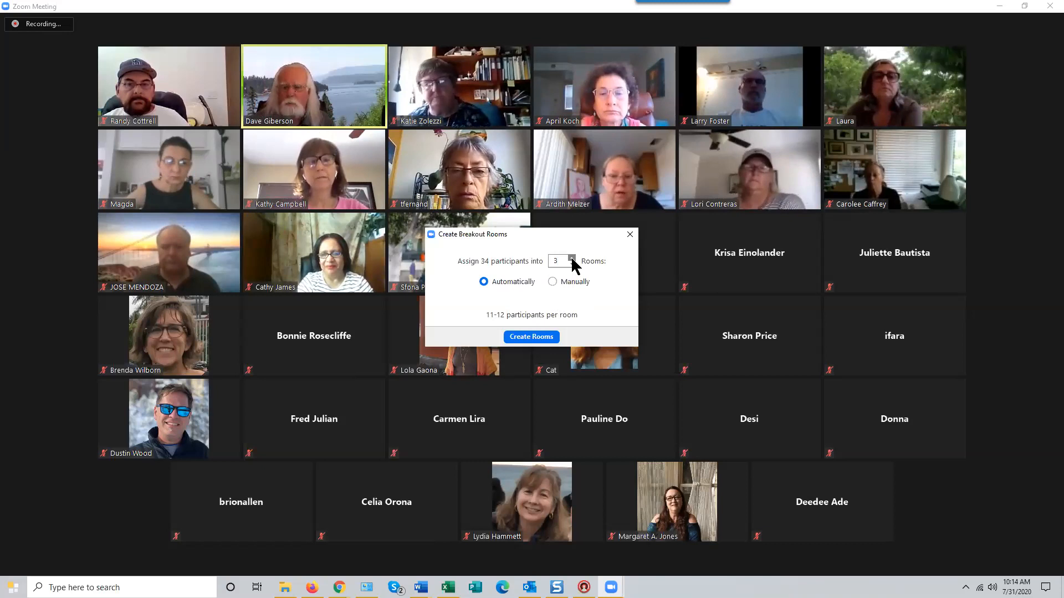
left_click(572, 263)
left_click(572, 264)
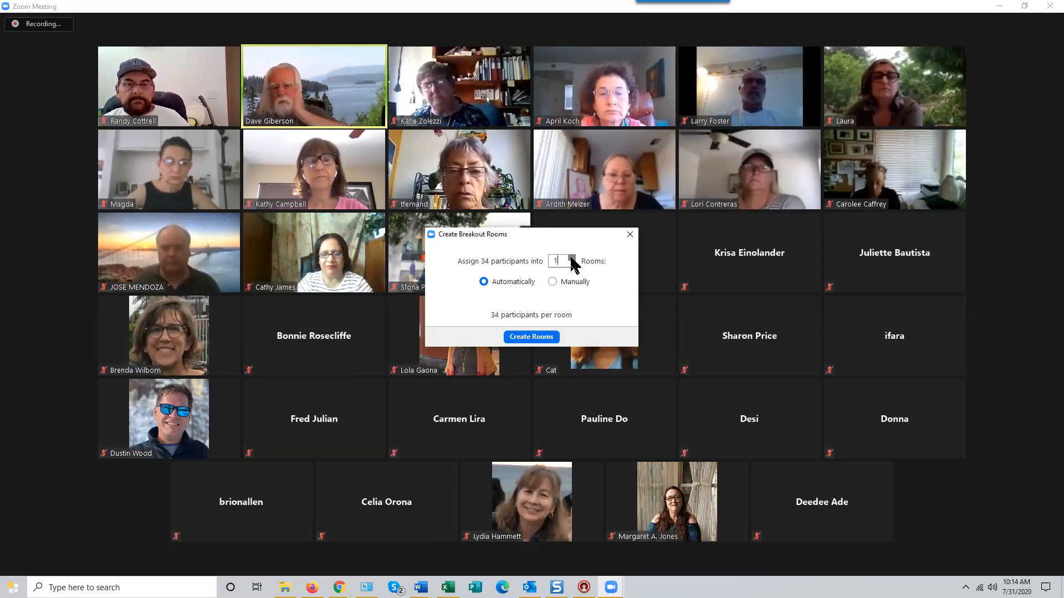
Create 5 breakout rooms with participants assigned automatically.
left_click(571, 259)
left_click(572, 258)
left_click(571, 258)
left_click(571, 258)
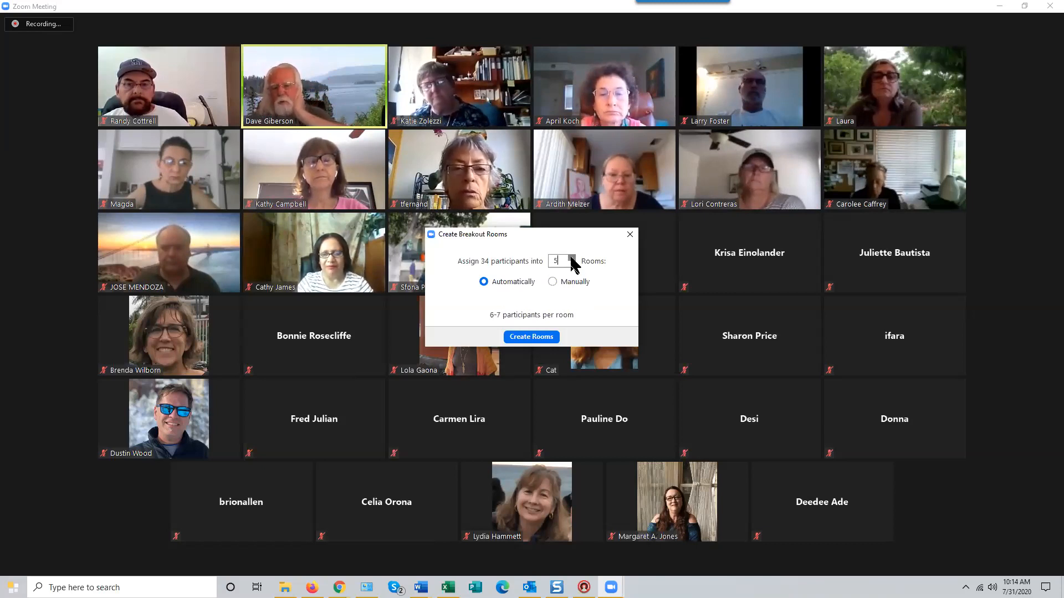
left_click(538, 338)
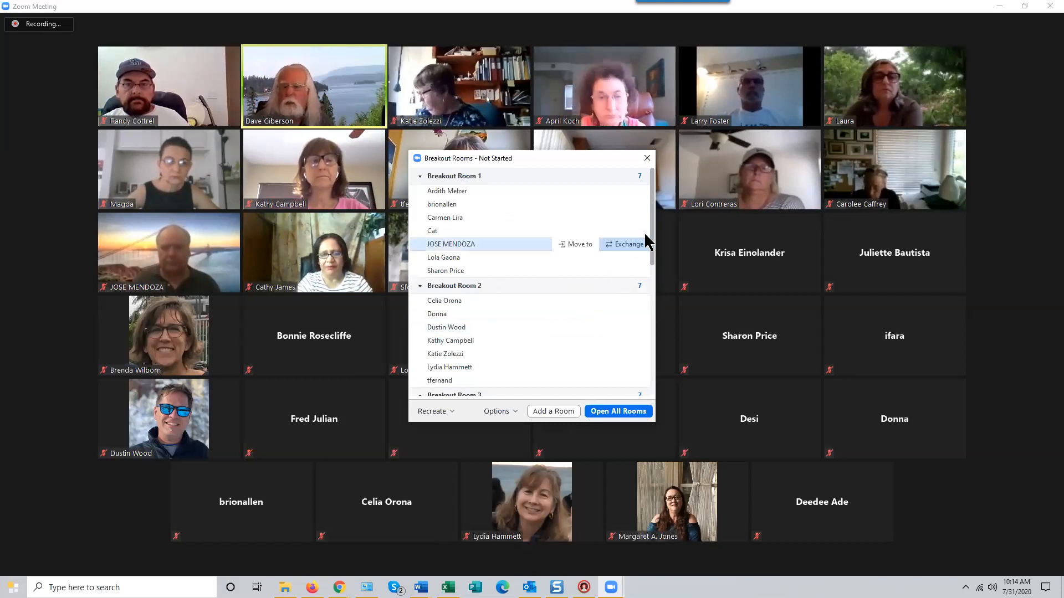
Check the automatic room assignments and recreate all 5 breakout rooms with manual participant assignment.
scroll(652, 252, "down", 1)
left_click_drag(652, 252, 655, 374)
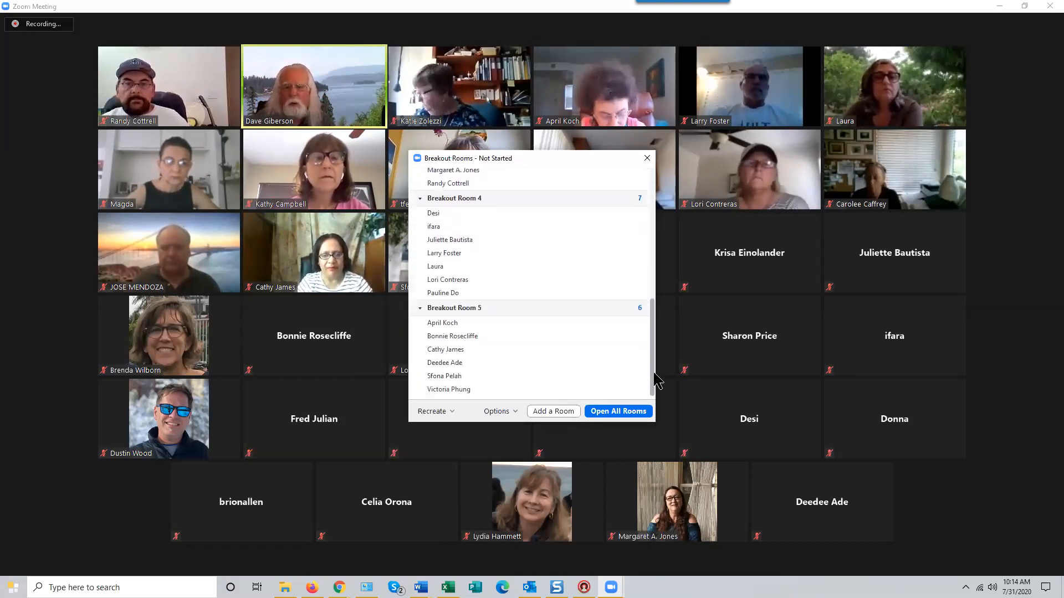
scroll(643, 249, "up", 6)
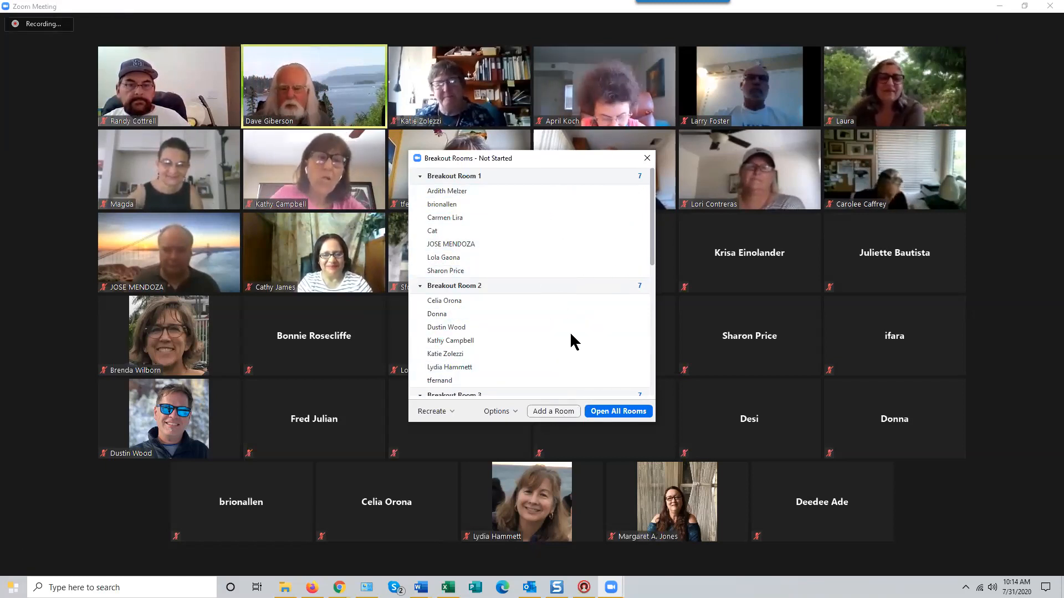
left_click(435, 412)
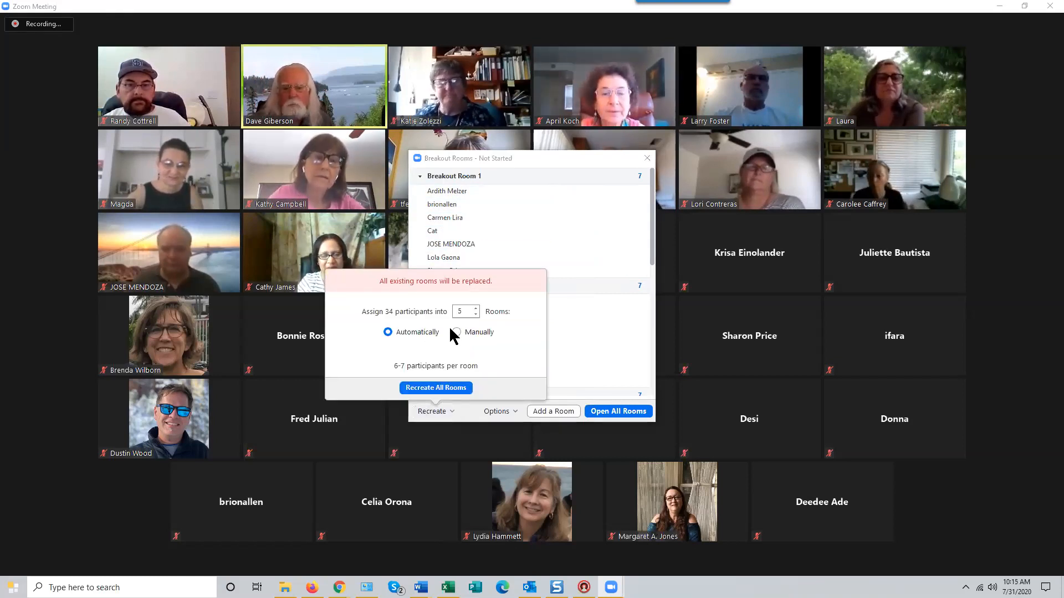
left_click(455, 331)
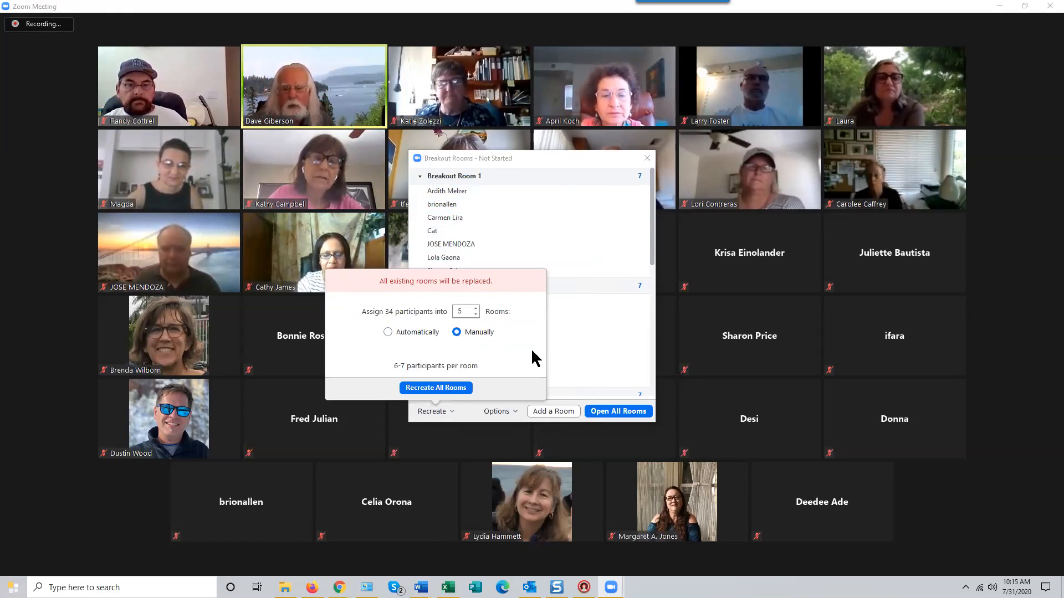
left_click(438, 388)
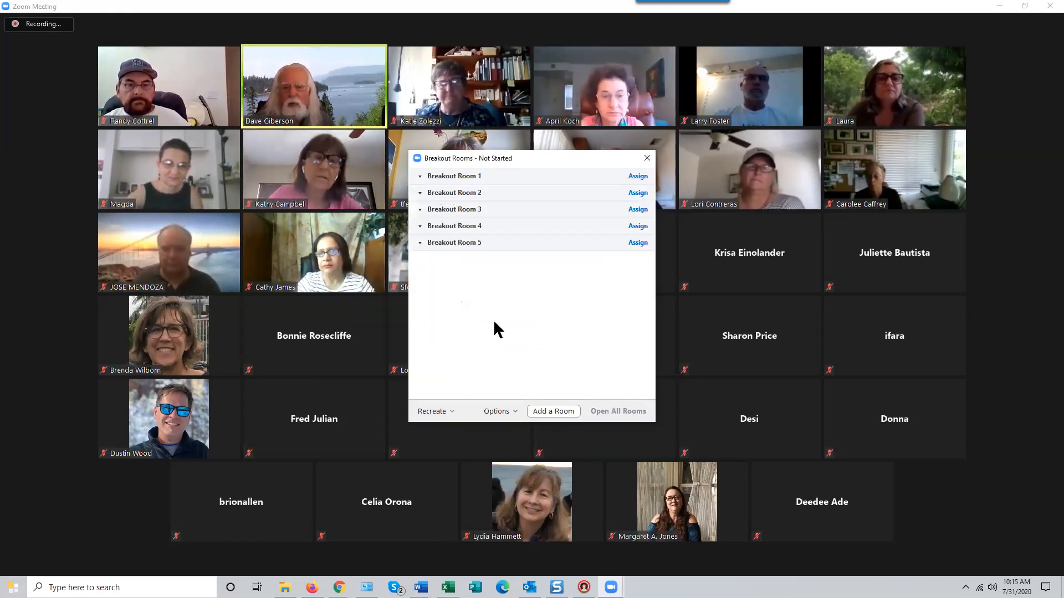
Manually assign three participants from the list to Breakout Room 1.
mouse_move(472, 245)
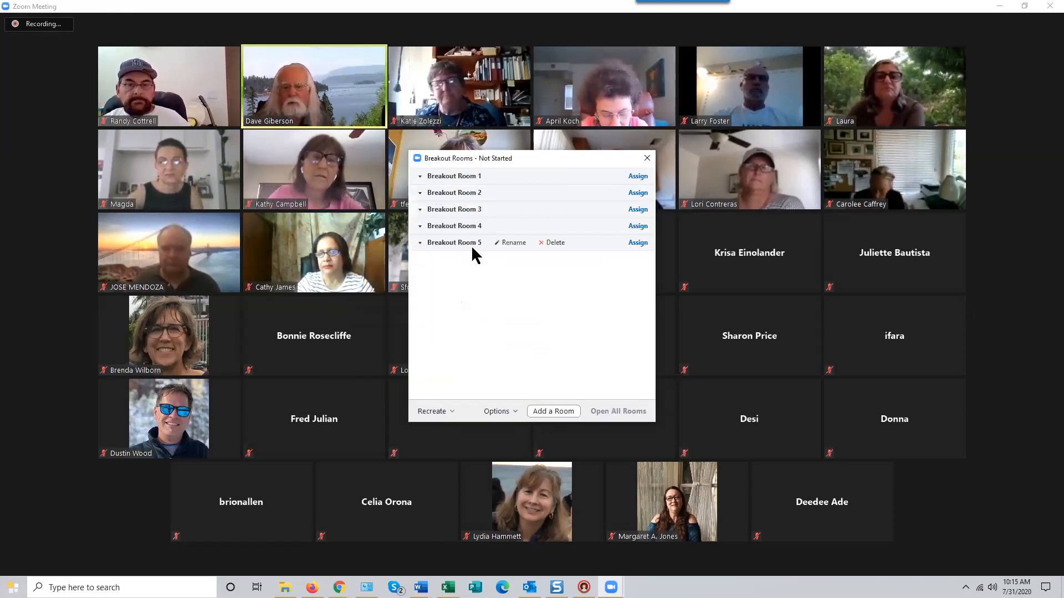
left_click(638, 177)
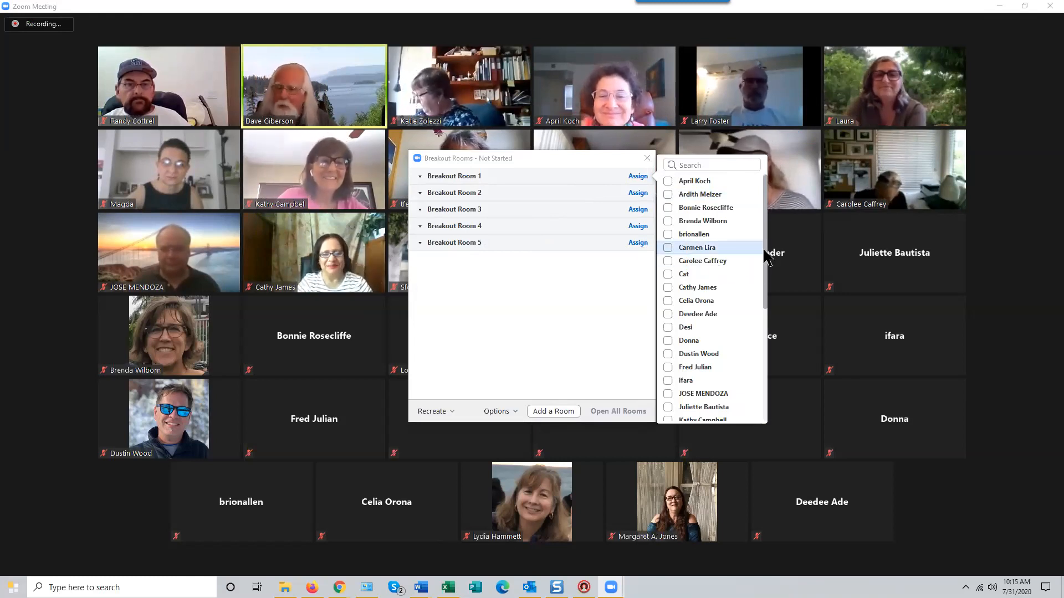
left_click_drag(768, 250, 755, 209)
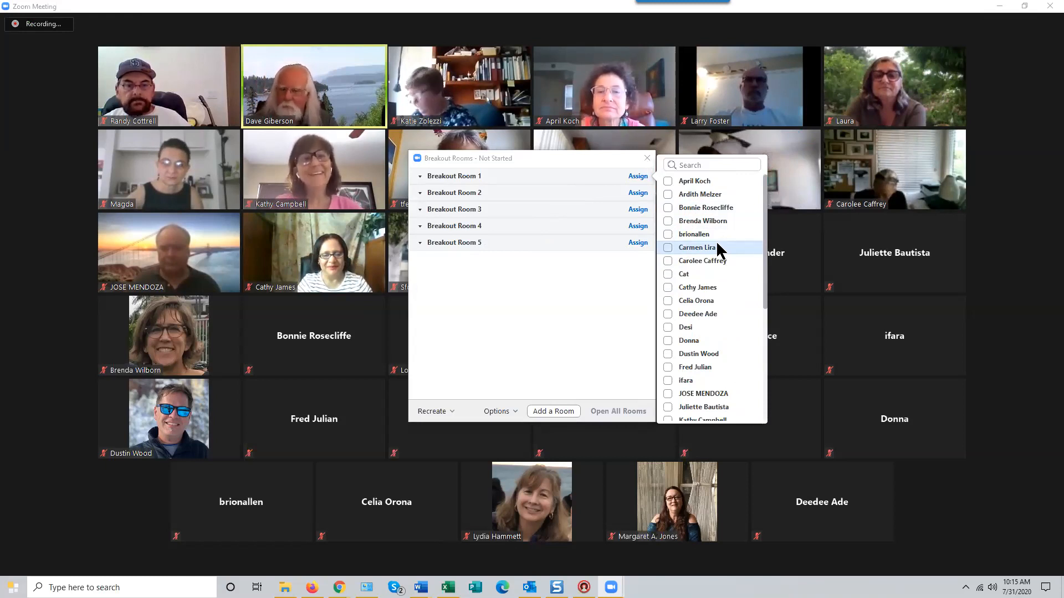
scroll(757, 277, "down", 5)
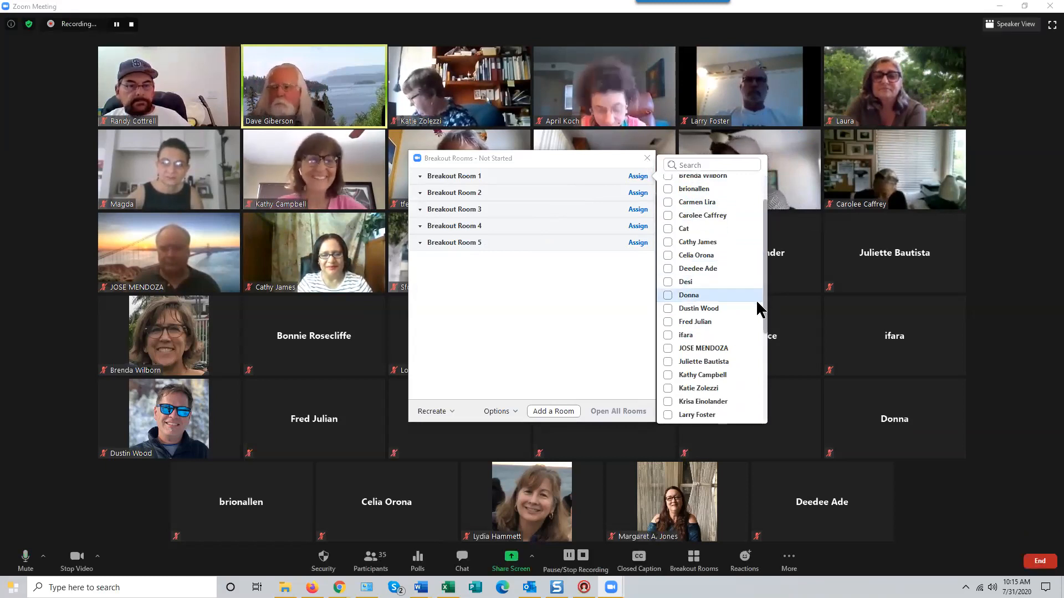
left_click_drag(767, 359, 755, 261)
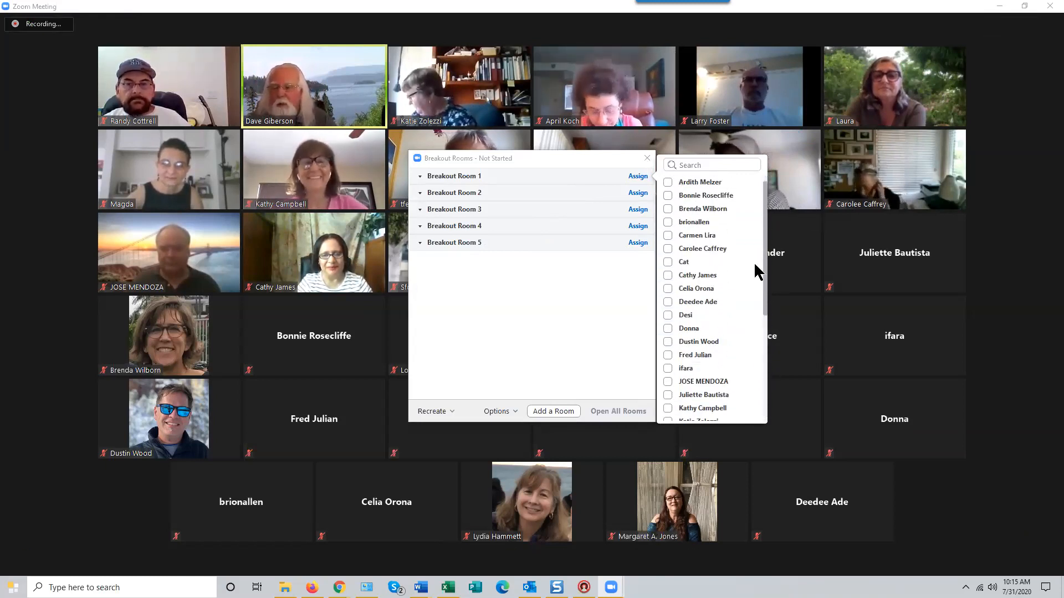
left_click(668, 235)
left_click(667, 289)
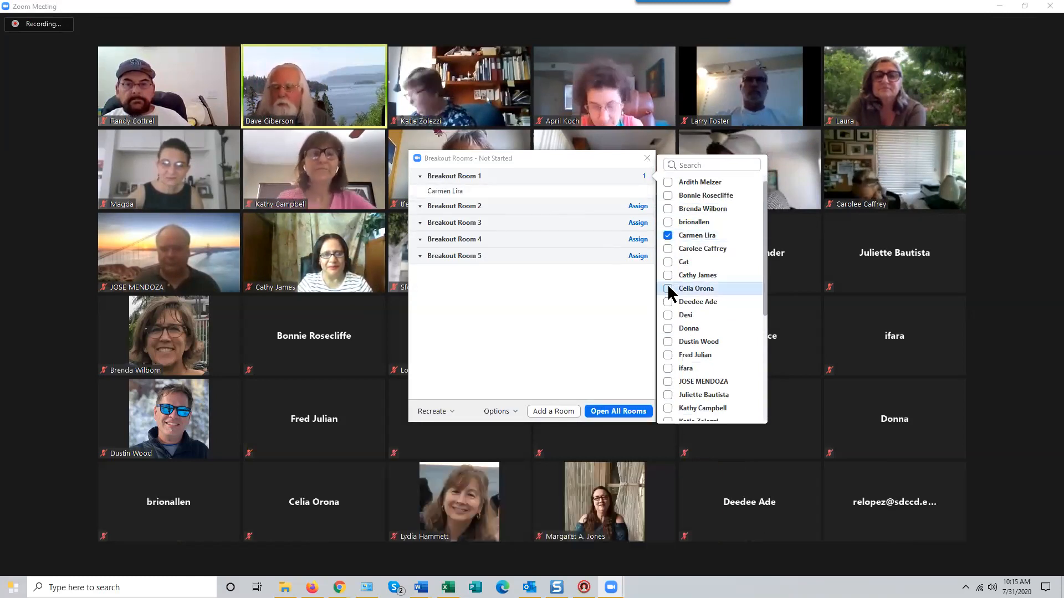
left_click(669, 329)
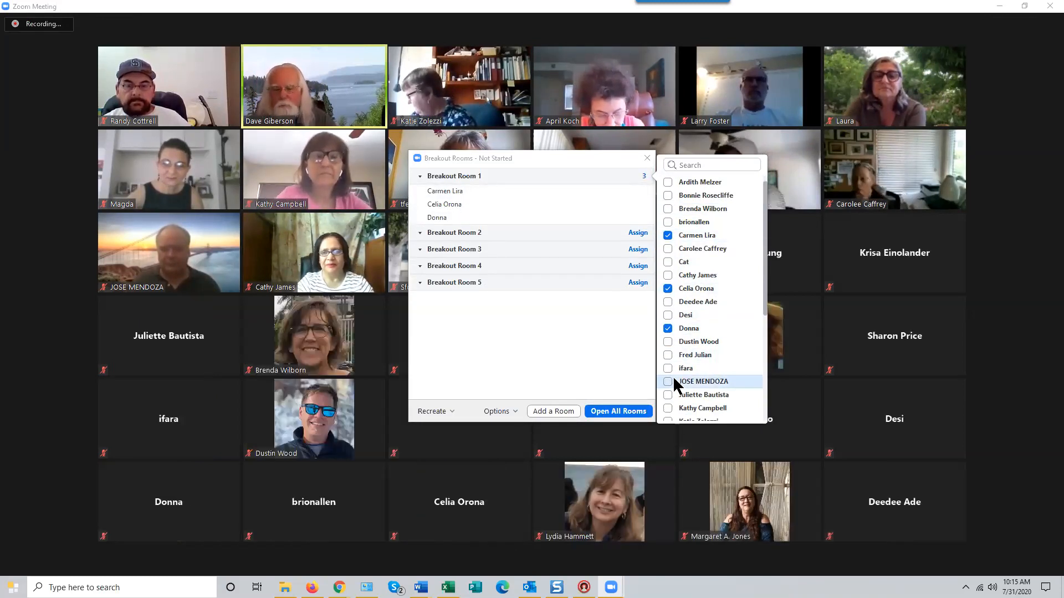
Recreate all 5 breakout rooms with manual assignment to clear the participants placed in Breakout Room 1.
left_click(437, 412)
left_click(437, 413)
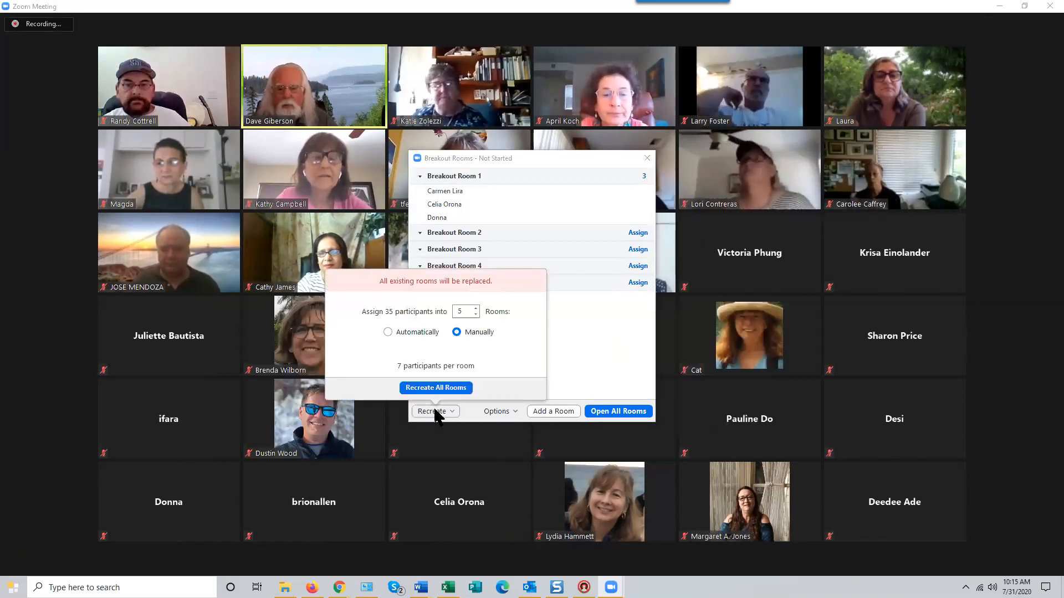
left_click(440, 387)
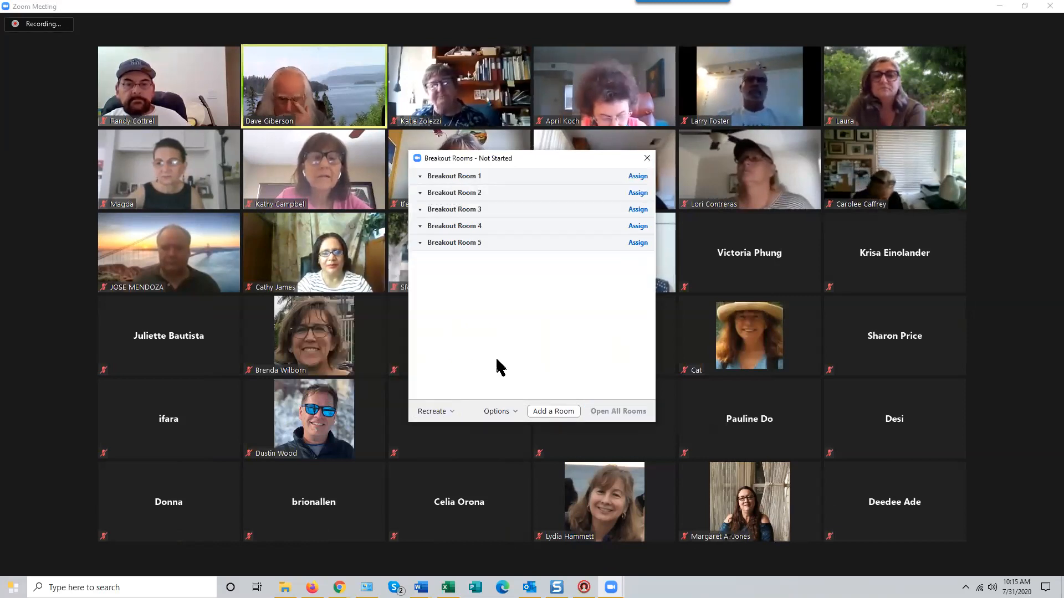
left_click(496, 411)
left_click(496, 411)
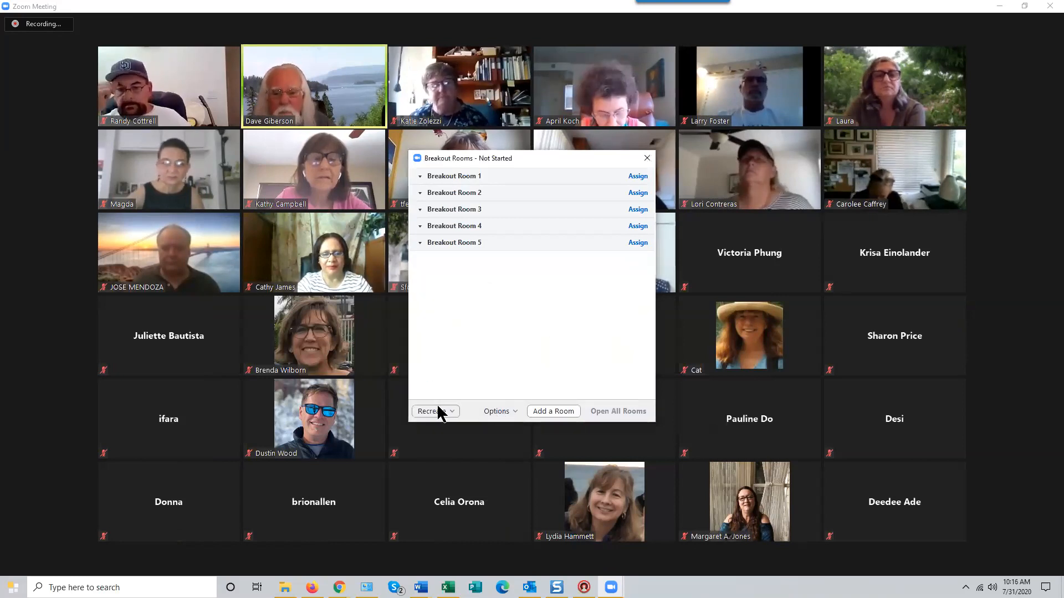
Recreate all 5 breakout rooms with participants assigned automatically.
left_click(436, 412)
left_click(388, 332)
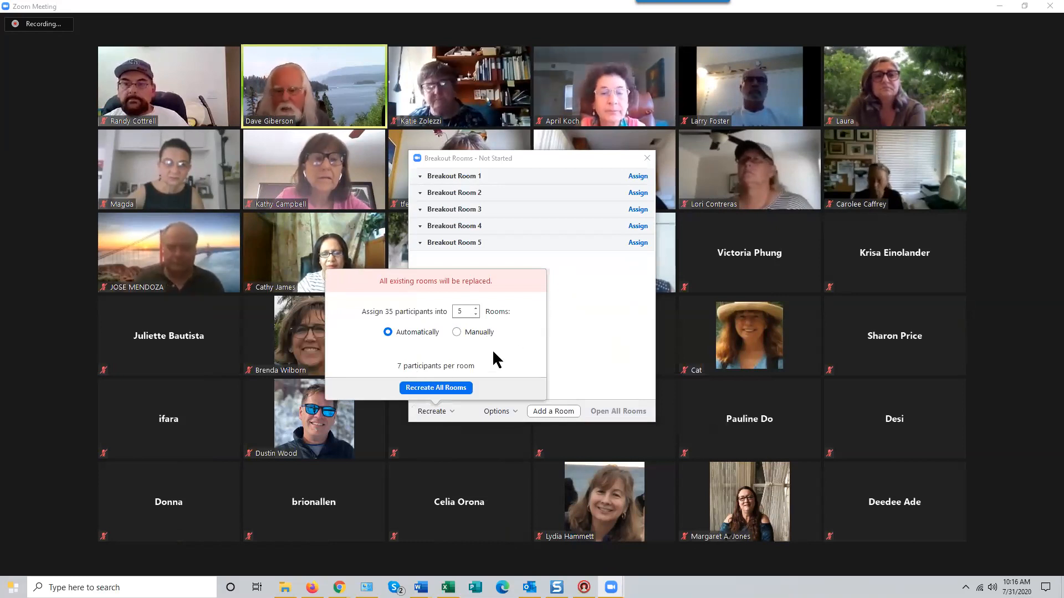
left_click(438, 388)
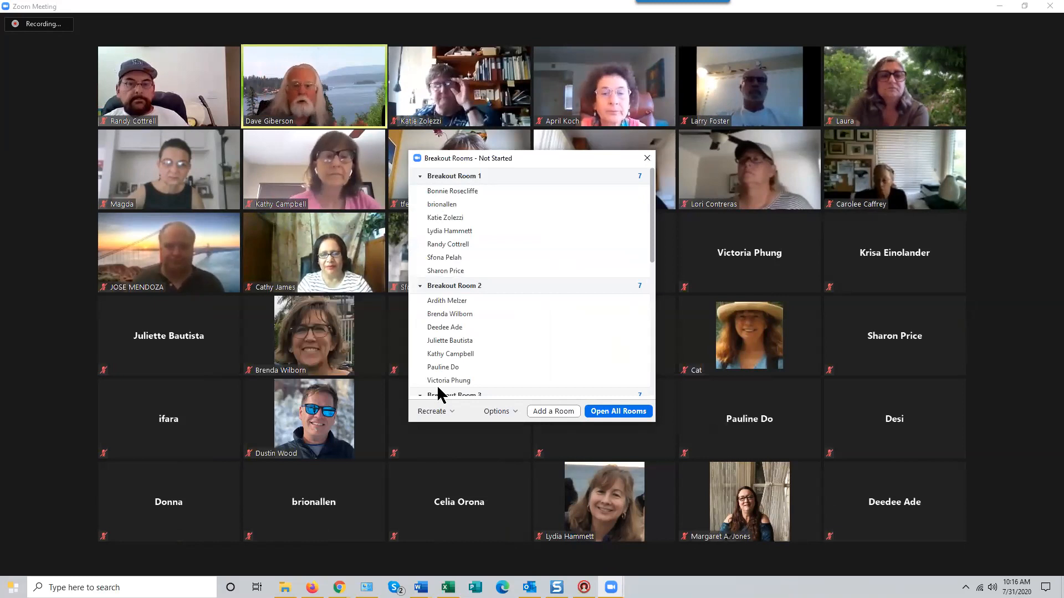
Look through the participants assigned to each breakout room and the move and exchange choices.
mouse_move(469, 379)
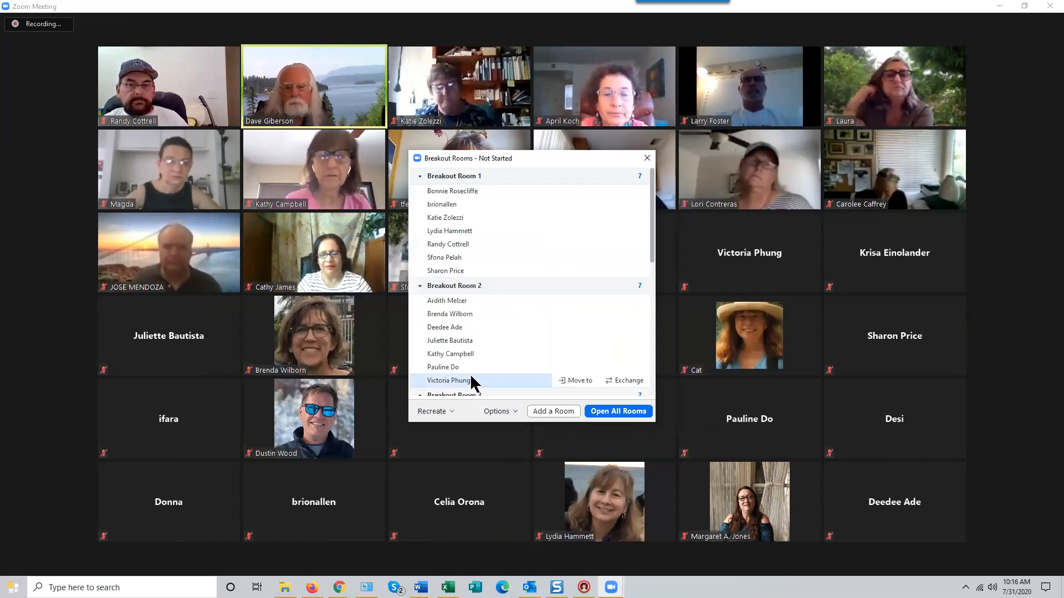
scroll(546, 348, "down", 1)
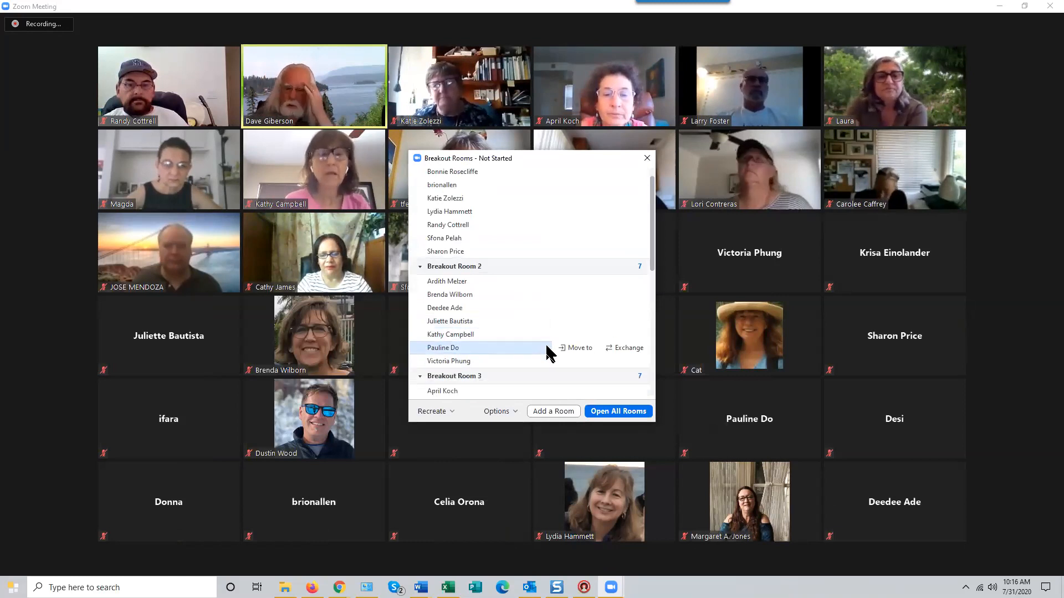
scroll(548, 352, "up", 1)
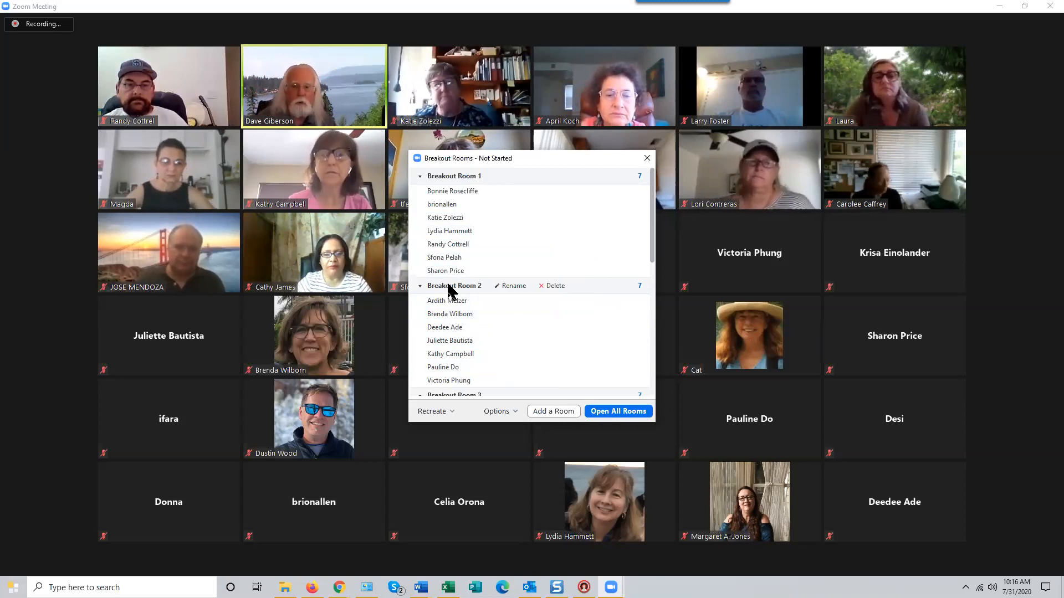
scroll(521, 332, "down", 5)
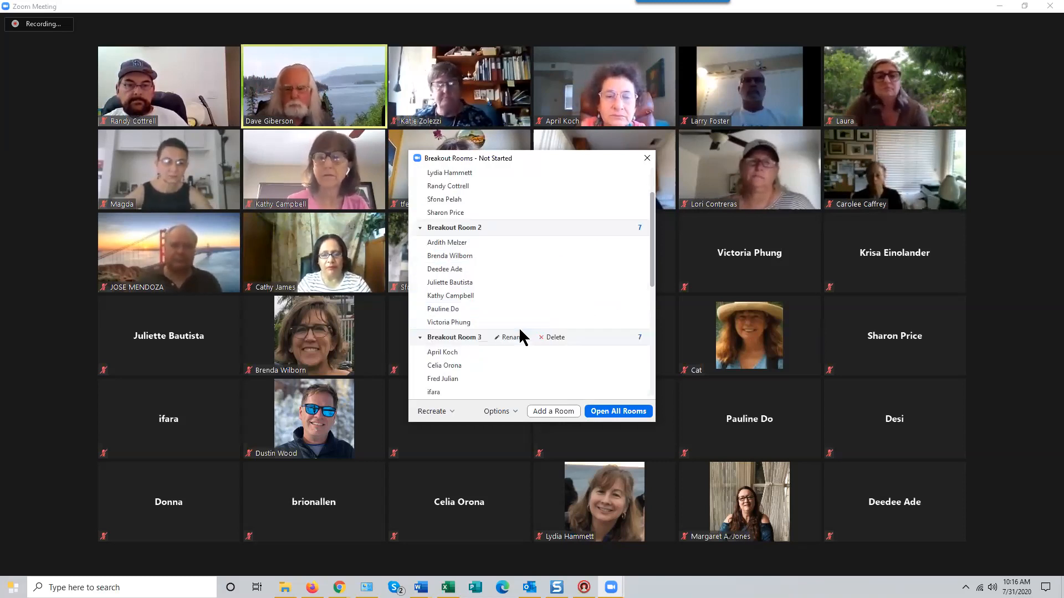
scroll(523, 335, "down", 3)
scroll(523, 336, "up", 3)
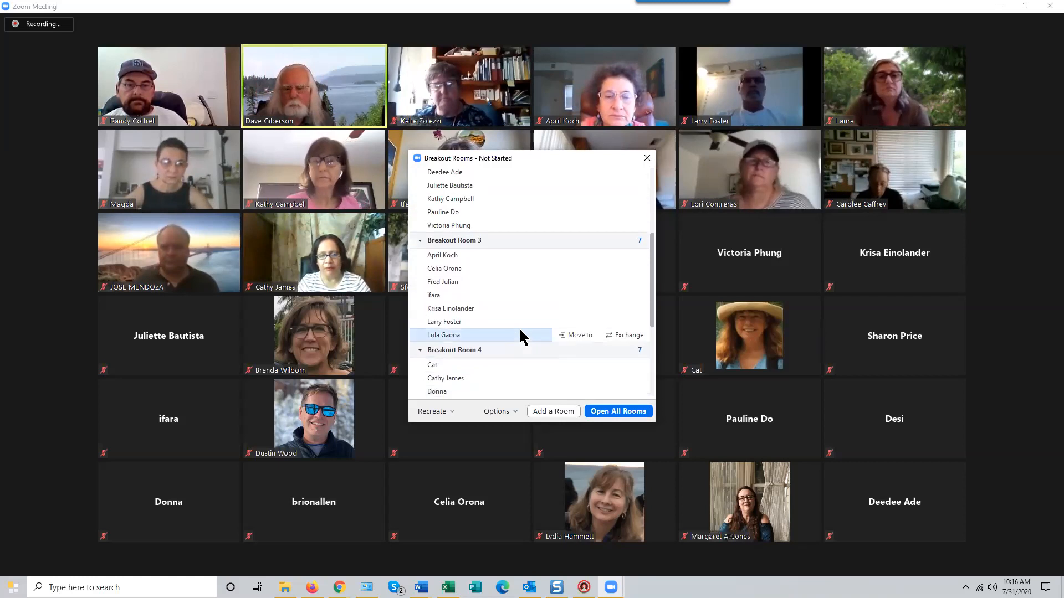
scroll(522, 336, "up", 5)
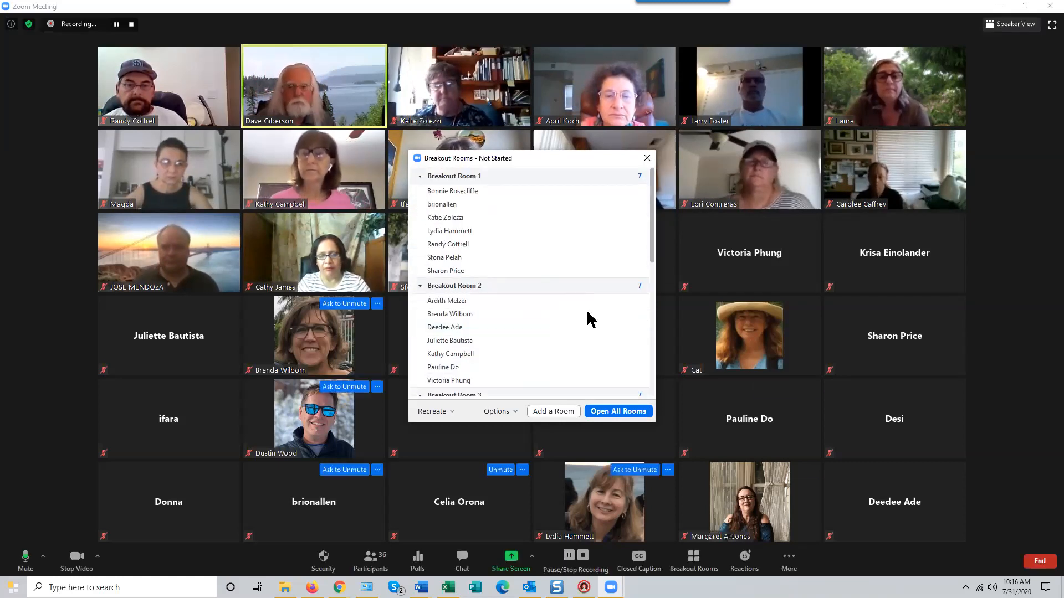
Allow participants to return to the main session at any time in the breakout room options.
left_click(507, 412)
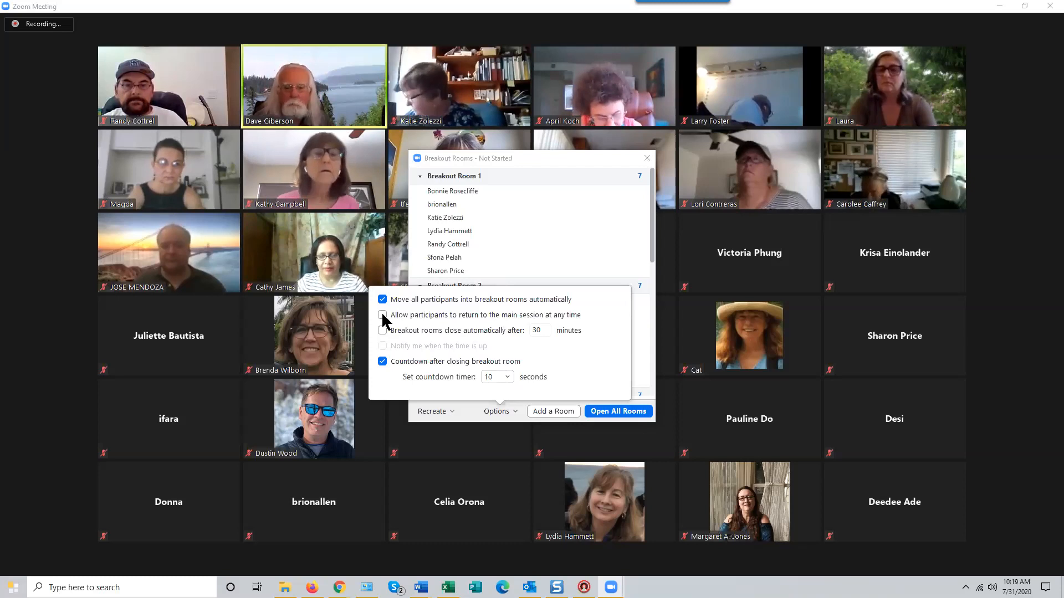
left_click(383, 315)
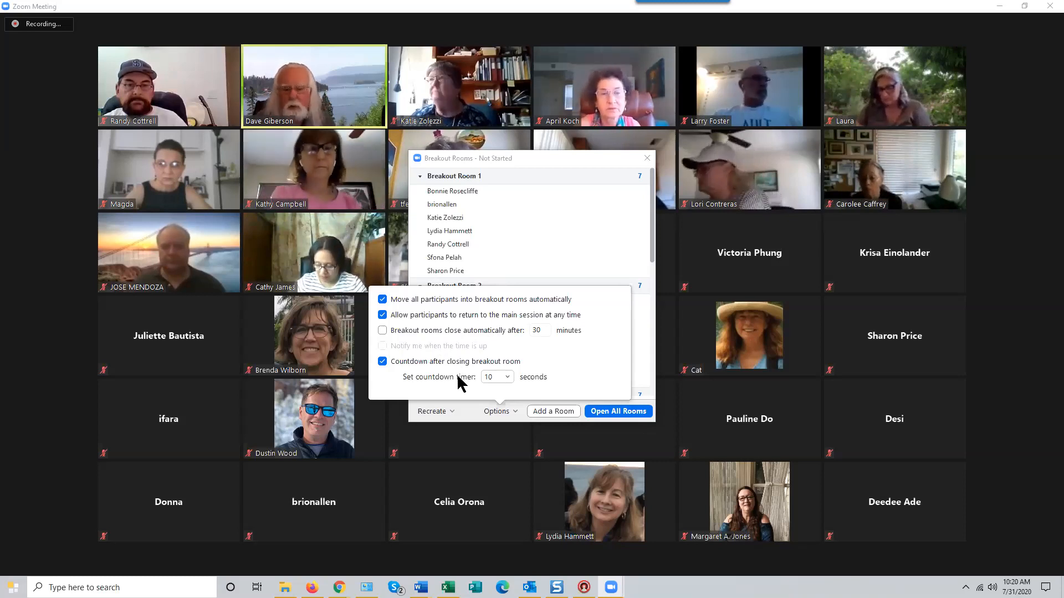
left_click(473, 440)
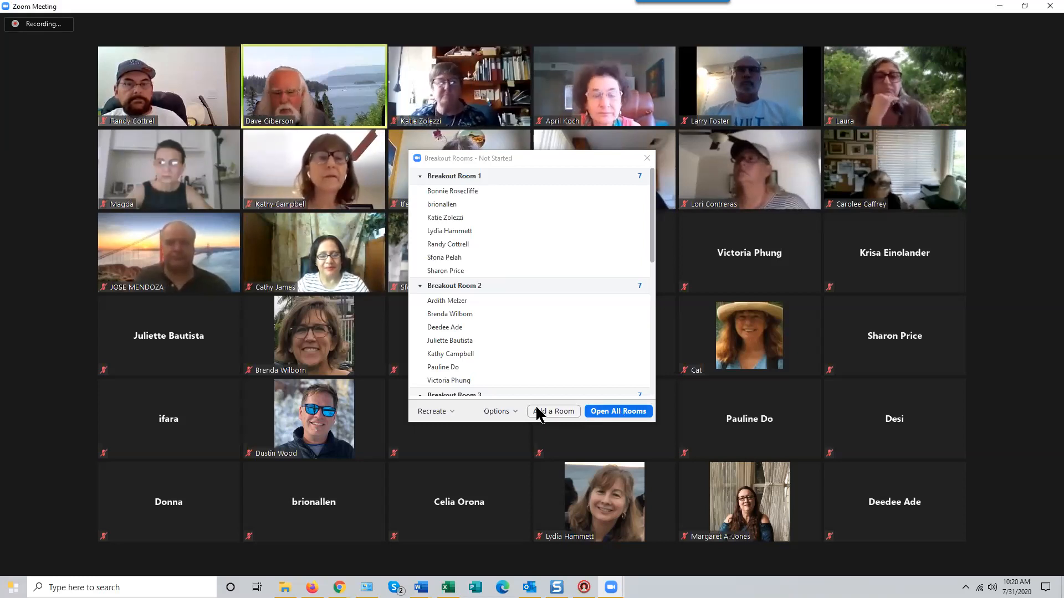
Review the breakout room options, switching the countdown after closing breakout rooms off and back on.
left_click(504, 413)
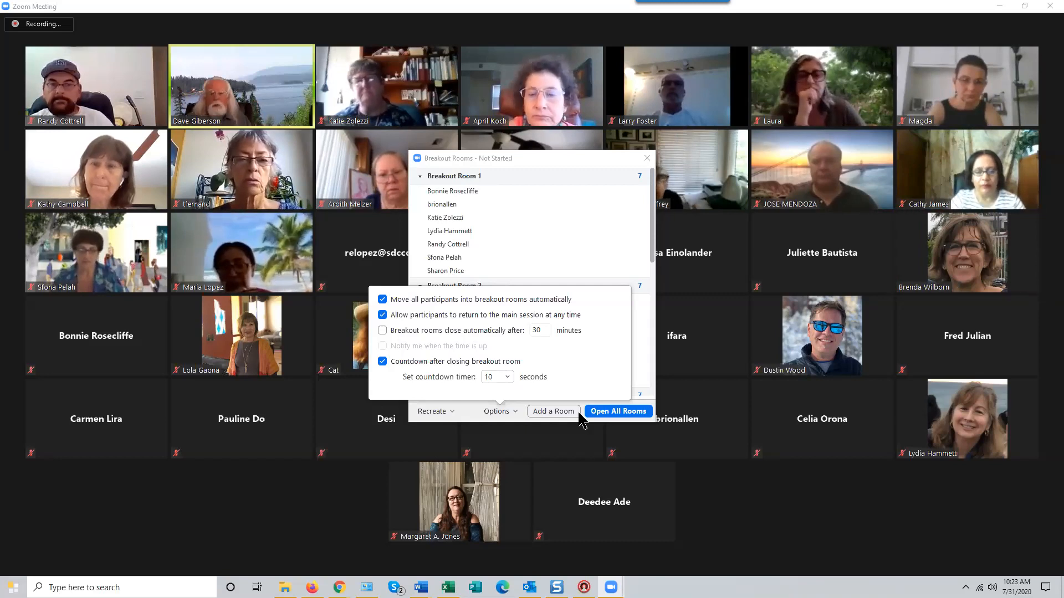
left_click(382, 361)
left_click(382, 361)
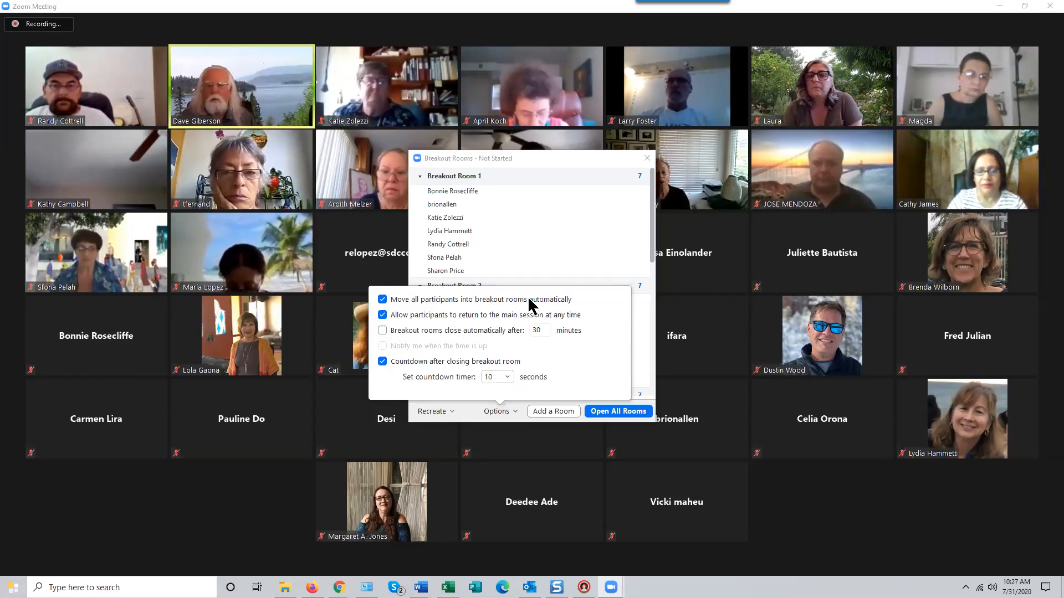
left_click_drag(652, 232, 652, 207)
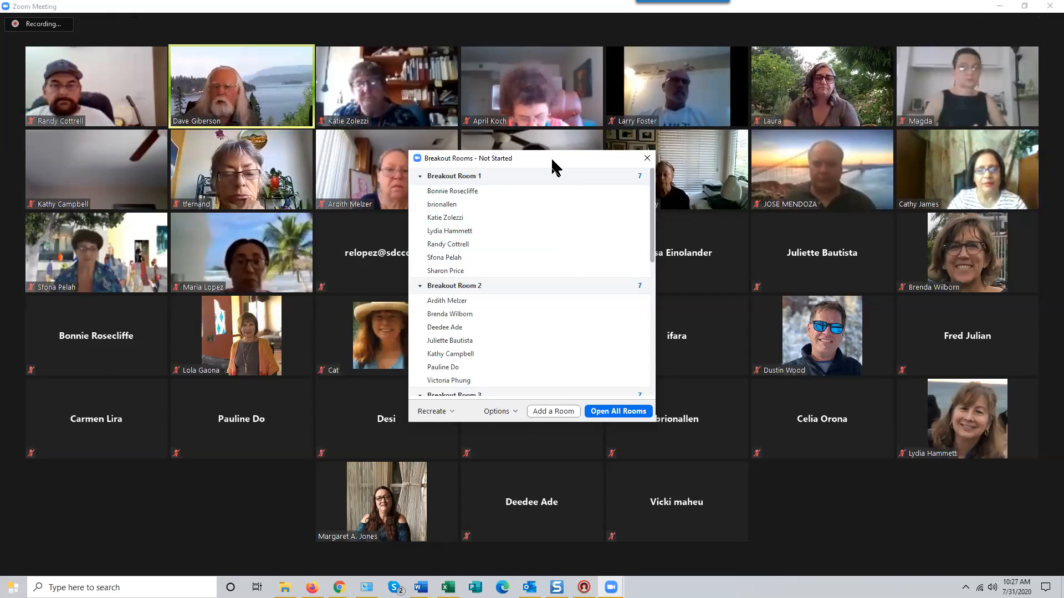
Move the Breakout Rooms window aside over the participant gallery.
left_click_drag(552, 160, 600, 144)
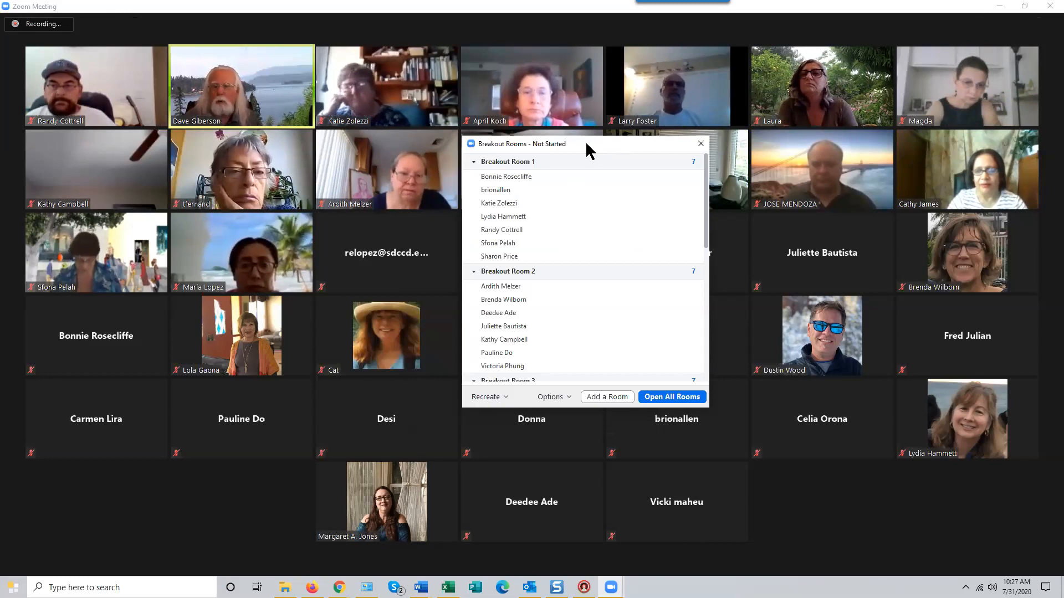
left_click_drag(586, 145, 529, 173)
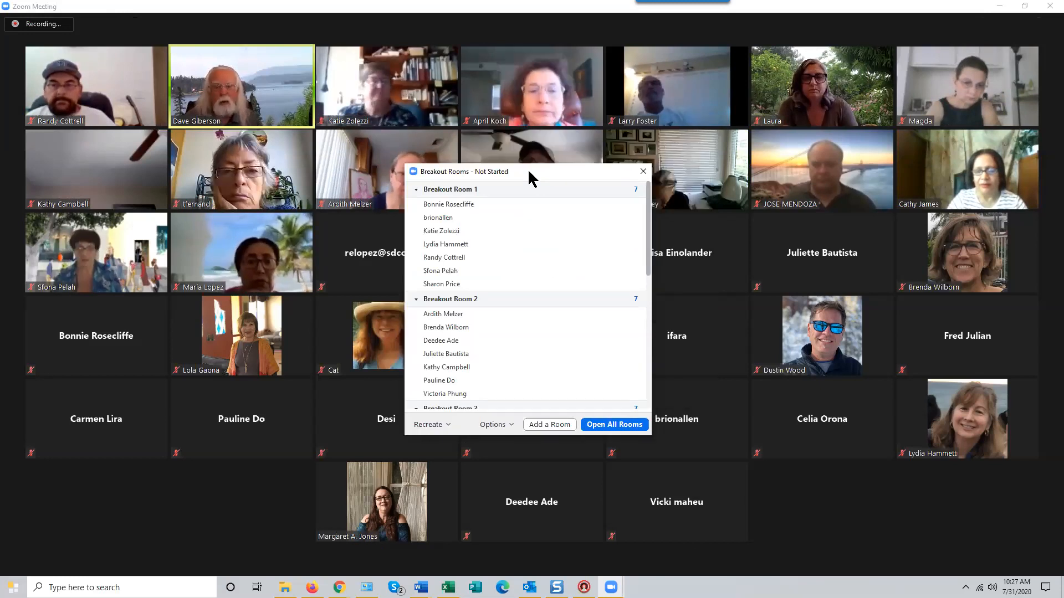
left_click_drag(648, 256, 649, 210)
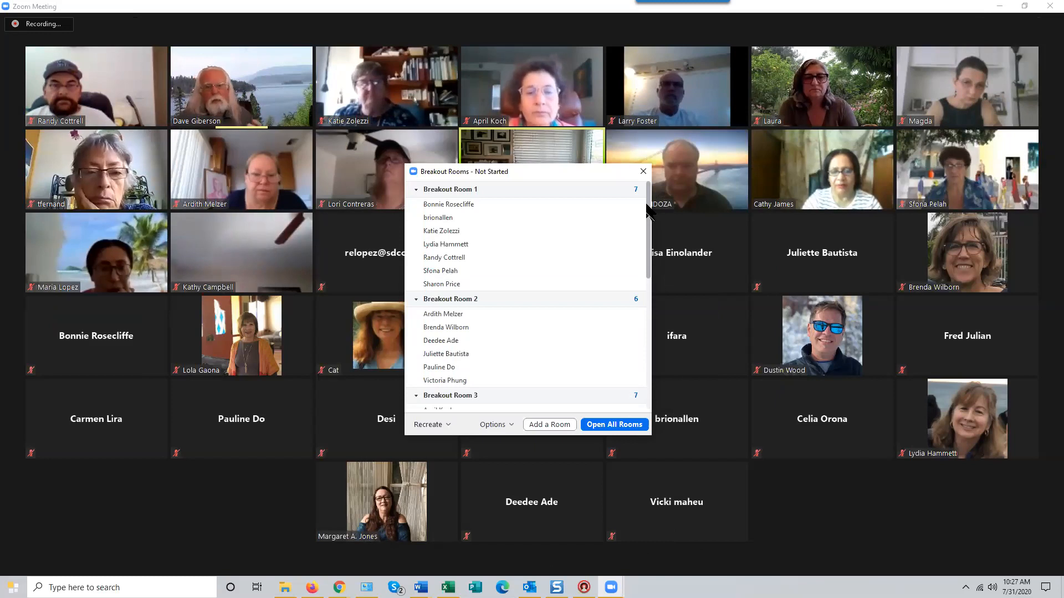
mouse_move(615, 197)
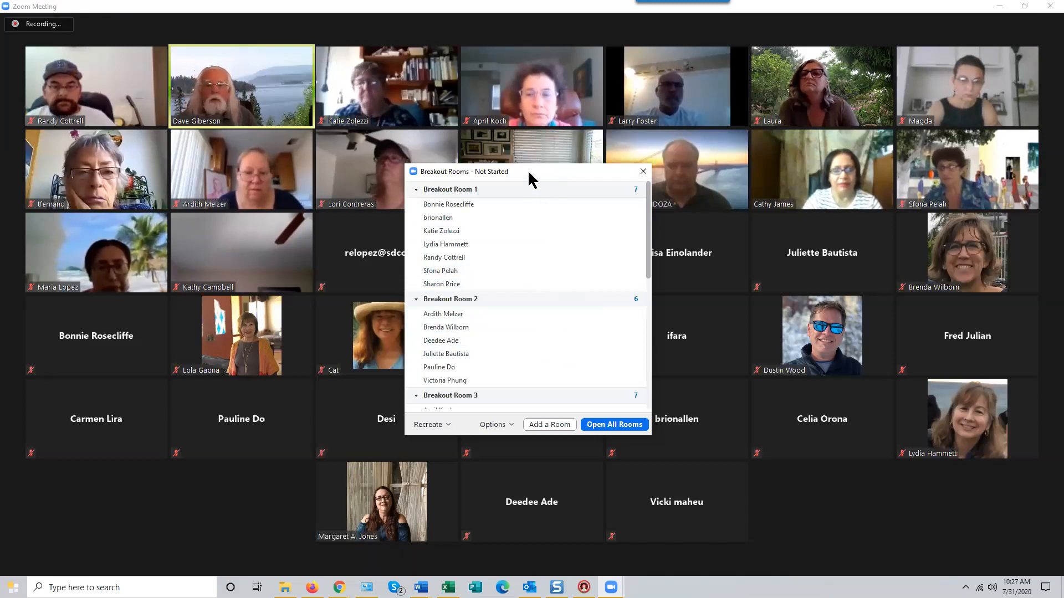
left_click_drag(529, 172, 510, 180)
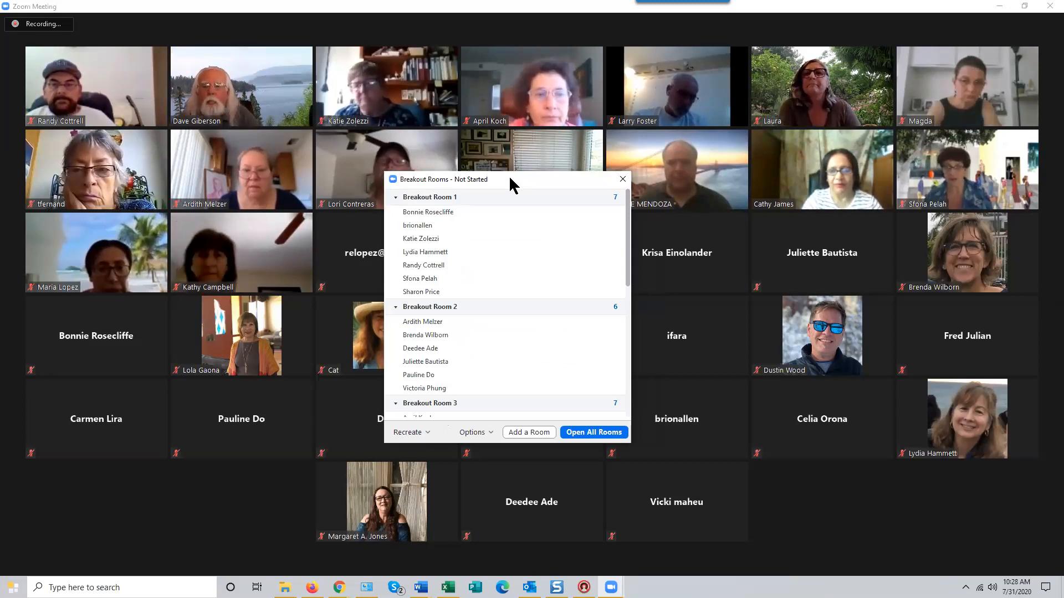
left_click_drag(510, 178, 358, 177)
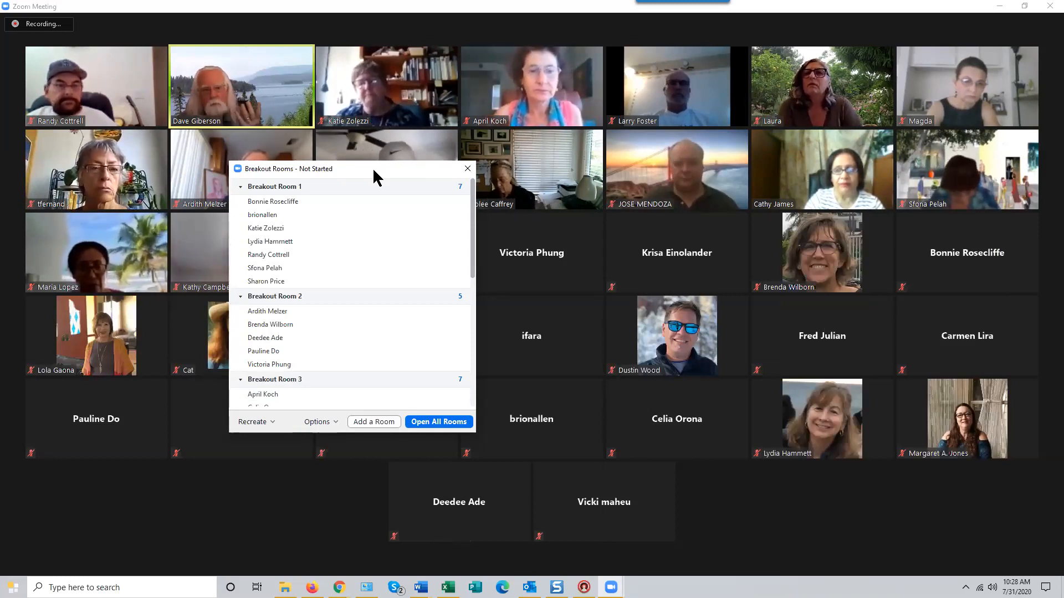
mouse_move(376, 181)
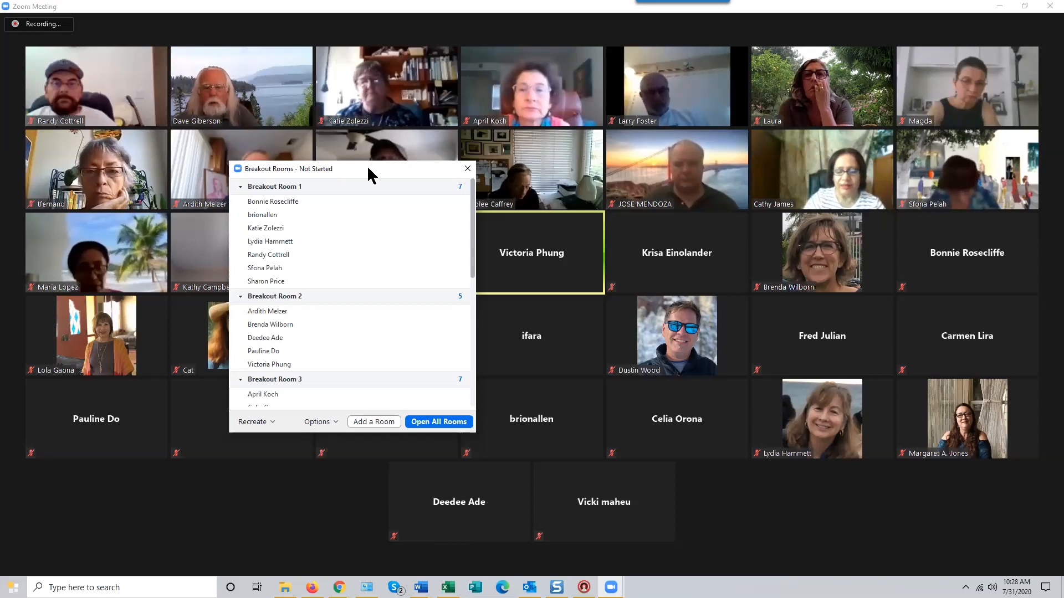
left_click_drag(368, 168, 330, 170)
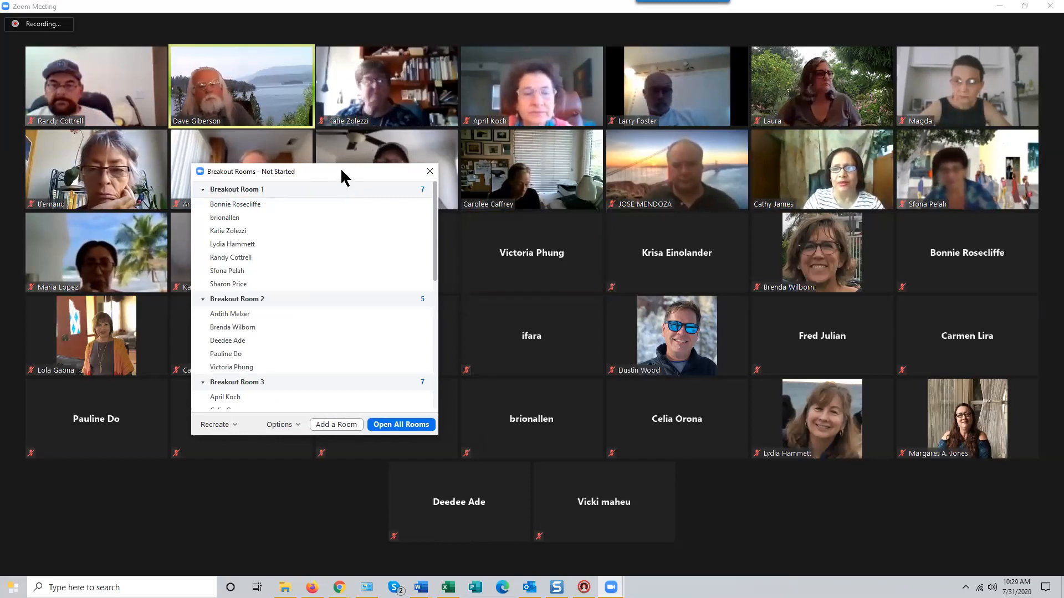
left_click_drag(341, 171, 347, 166)
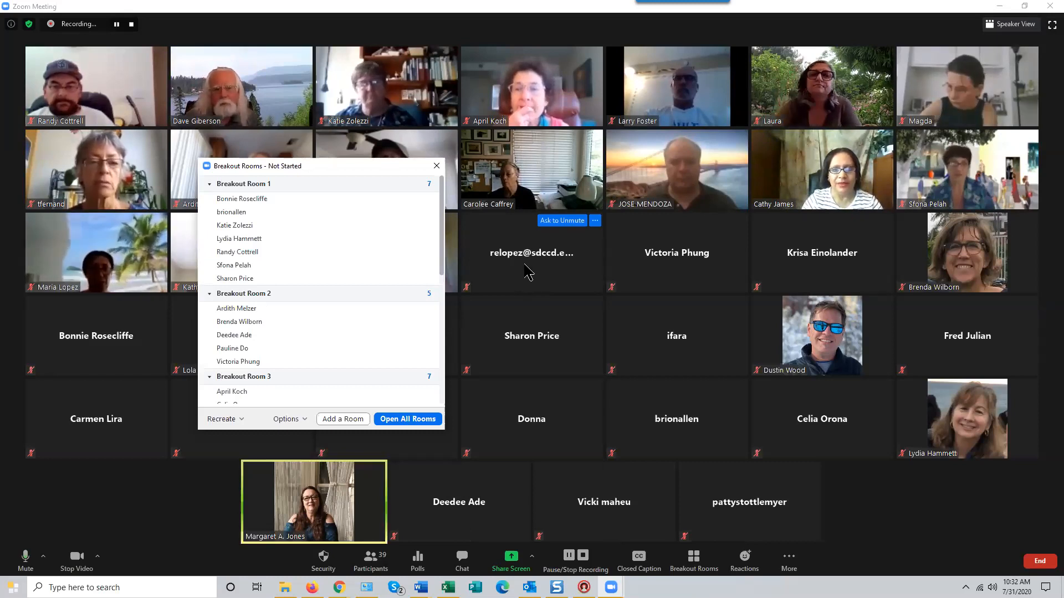
mouse_move(387, 202)
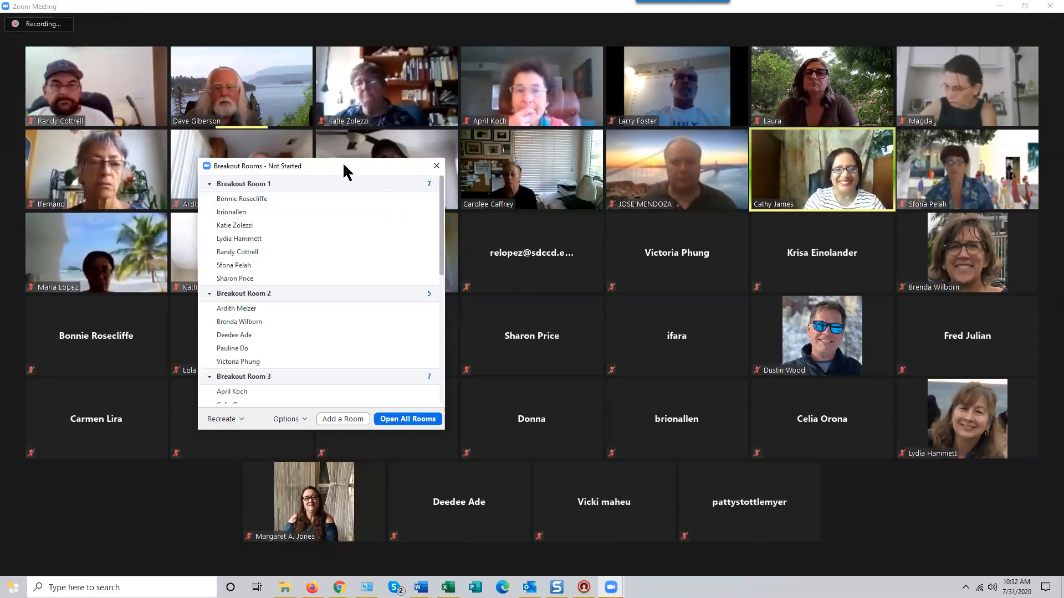
left_click_drag(343, 165, 343, 155)
mouse_move(414, 226)
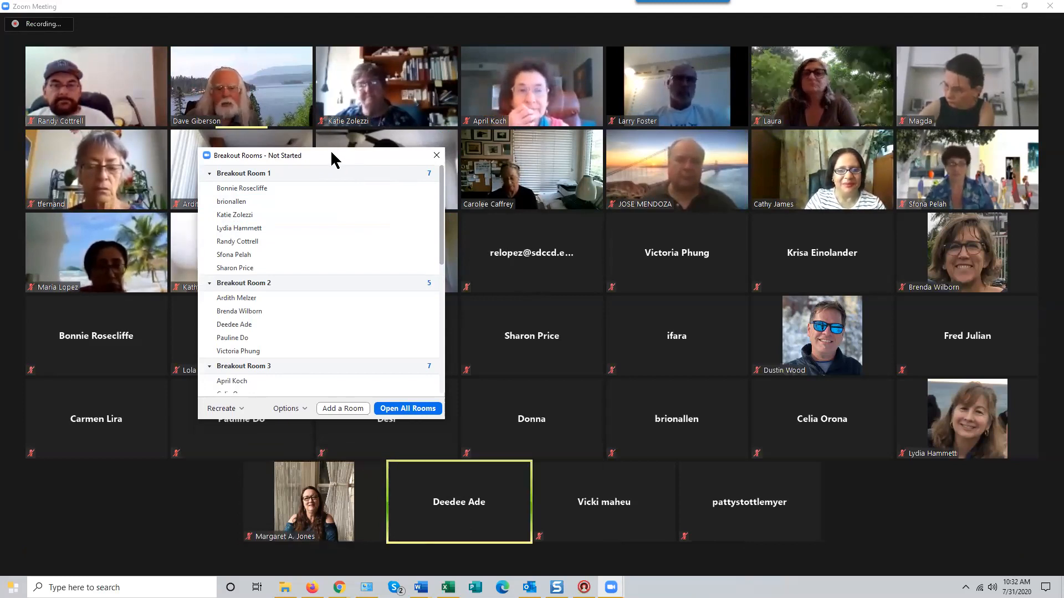
Reposition the Breakout Rooms window slightly higher over the participant gallery.
left_click_drag(332, 157, 334, 154)
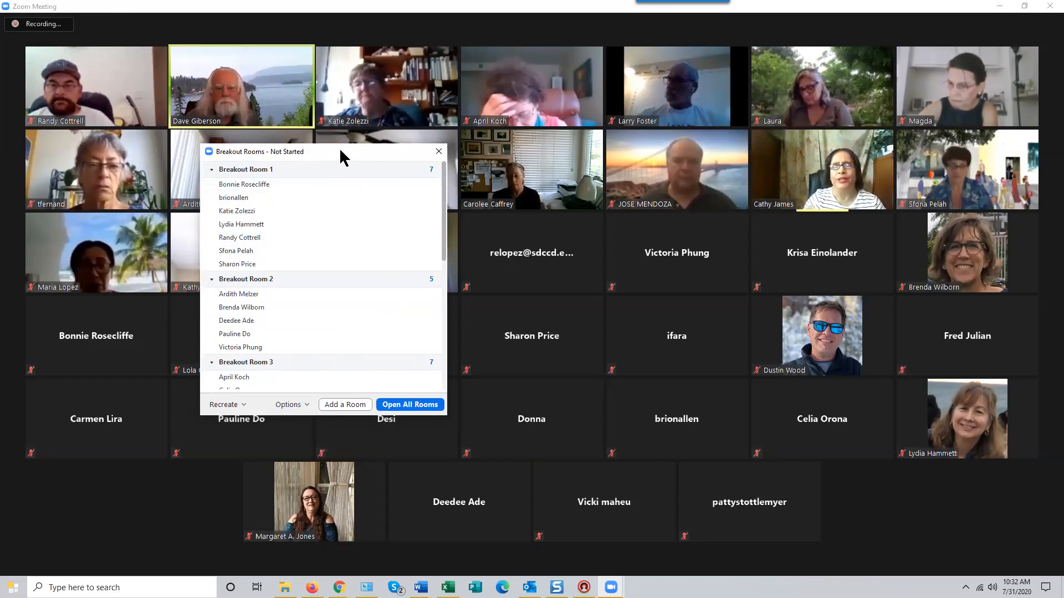
left_click_drag(341, 157, 349, 116)
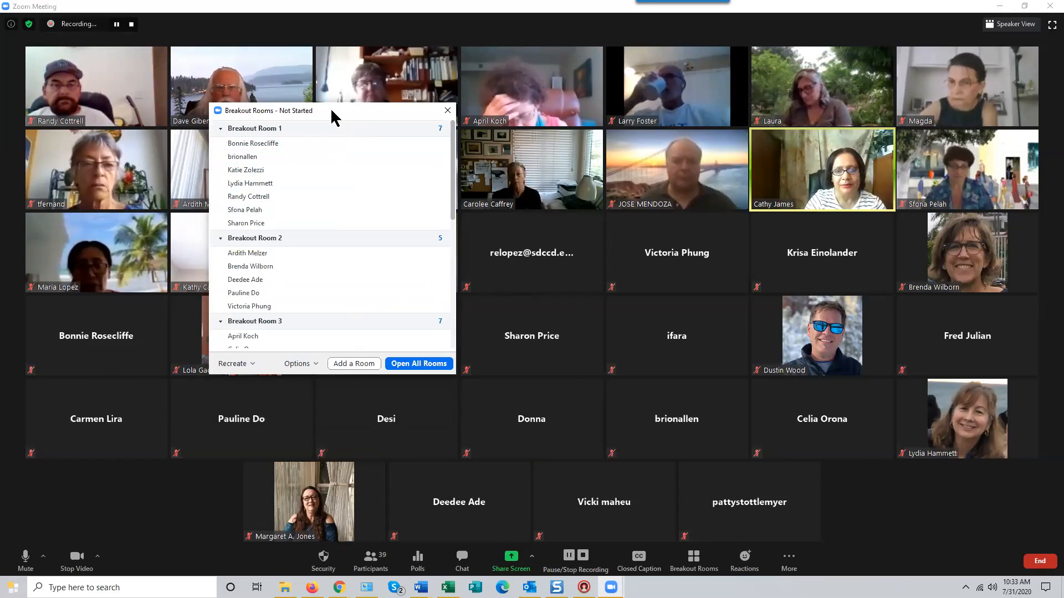
left_click_drag(334, 116, 337, 134)
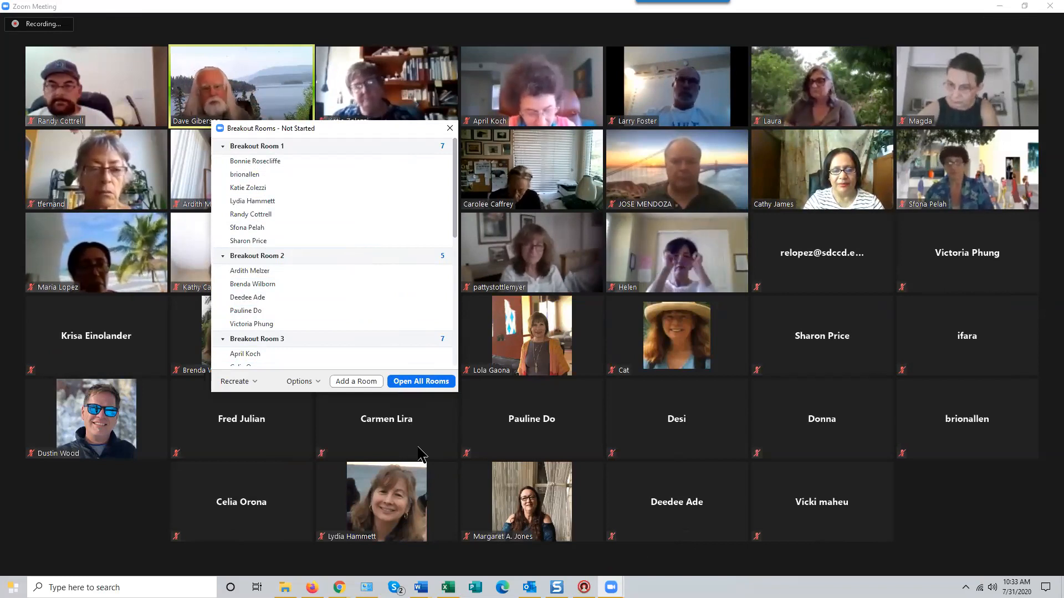
Check the breakout room options once more, and open all the breakout rooms.
mouse_move(390, 287)
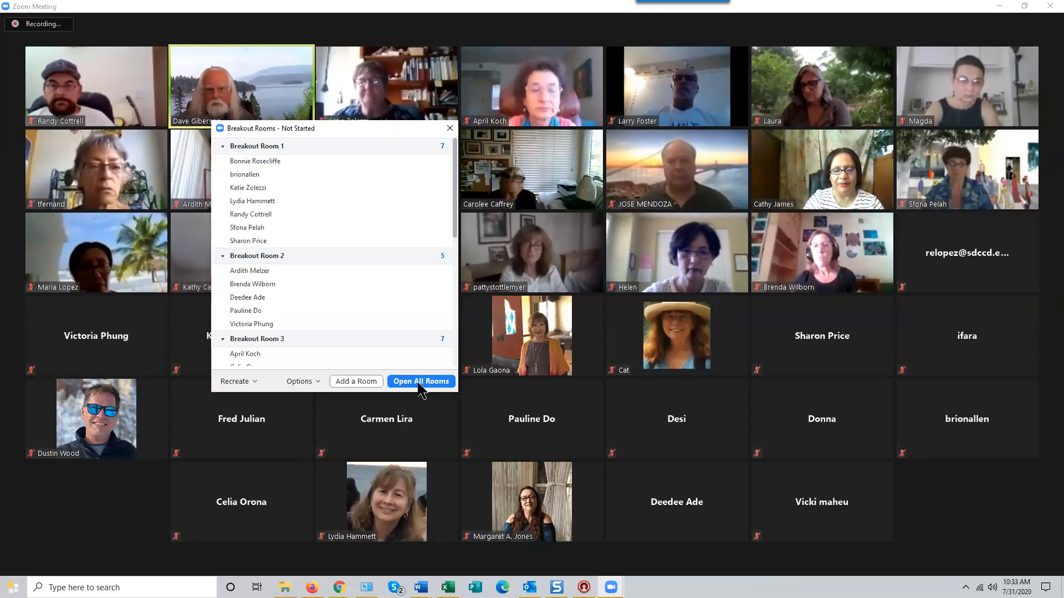
left_click(303, 382)
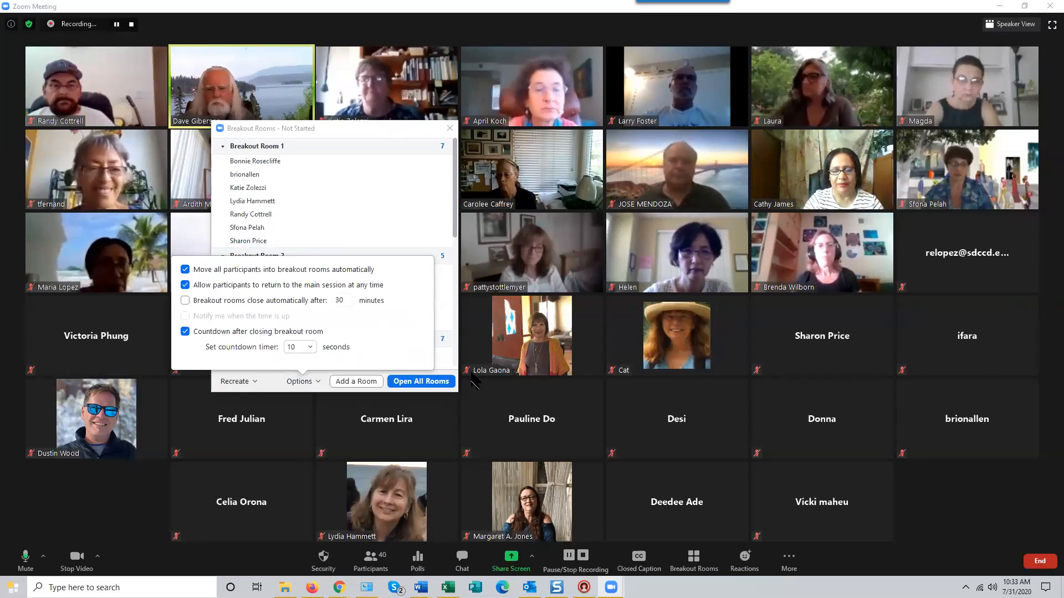
left_click(483, 412)
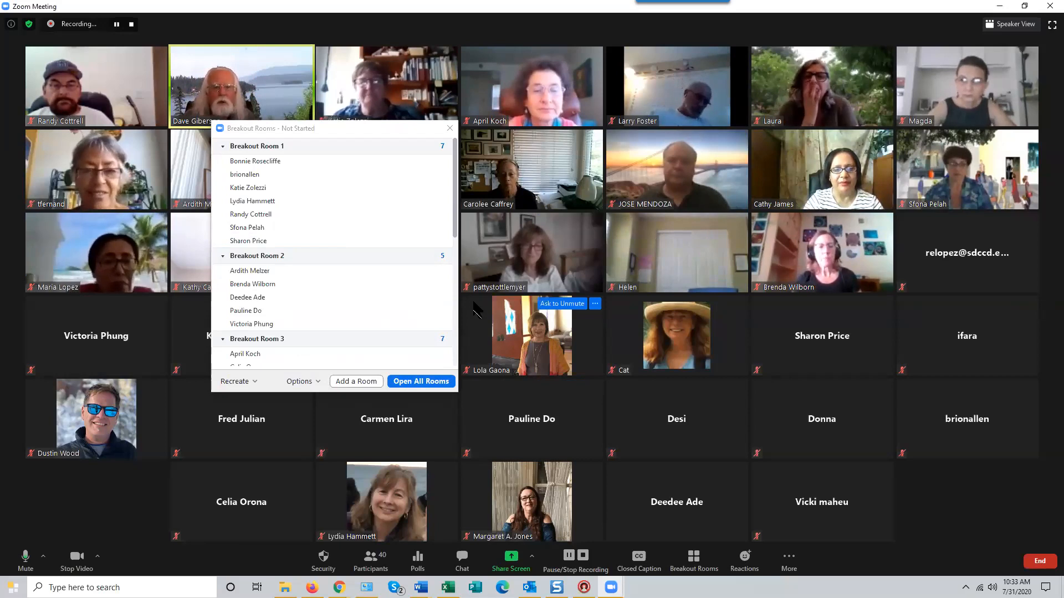
left_click(418, 383)
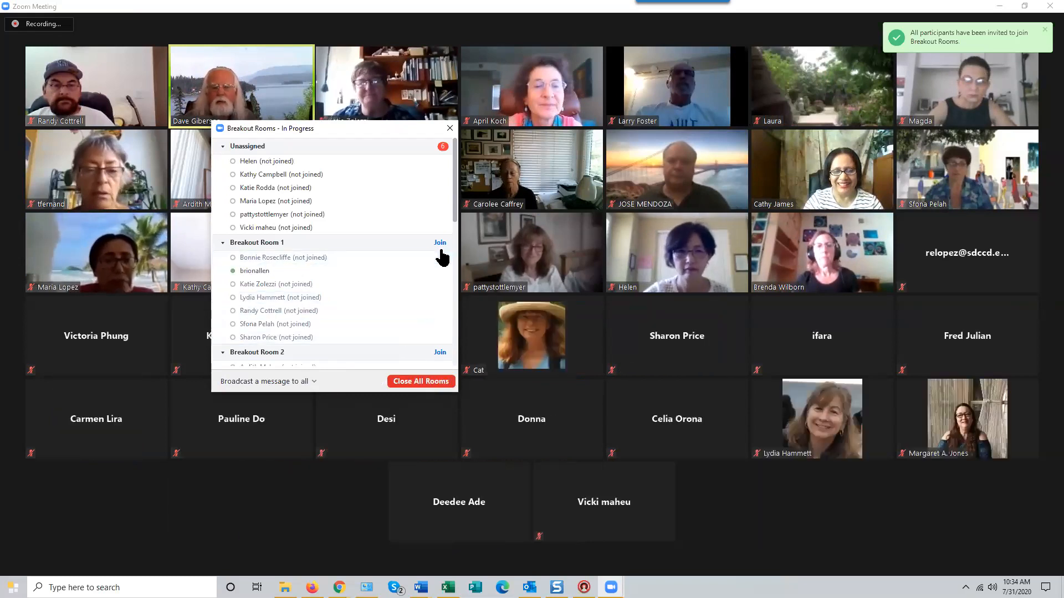
Assign the three unassigned participants to running rooms, the first two to Breakout Room 4 and the last to Breakout Room 5.
mouse_move(418, 263)
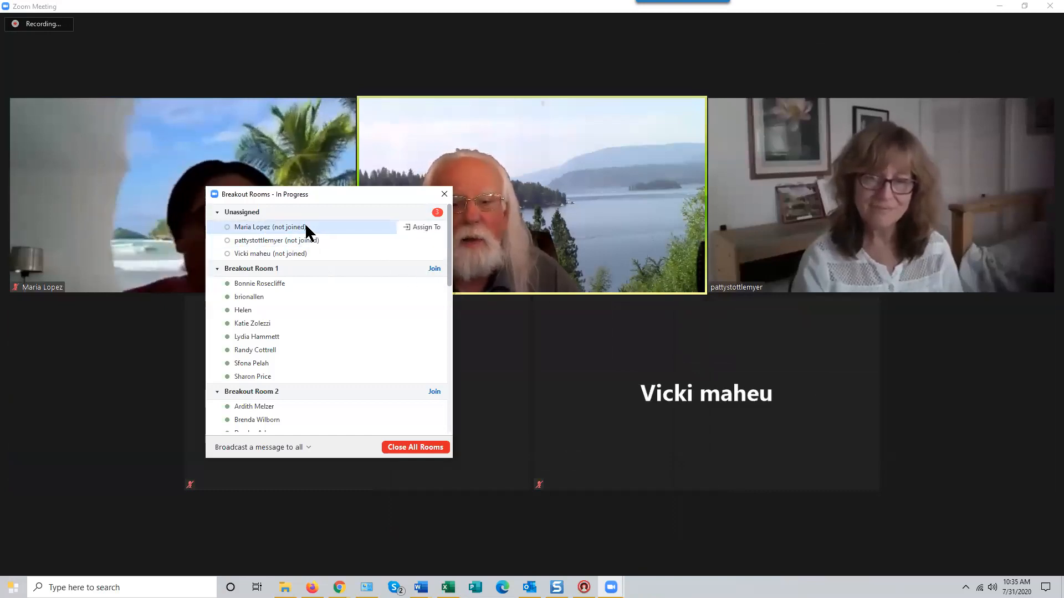
left_click(424, 236)
left_click(503, 242)
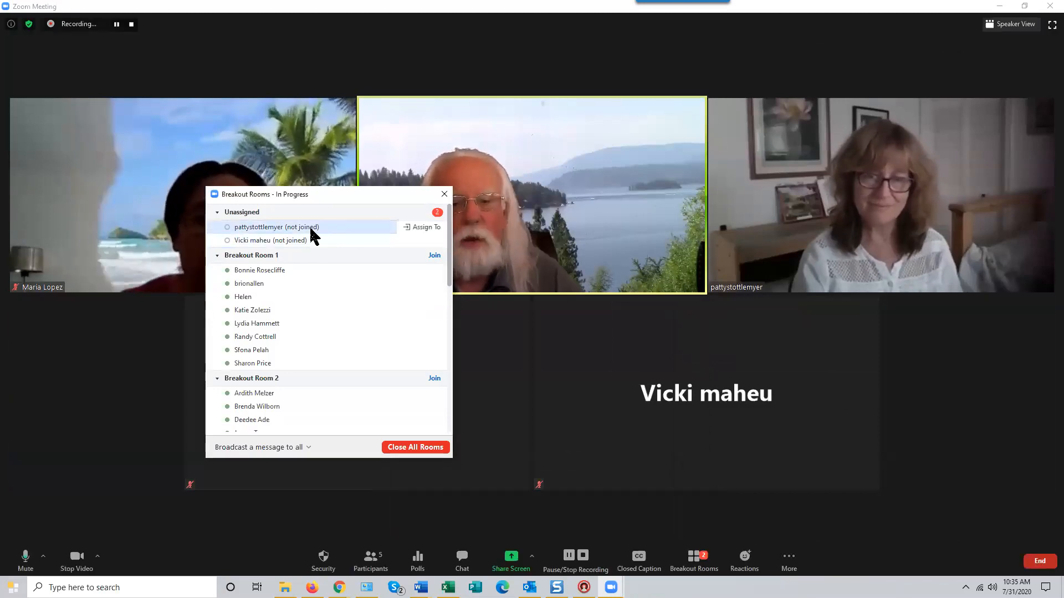
left_click(423, 232)
left_click(491, 240)
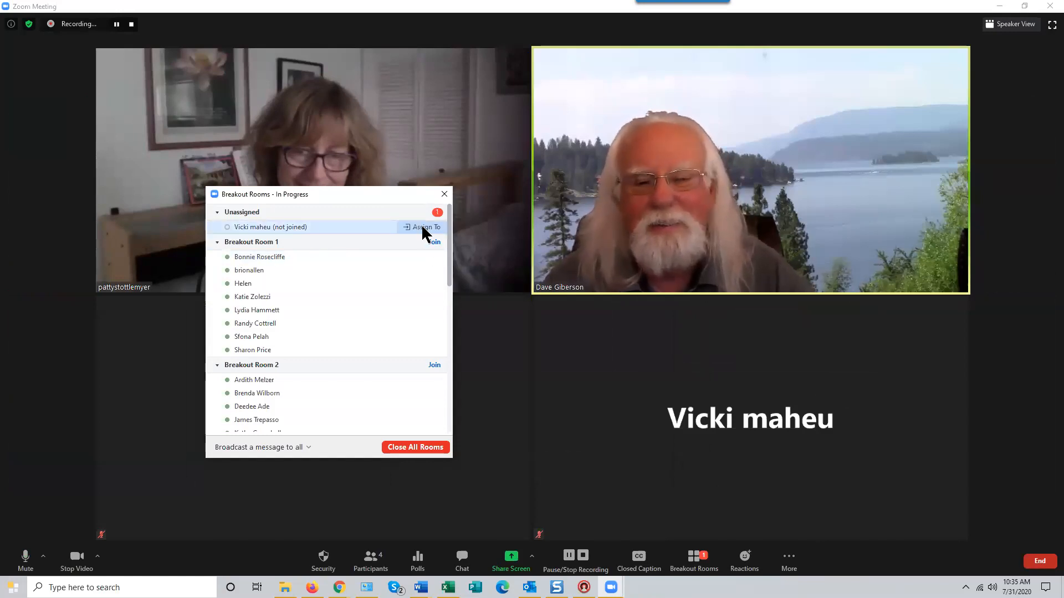
left_click(422, 232)
left_click(498, 250)
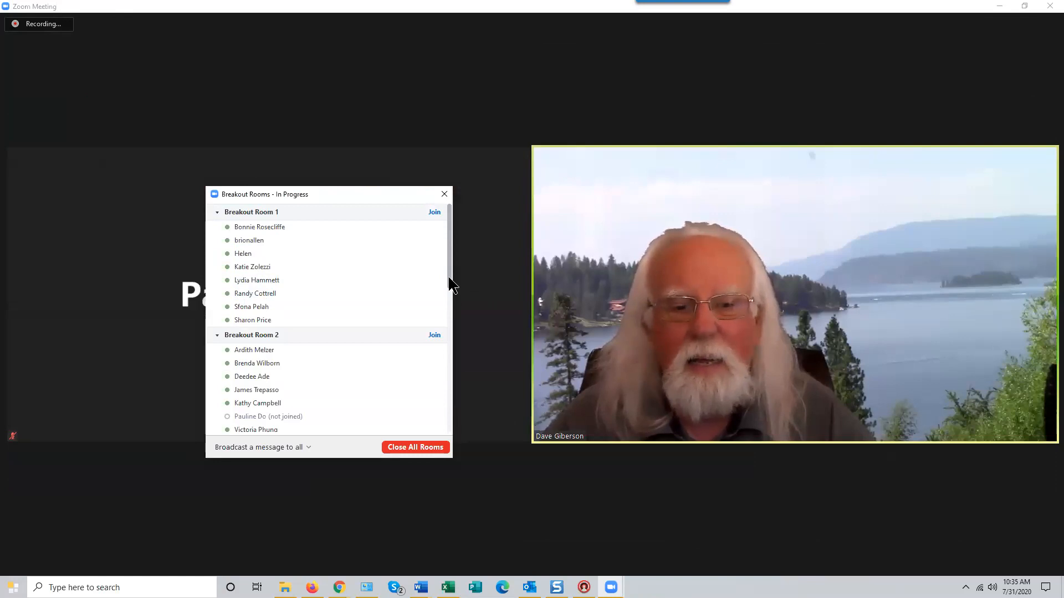
Look through the participants of all running breakout rooms, postponing the help request from Breakout Room 4.
left_click_drag(449, 281, 444, 433)
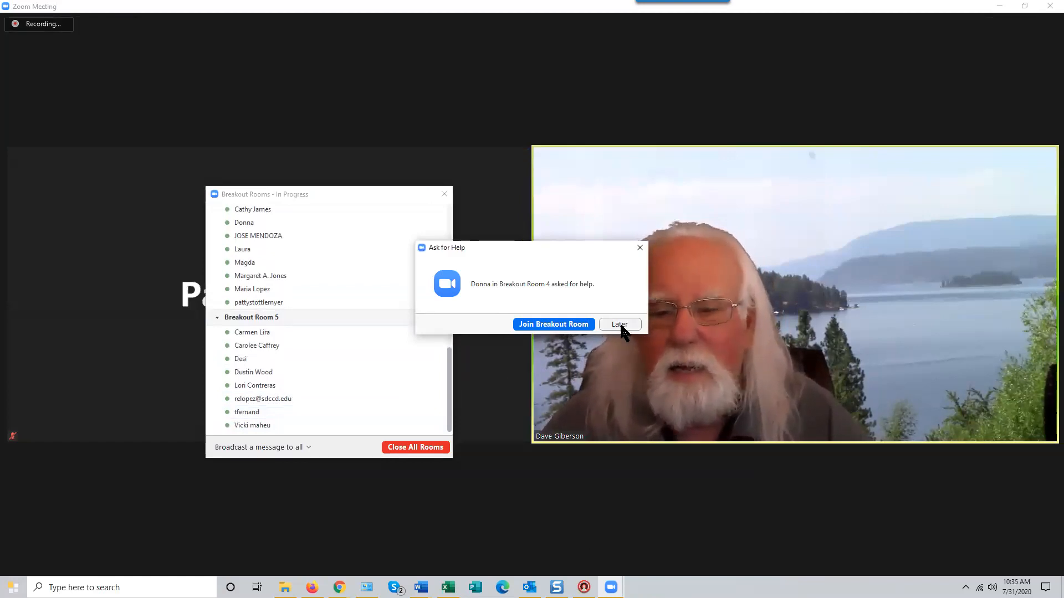
left_click(619, 325)
left_click_drag(449, 415, 451, 237)
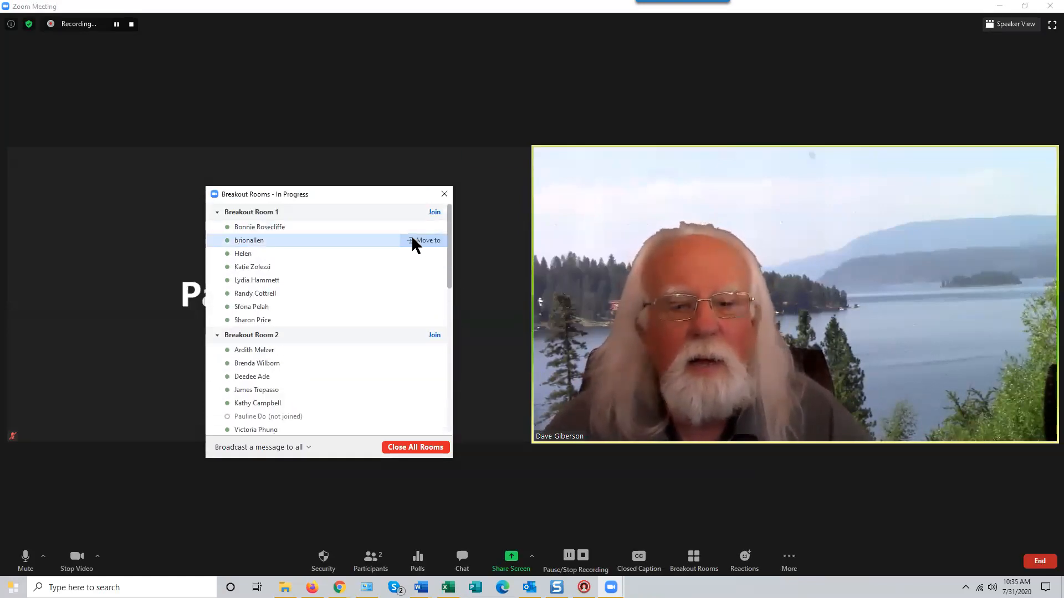
Join Breakout Room 1 as the host.
left_click(434, 215)
left_click(483, 219)
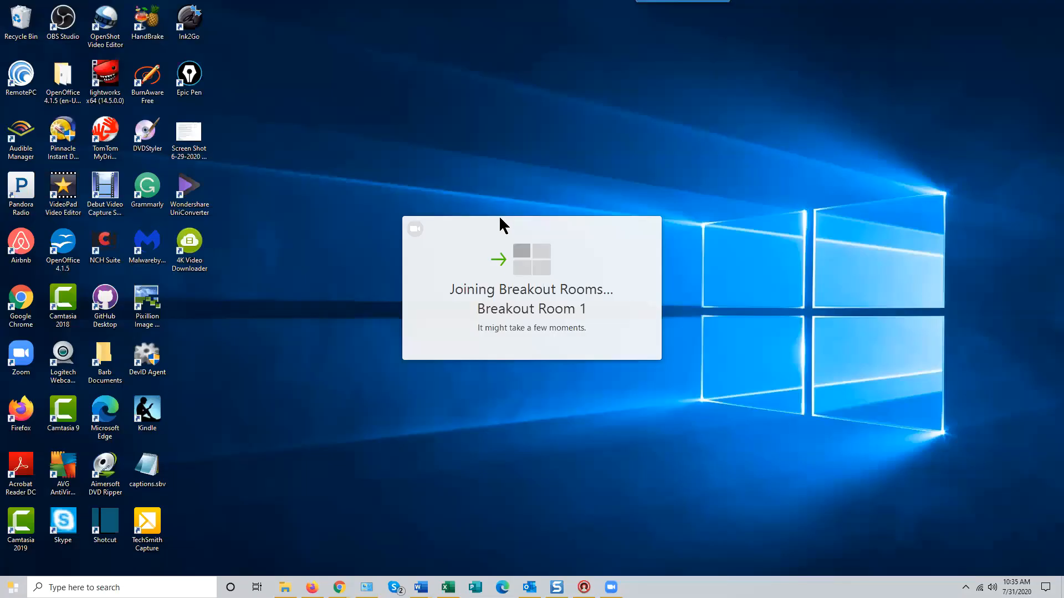
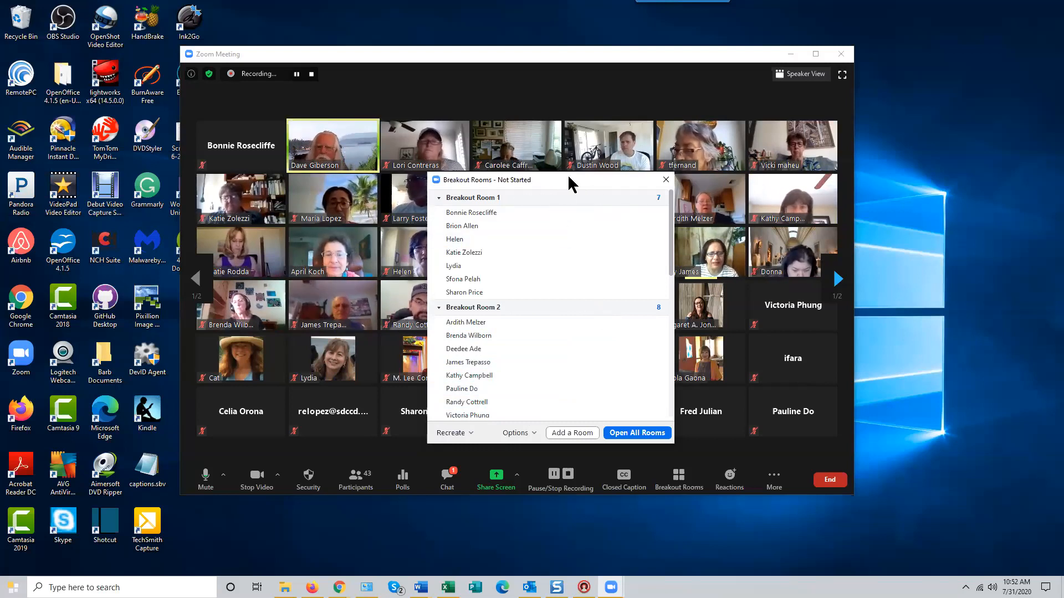
Move the Breakout Rooms window out of the way and read back through the group chat messages.
left_click_drag(569, 179, 1063, 183)
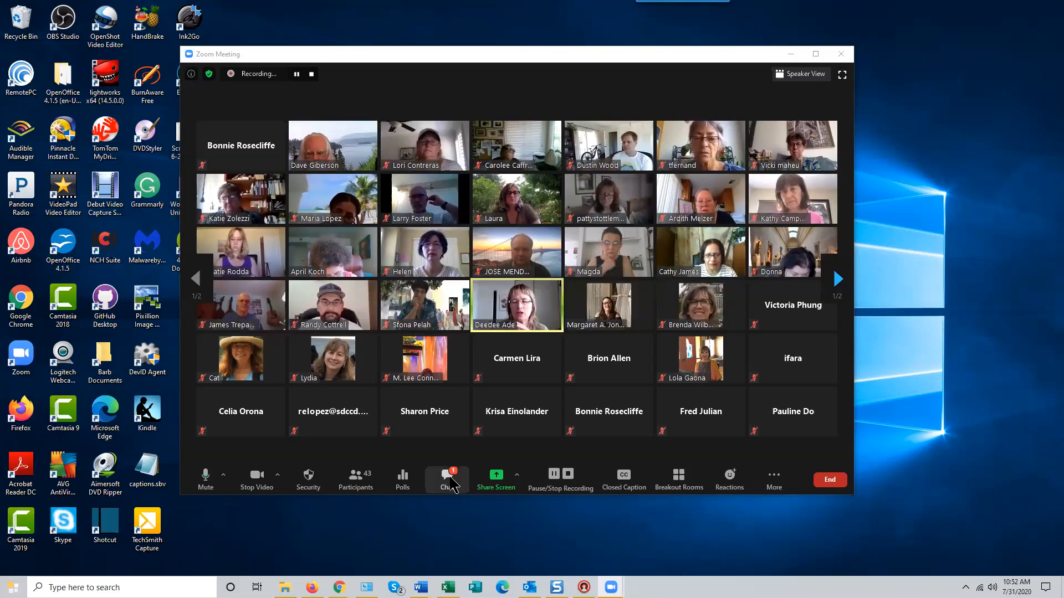
left_click(450, 479)
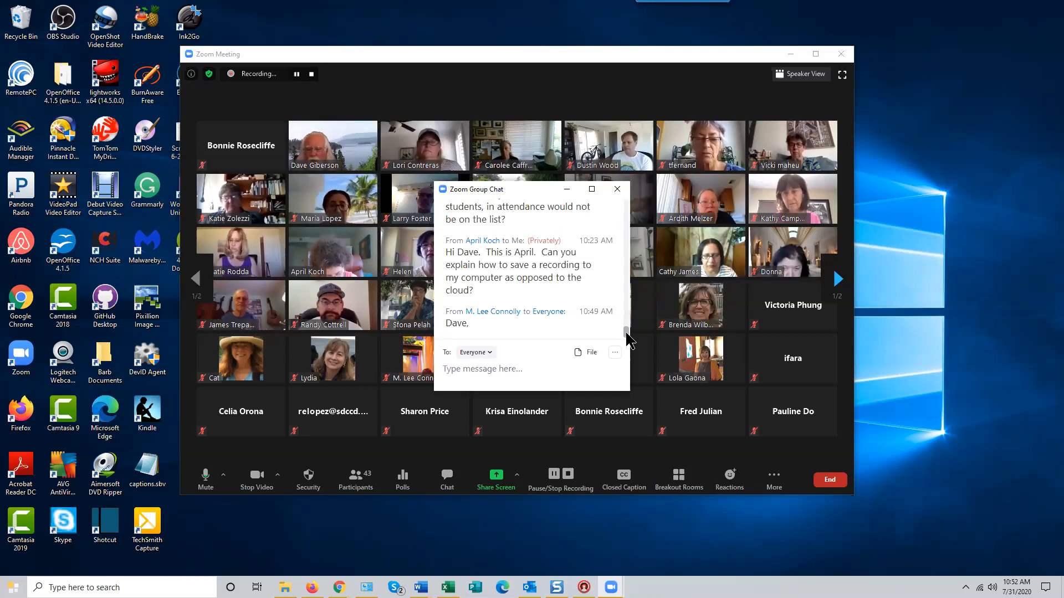
mouse_move(627, 335)
left_mouse_down()
mouse_move(628, 309)
mouse_move(629, 347)
left_mouse_up()
scroll(578, 343, "up", 5)
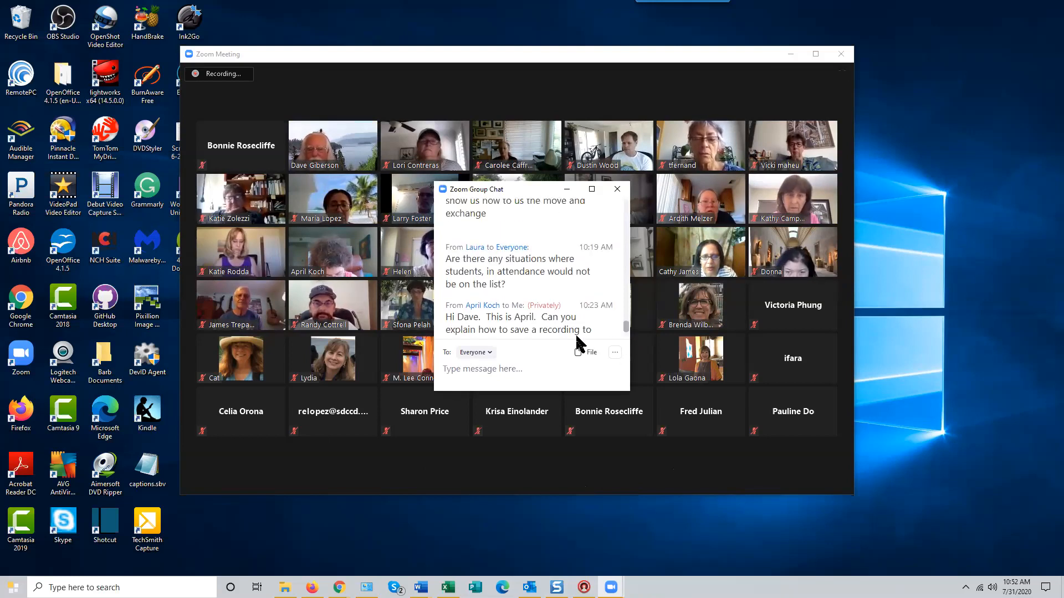
scroll(577, 338, "up", 8)
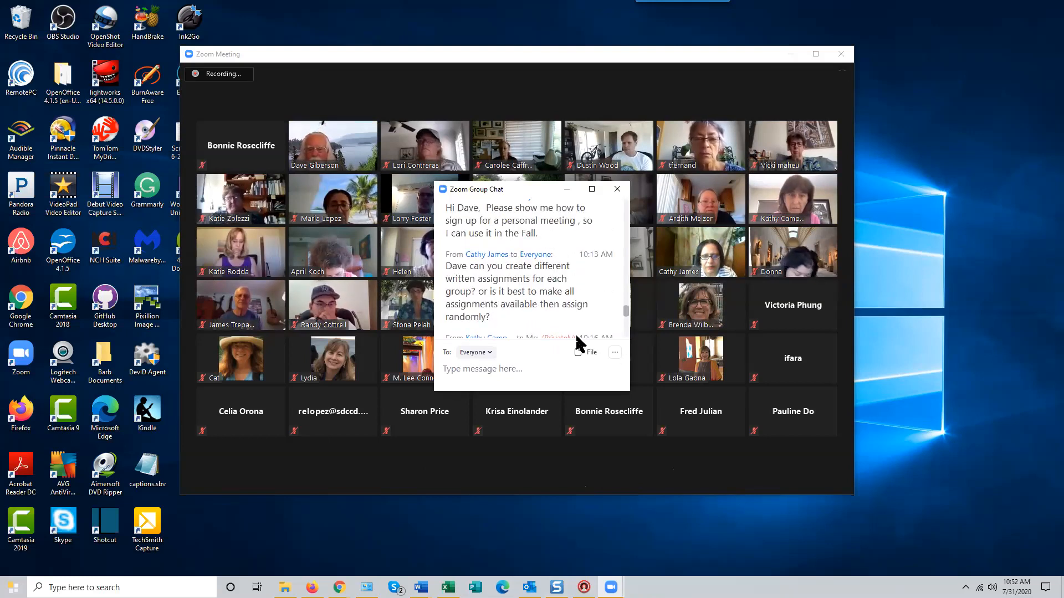
scroll(578, 339, "down", 8)
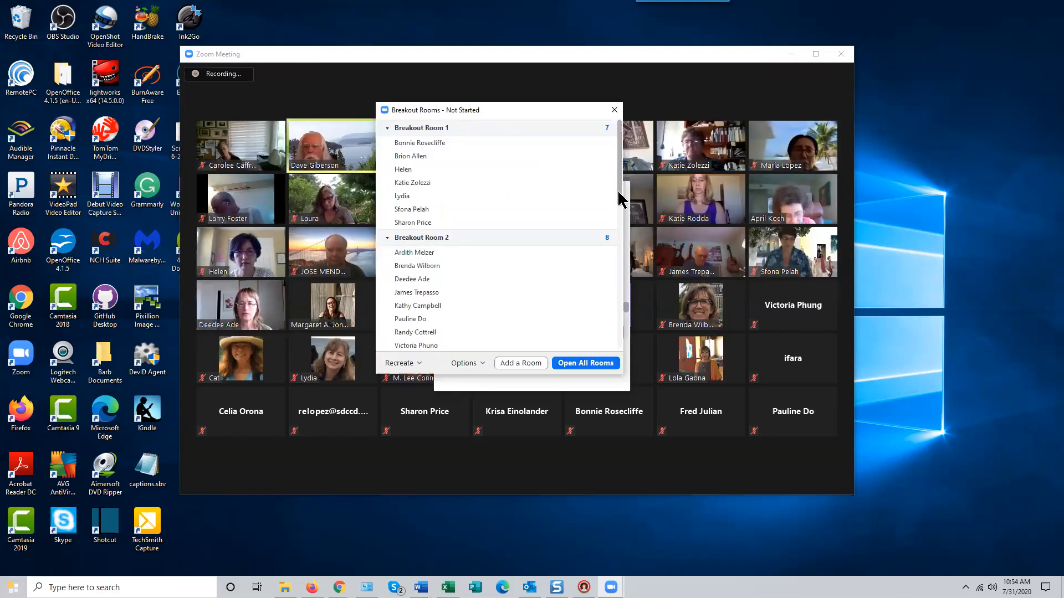
Clear the participant gallery by placing the Breakout Rooms window beside the meeting and moving the group chat window off it.
left_click_drag(619, 191, 625, 161)
mouse_move(436, 223)
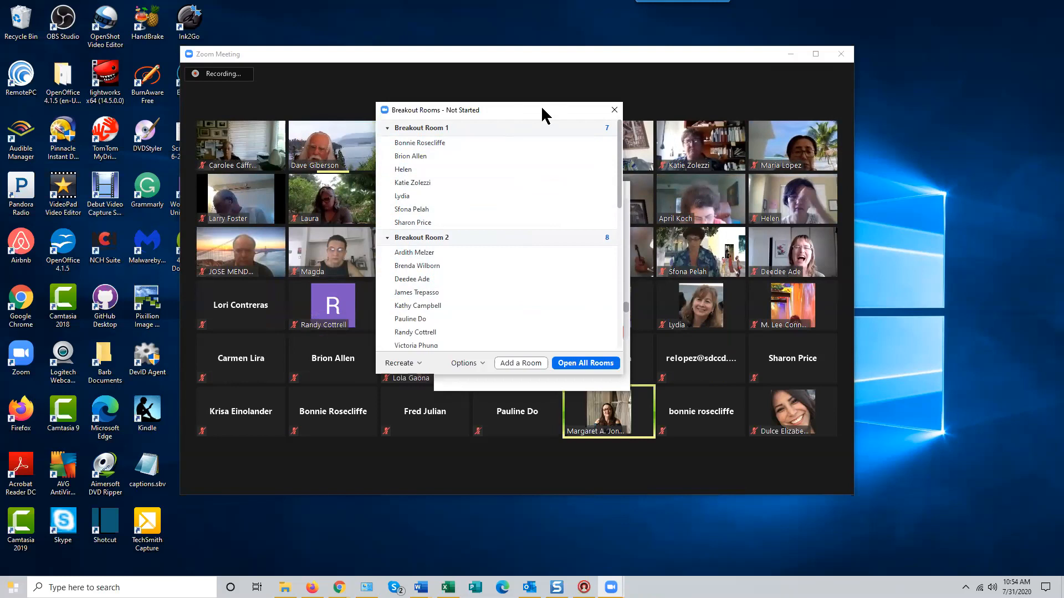
left_click_drag(541, 105, 1063, 106)
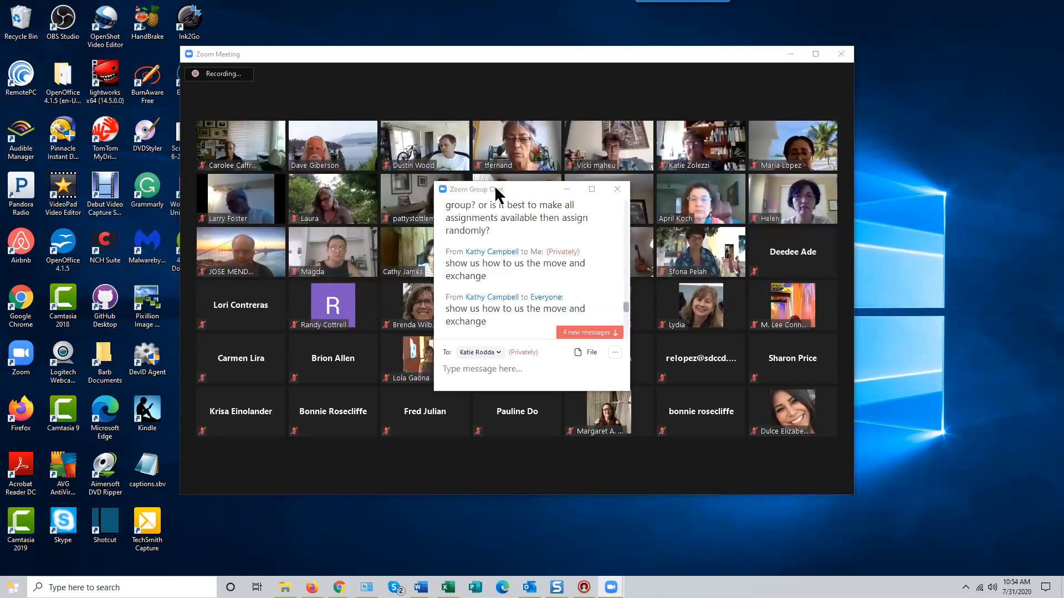
left_click(524, 190)
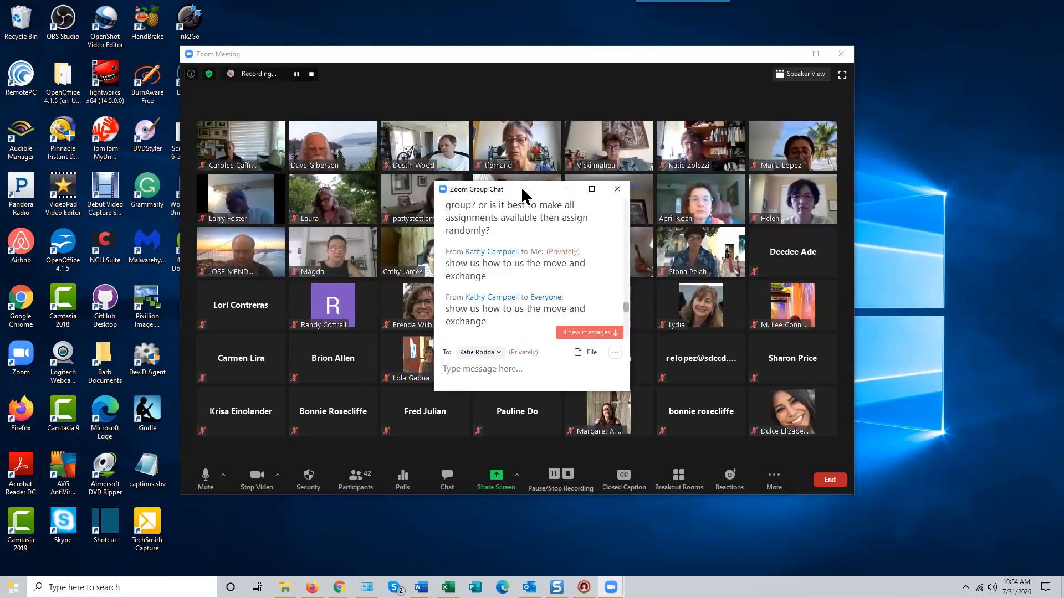
left_click_drag(521, 190, 1063, 190)
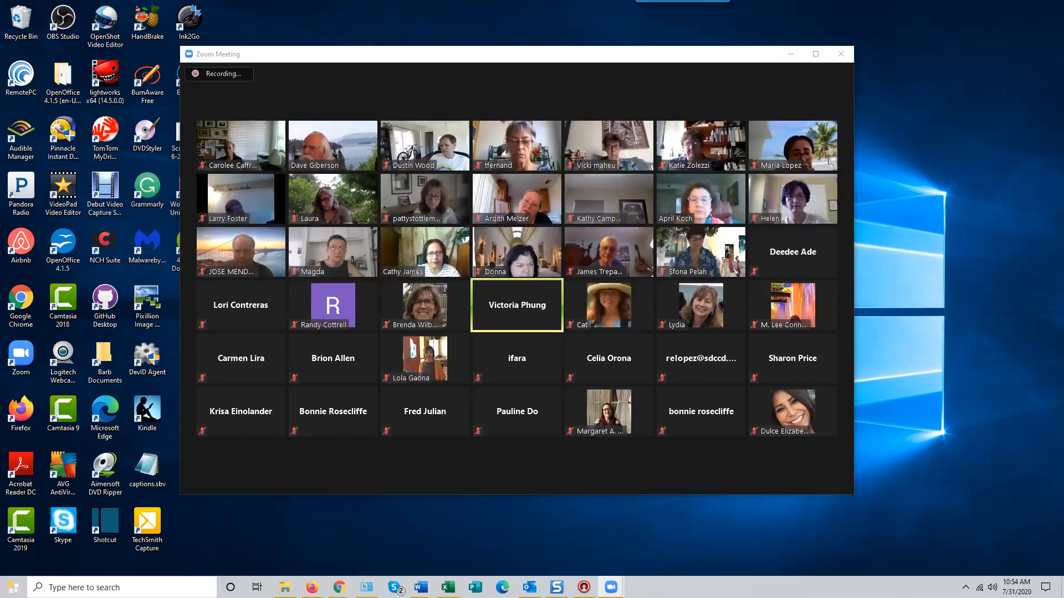
left_click_drag(992, 115, 986, 115)
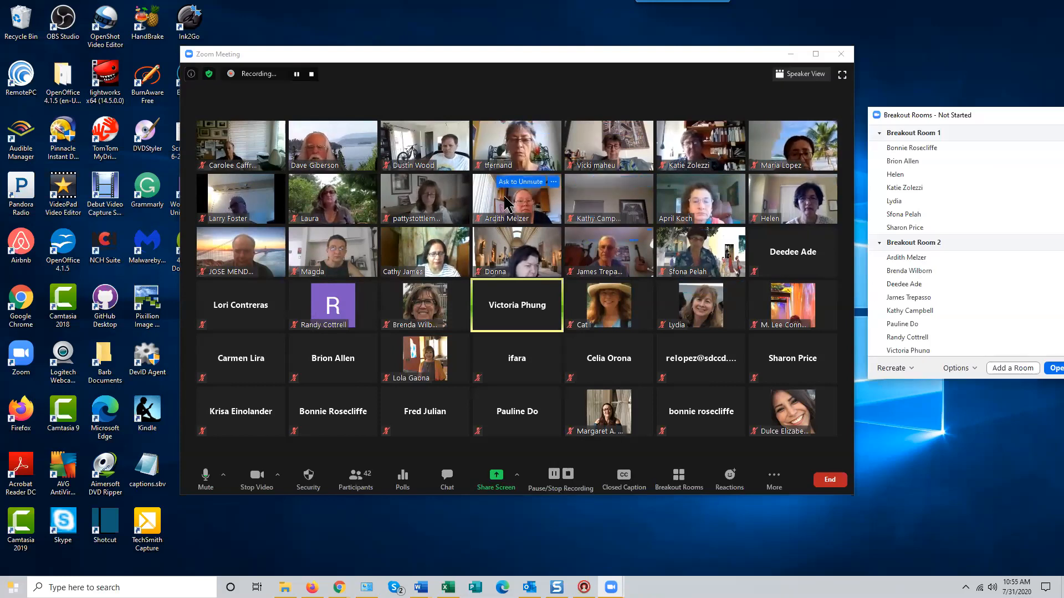
Compare the host actions available for a participant with video on and for one with video off.
left_click(600, 207)
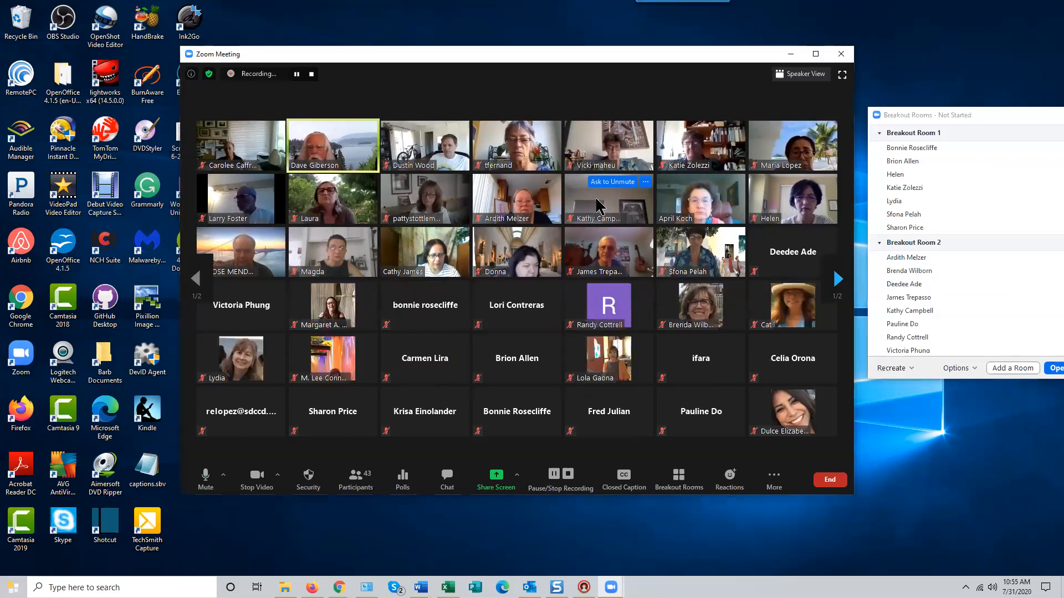
right_click(600, 206)
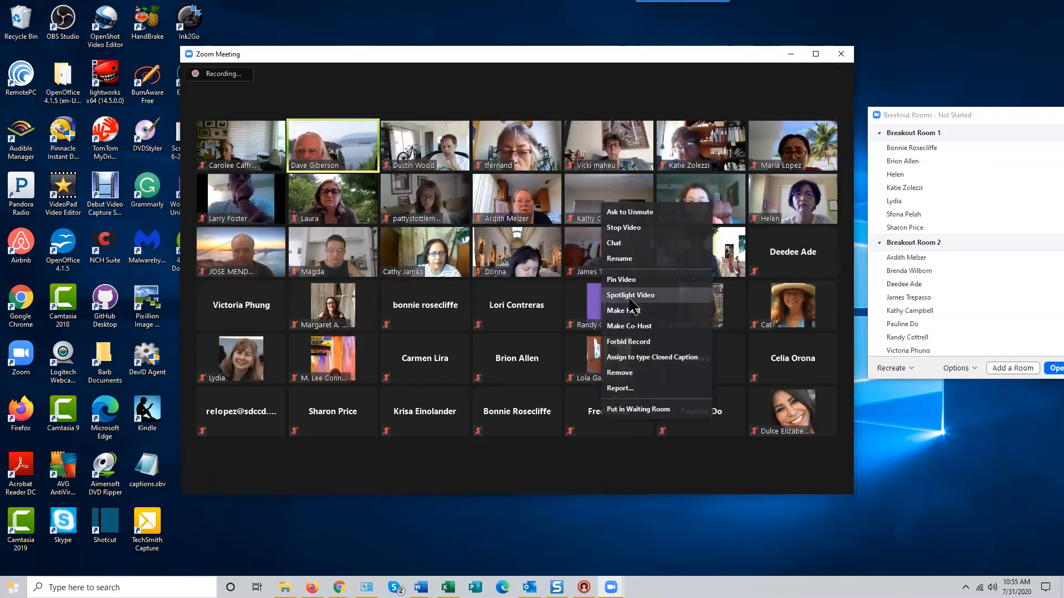
right_click(521, 308)
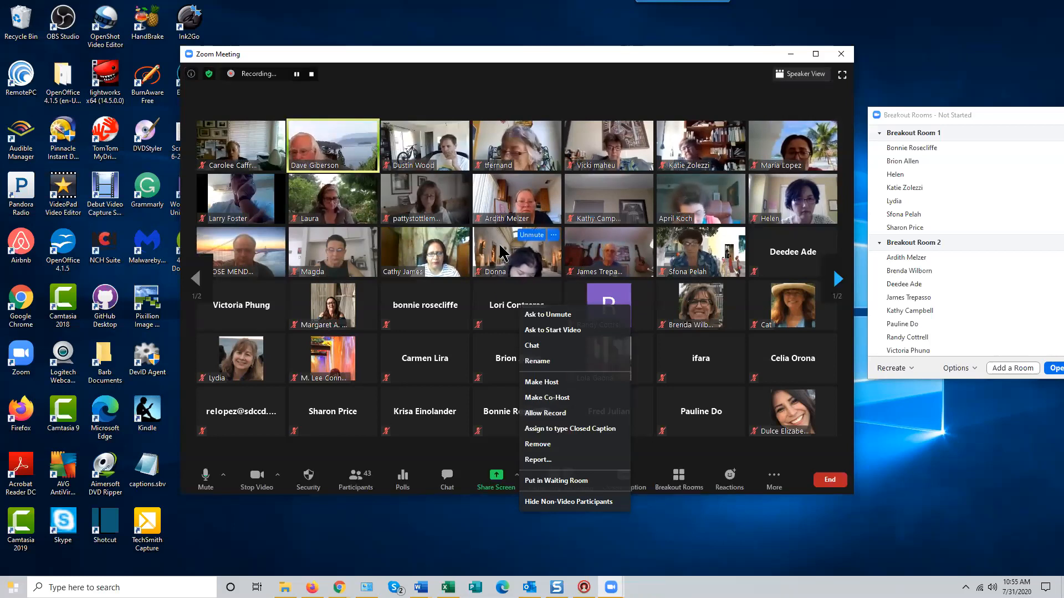
left_click(513, 205)
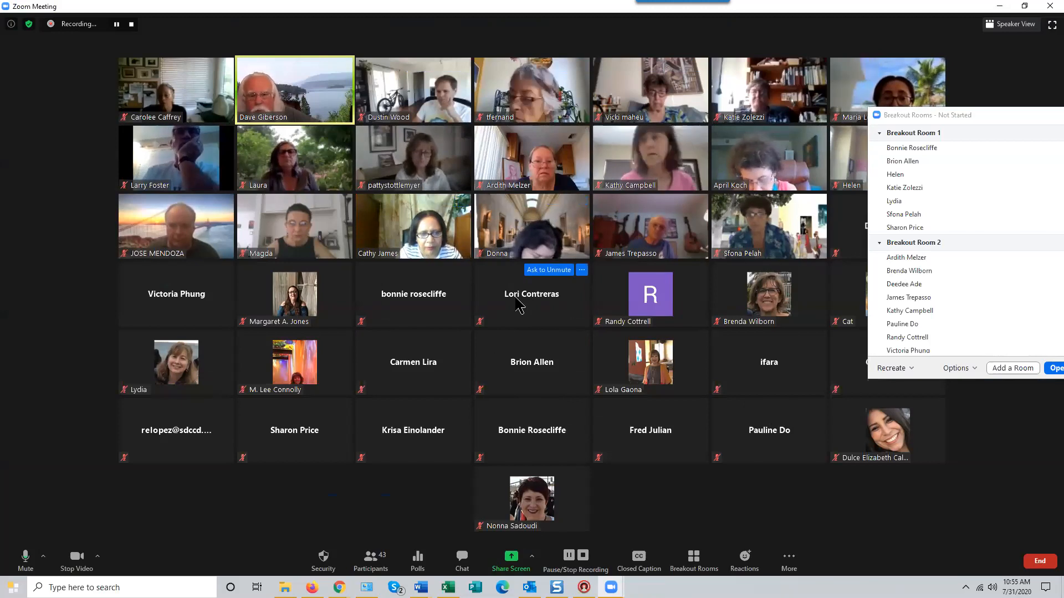
Examine the report form for a participant with video off, and close it without sending a report.
right_click(525, 299)
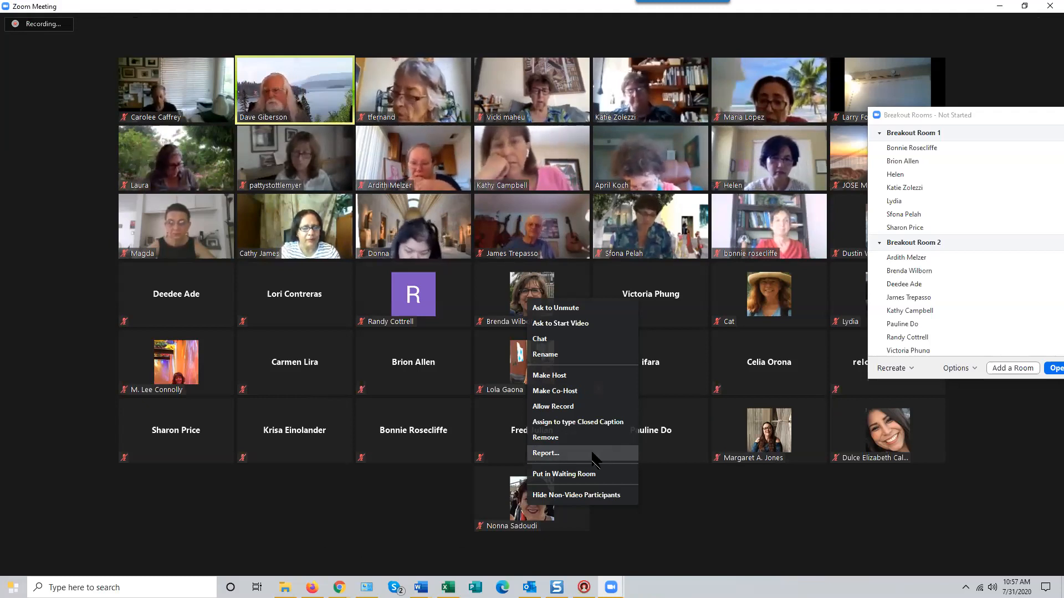
left_click(549, 454)
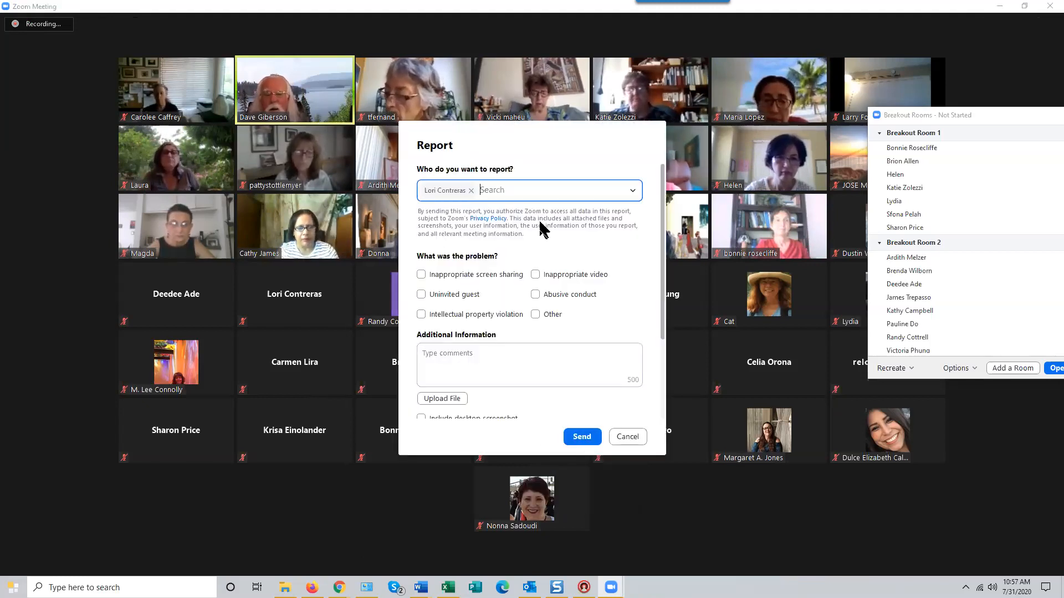
left_click(628, 436)
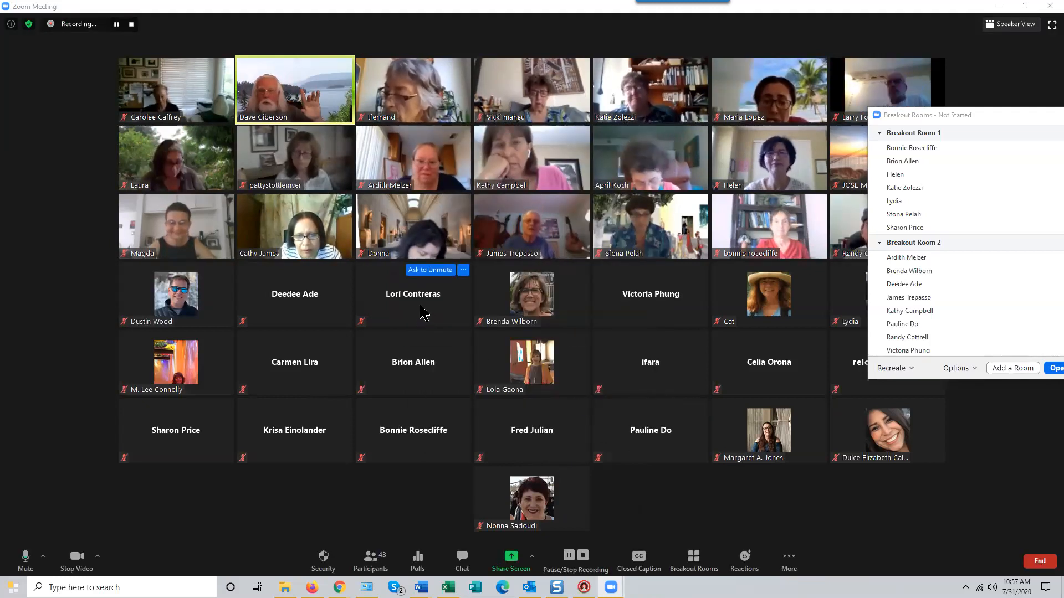
Review the host actions for the same participant again, and show the meeting's security options.
right_click(422, 311)
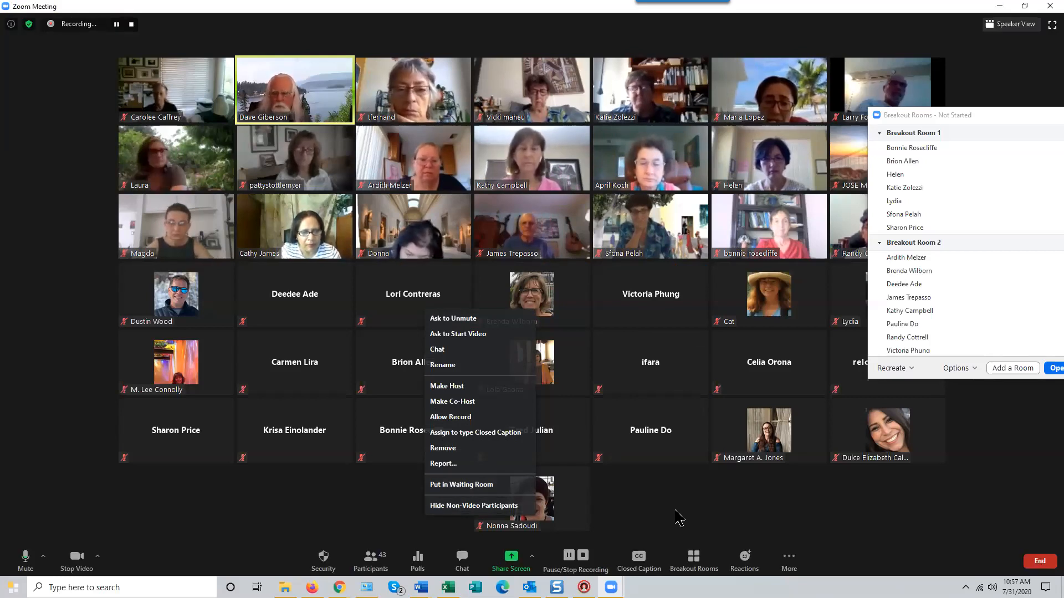
left_click(676, 517)
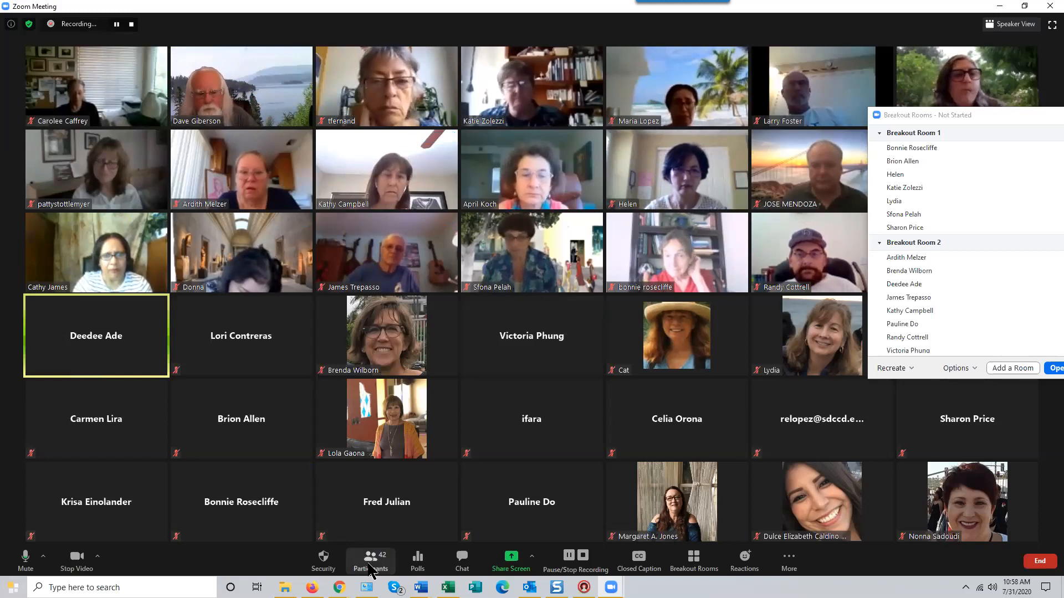
left_click(324, 560)
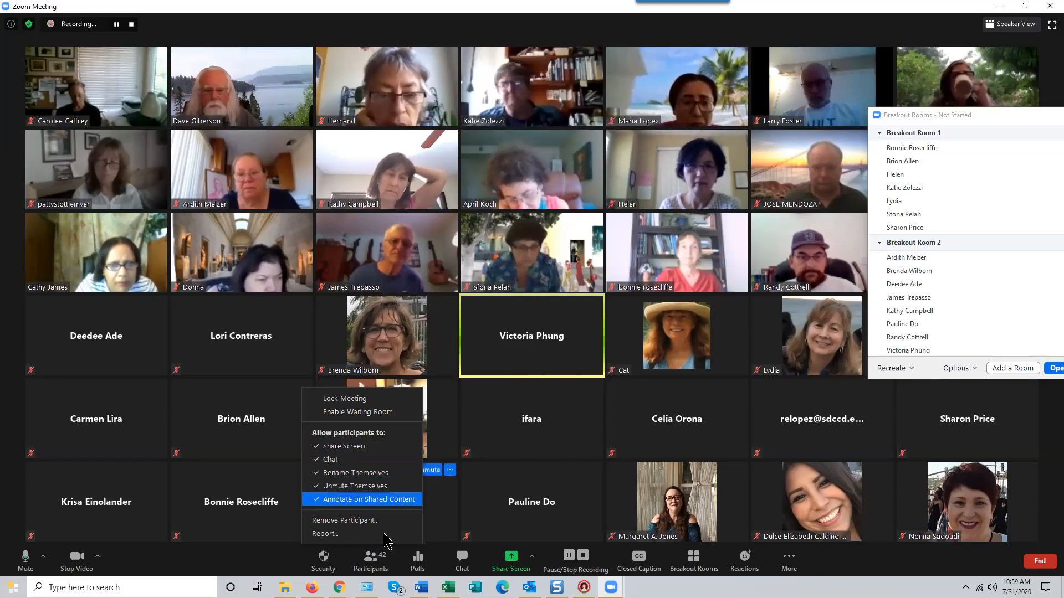
Dismiss the security options and move the Breakout Rooms window off the participant gallery.
left_click(227, 574)
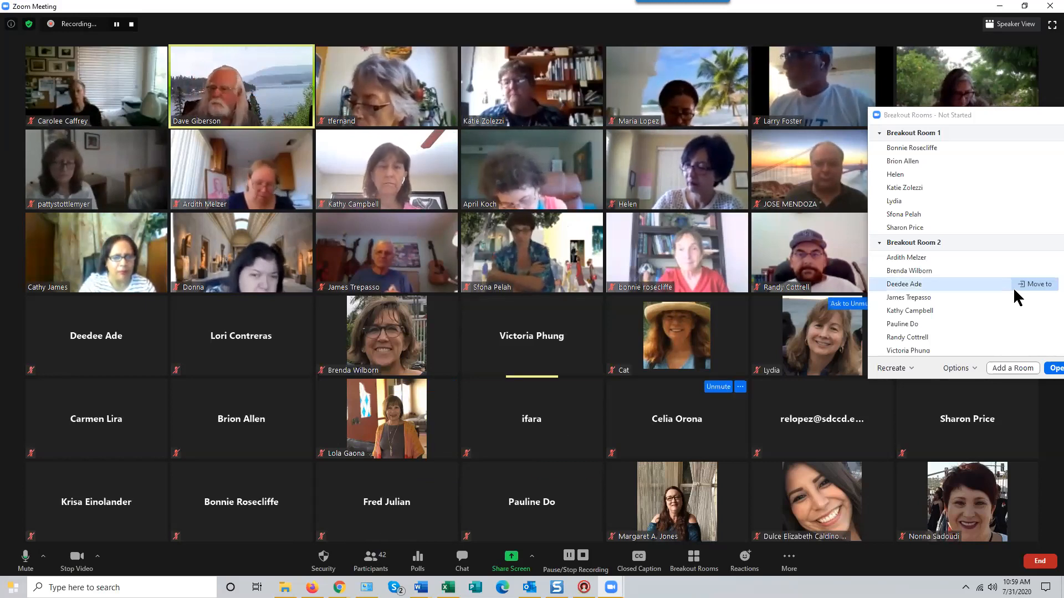
left_click_drag(996, 112, 1063, 222)
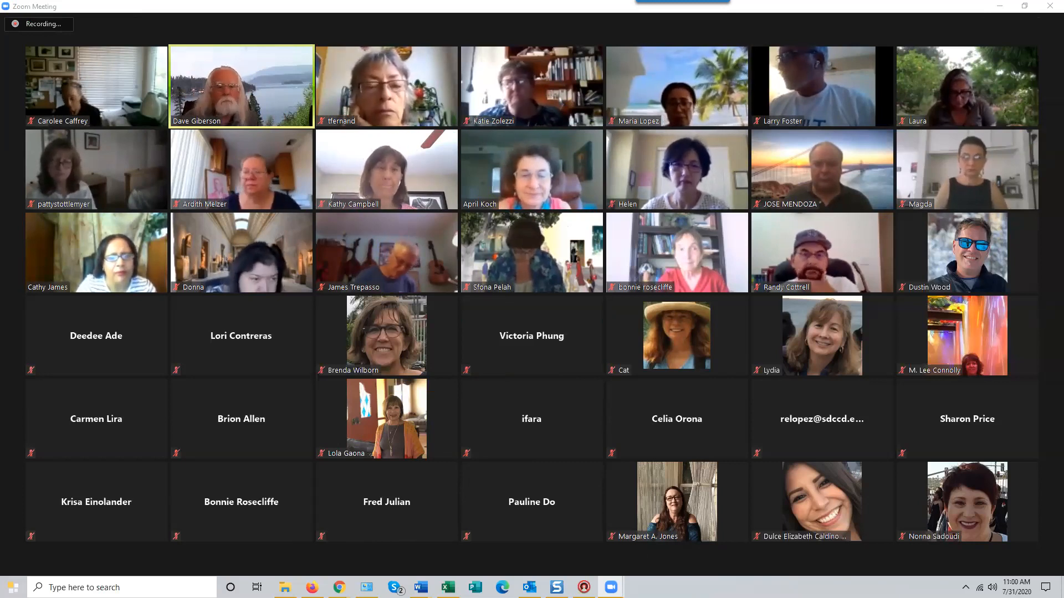
Open the meeting's polls, start editing Poll 1, and bring up its Add a Poll web form in Chrome.
mouse_move(627, 354)
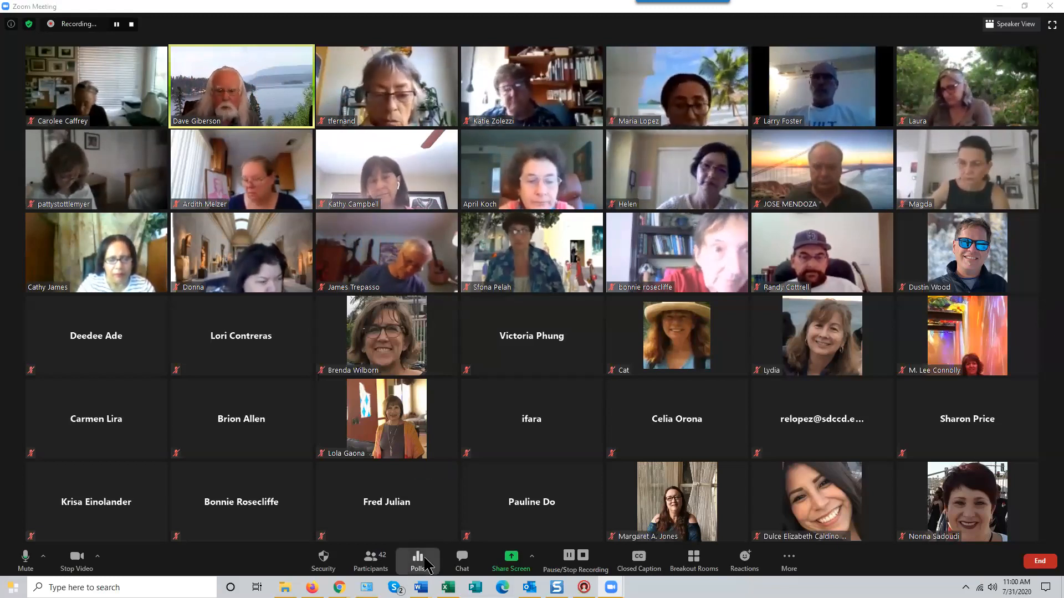
left_click(426, 565)
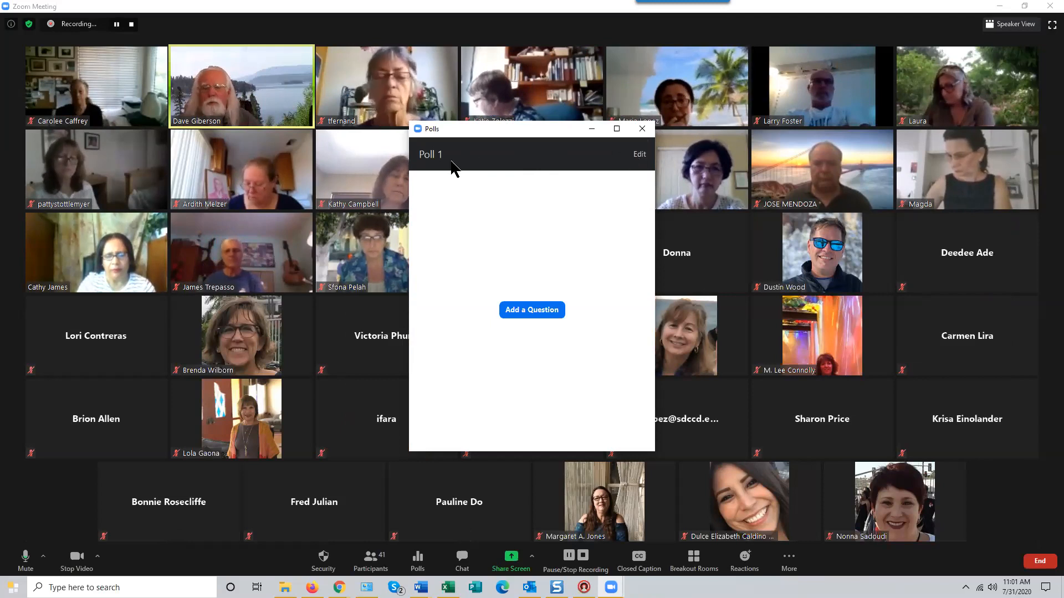
left_click(640, 155)
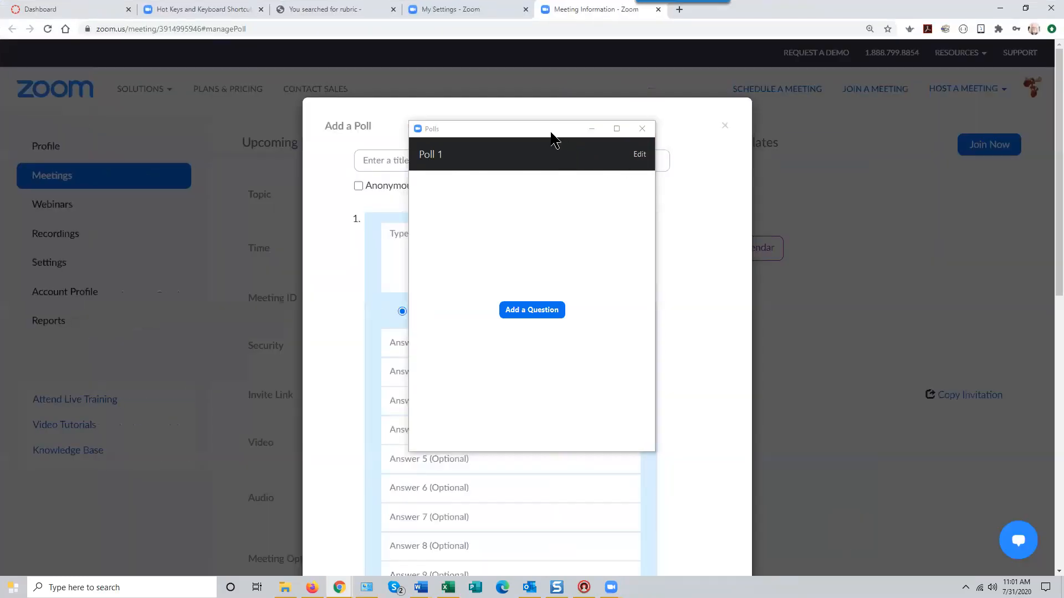
left_click(547, 132)
left_click_drag(548, 132, 613, 152)
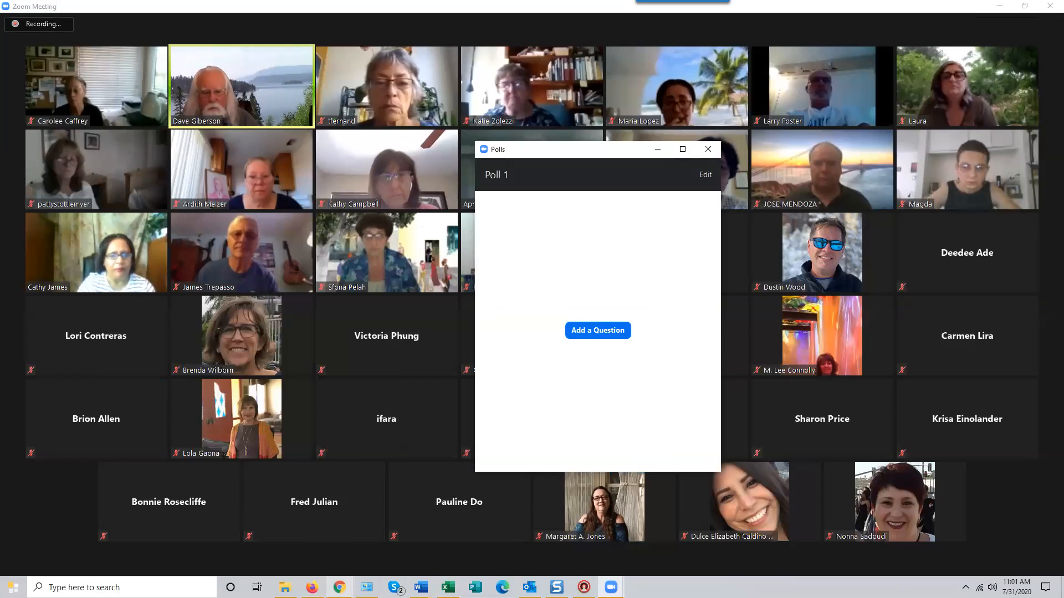
mouse_move(339, 587)
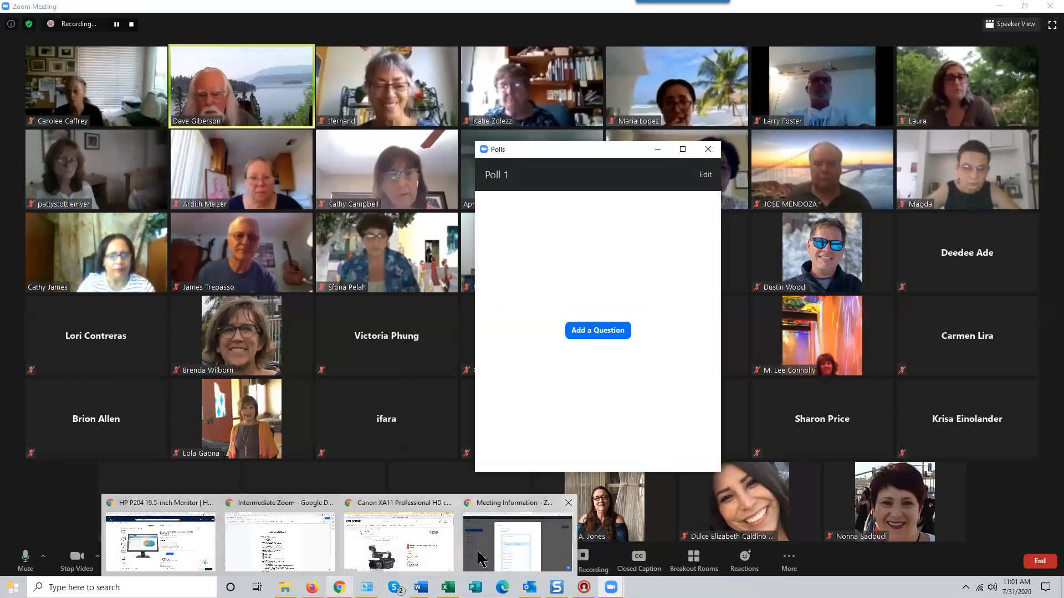
left_click(557, 534)
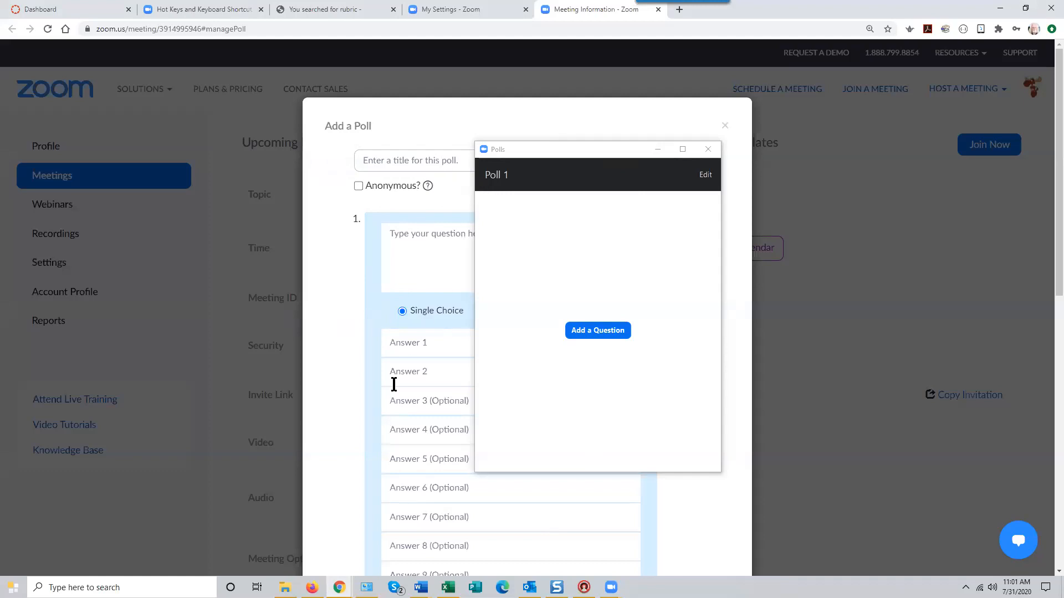
Title the poll "Poll 7.31.2020" and try to save it without a question or answers.
scroll(394, 382, "down", 4)
scroll(395, 383, "up", 4)
left_click(374, 162)
type("Poll ")
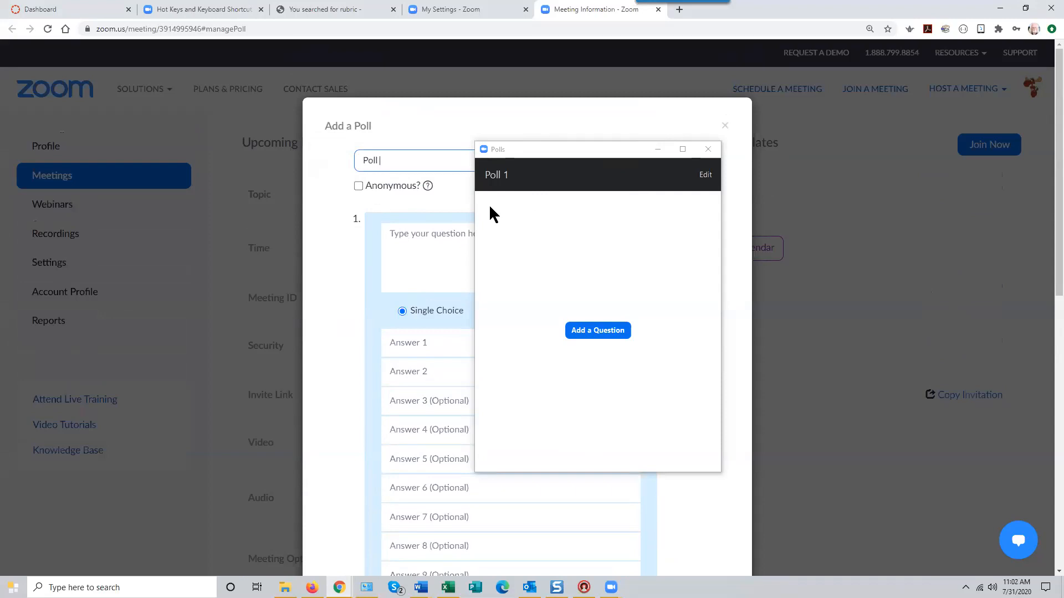
type("7.31.2020")
scroll(434, 497, "down", 3)
scroll(434, 497, "down", 2)
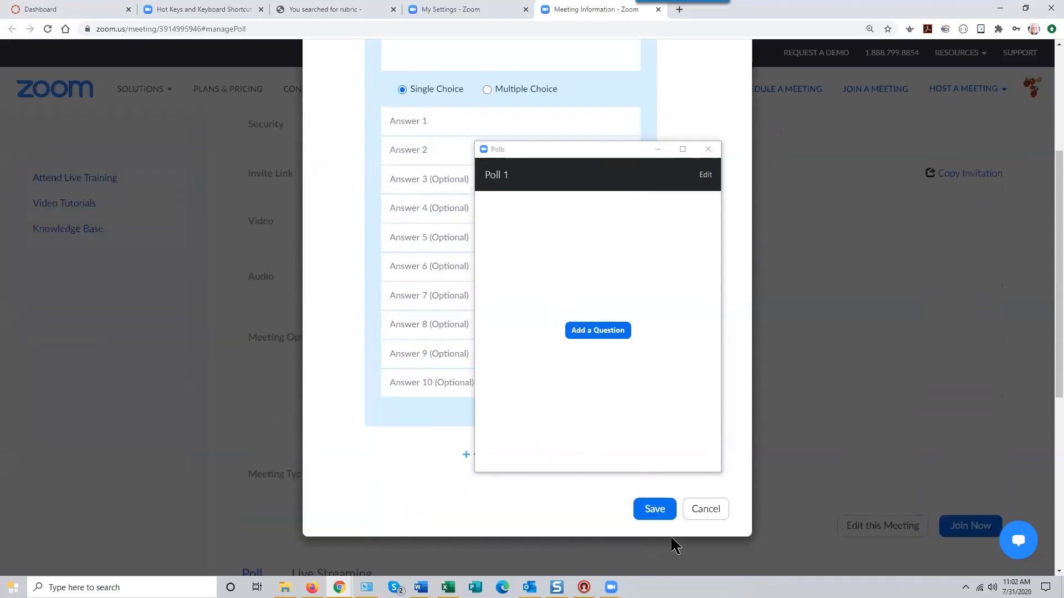
left_click(655, 510)
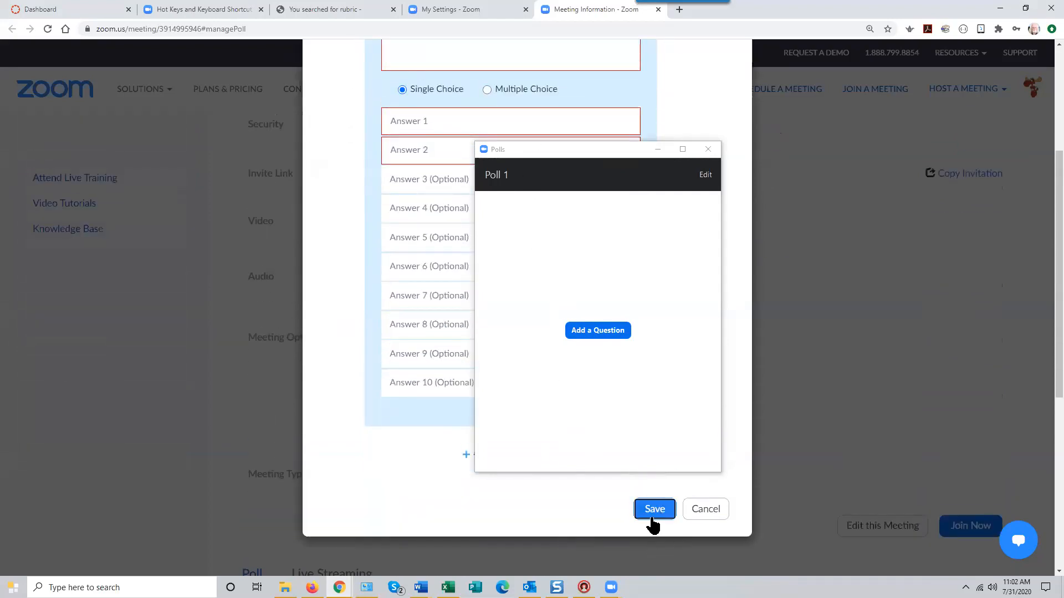
left_click(653, 510)
left_click(708, 149)
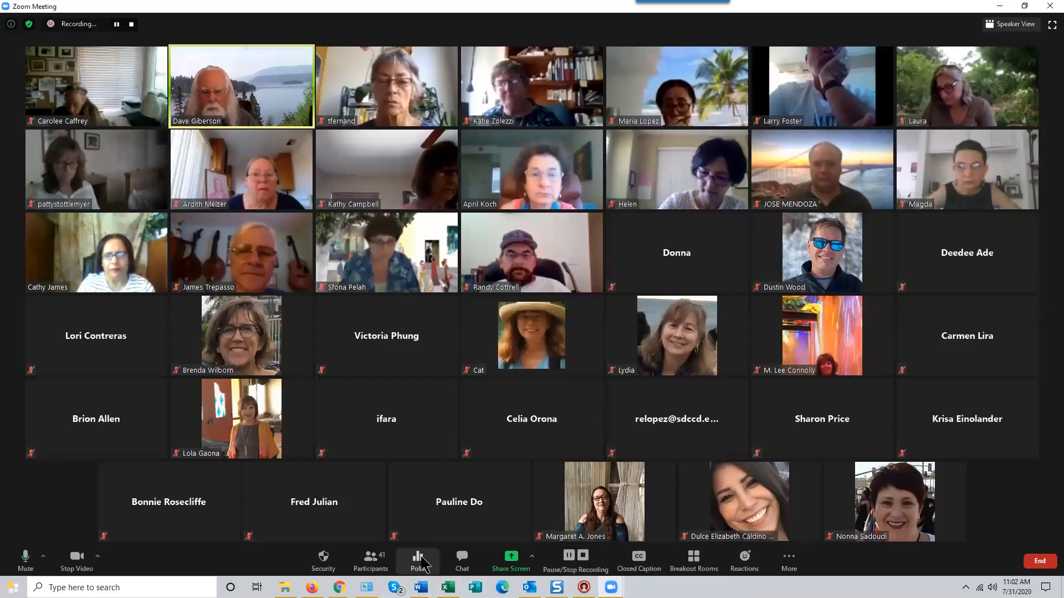
Start a new poll question from the meeting's polls, close the Polls window, and switch to the web form in Chrome.
left_click(418, 558)
left_click(535, 311)
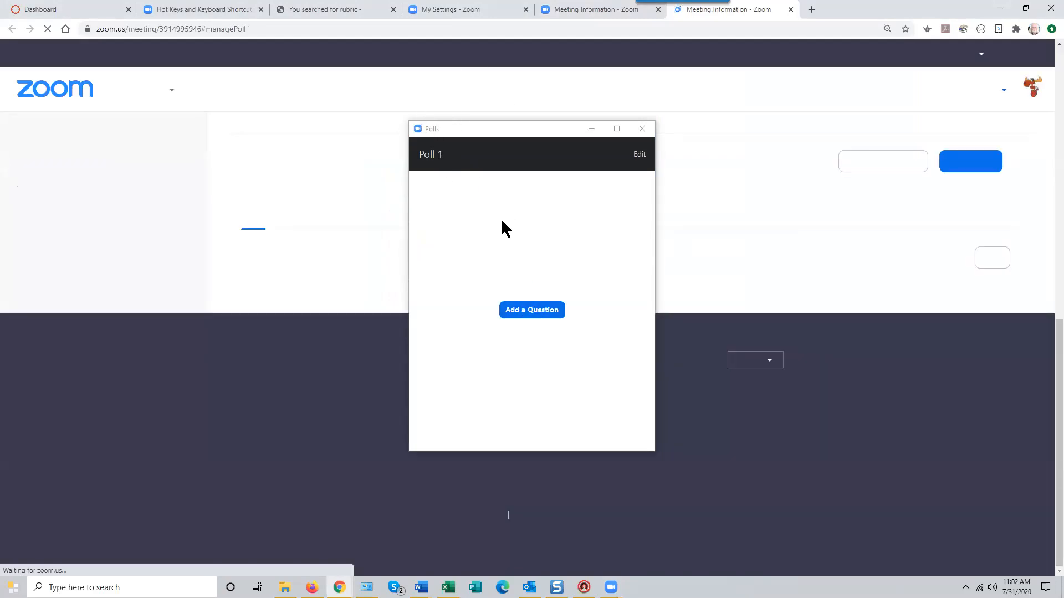
left_click(532, 313)
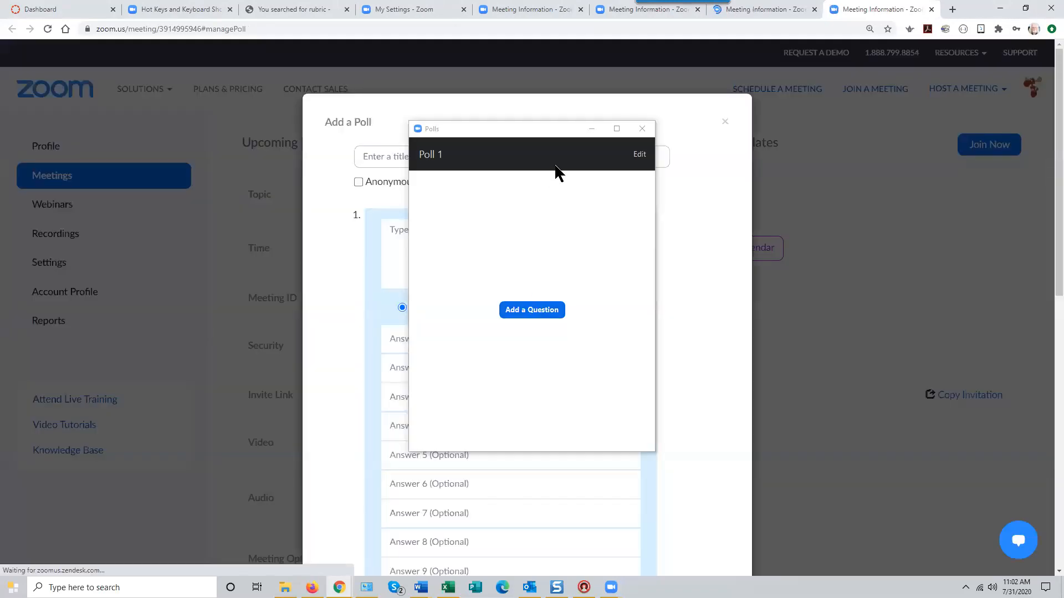
left_click(559, 132)
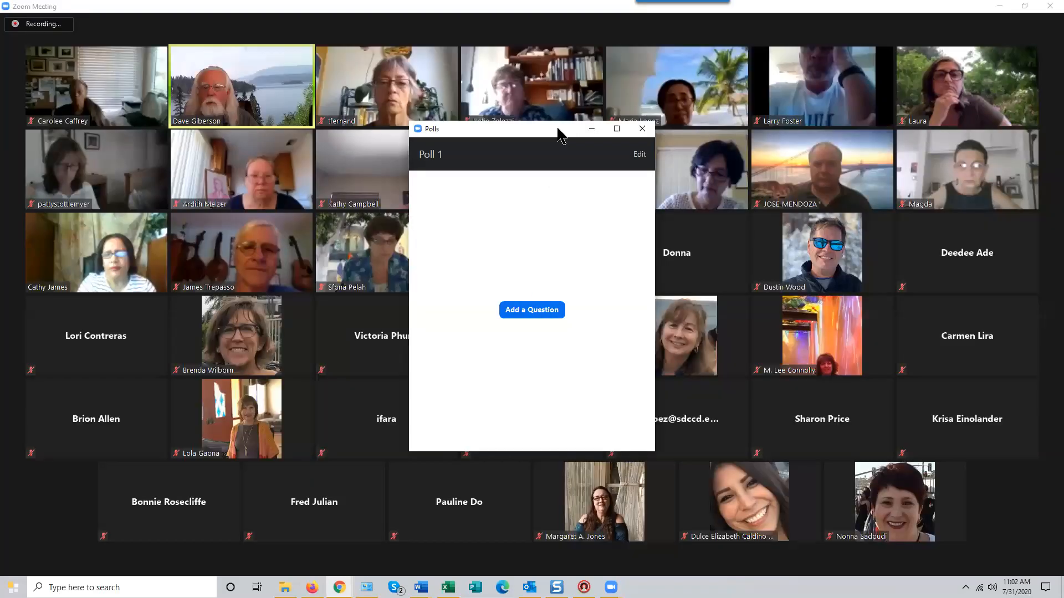
left_click(643, 128)
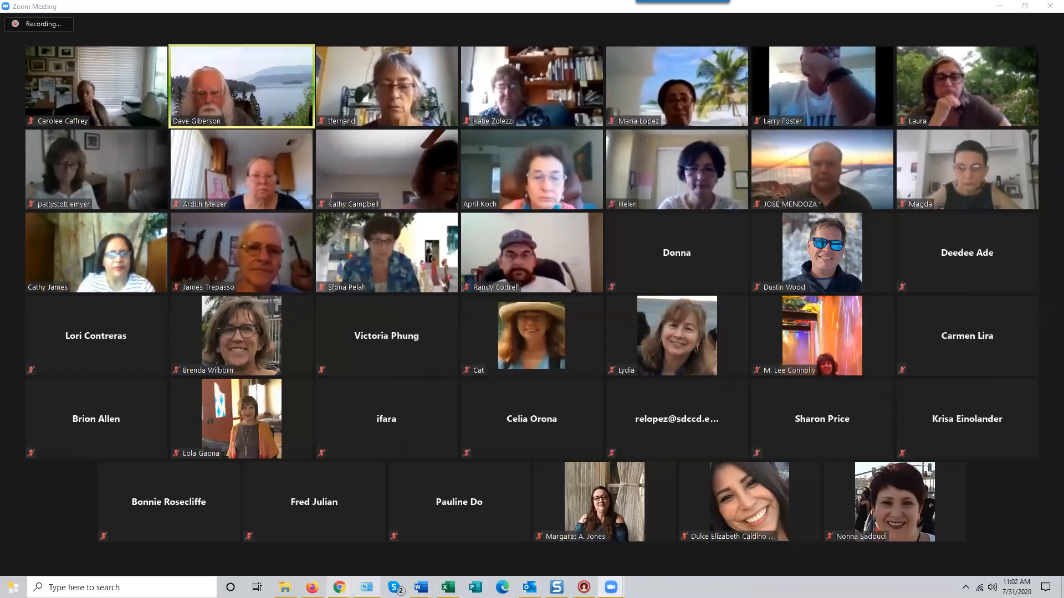
mouse_move(339, 587)
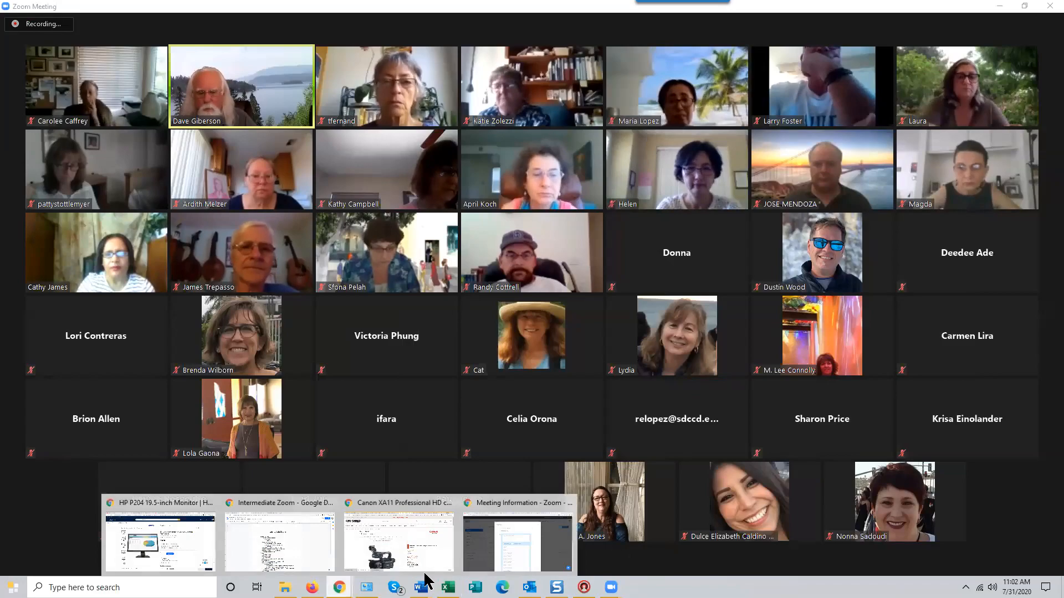
left_click(550, 556)
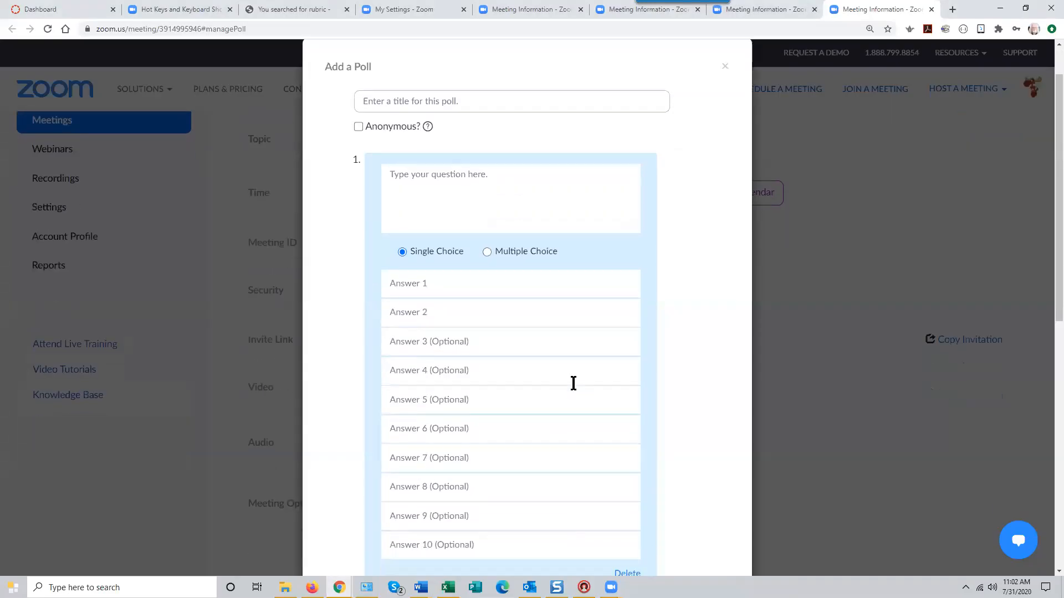
Title the new poll "Poll 7.31.2020".
left_click(442, 108)
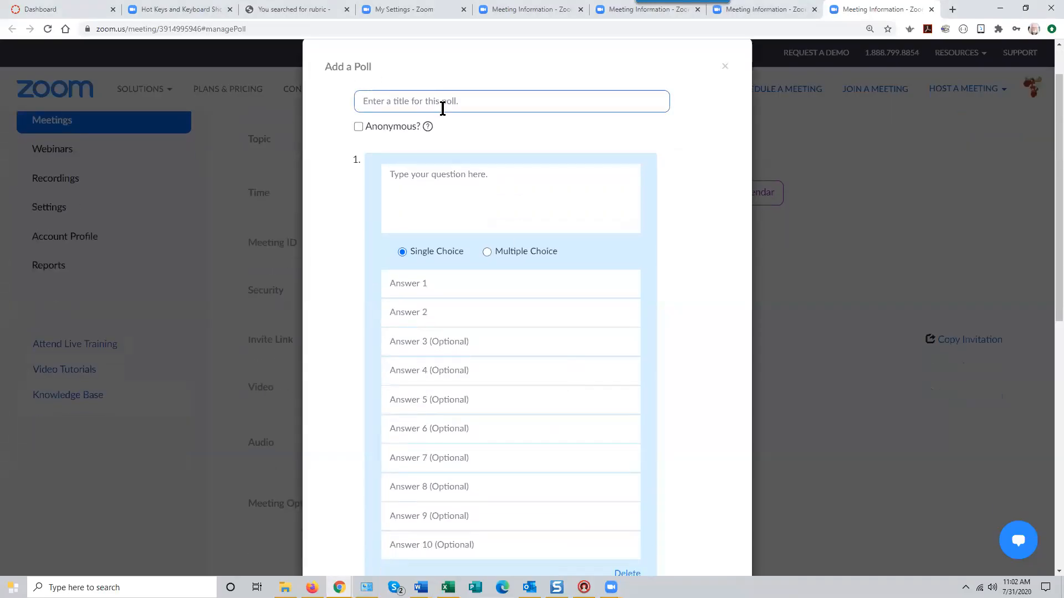
type("Poll 7.31.2020")
scroll(657, 244, "down", 1)
scroll(657, 244, "down", 3)
scroll(657, 244, "up", 5)
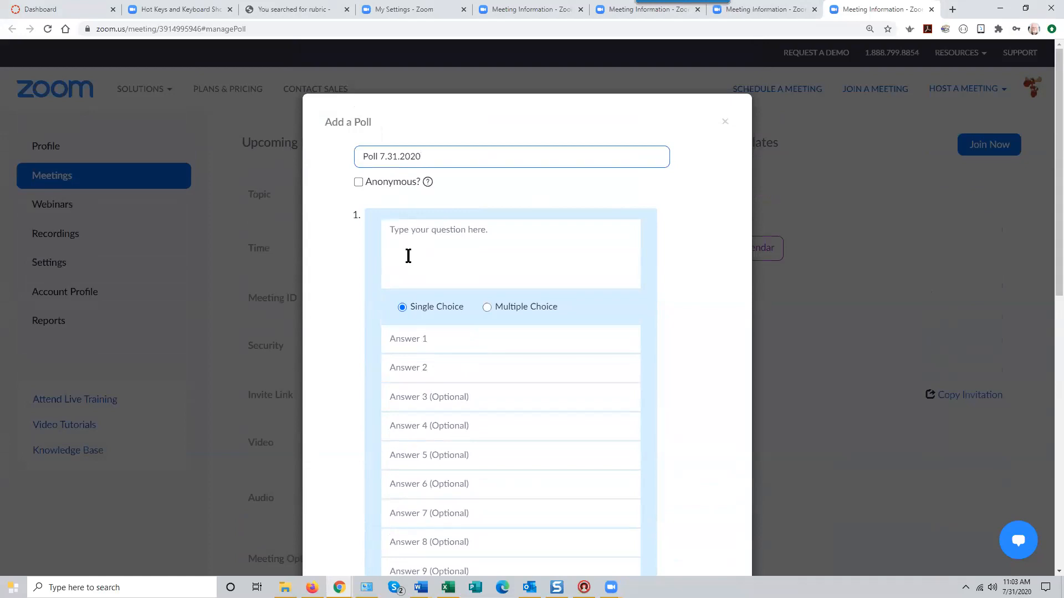
Enter "What tools do you use in your online courses?" as the first question and set it to multiple choice.
left_click(407, 229)
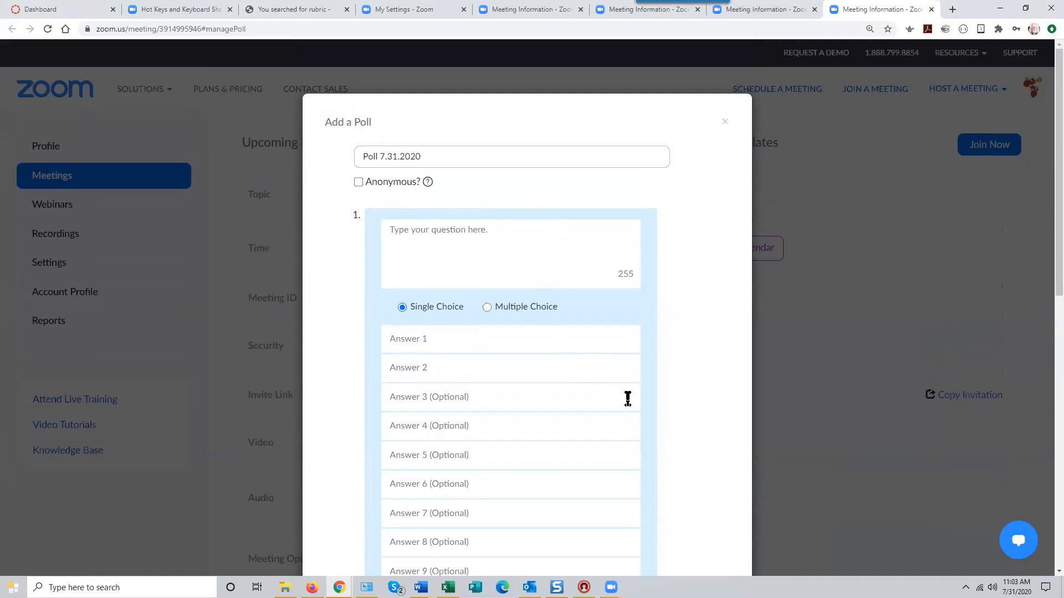
type("What tools do you use in your online courses?")
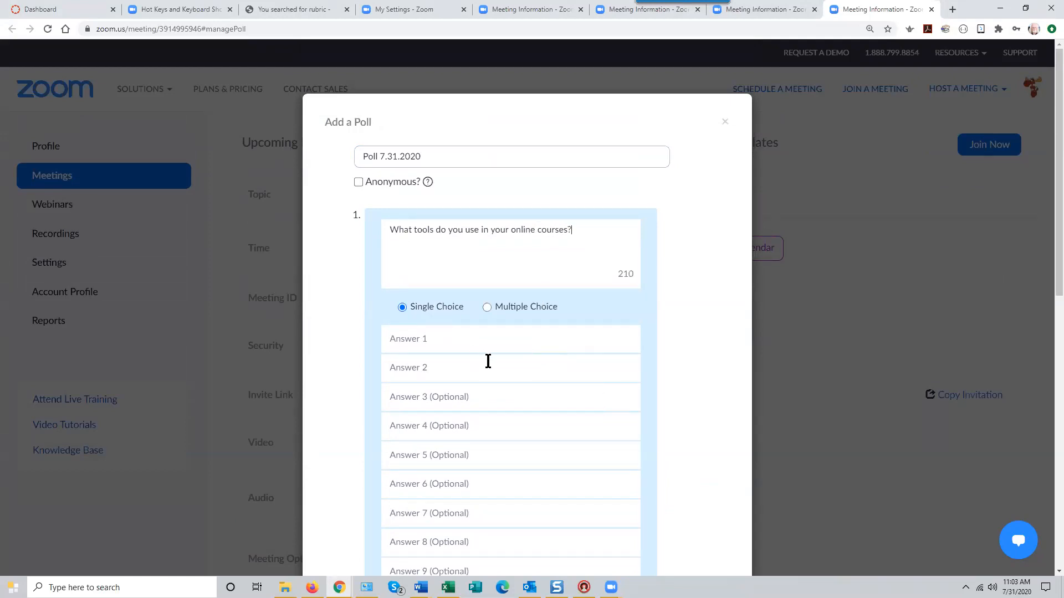
scroll(375, 250, "down", 1)
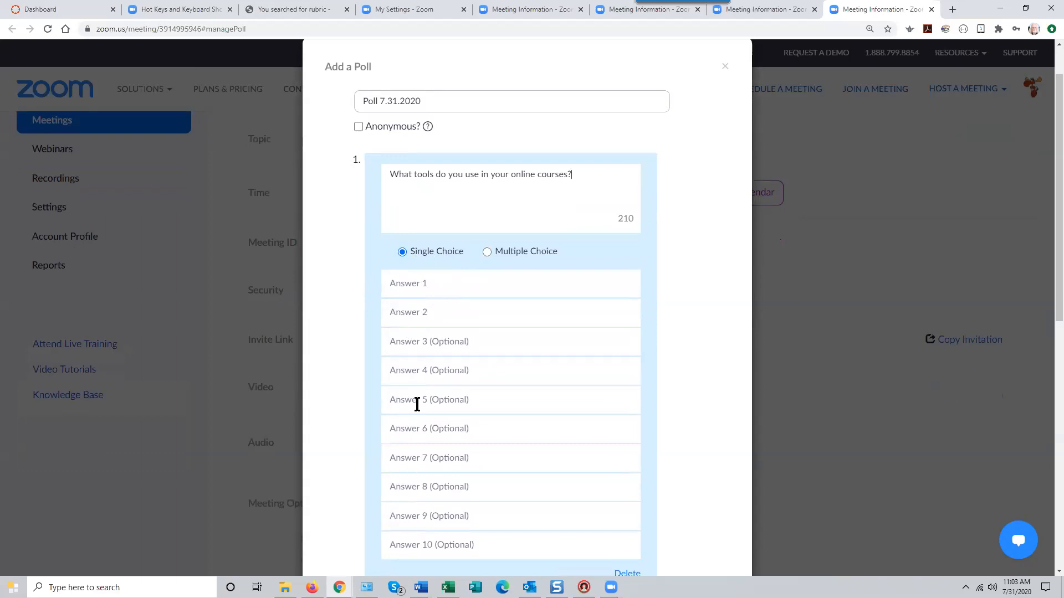
left_click(486, 252)
Enter Zoom, Canvas, YouTube, Facebook and Twitter as answers 1 to 5 of the first question.
left_click(415, 282)
type("Zoom")
left_click(403, 314)
type("Canvas")
left_click(394, 340)
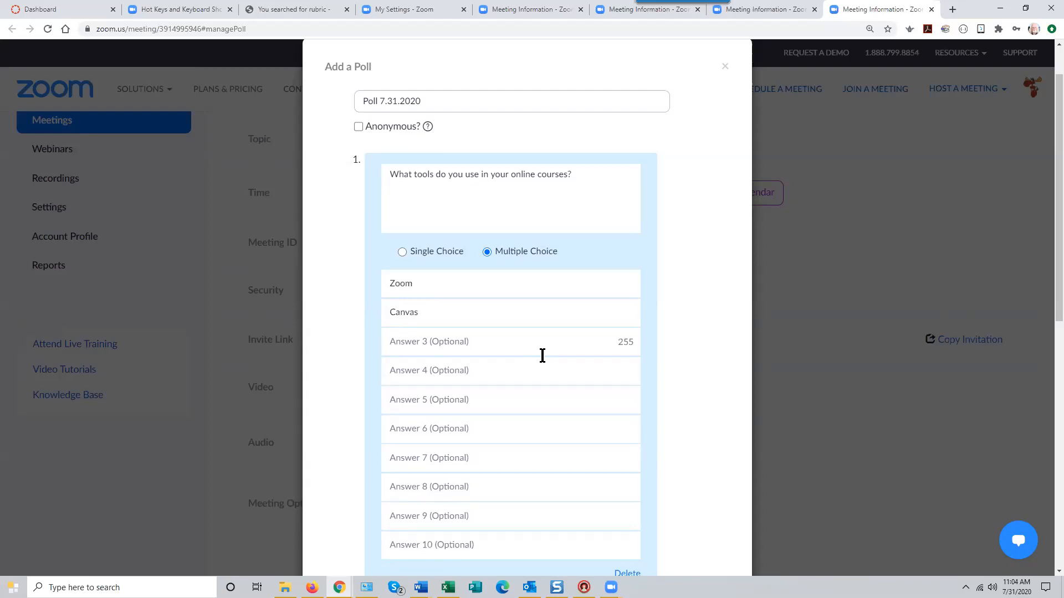
type("YouTube")
left_click(430, 371)
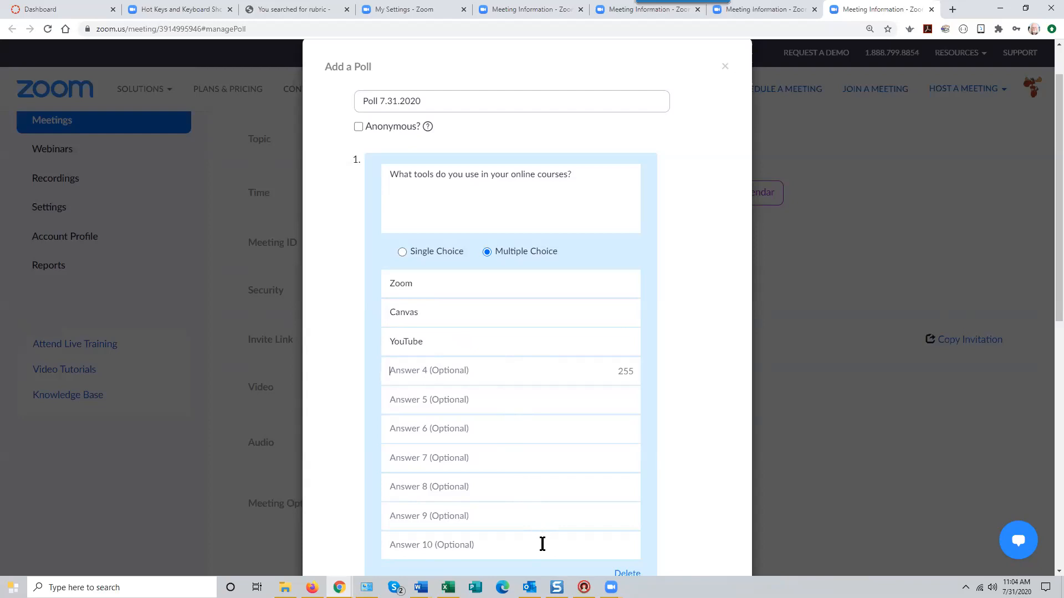
type("Facebook")
left_click(404, 400)
type("Twitter")
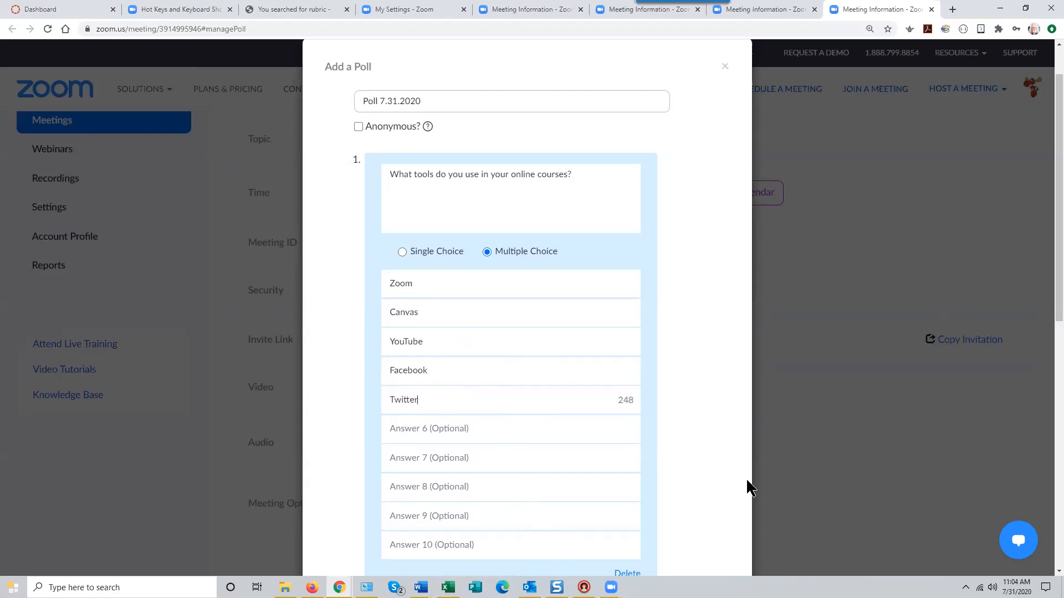
Review the first question's choice type, the optional answer fields, and the options for deleting, adding questions and saving.
left_click(412, 431)
scroll(597, 497, "down", 2)
scroll(596, 496, "up", 2)
scroll(483, 453, "down", 2)
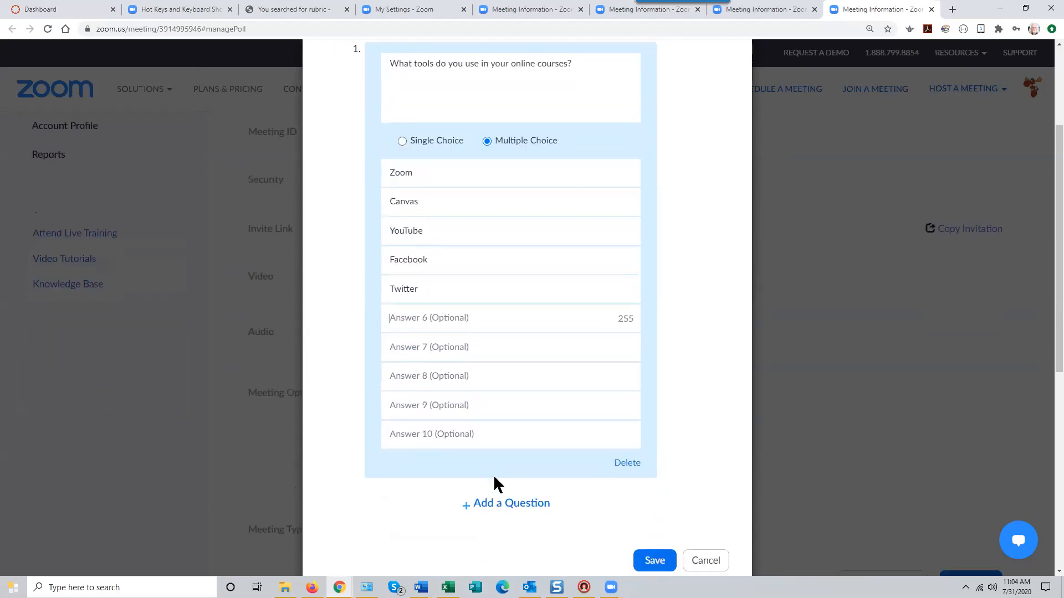
scroll(495, 480, "up", 1)
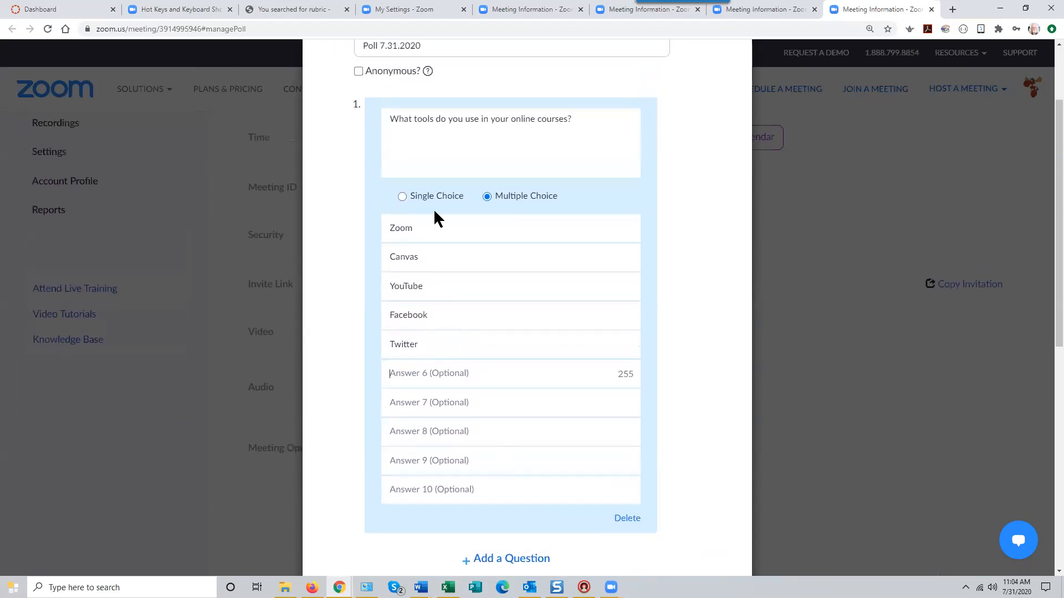
scroll(708, 430, "down", 2)
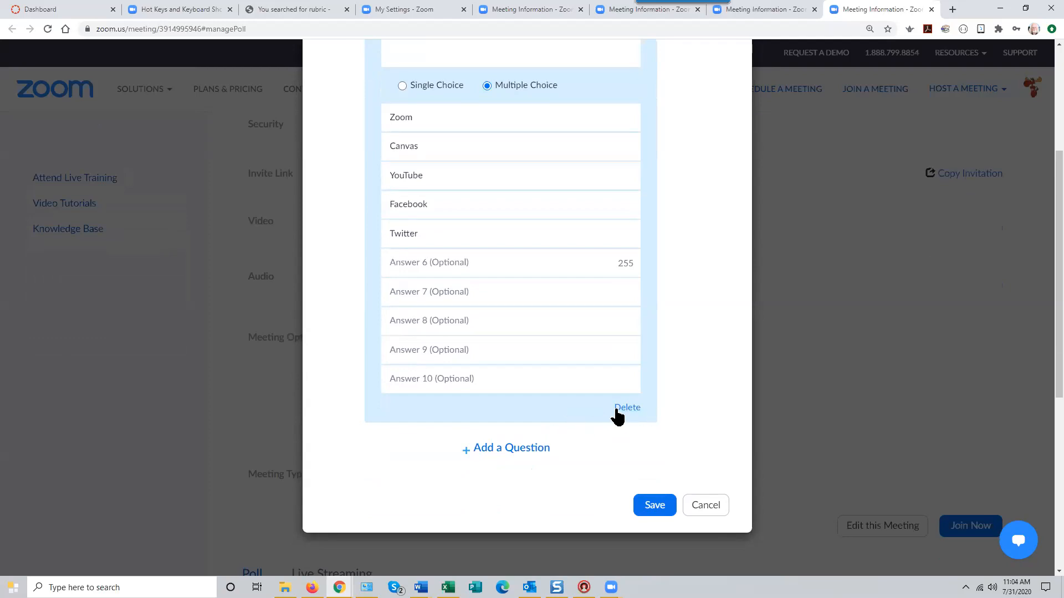
scroll(563, 406, "up", 2)
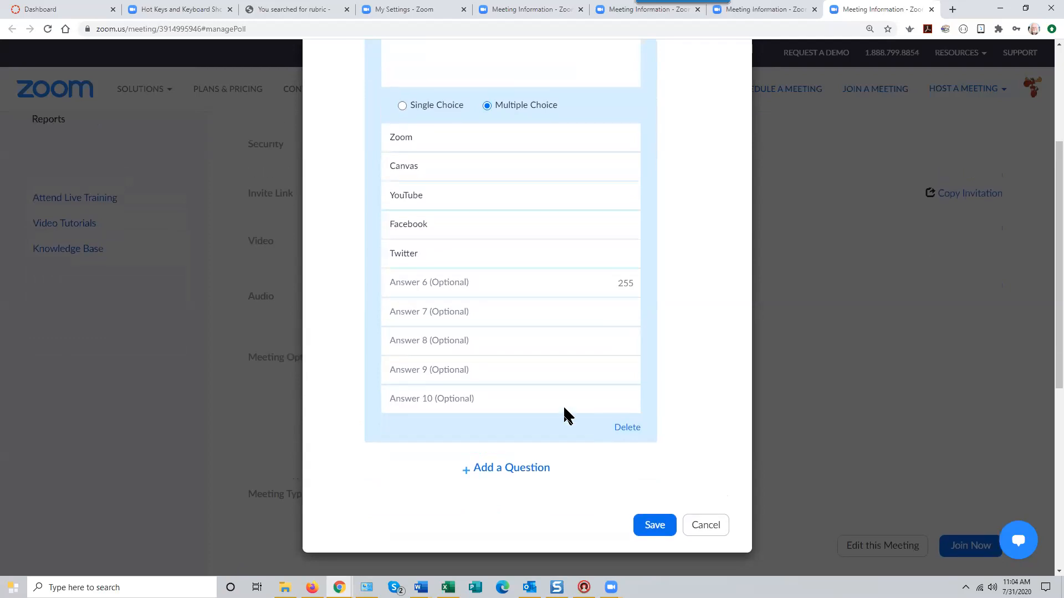
scroll(678, 467, "down", 2)
scroll(679, 470, "down", 1)
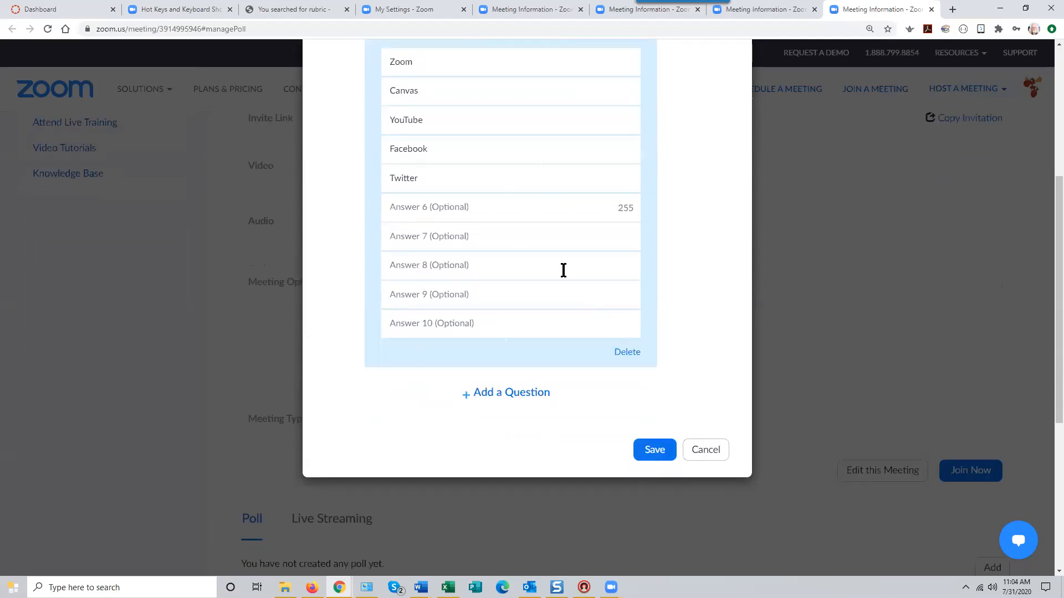
Add a second poll question reading "How oten do you contact each student in your oonlinecourse".
left_click(517, 394)
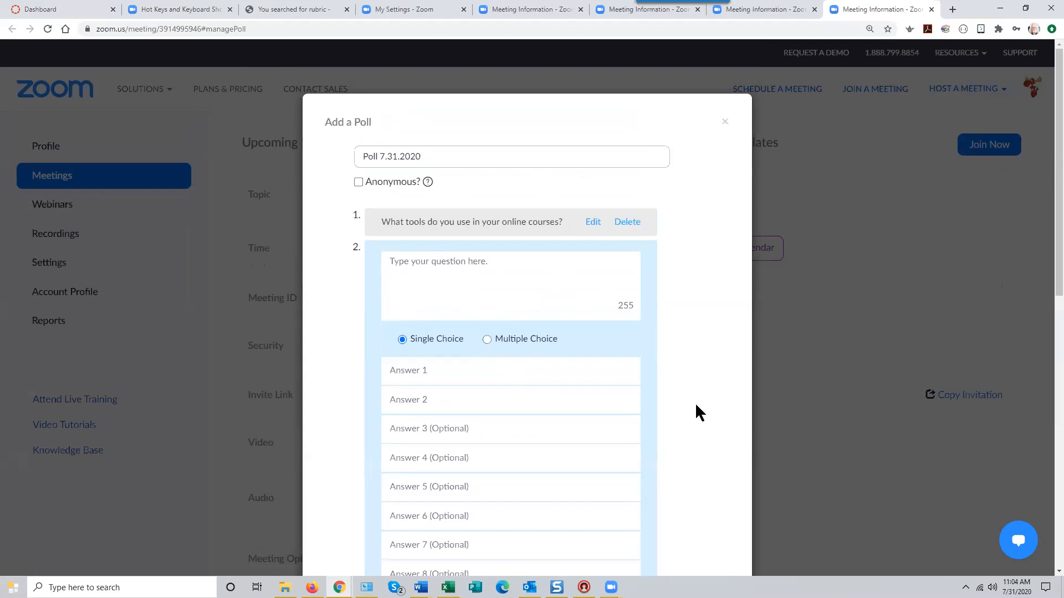
type("How oten do you contact each studen")
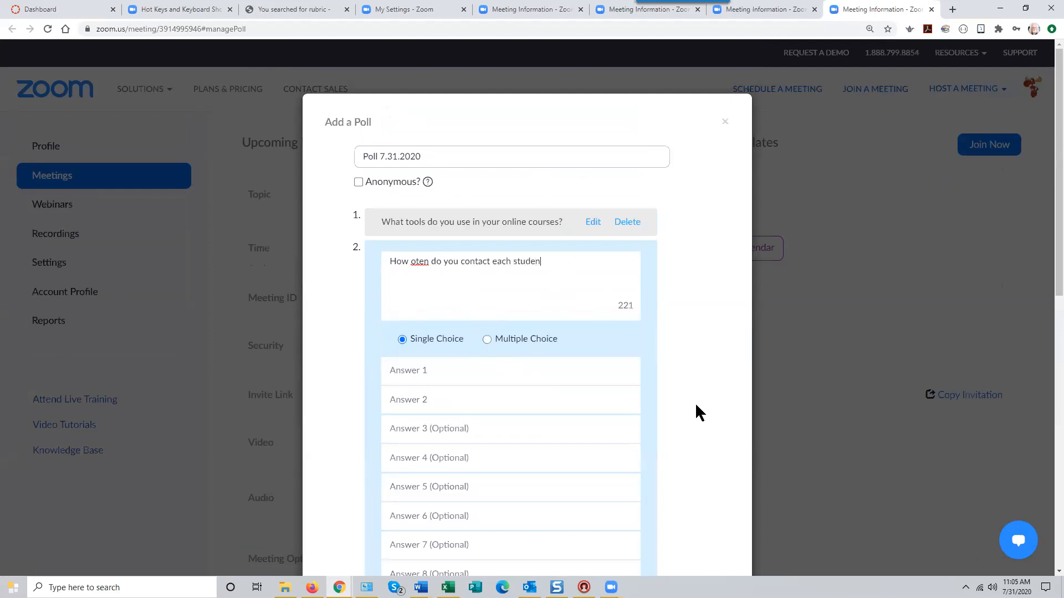
type("t in your oonlinecourse")
Correct the second question's text to "How often do you contact each student in your oonline course?".
right_click(416, 262)
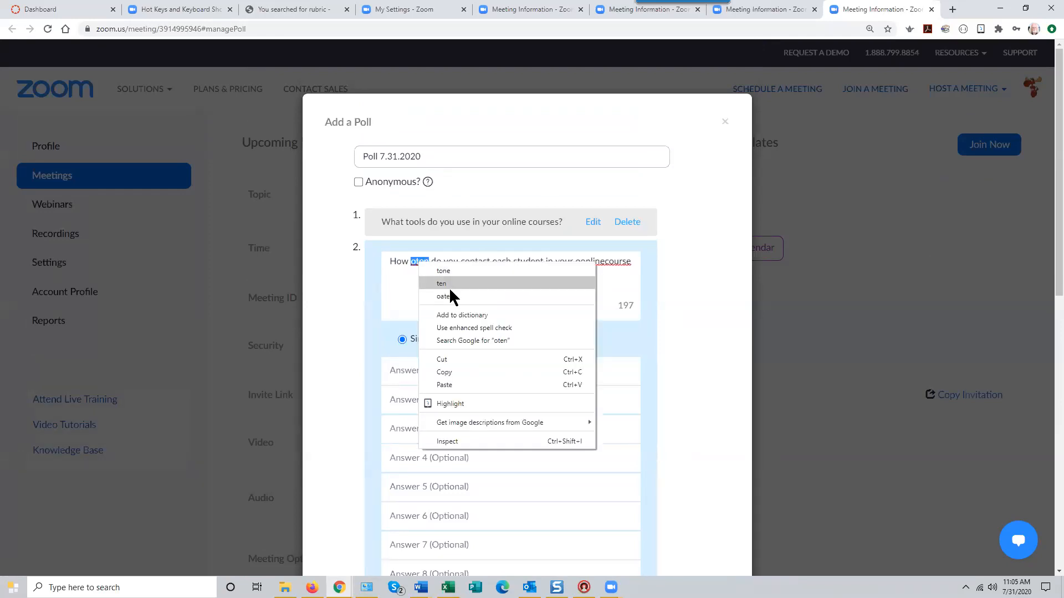
left_click(416, 262)
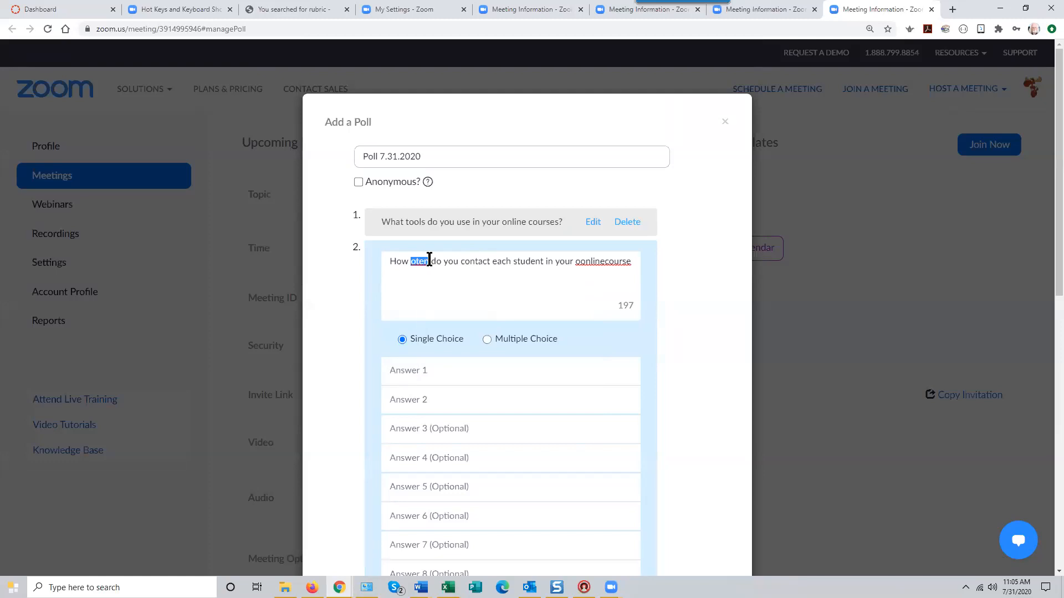
type("often")
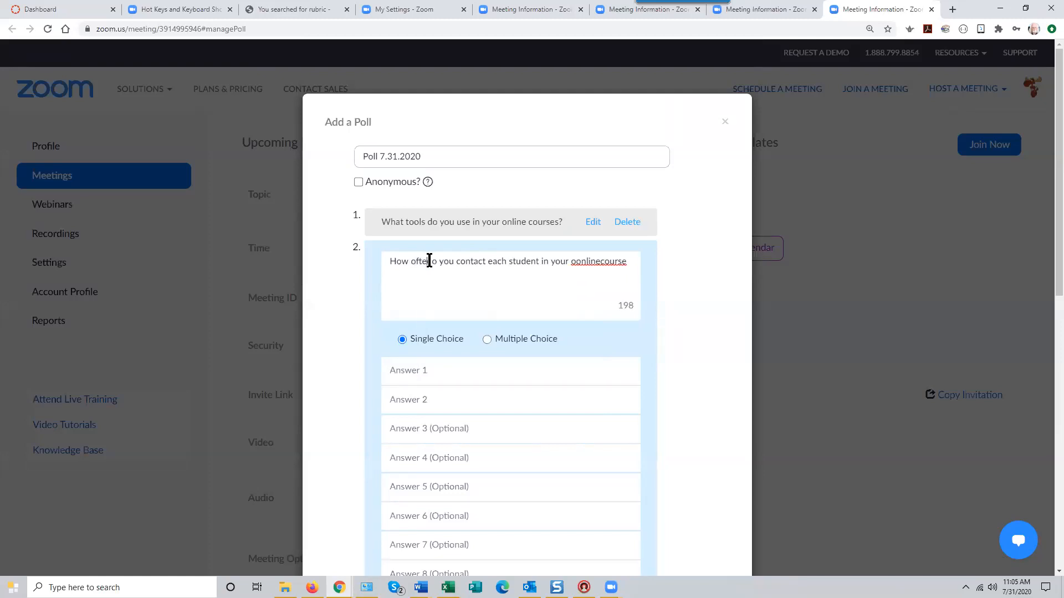
type(" do")
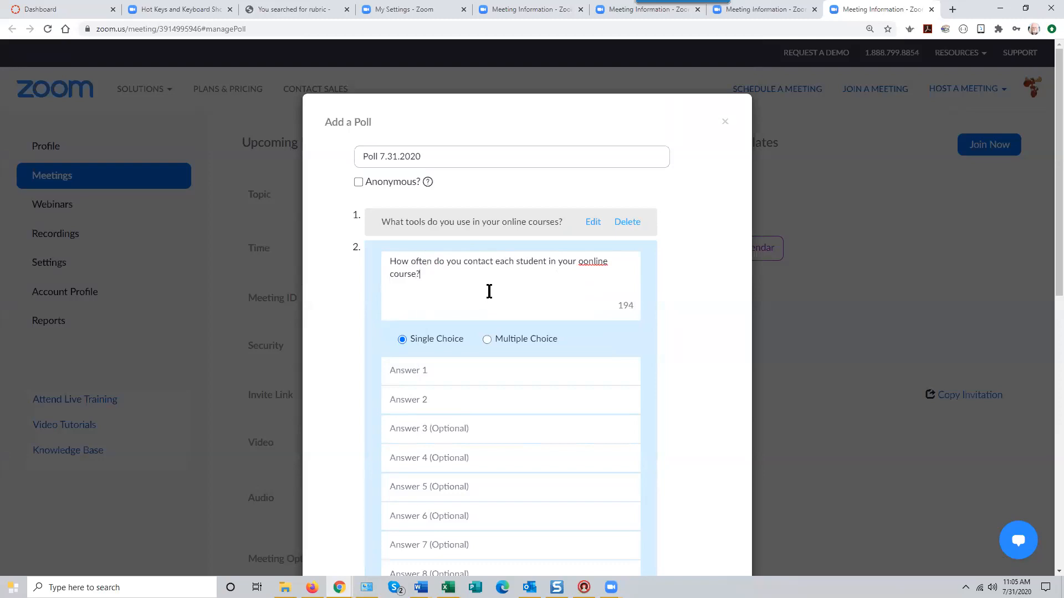
Enter "Once a day", "Once a week" and "As needed" as answers 1 to 3 of the second question.
scroll(500, 343, "down", 1)
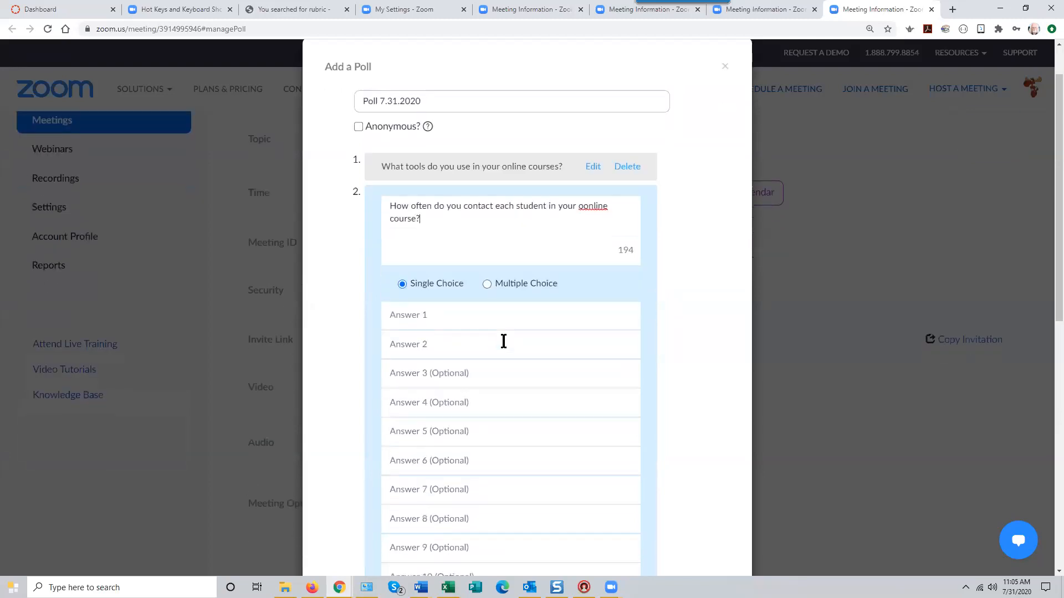
scroll(502, 342, "down", 1)
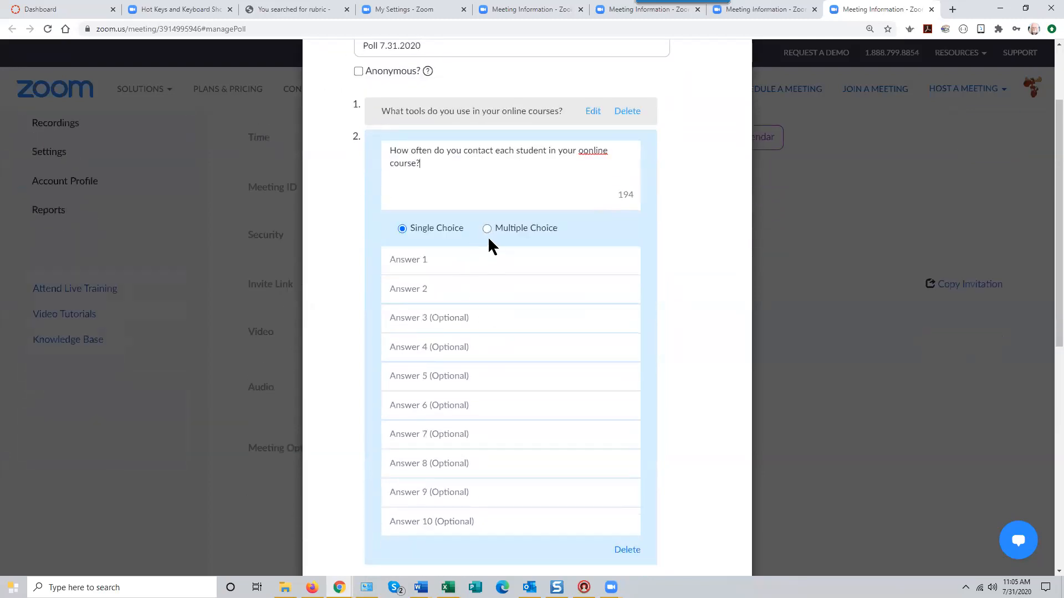
left_click(419, 259)
left_click(398, 318)
type("As needed")
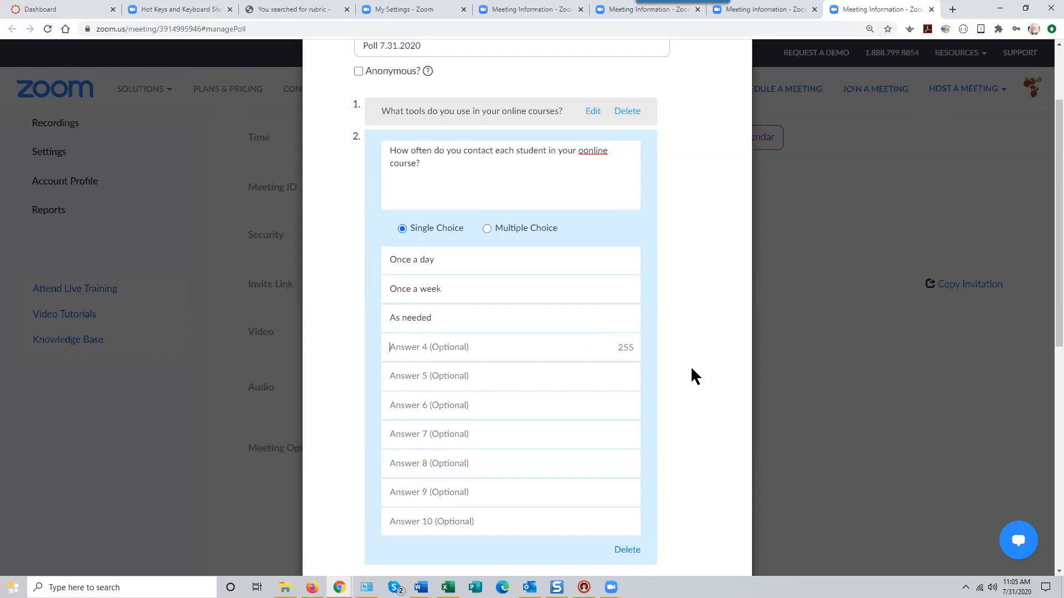
Check the second question's single-choice setting and answers, and save the poll.
scroll(721, 349, "down", 1)
scroll(758, 354, "up", 2)
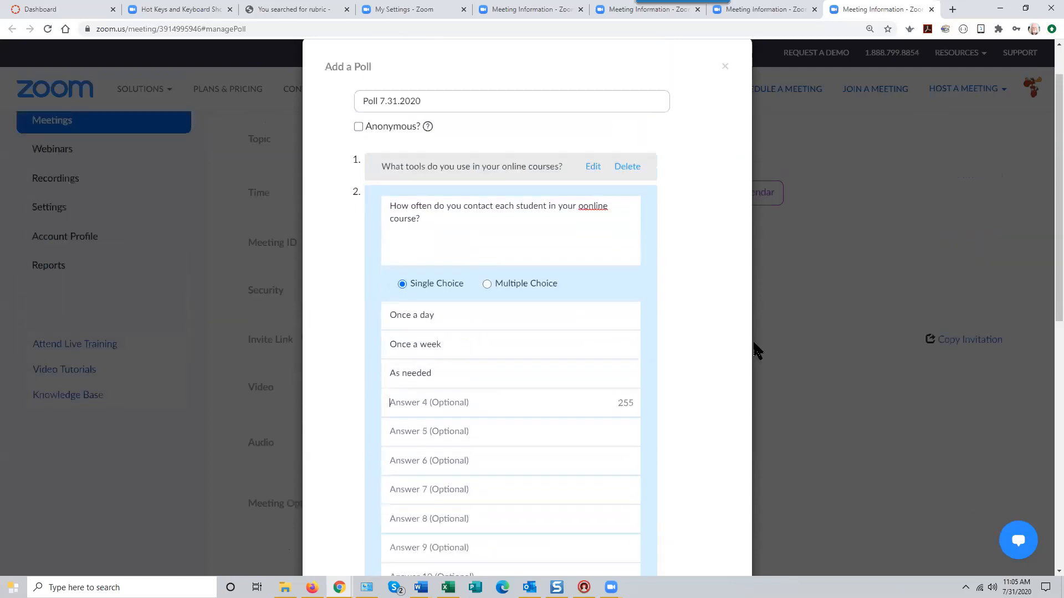
scroll(665, 344, "down", 2)
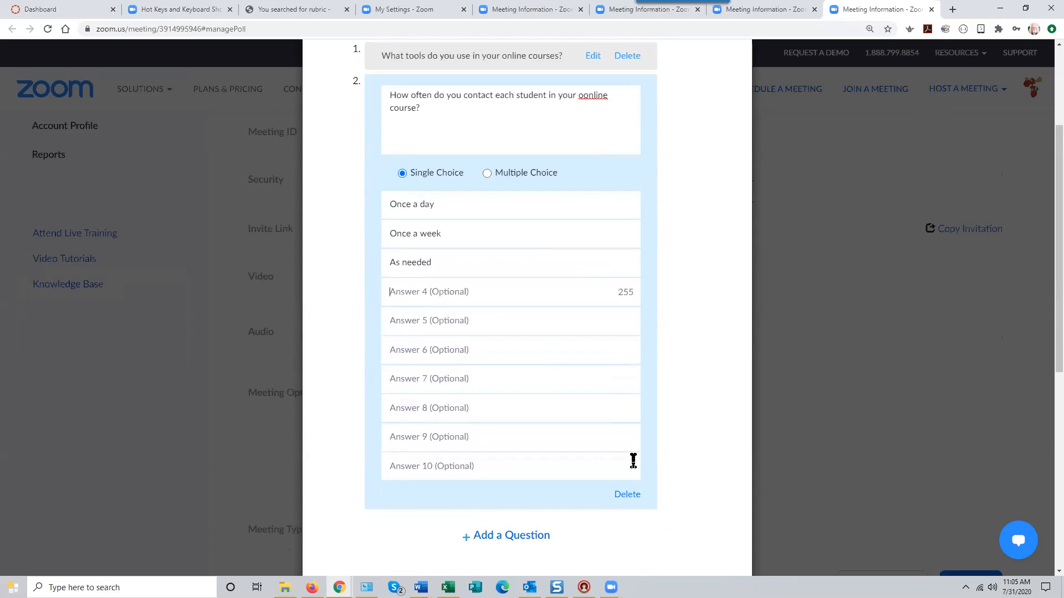
scroll(659, 426, "down", 2)
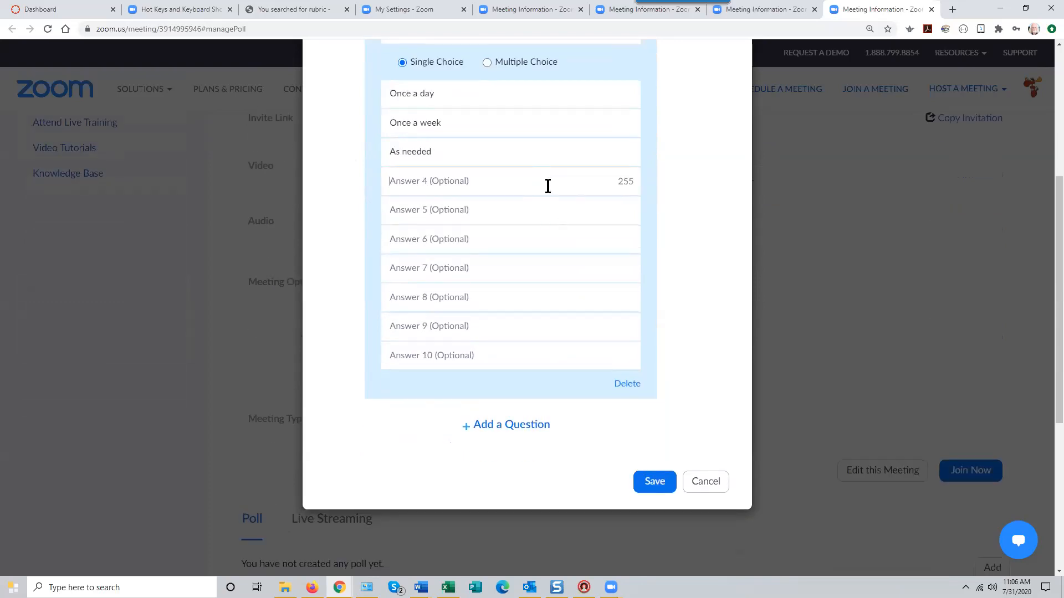
left_click(655, 482)
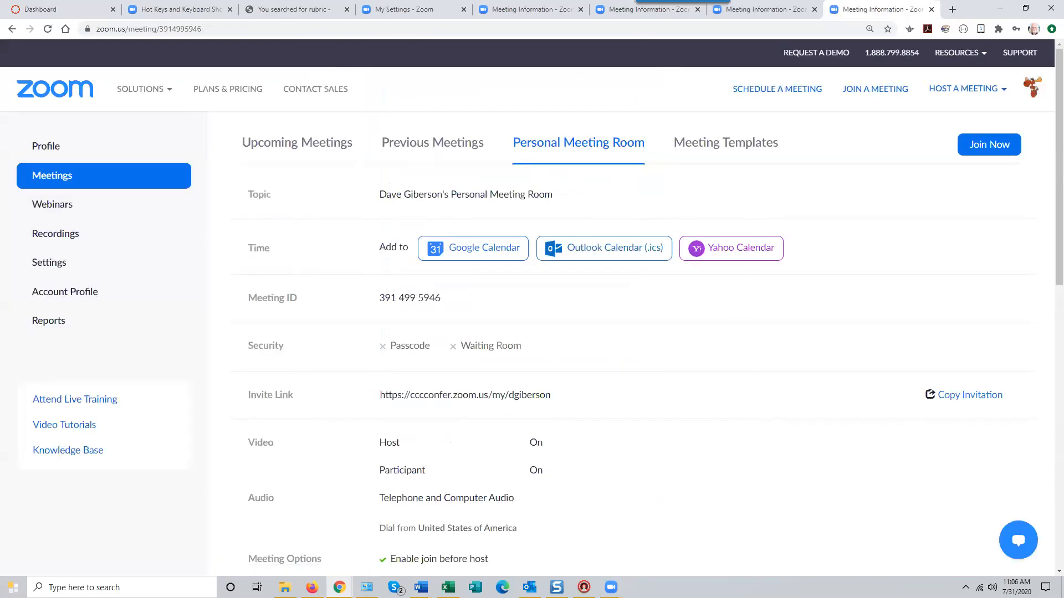
Switch to the Zoom meeting window and launch Poll 7.31.2020 to the attendees.
mouse_move(617, 588)
left_click(651, 554)
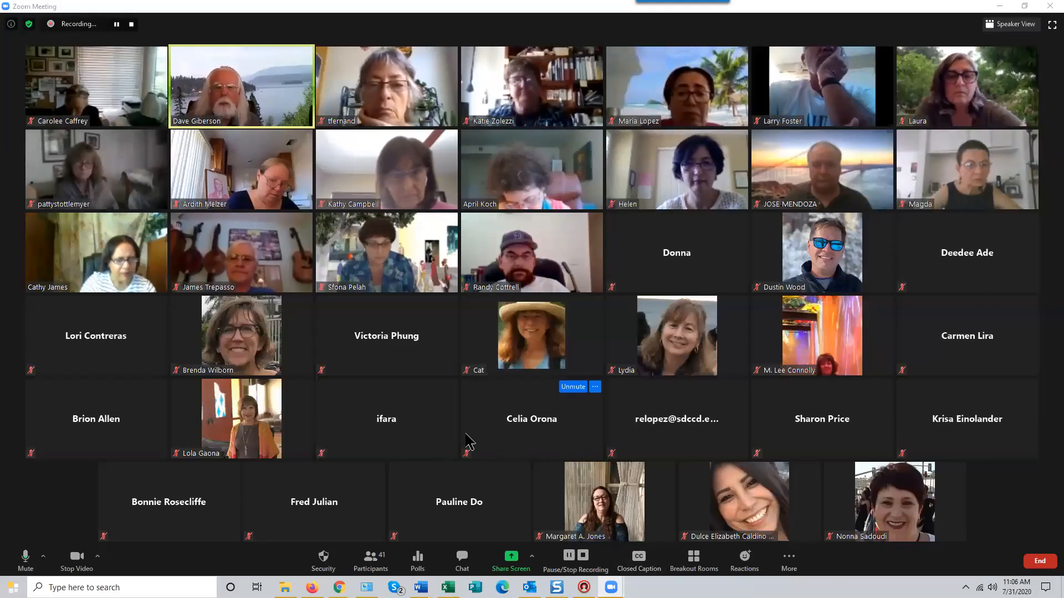
left_click(418, 560)
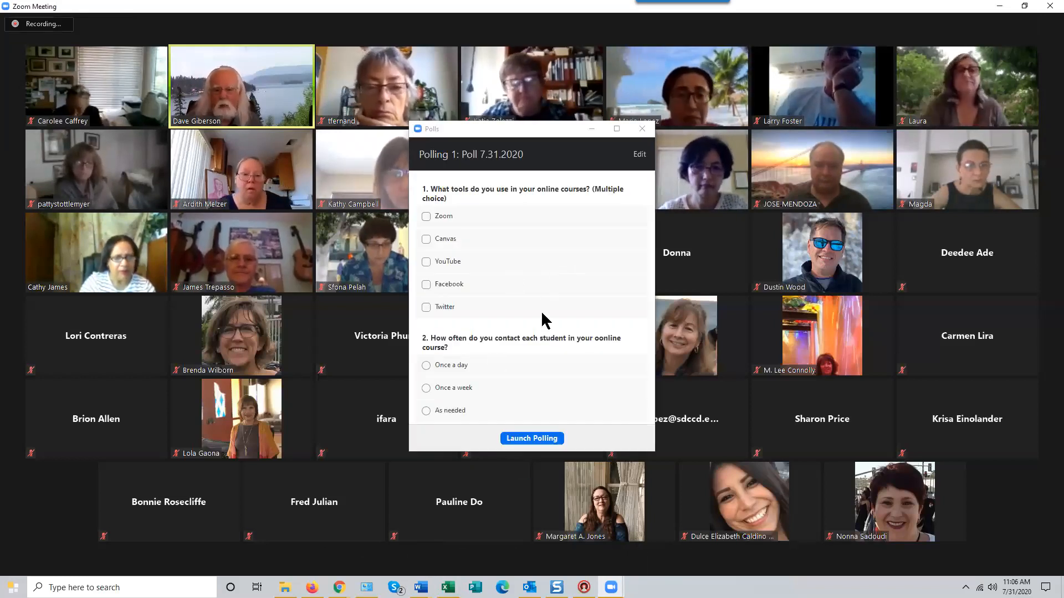
left_click(532, 439)
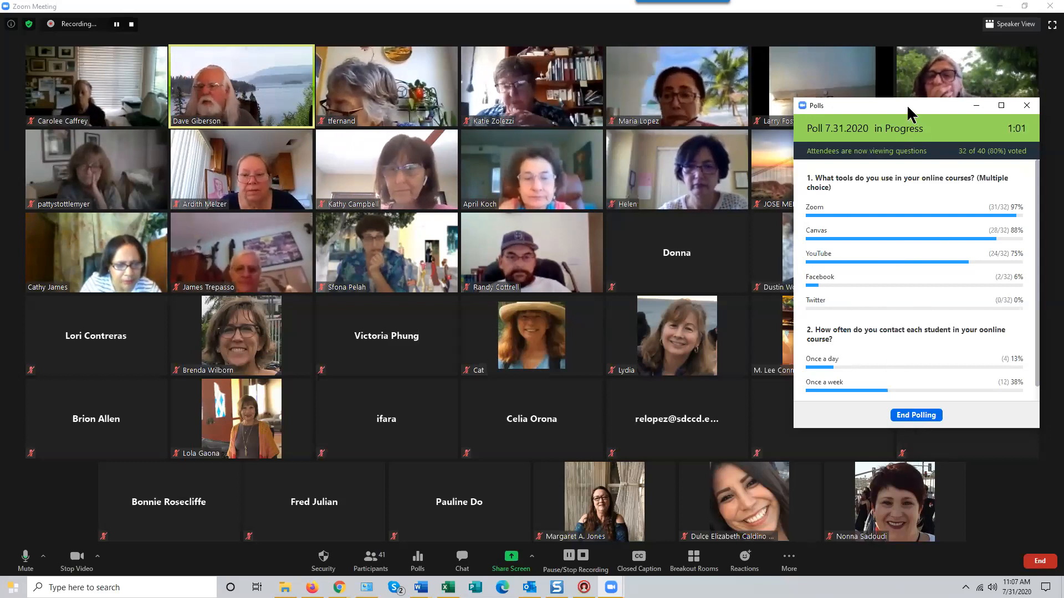
End the running poll and share its results with the attendees.
left_click_drag(909, 114, 666, 77)
left_click(684, 379)
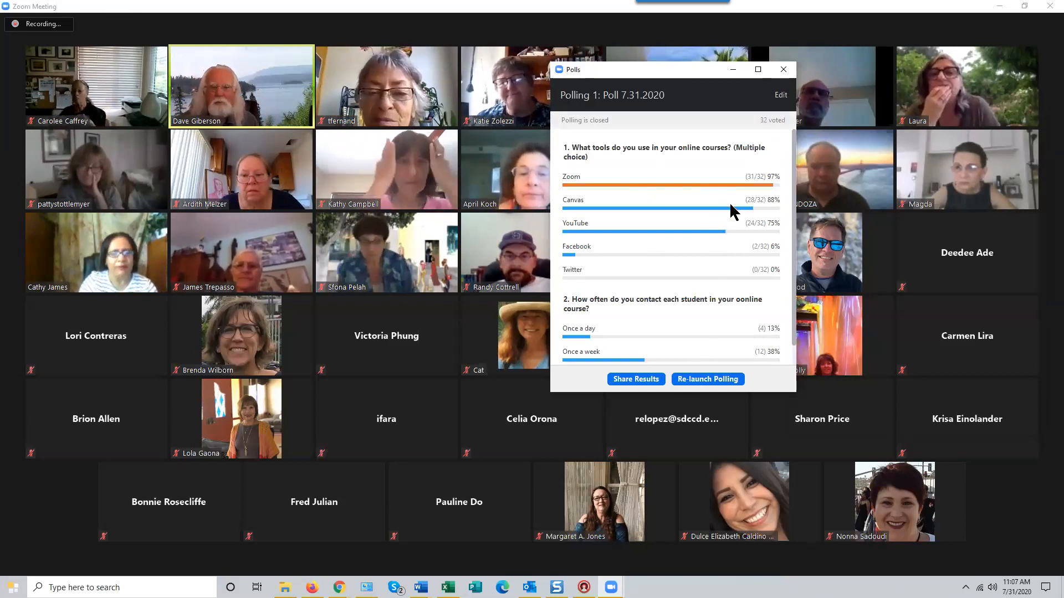
scroll(717, 302, "down", 1)
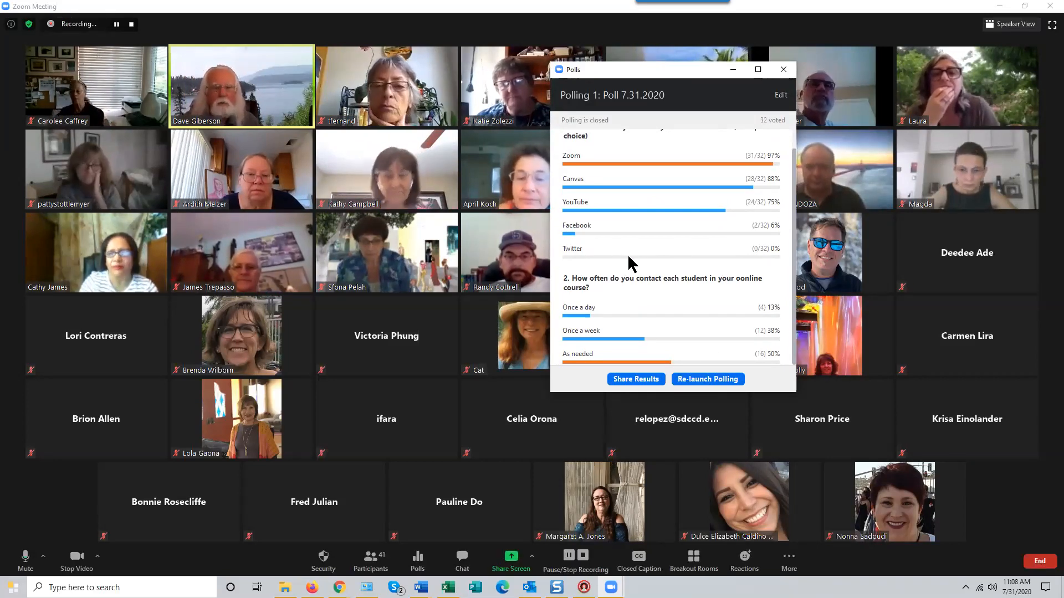
left_click(638, 380)
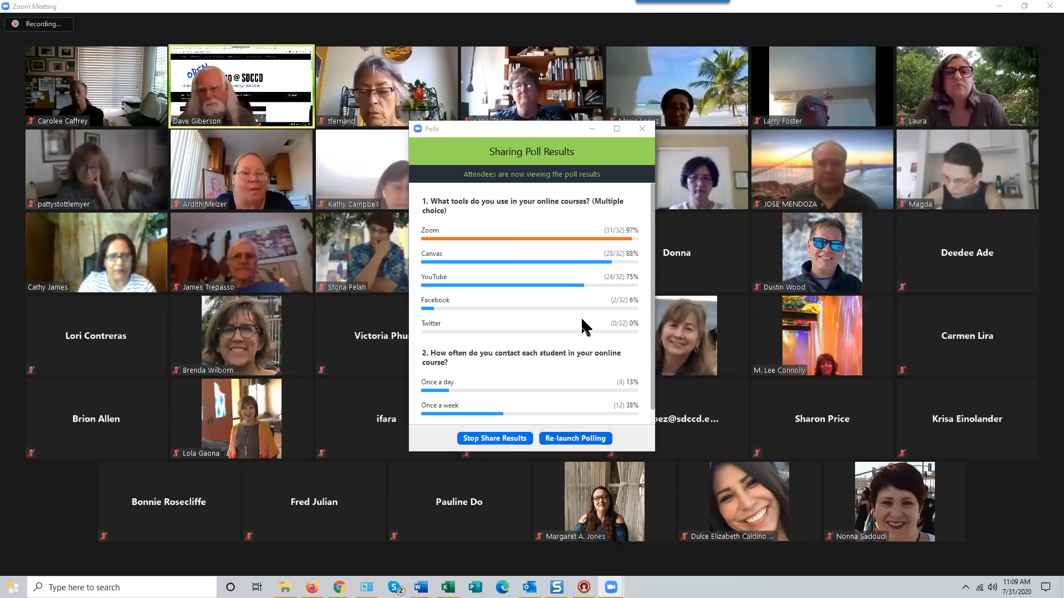
Close and reopen the poll window, stop sharing the results, and examine the closed poll's results for both questions.
left_click(642, 131)
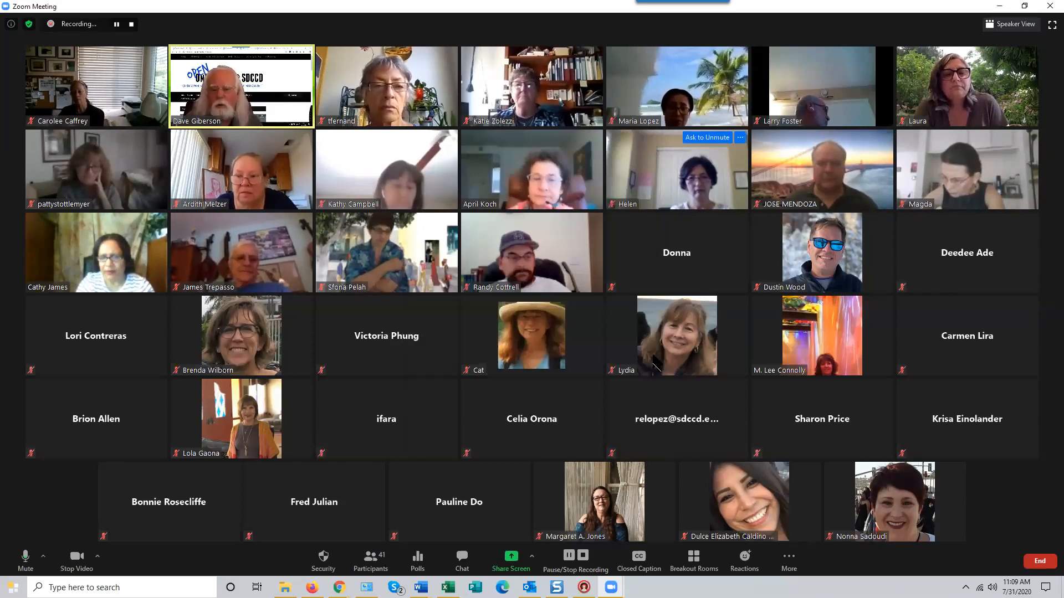
left_click(419, 561)
scroll(541, 414, "down", 1)
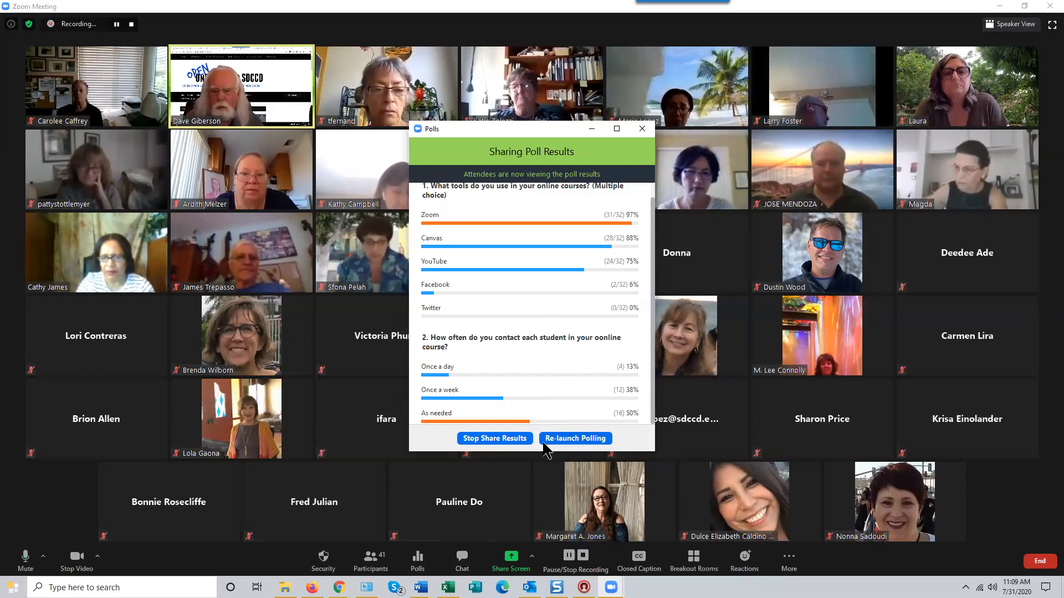
left_click(510, 444)
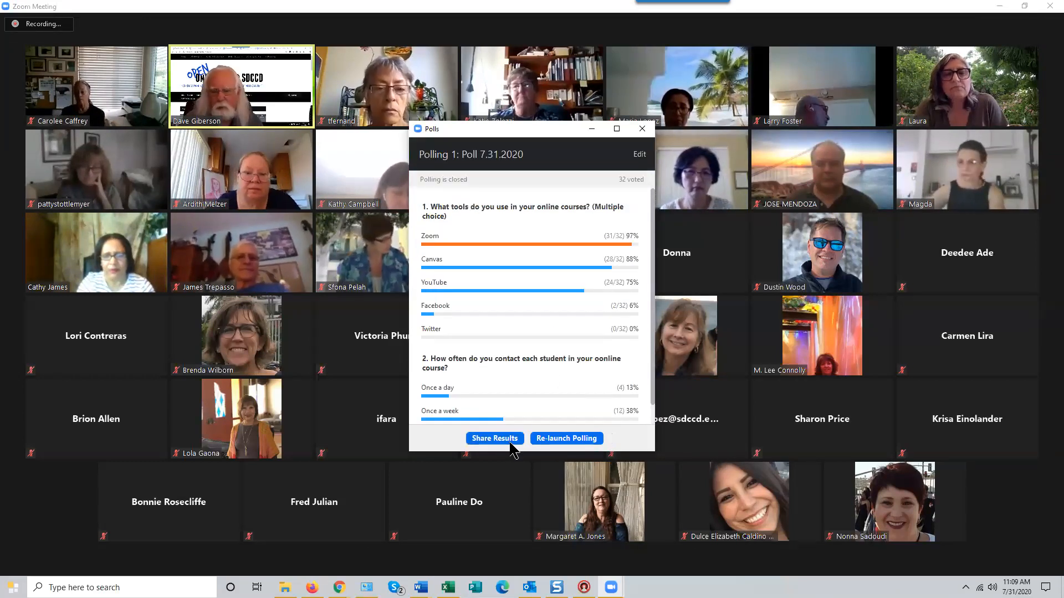
scroll(556, 346, "down", 1)
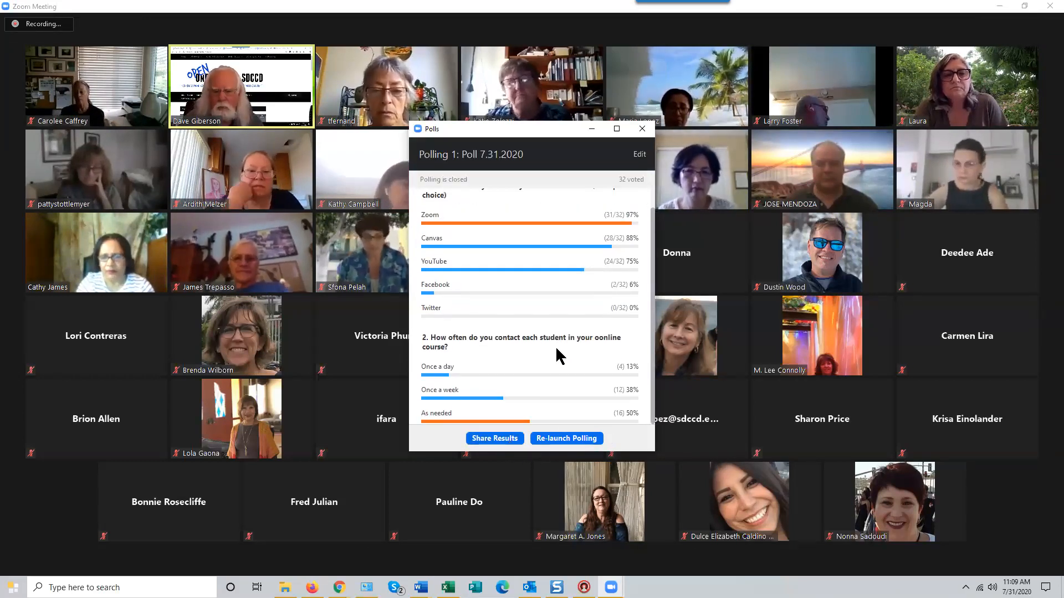
scroll(556, 346, "up", 1)
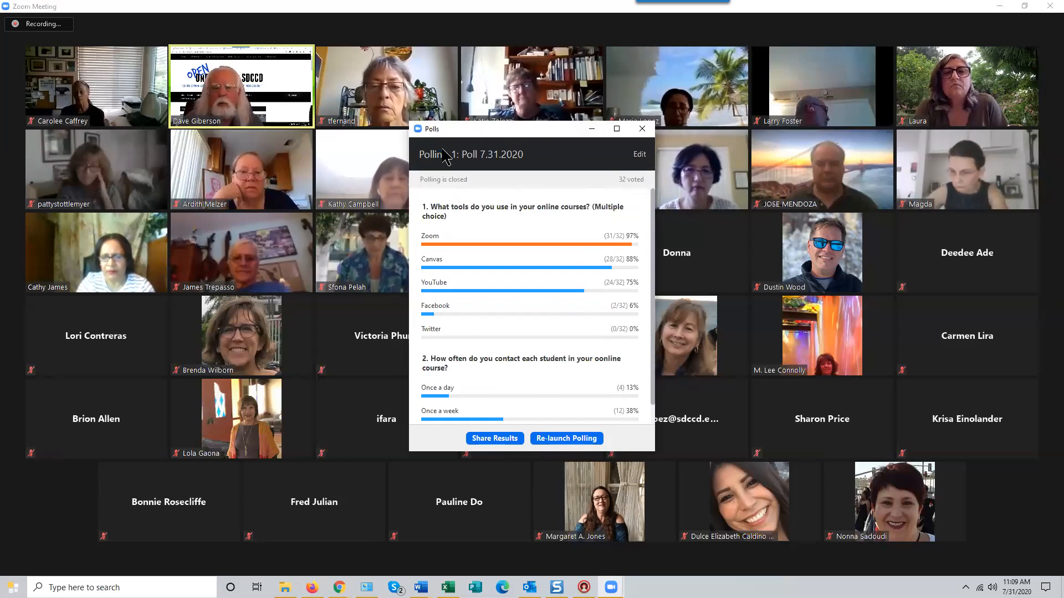
scroll(499, 366, "down", 1)
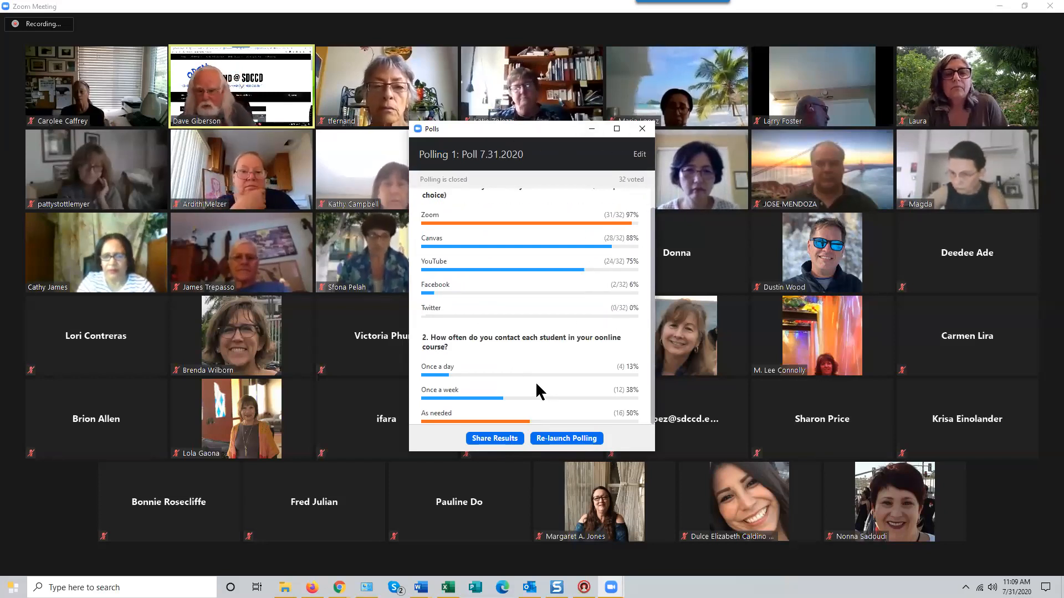
scroll(538, 386, "up", 1)
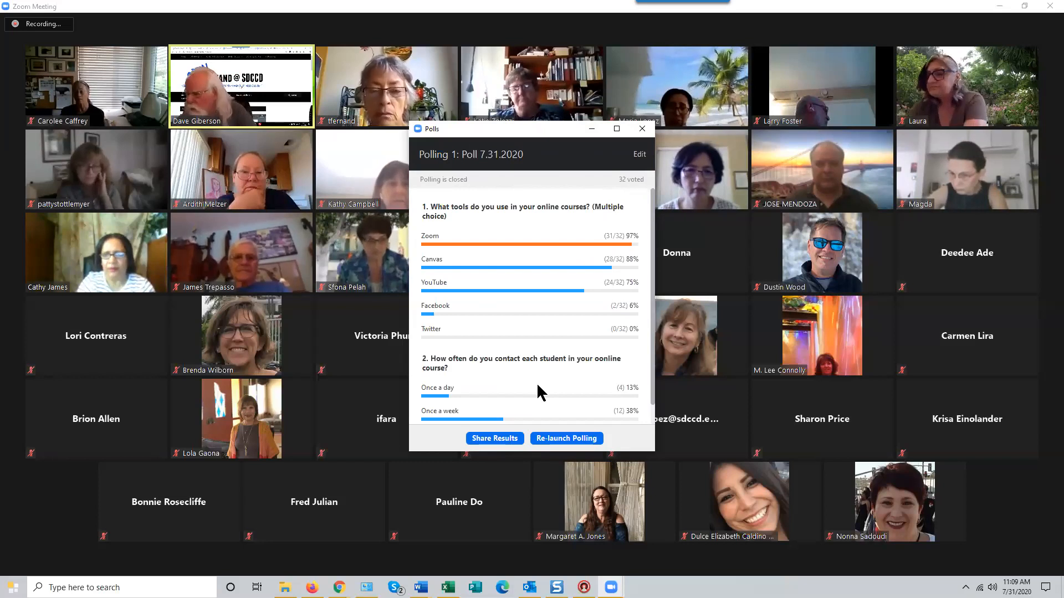
scroll(537, 386, "down", 1)
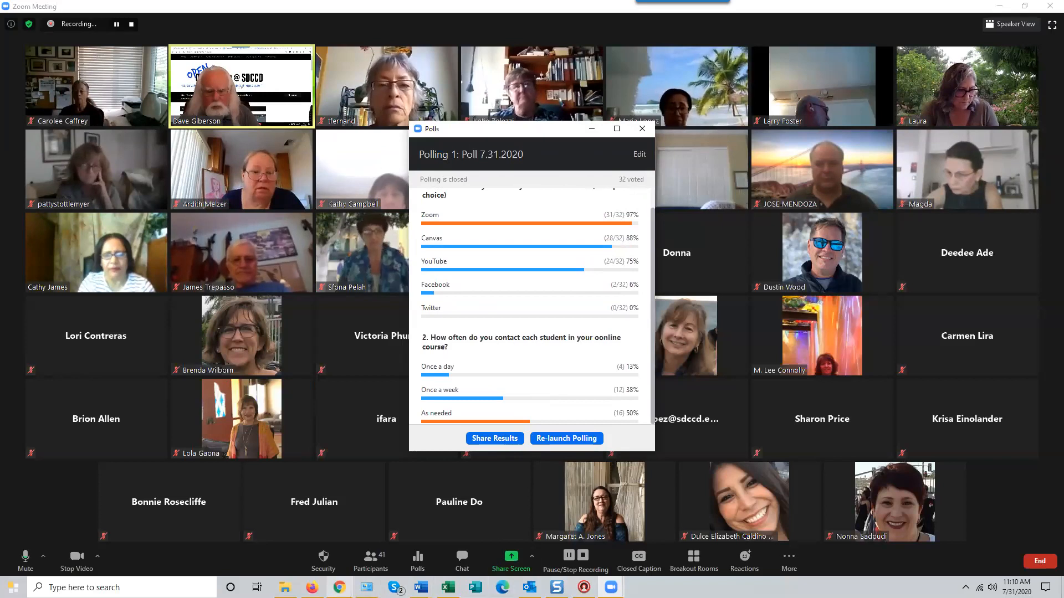
Switch to the Meeting Information page in Chrome and move the poll window out of the way.
mouse_move(340, 587)
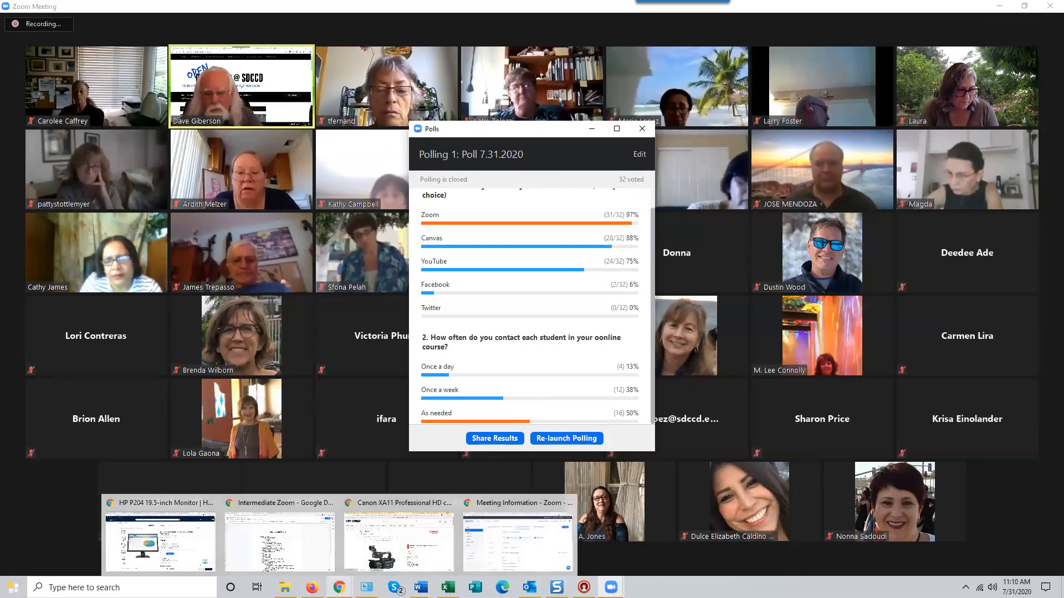
left_click(516, 554)
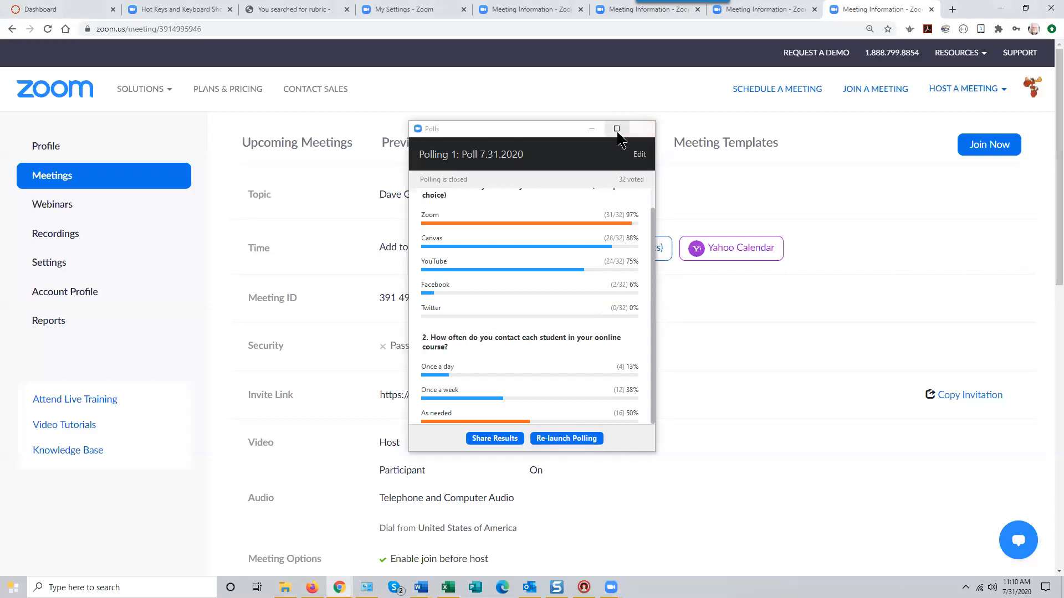
left_click(559, 129)
left_click_drag(559, 129, 1063, 133)
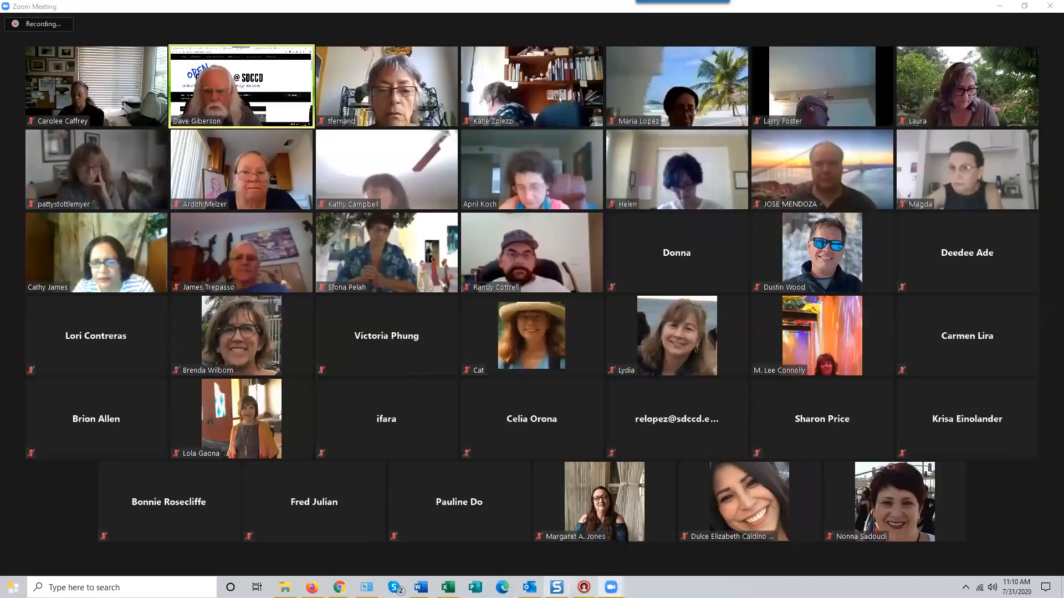
Return to the Meeting Information page in Chrome, expand Poll 7.31.2020 in the poll list, and examine its questions and answers.
mouse_move(339, 587)
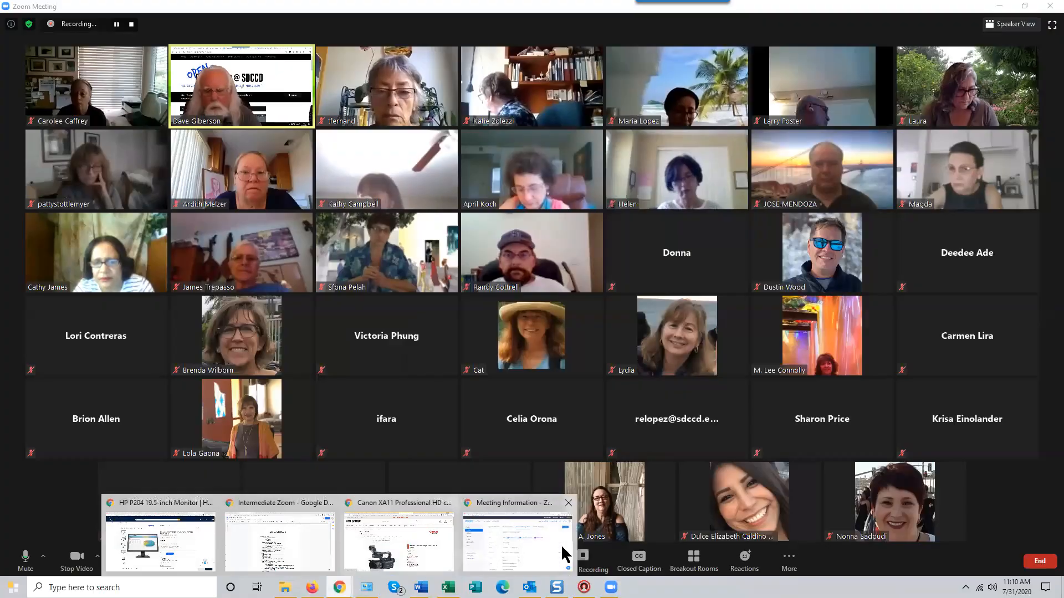
left_click(522, 539)
scroll(578, 439, "down", 5)
scroll(715, 342, "down", 6)
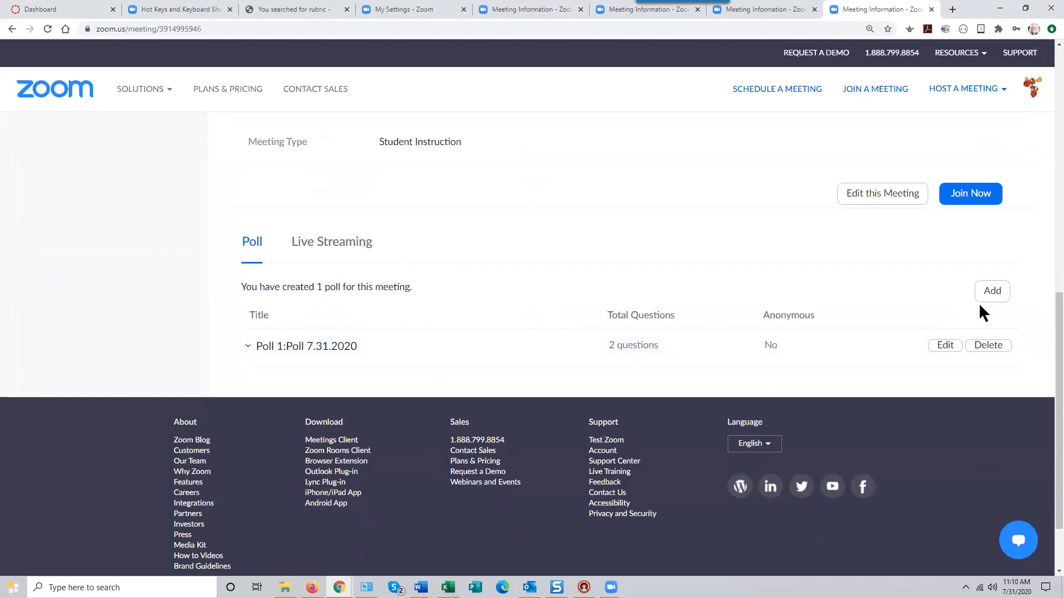
left_click(330, 347)
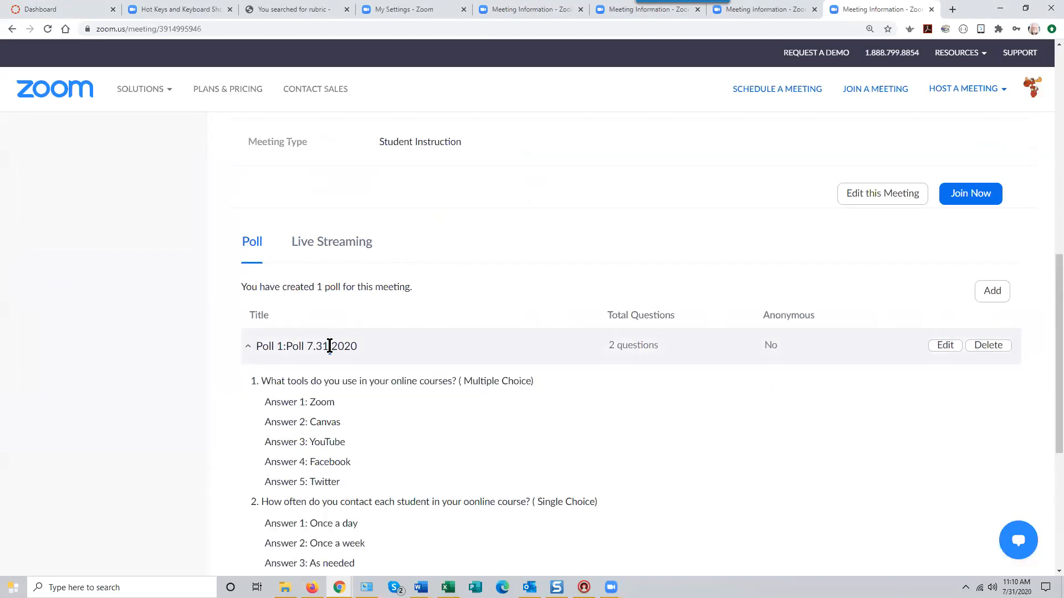
scroll(504, 444, "down", 3)
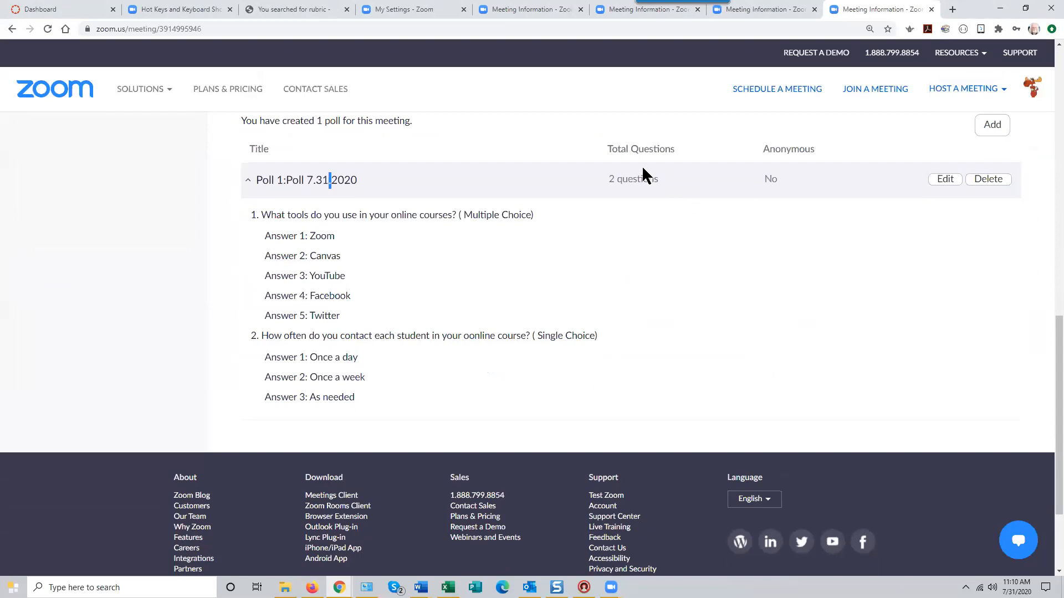
scroll(642, 232, "up", 3)
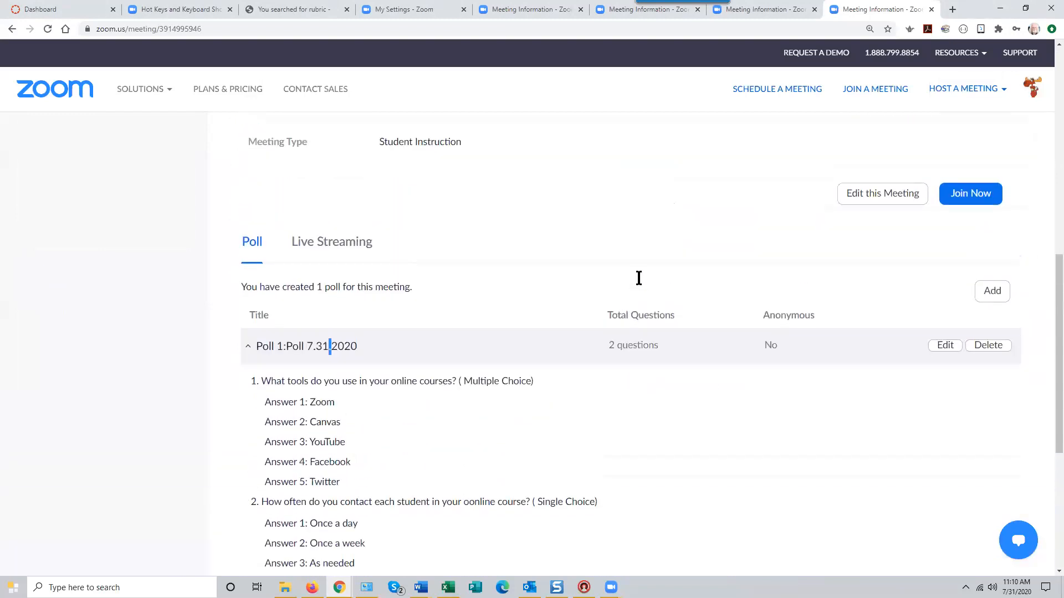
scroll(986, 306, "down", 1)
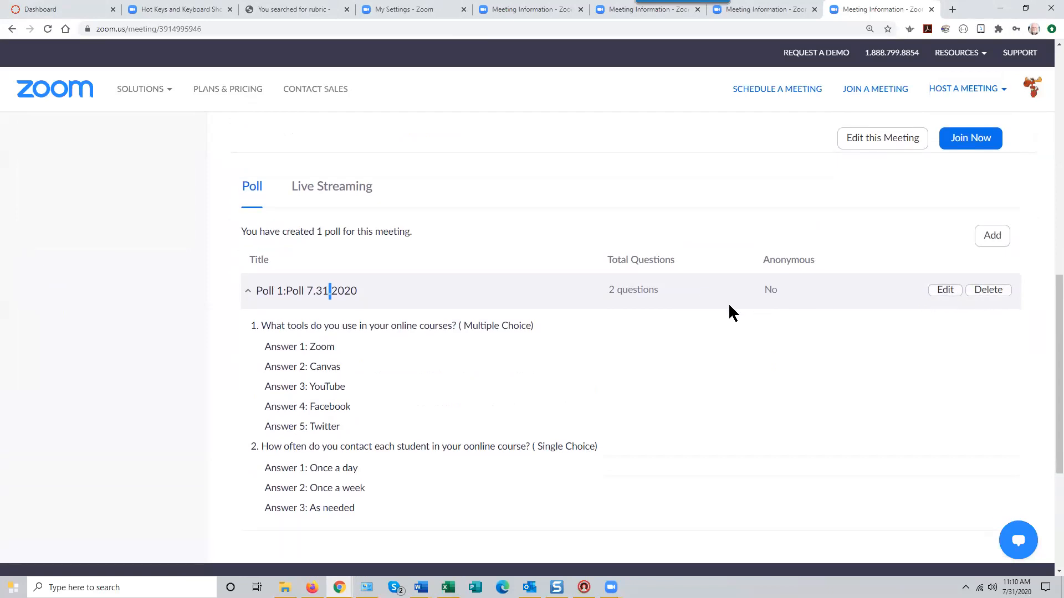
scroll(724, 360, "down", 2)
scroll(724, 361, "up", 3)
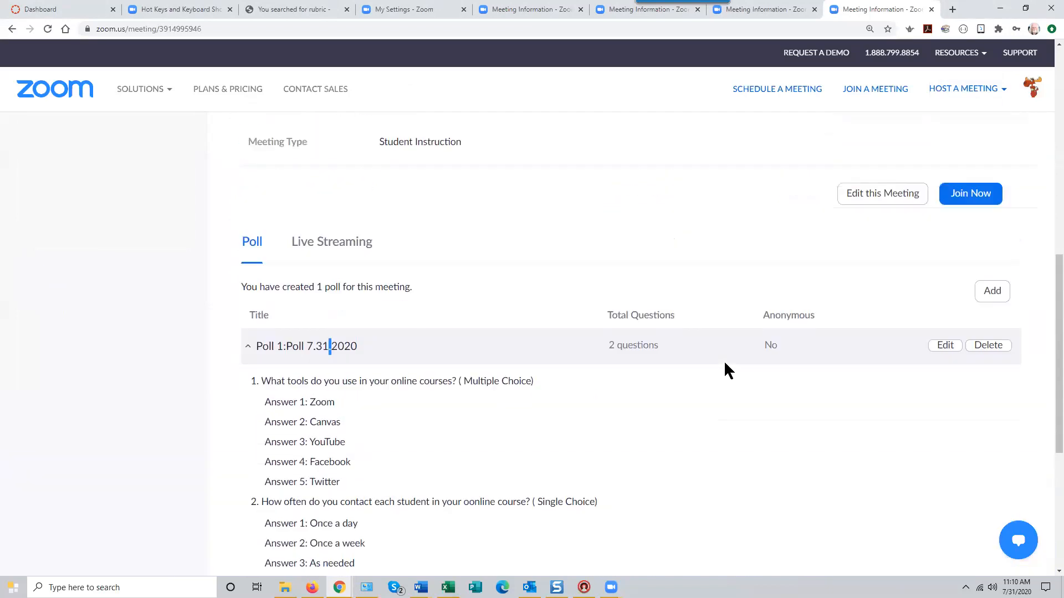
Examine the Personal Meeting Room details and the poll's questions on the Meeting Information page.
scroll(725, 369, "up", 5)
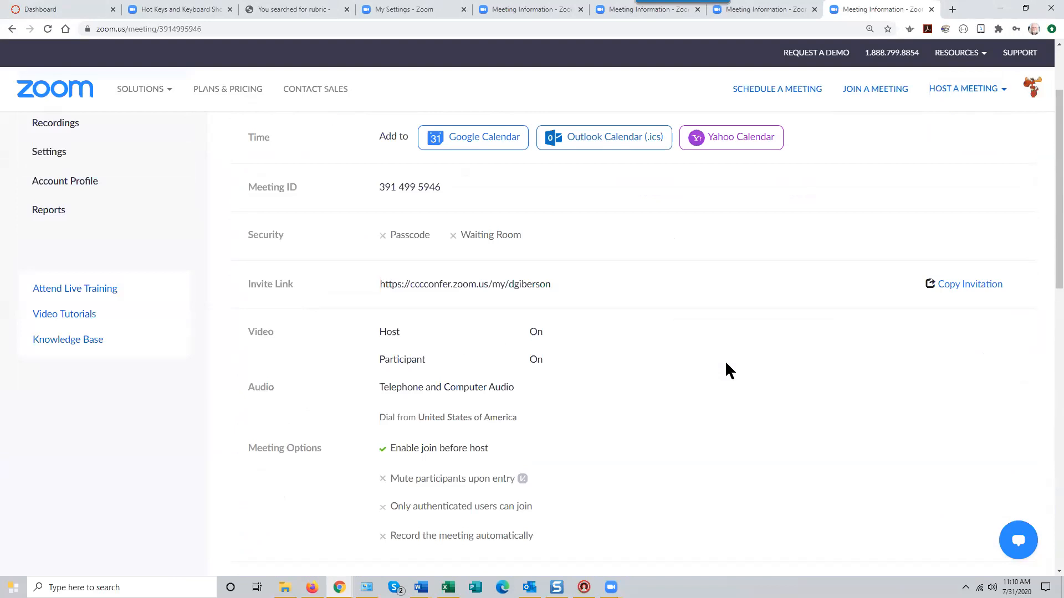
scroll(726, 364, "down", 2)
scroll(726, 364, "down", 6)
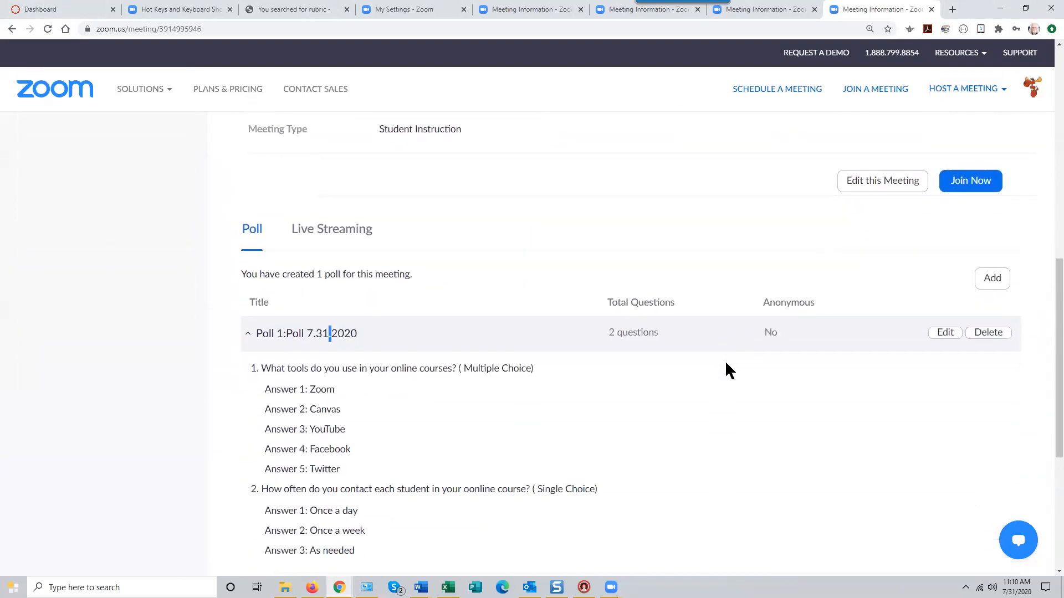
scroll(729, 370, "down", 2)
scroll(727, 365, "up", 10)
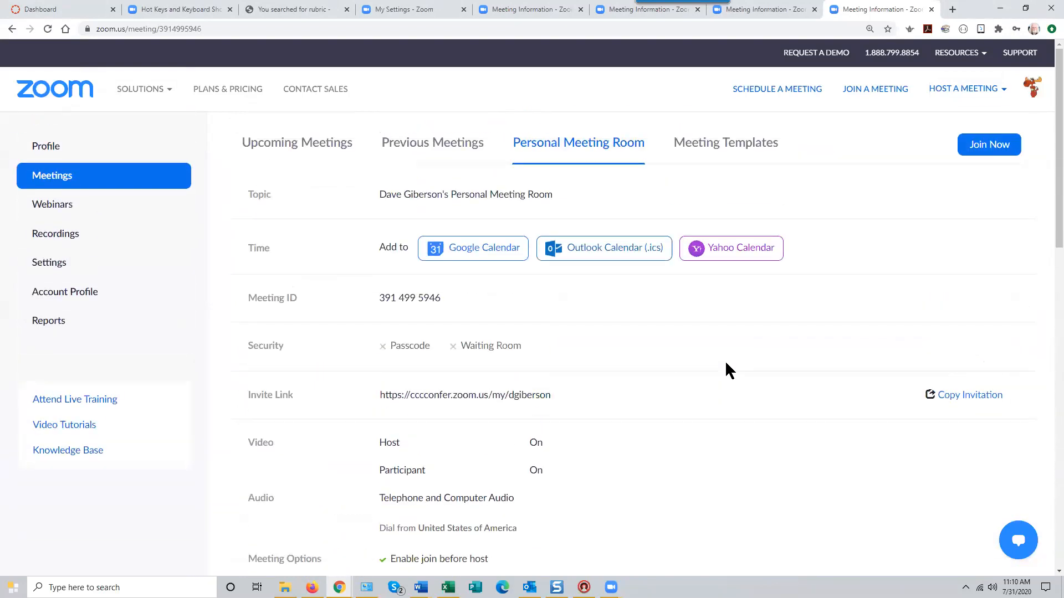
scroll(729, 370, "down", 6)
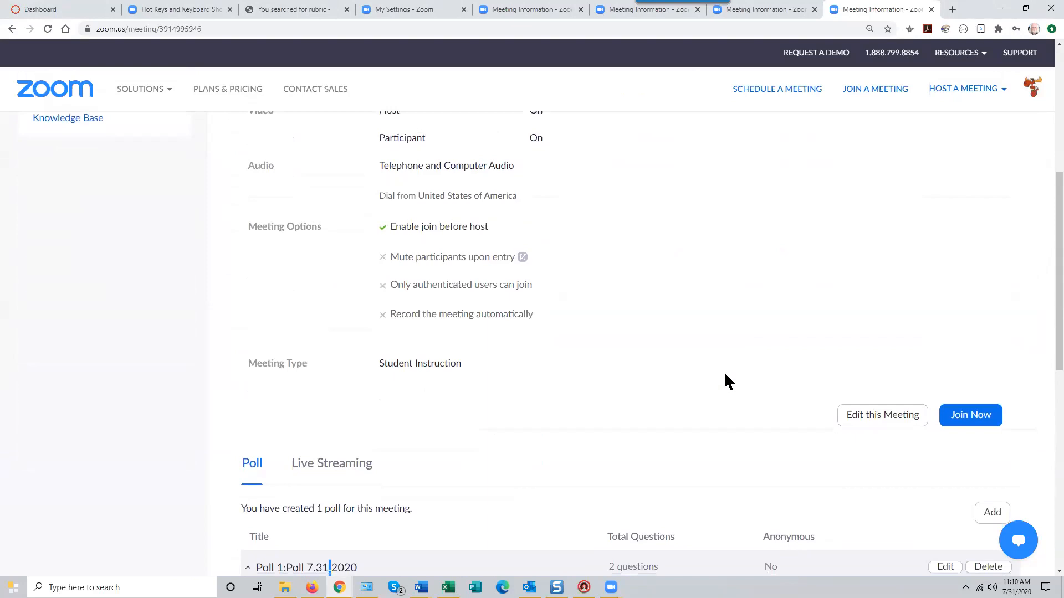
scroll(728, 381, "down", 3)
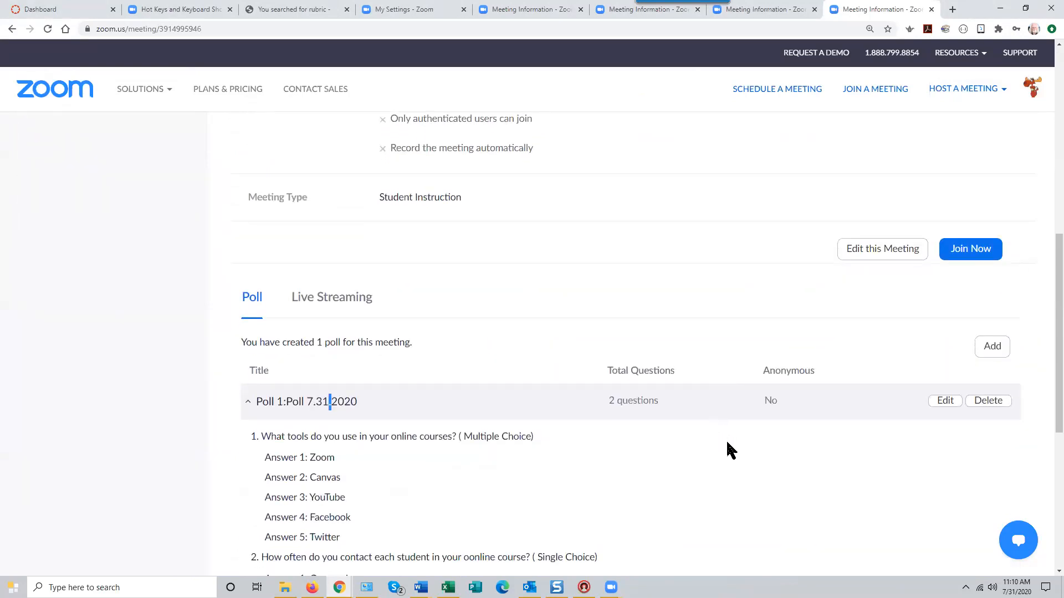
Switch to the Zoom meeting and examine the closed results of Poll 7.31.2020.
key("alt+Tab")
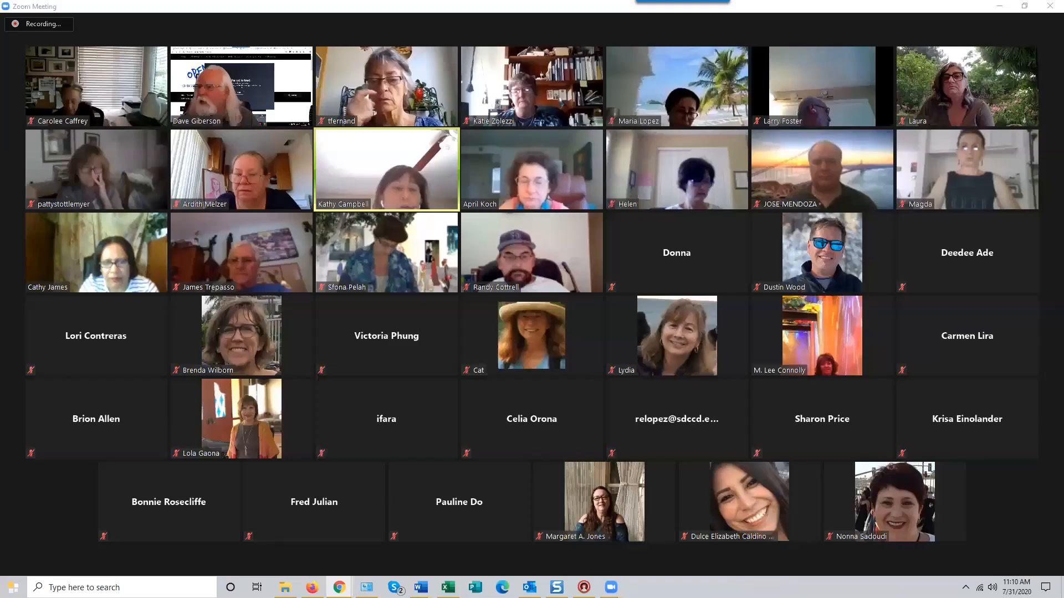
key("alt+Tab")
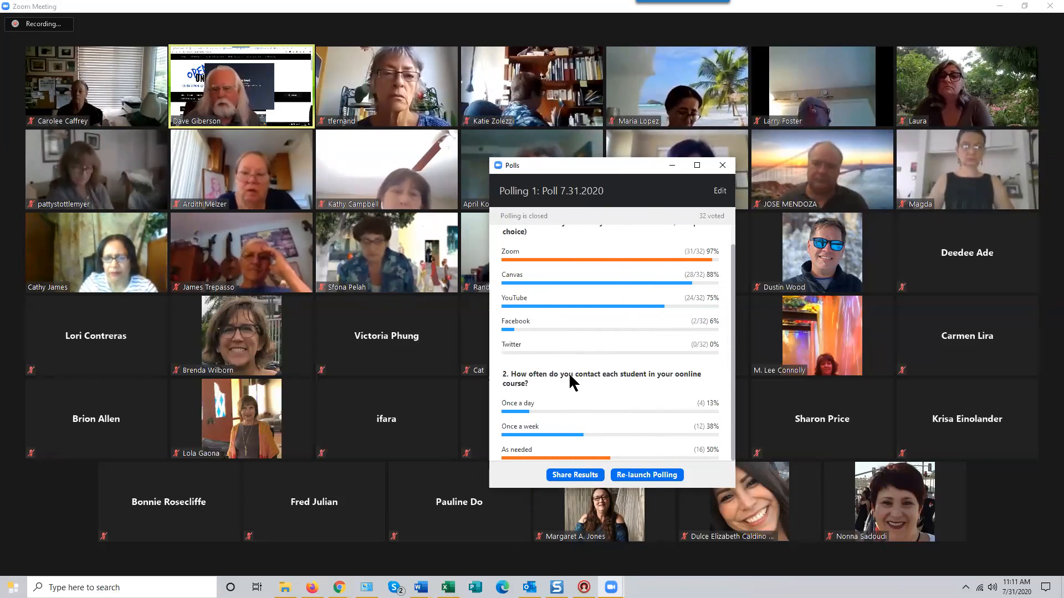
scroll(571, 378, "up", 1)
scroll(570, 381, "down", 1)
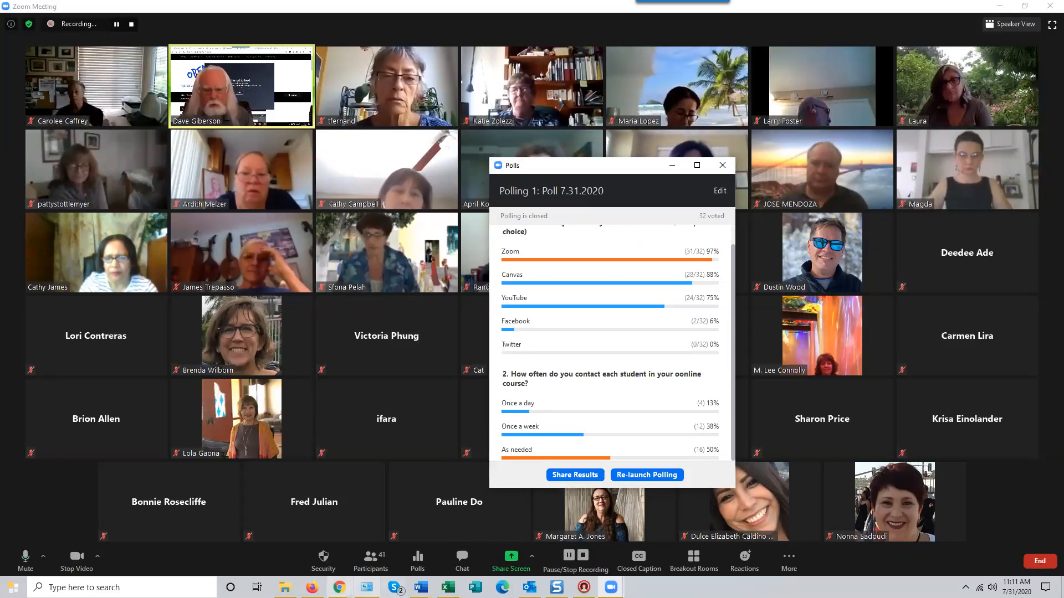
Search Google for "save polling data zoom" in a new Chrome window and open the Zoom Help Center article Polling for meetings.
right_click(339, 588)
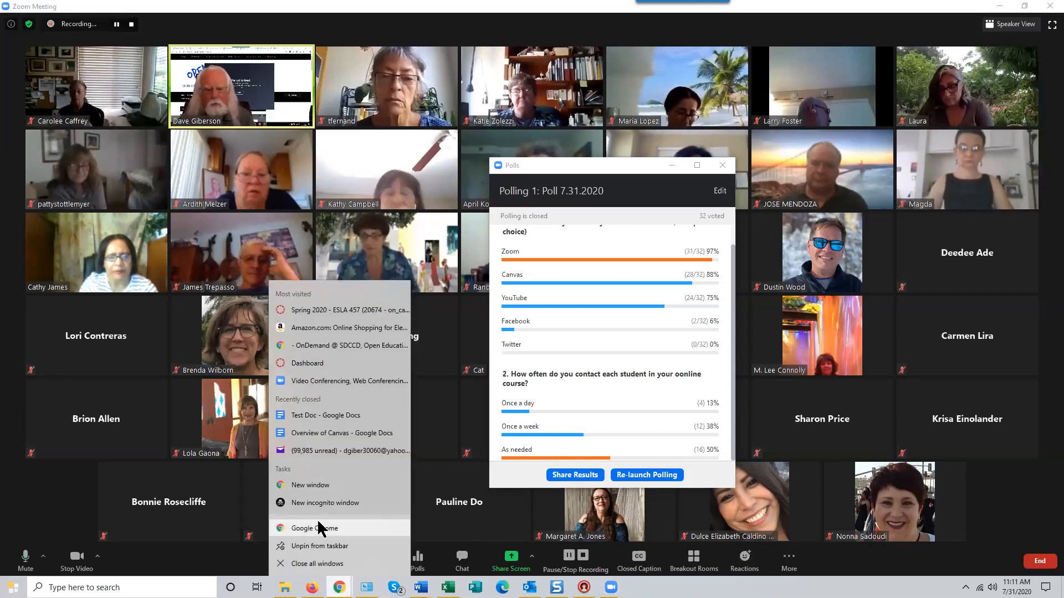
left_click(326, 486)
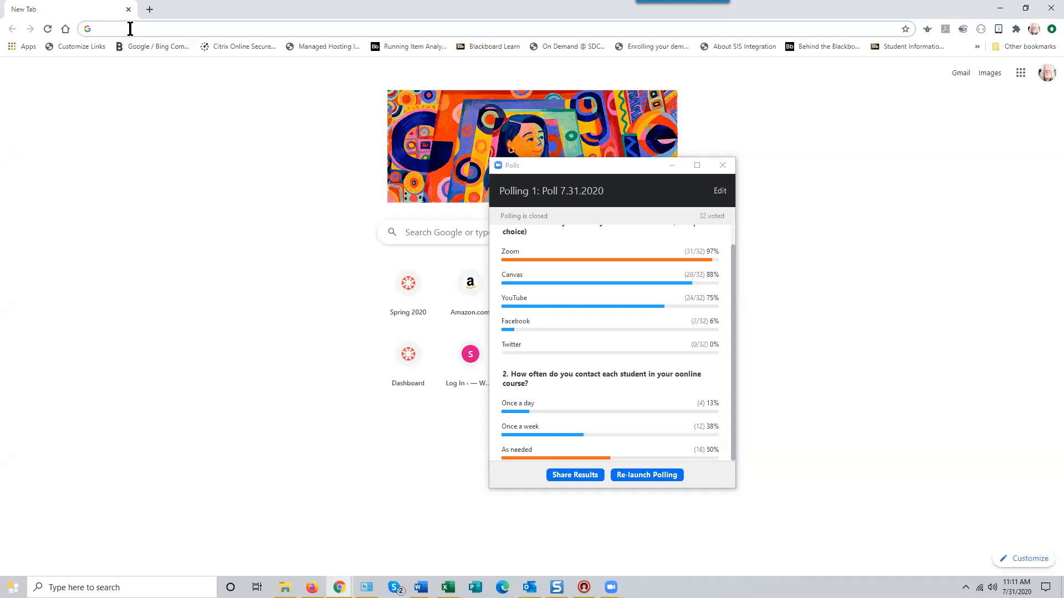
left_click(130, 29)
type("sav")
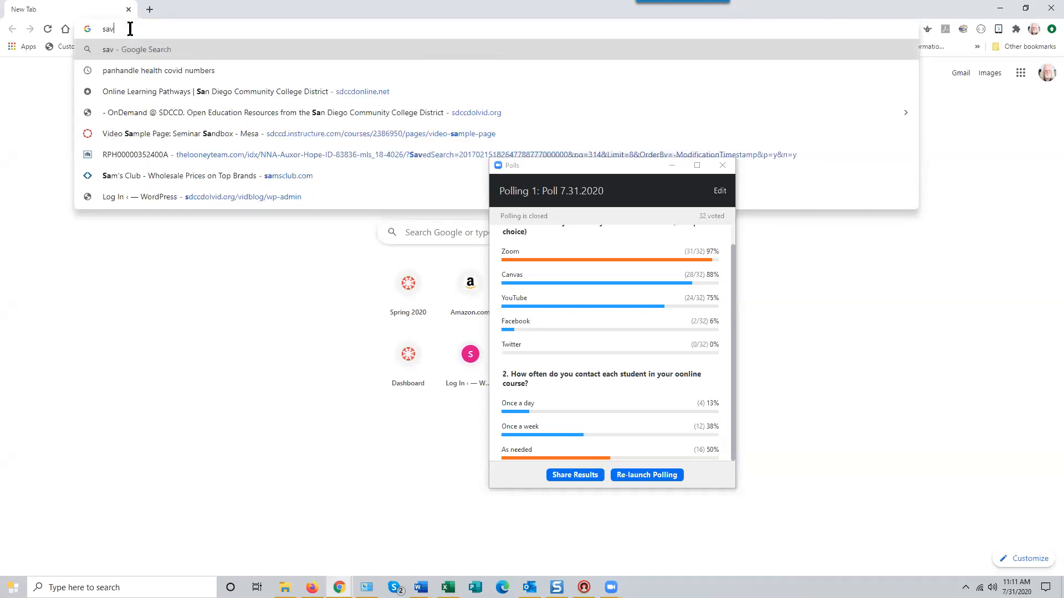
type("e polling ")
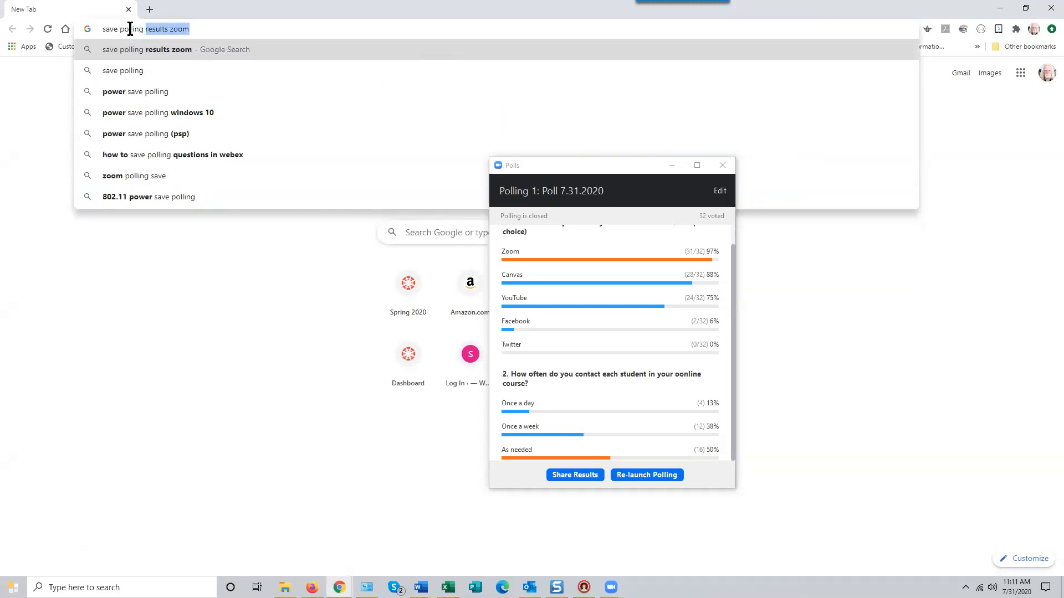
type("data zoom")
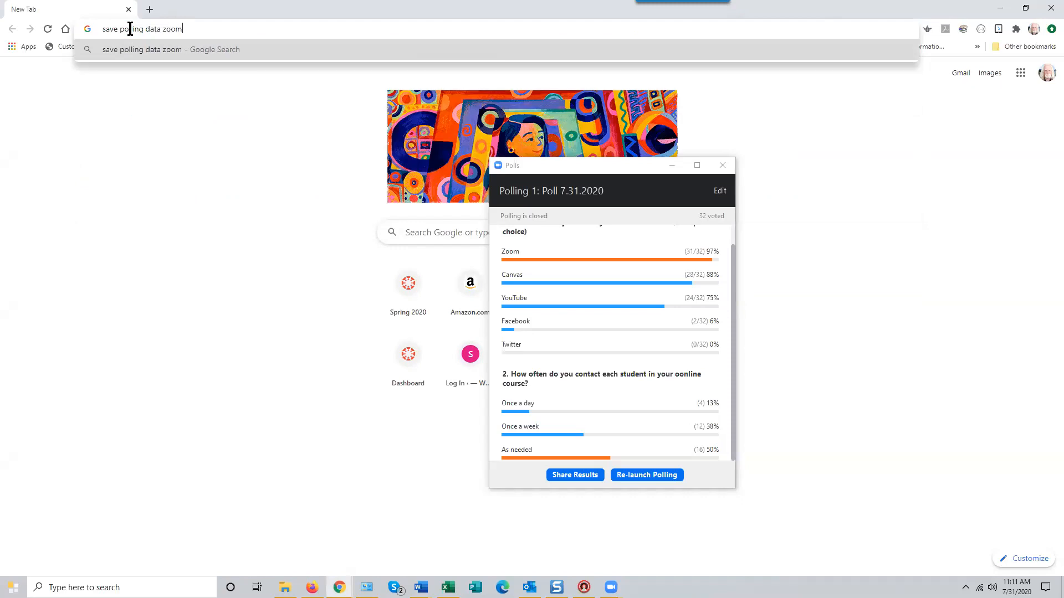
key("Return")
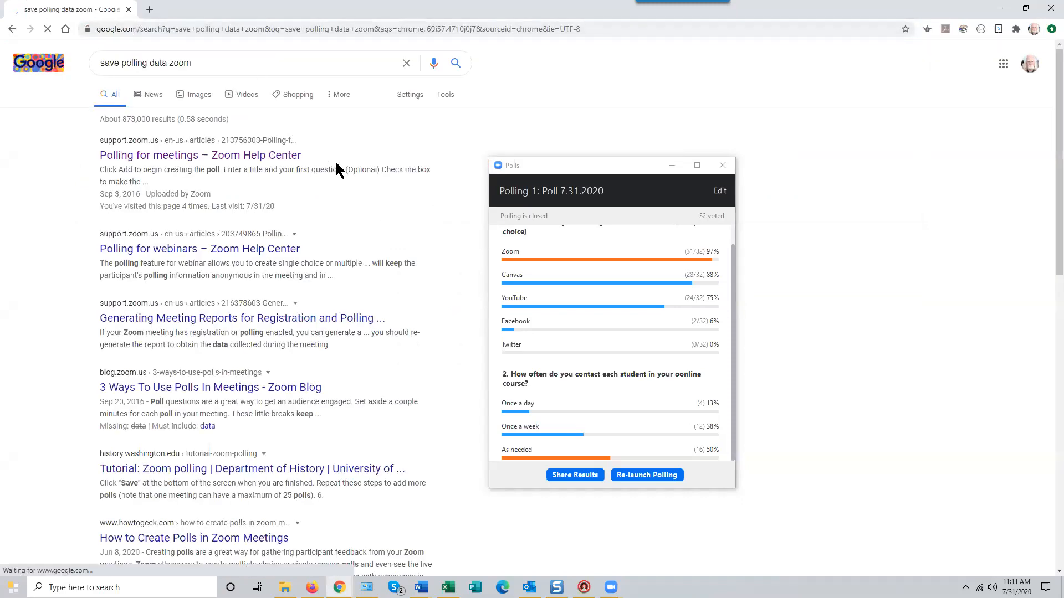
left_click(293, 157)
Close the Polls window in the Zoom meeting and return to the Polling for meetings article in Chrome.
left_click(608, 177)
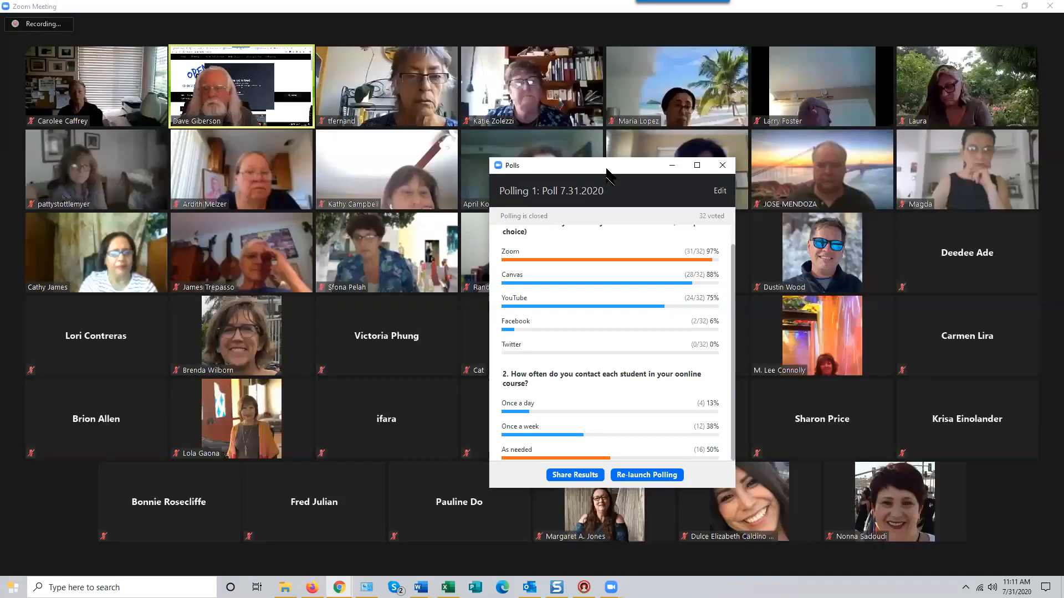
left_click(722, 166)
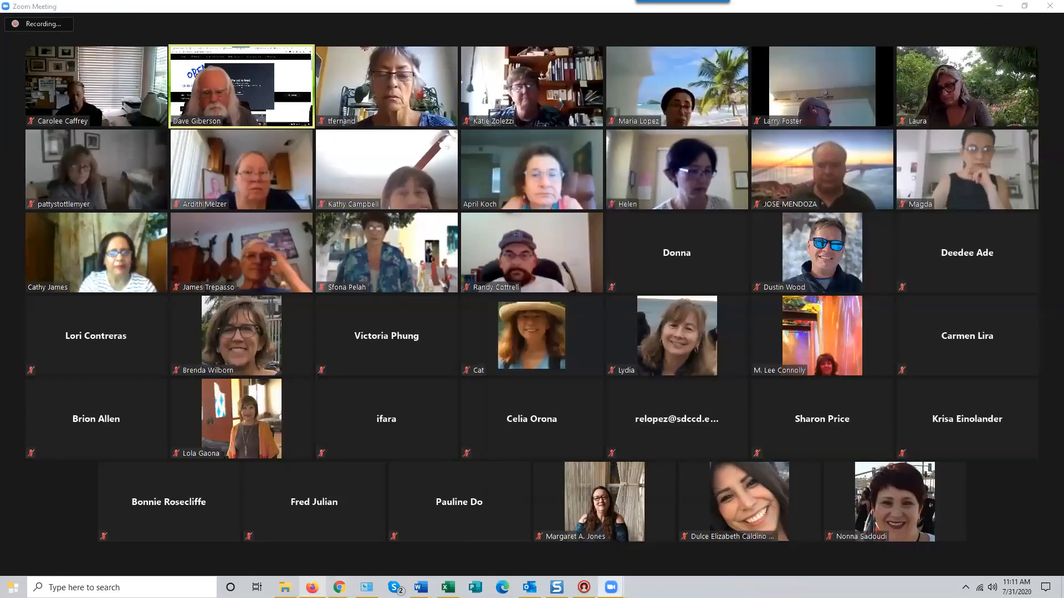
left_click(339, 587)
left_click(551, 554)
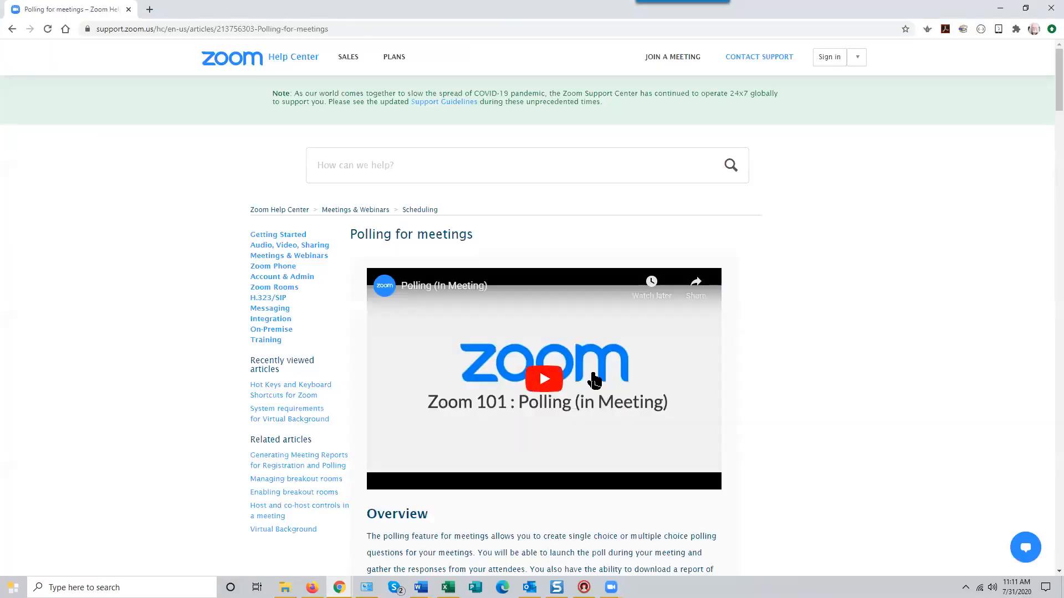
Look through the Polling for meetings article and read its section on downloading a report of poll results.
scroll(943, 394, "down", 3)
scroll(941, 389, "down", 15)
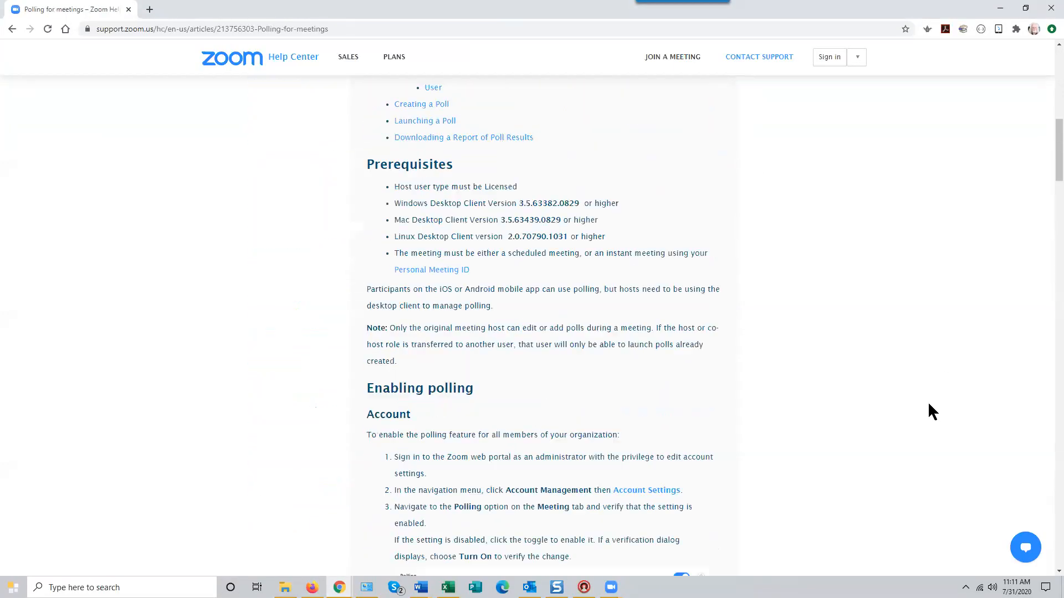
scroll(925, 406, "down", 12)
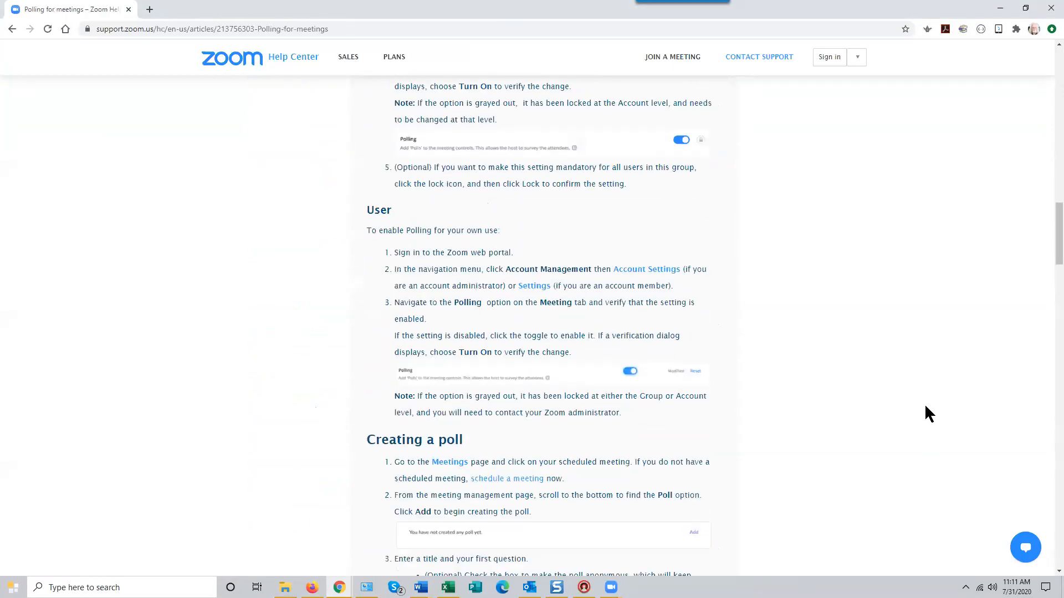
scroll(924, 408, "down", 14)
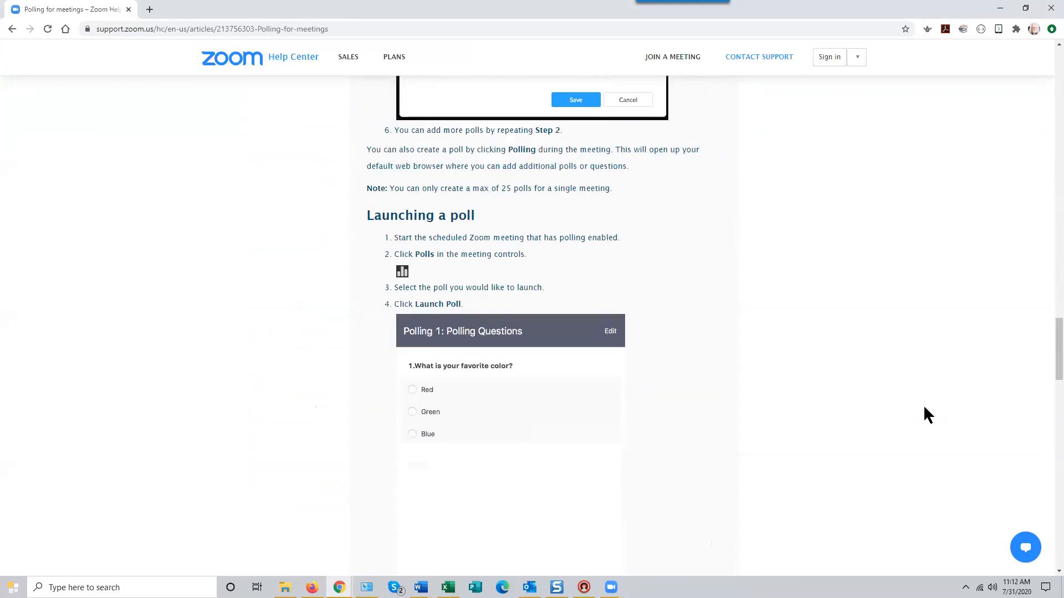
scroll(924, 408, "down", 11)
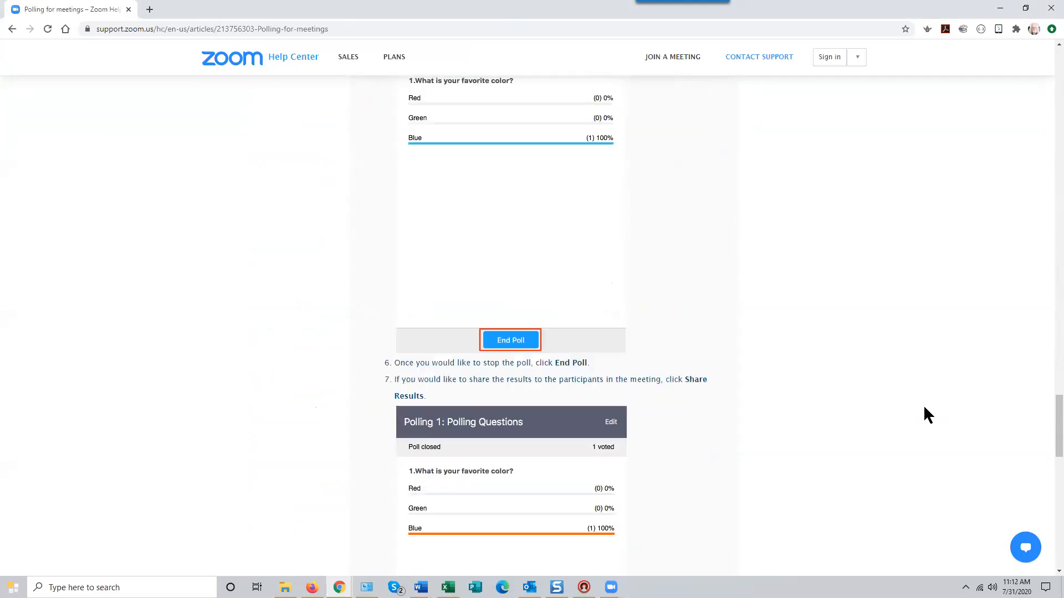
scroll(924, 407, "down", 7)
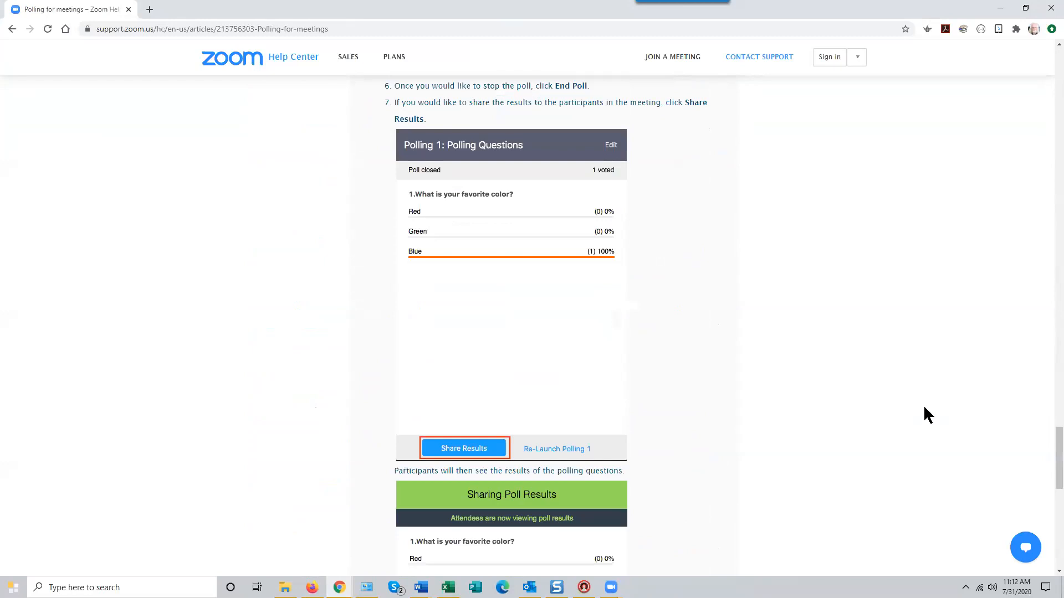
scroll(924, 408, "down", 4)
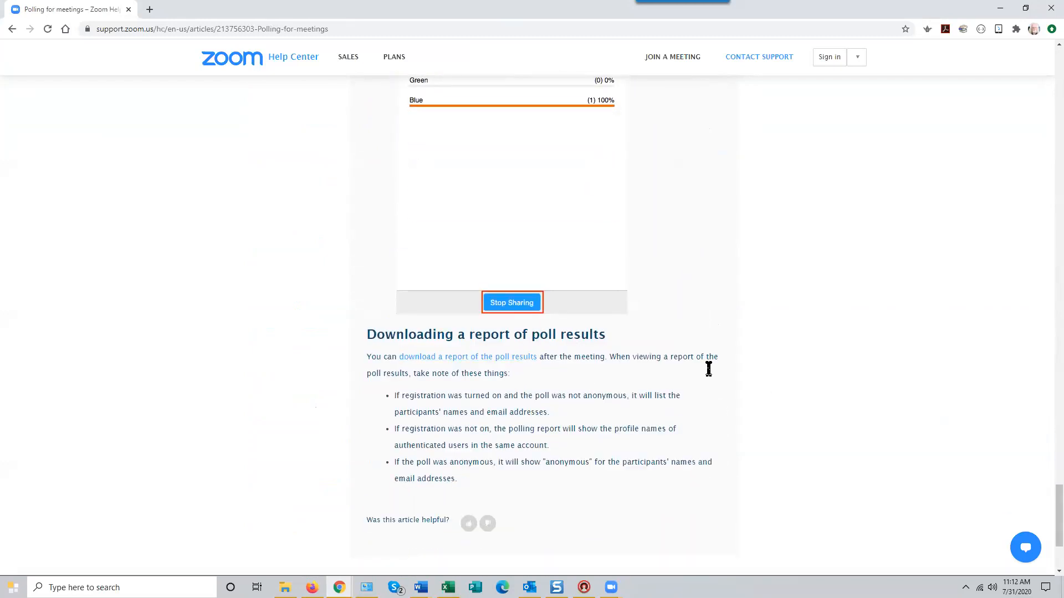
scroll(856, 424, "down", 1)
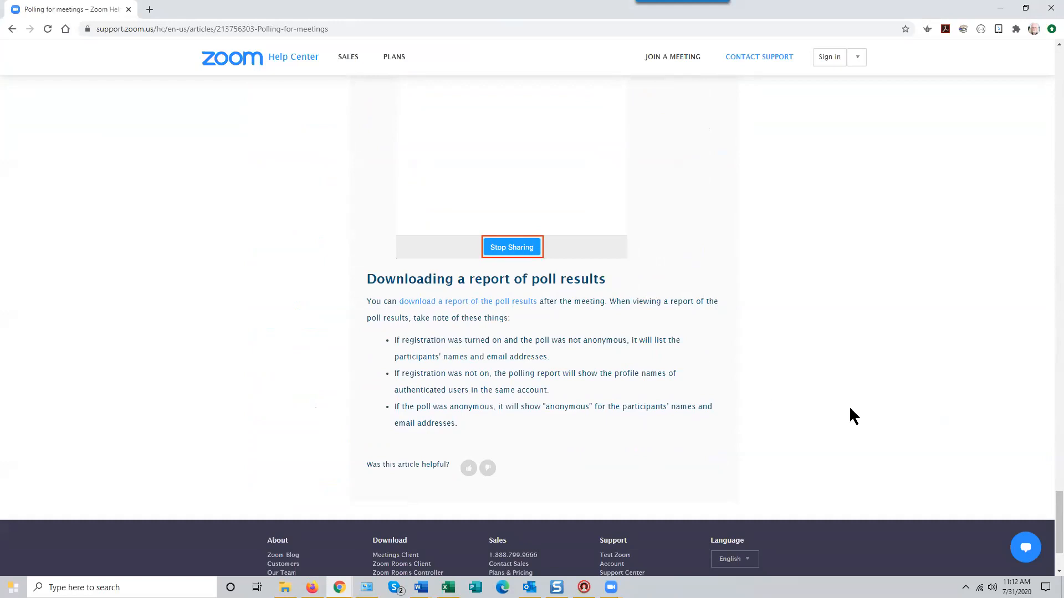
scroll(798, 404, "down", 1)
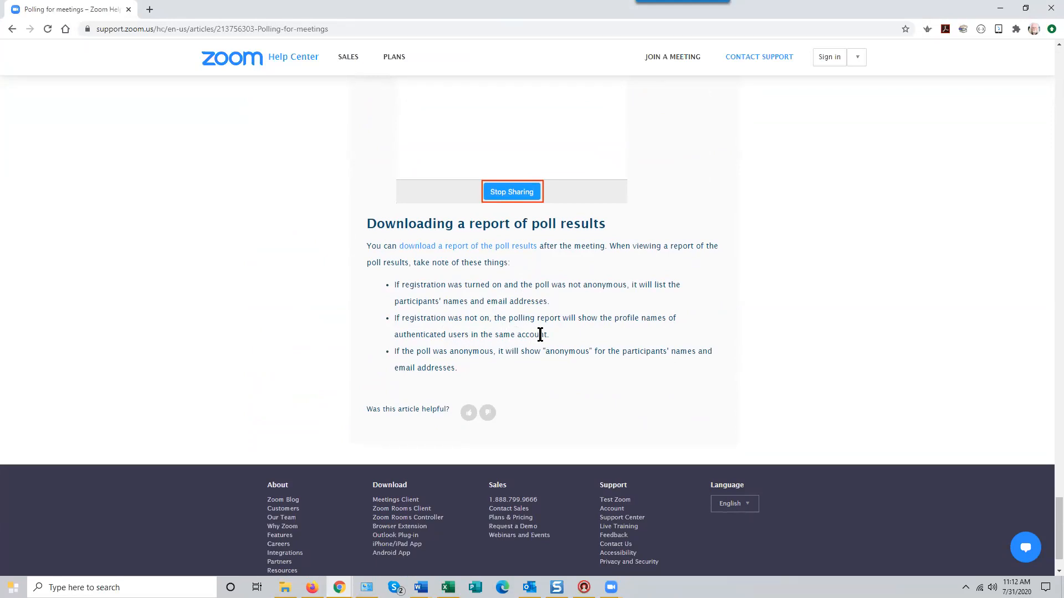
scroll(821, 367, "down", 2)
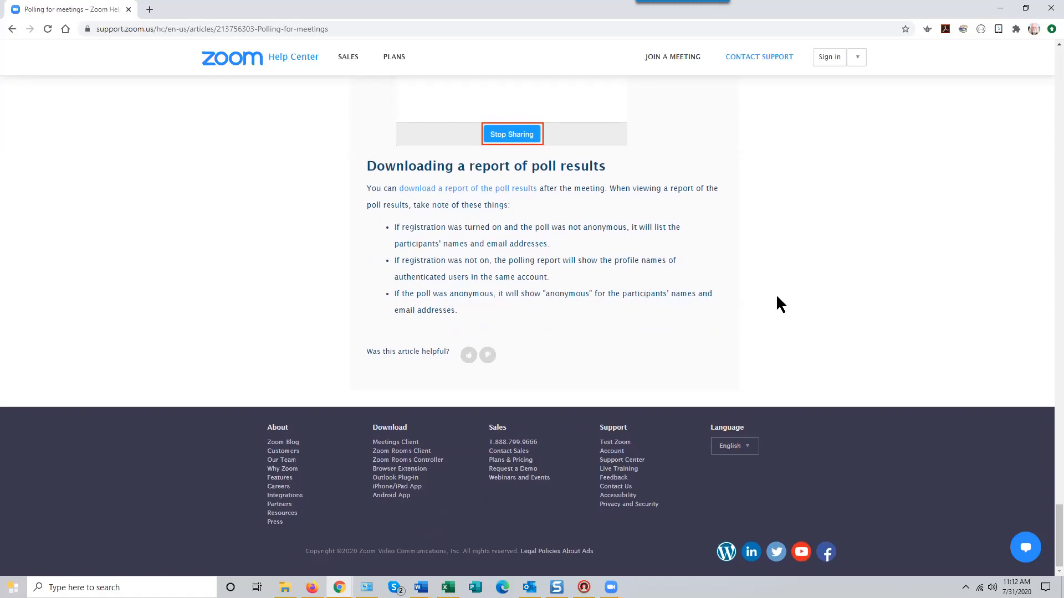
scroll(777, 297, "up", 1)
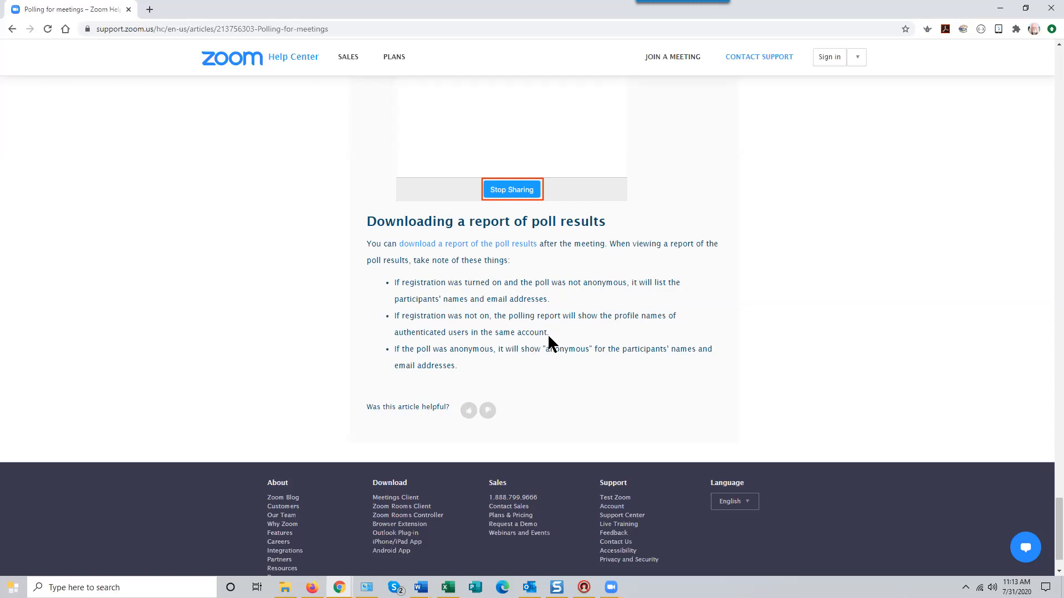
Minimize the help article window and close the reopened Polls window in the Zoom meeting.
left_click(1000, 12)
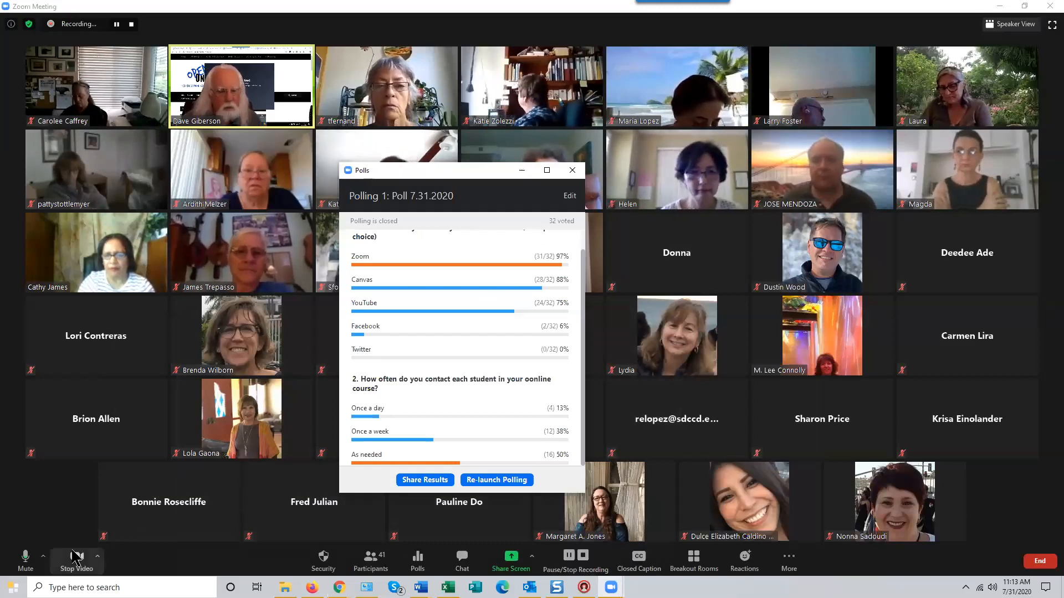
left_click(573, 172)
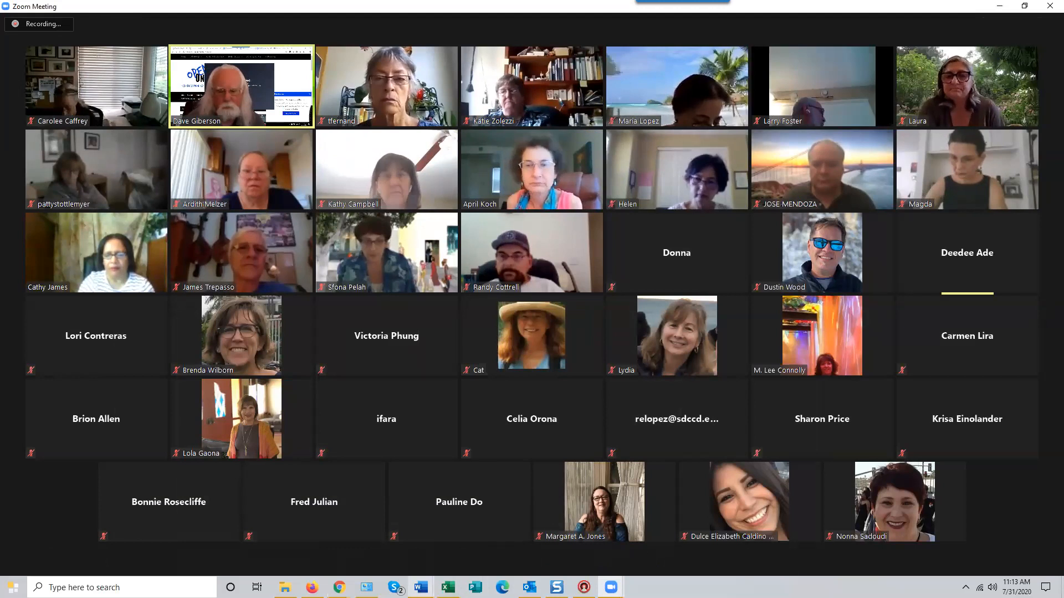
mouse_move(421, 588)
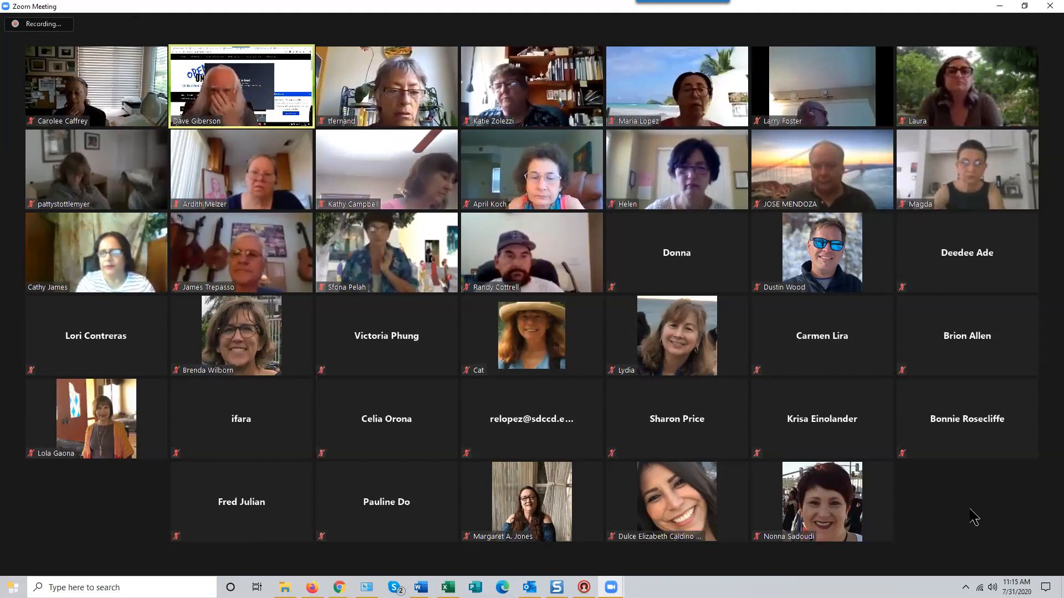
Switch to the Intermediate Zoom outline in Google Docs and examine its Polling, Virtual Backgrounds and Live Streaming sections.
mouse_move(990, 513)
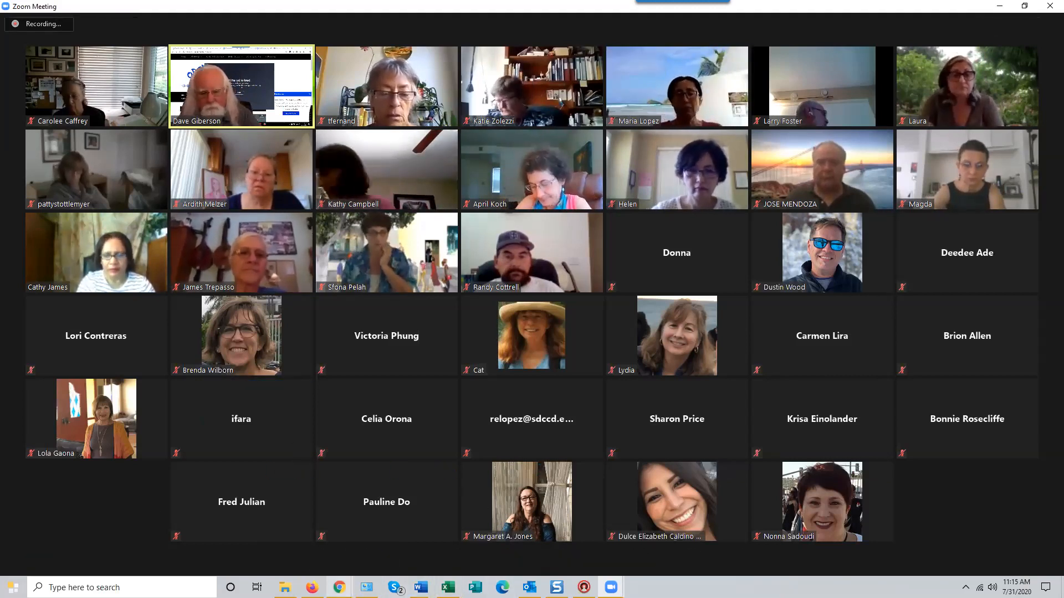
mouse_move(339, 587)
left_click(235, 543)
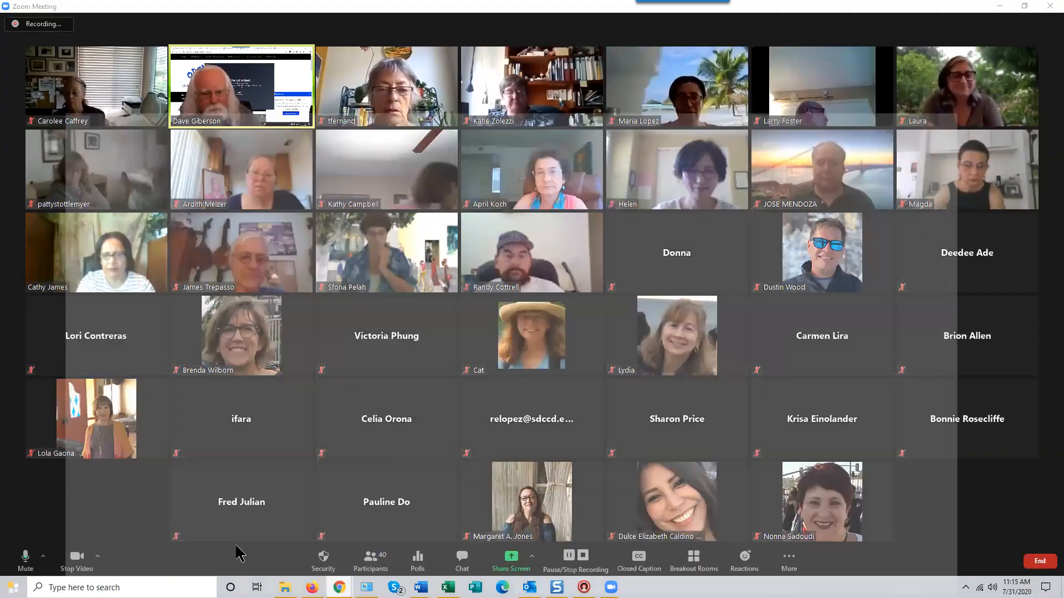
scroll(798, 424, "down", 3)
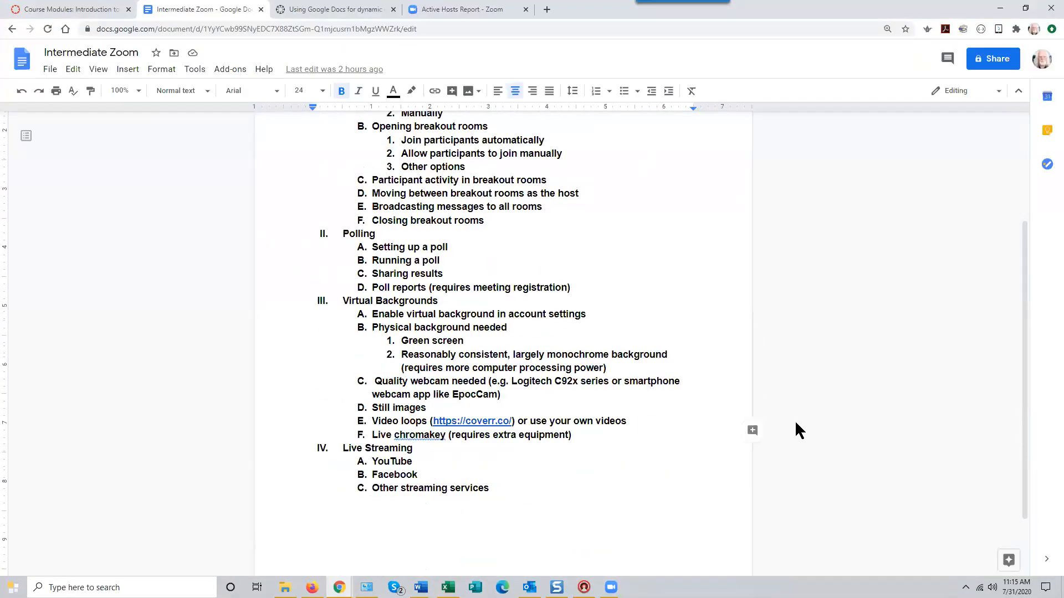
Return to the Zoom meeting and switch the camera to the Logitech HD Pro Webcam C920.
left_click(1001, 9)
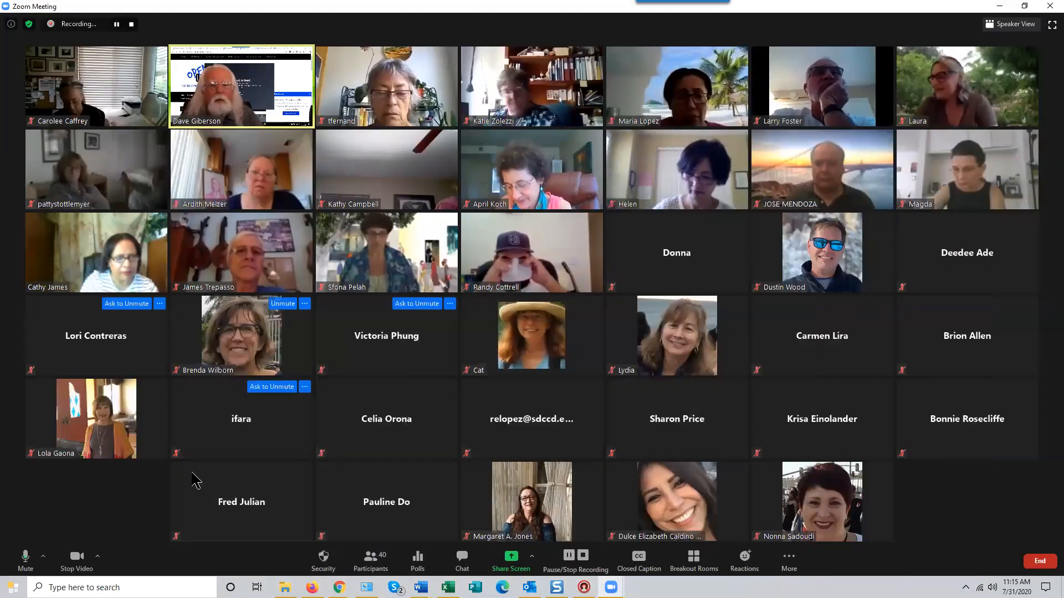
left_click(98, 557)
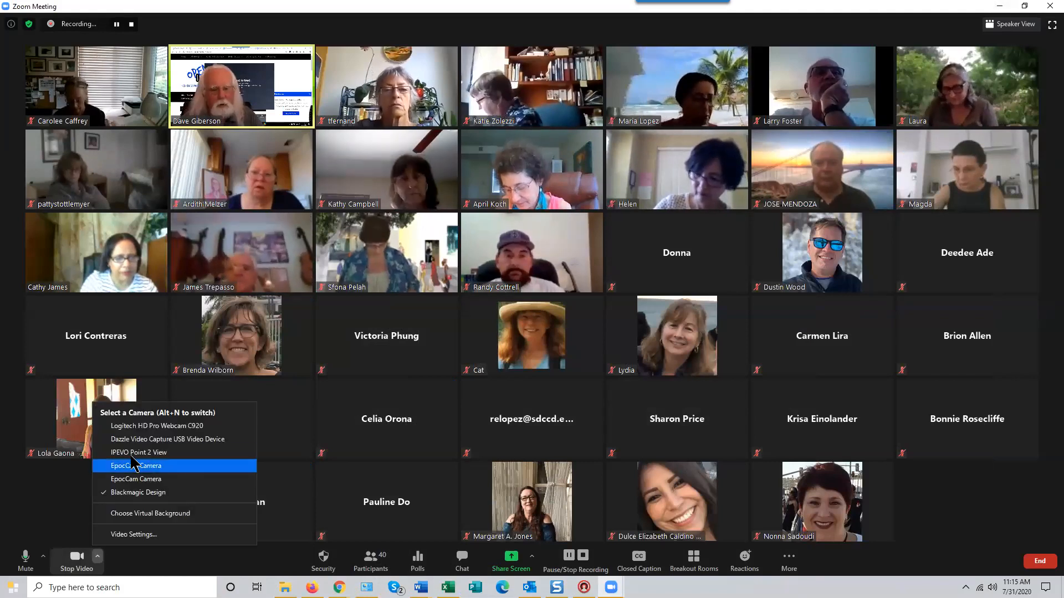
left_click(173, 426)
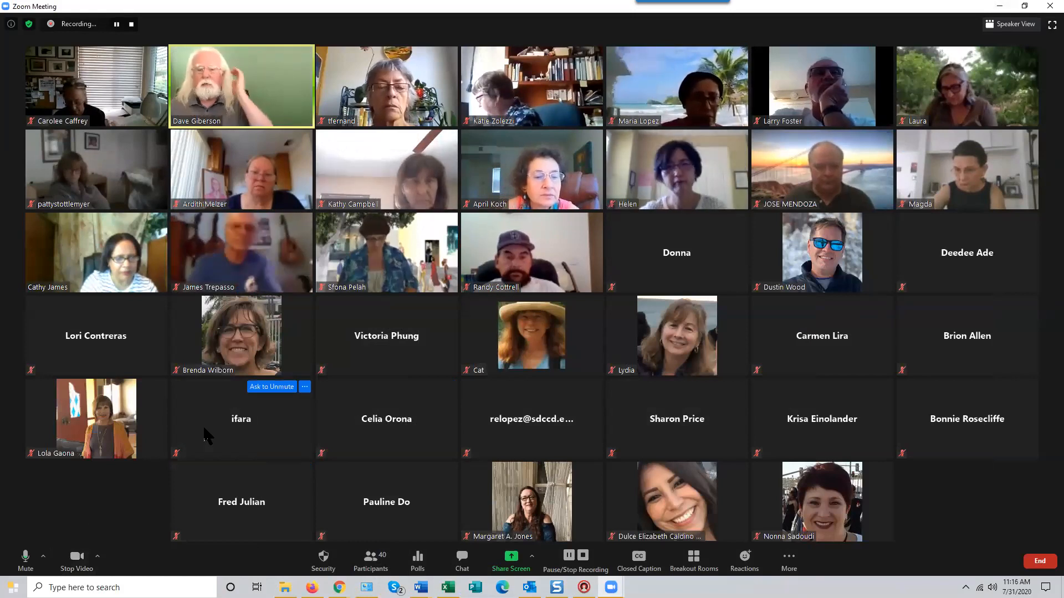
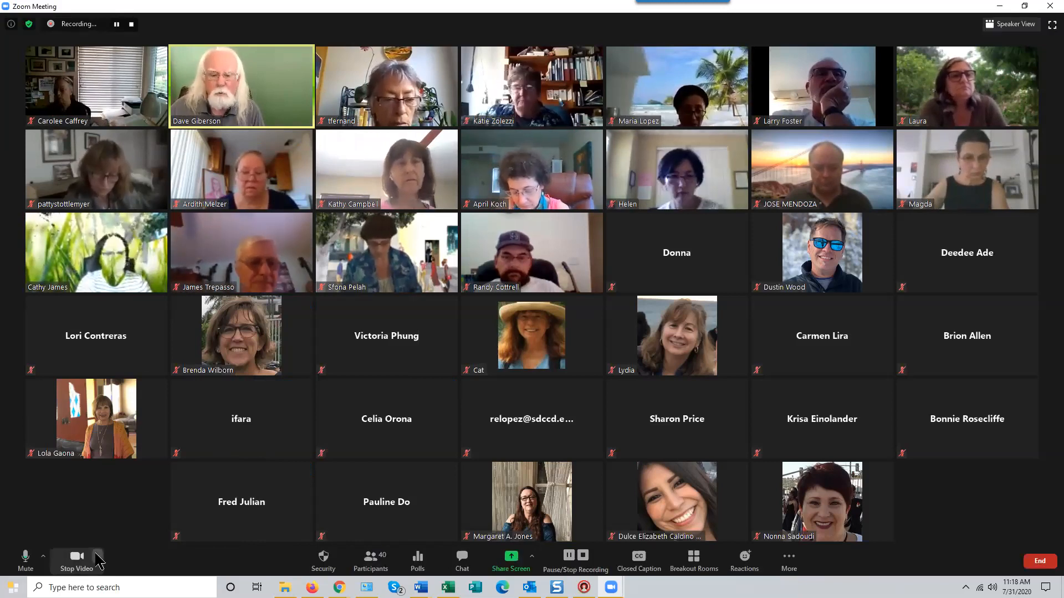
In the virtual background settings, apply the bridge image as the background and replace it with the Beach video background.
left_click(97, 556)
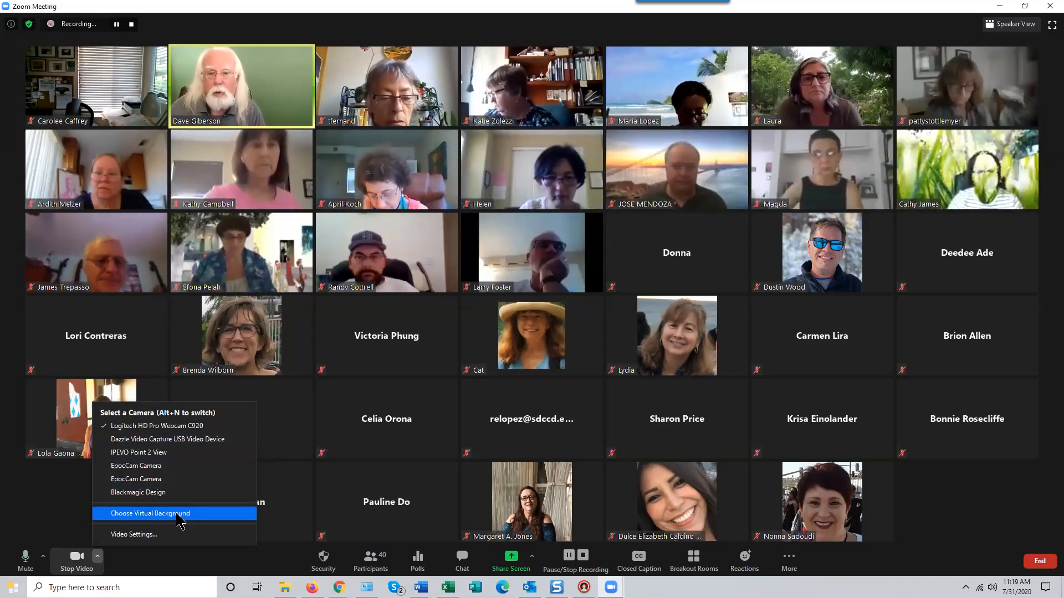
left_click(179, 514)
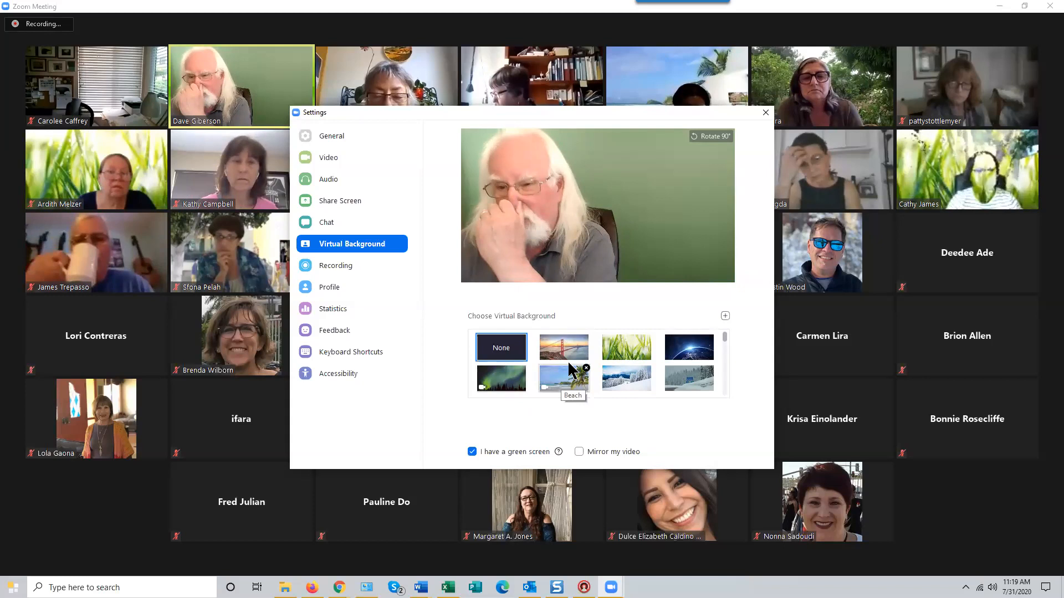
scroll(582, 371, "down", 1)
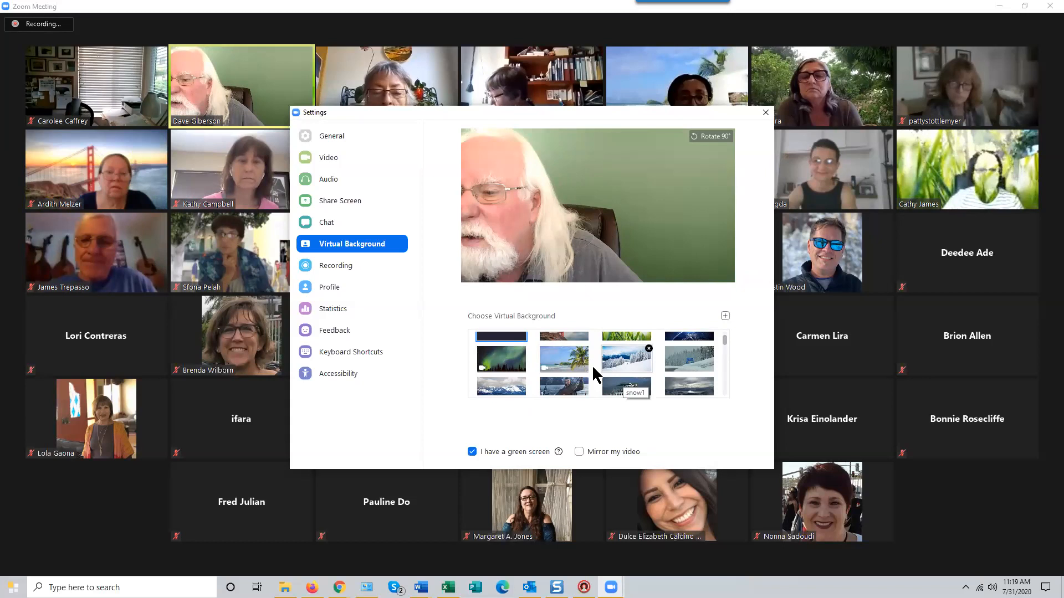
scroll(592, 364, "up", 1)
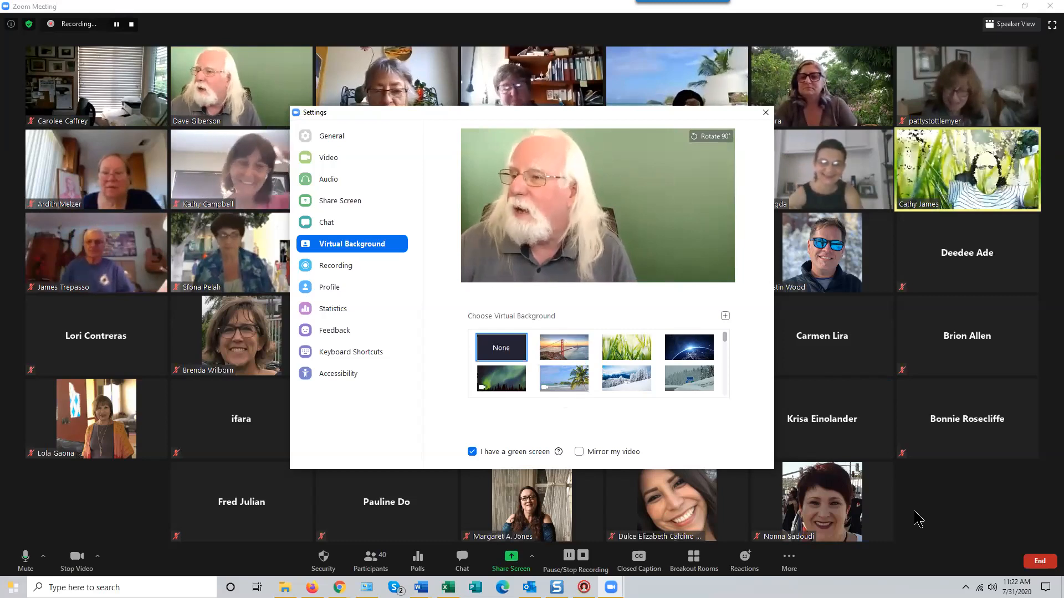
mouse_move(889, 522)
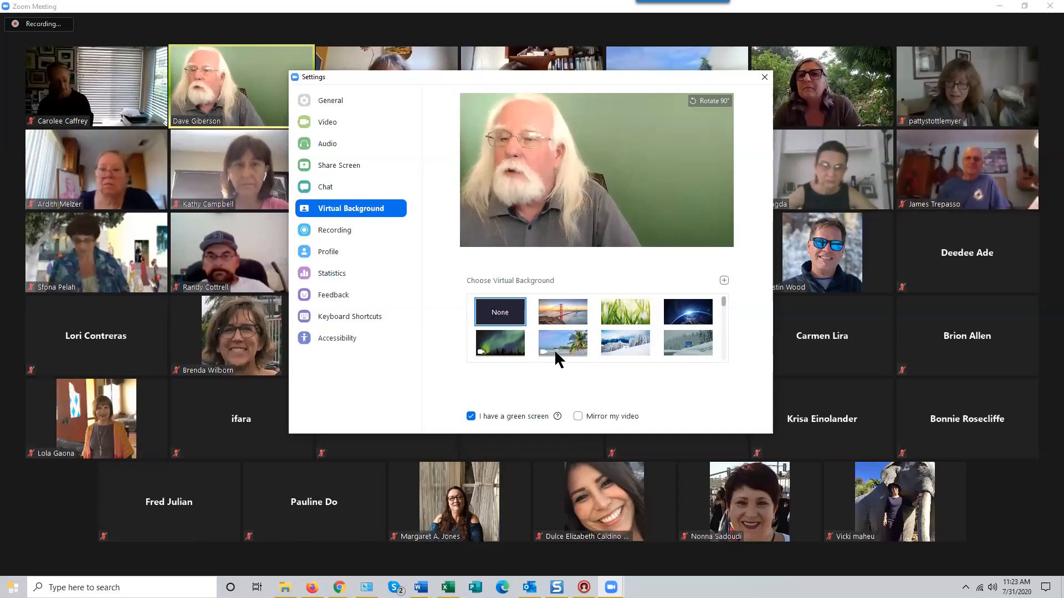
left_click(569, 318)
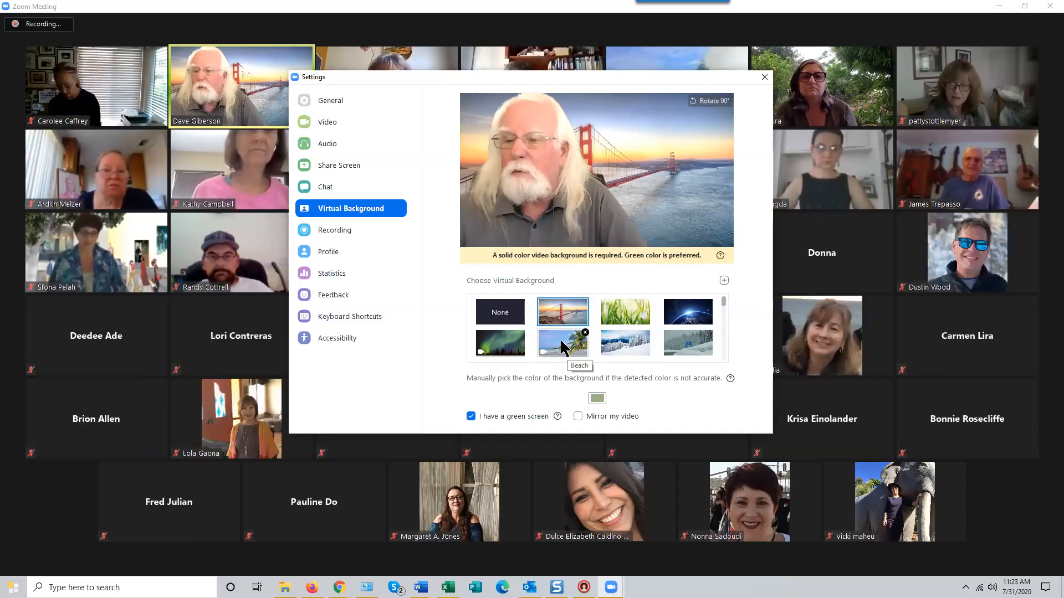
left_click(563, 347)
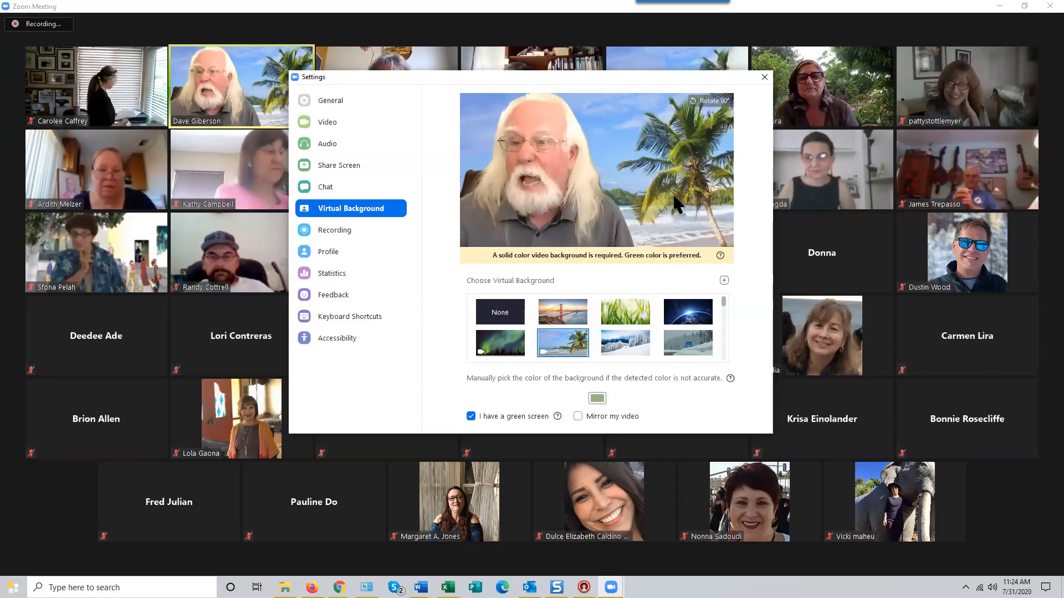
Add the image boat2.jpg from the Pictures folder as a new virtual background.
mouse_move(694, 303)
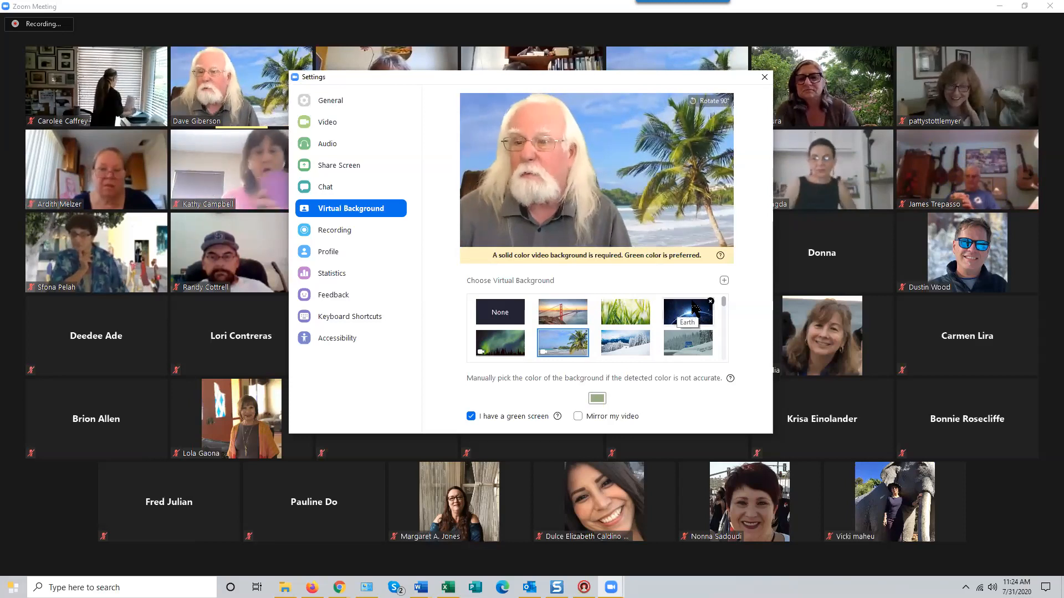
left_click(724, 281)
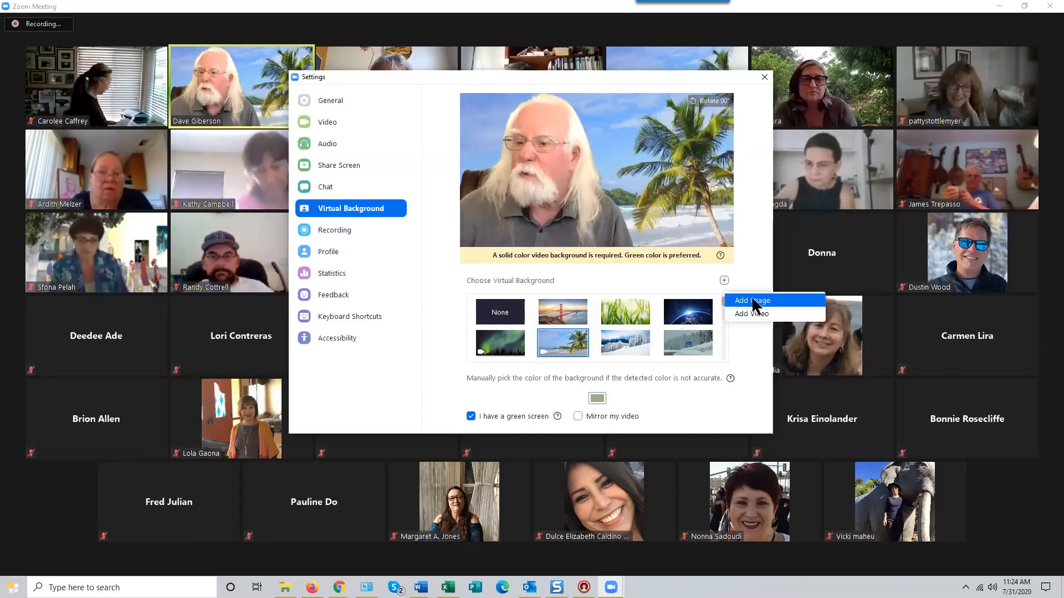
left_click(753, 302)
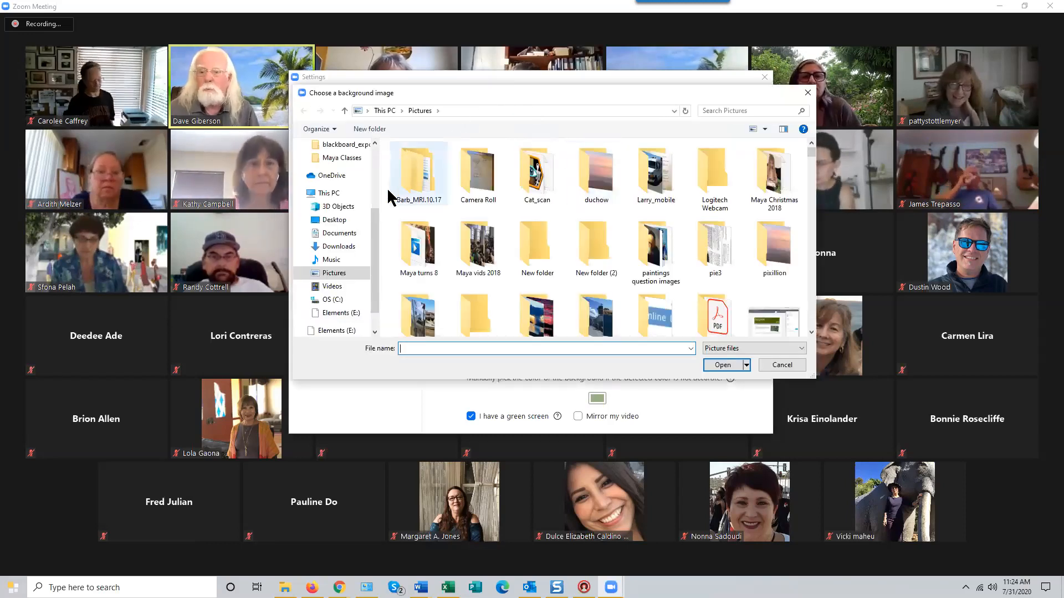
left_click(334, 274)
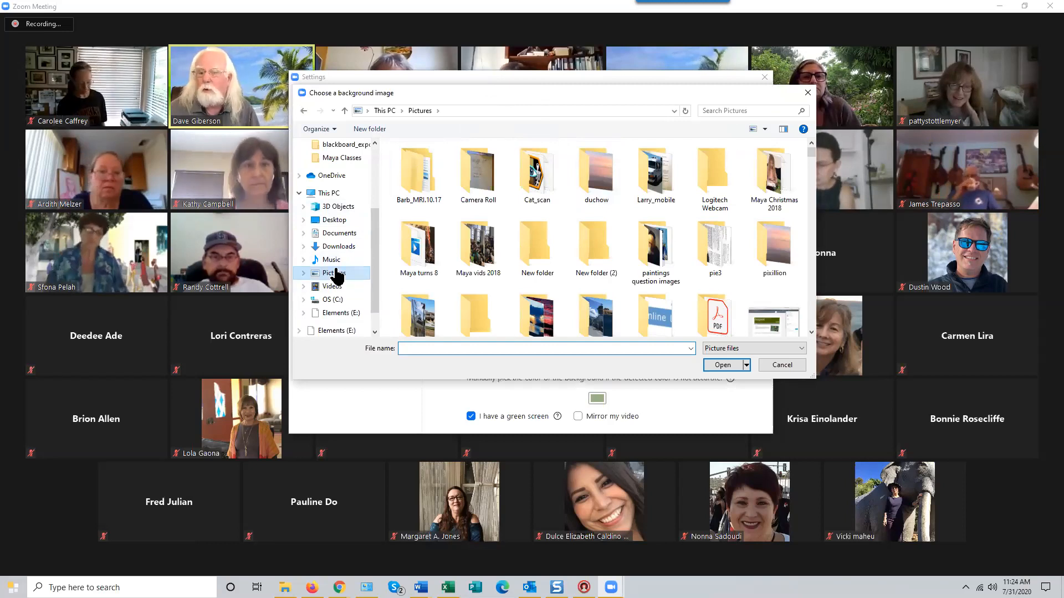
scroll(595, 277, "down", 5)
scroll(599, 284, "down", 8)
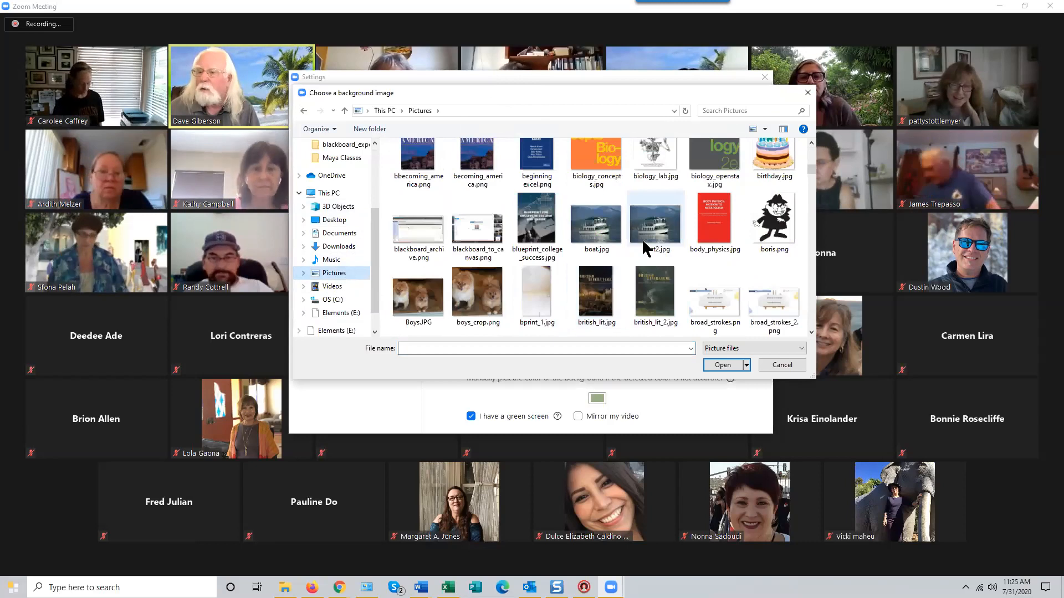
left_click(668, 244)
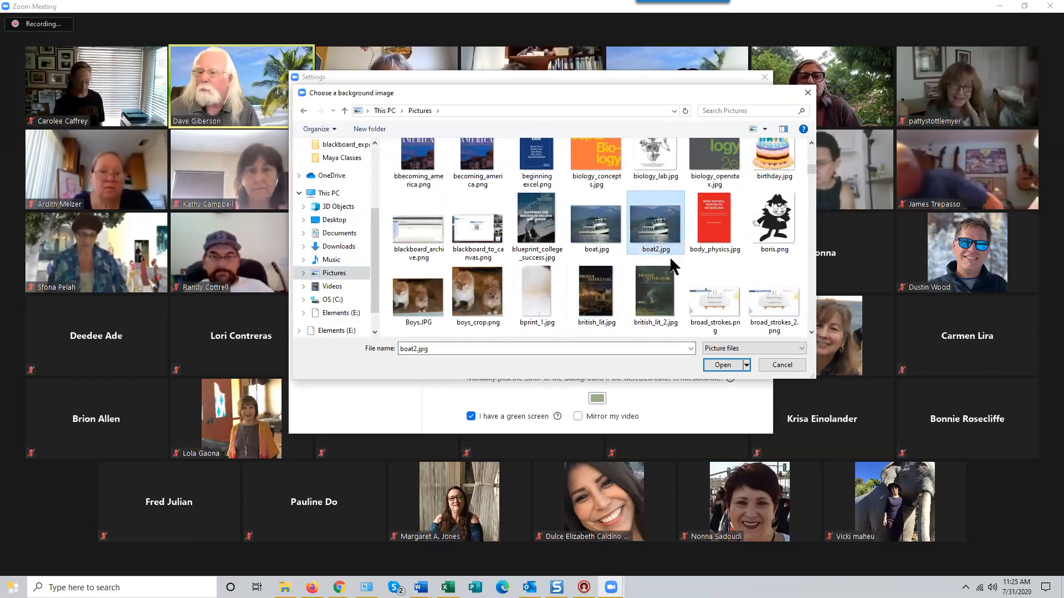
left_click(722, 366)
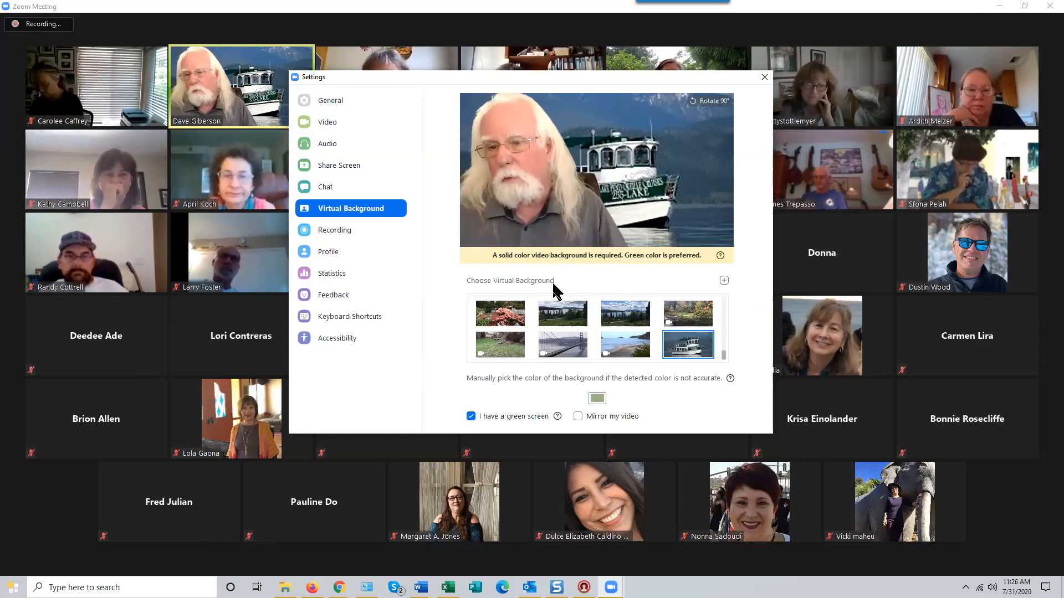
Try to add IMG_1932.MOV from the Videos folder as a video background.
left_click(723, 285)
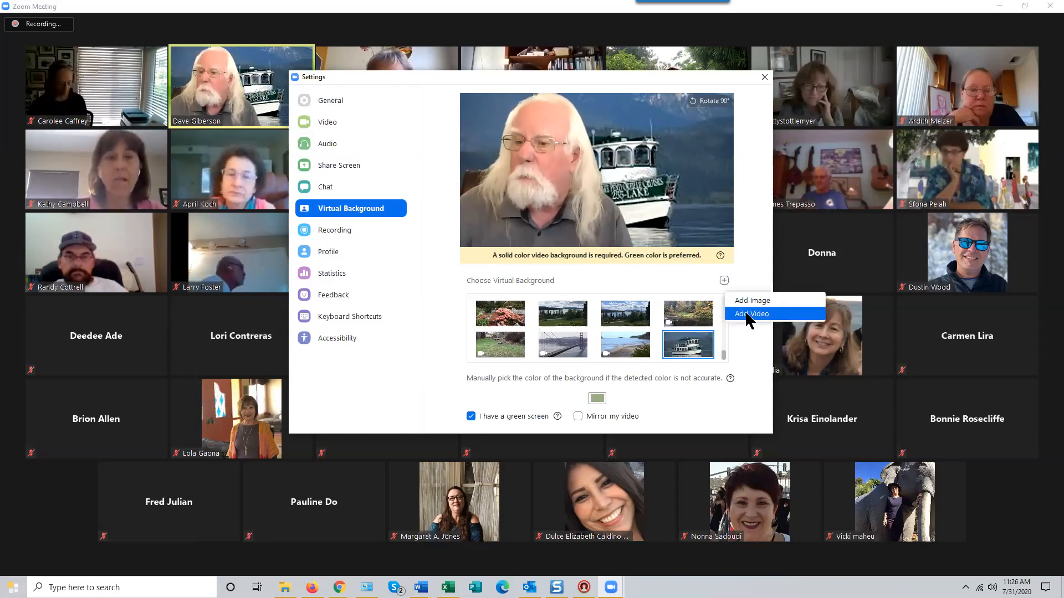
left_click(746, 313)
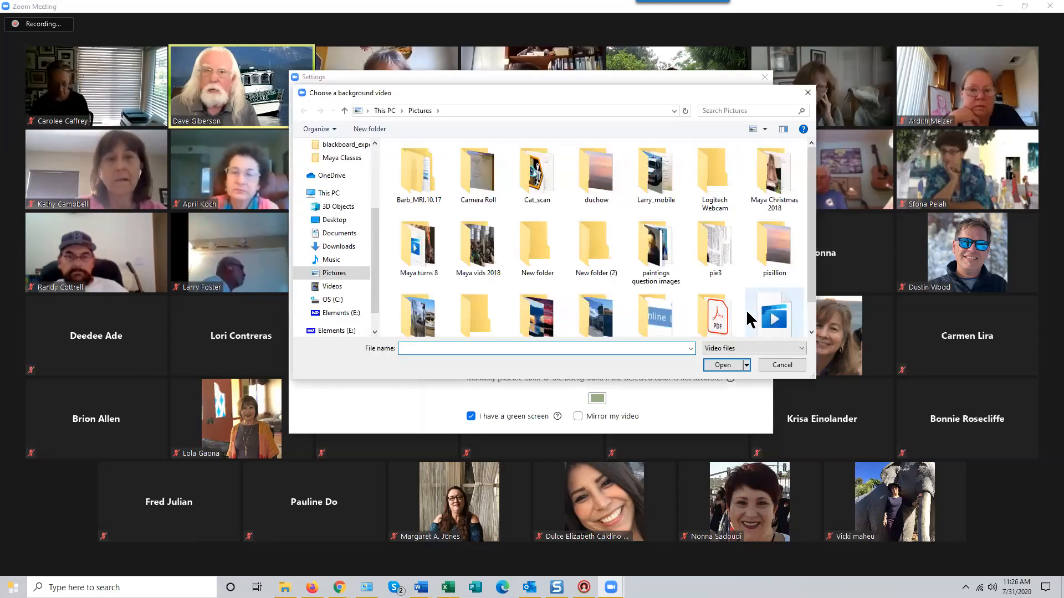
scroll(809, 287, "down", 1)
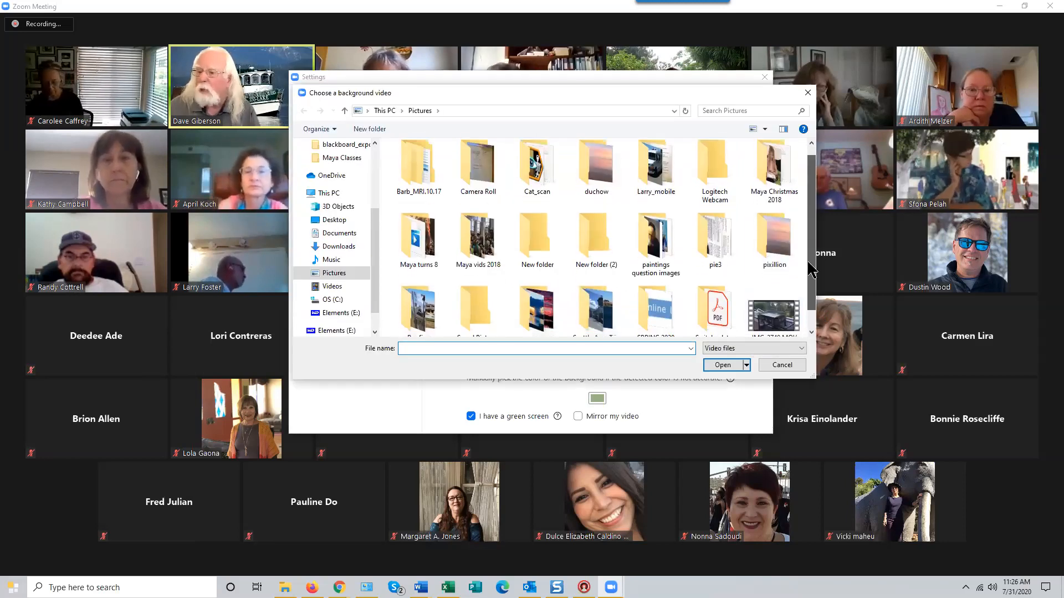
scroll(809, 287, "up", 1)
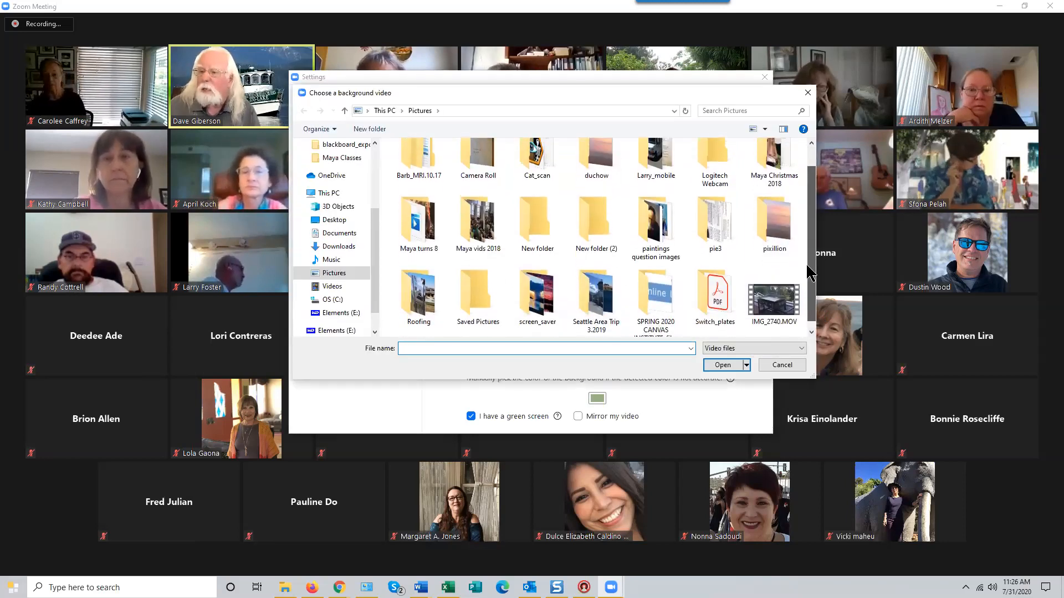
left_click(332, 286)
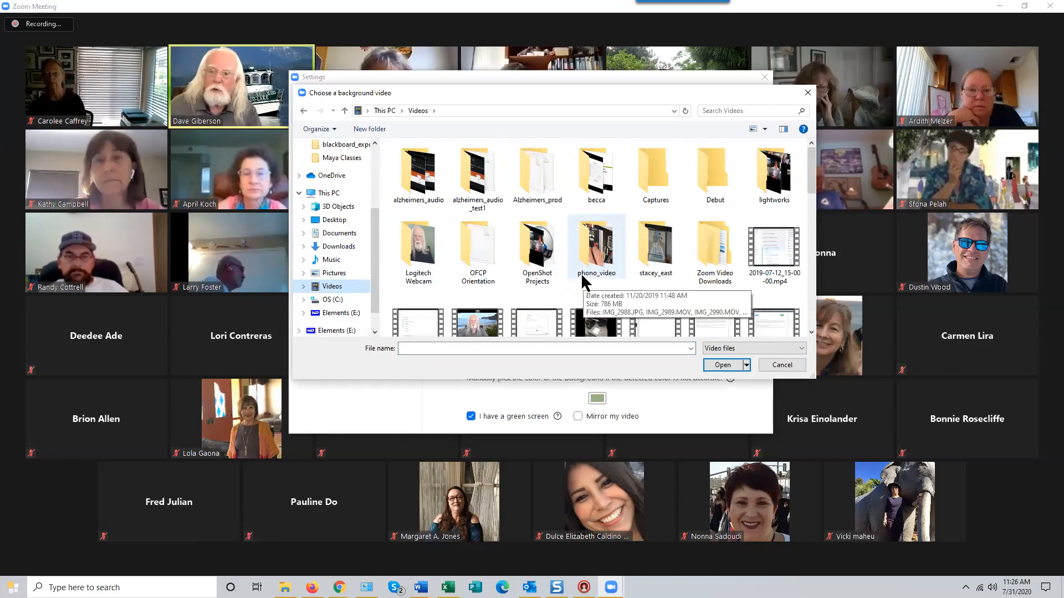
scroll(582, 279, "down", 2)
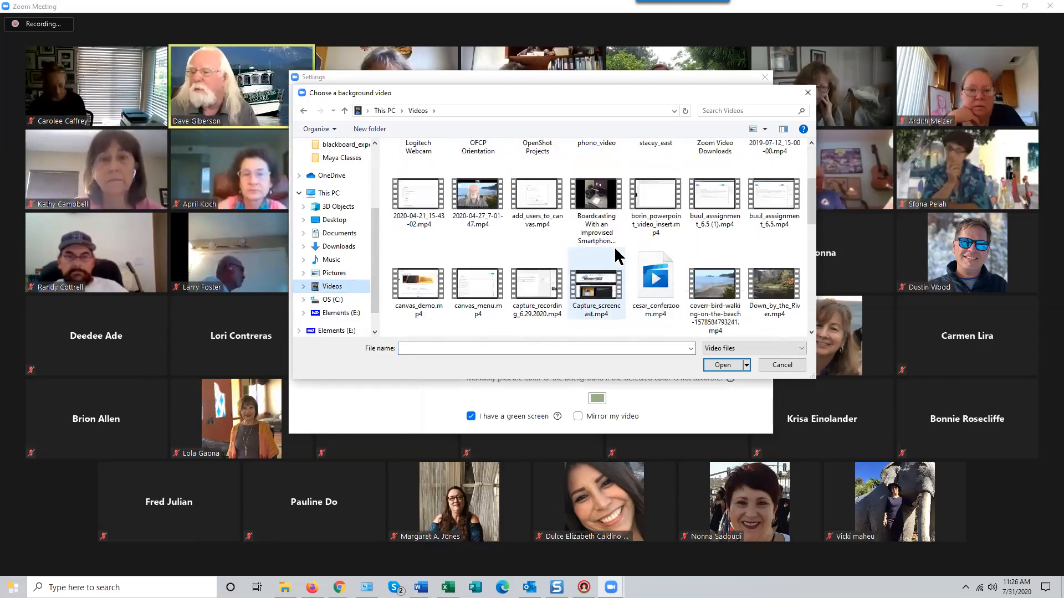
scroll(617, 257, "up", 2)
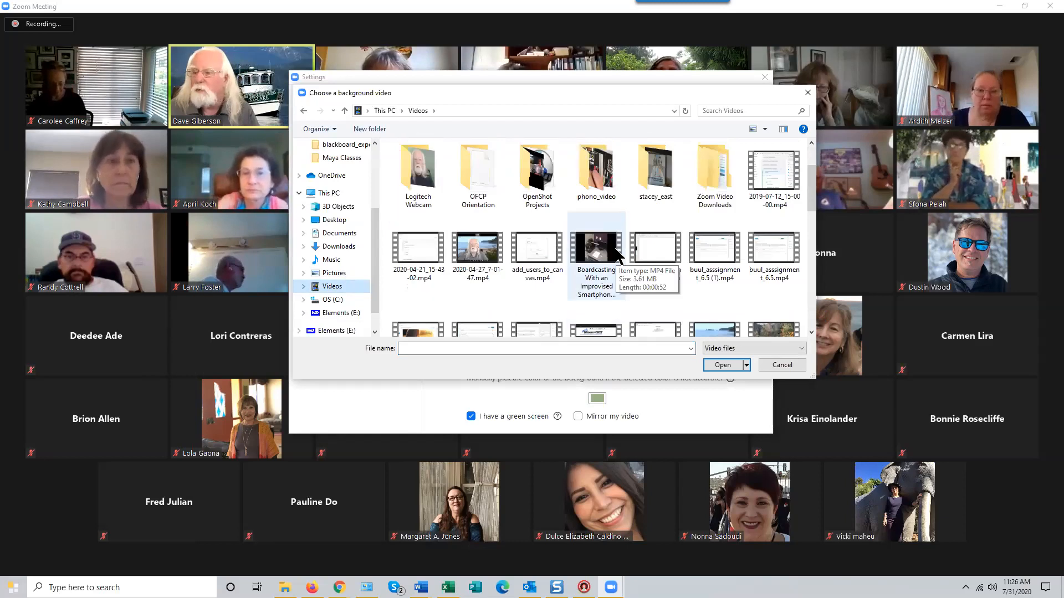
scroll(617, 257, "down", 3)
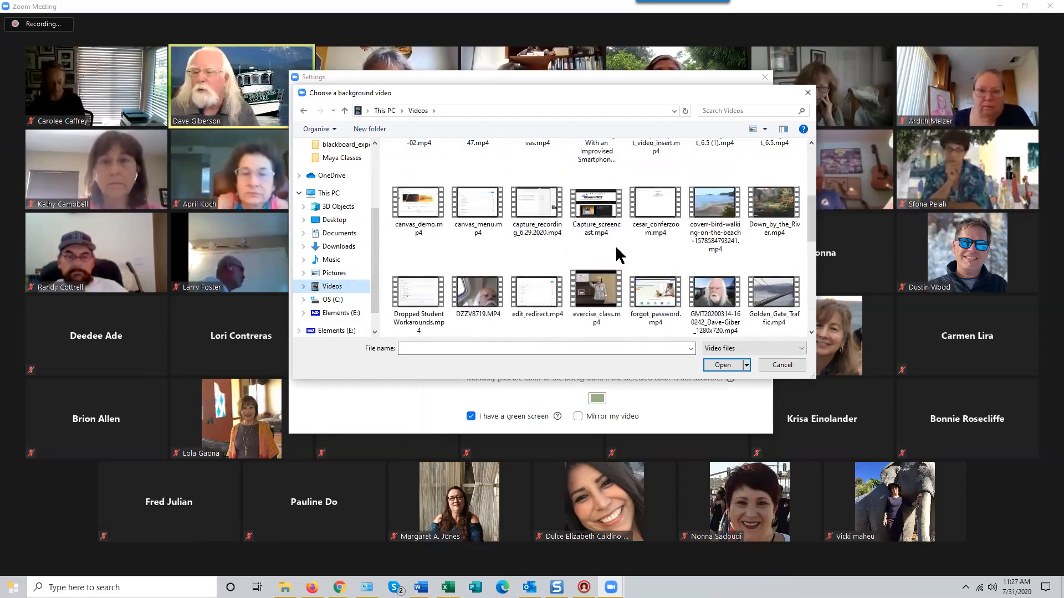
scroll(620, 255, "down", 3)
left_click(550, 236)
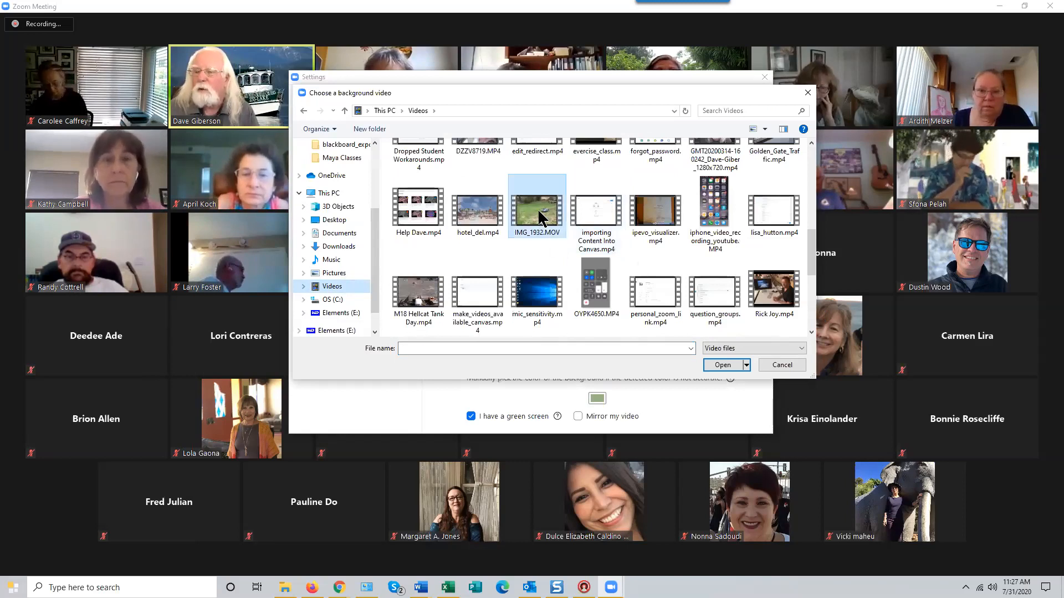
left_click(721, 366)
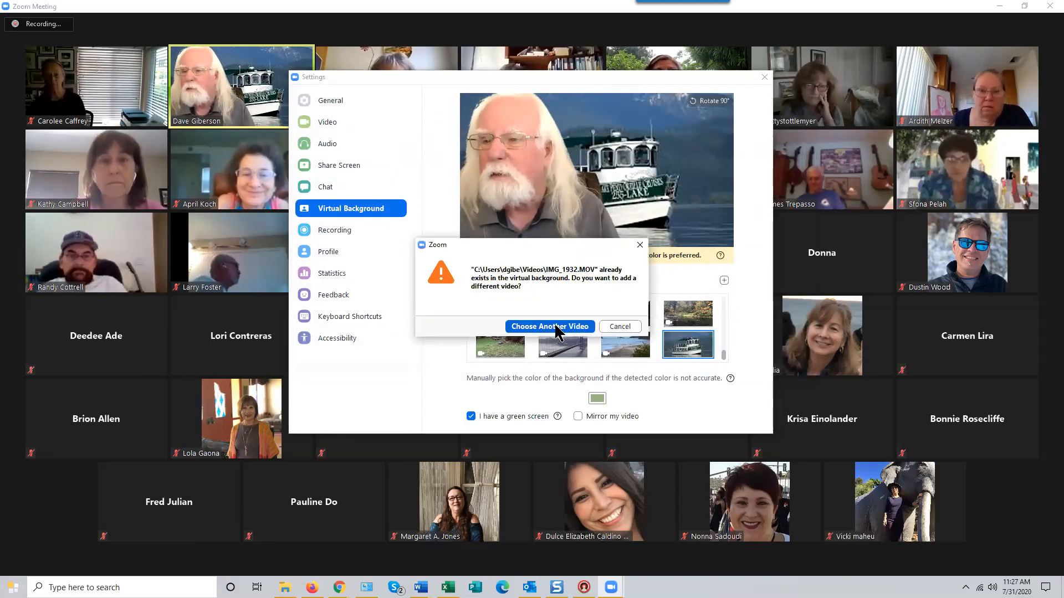
Choose another video and add evercise_class.mp4 from the Videos folder as a virtual background.
left_click(556, 327)
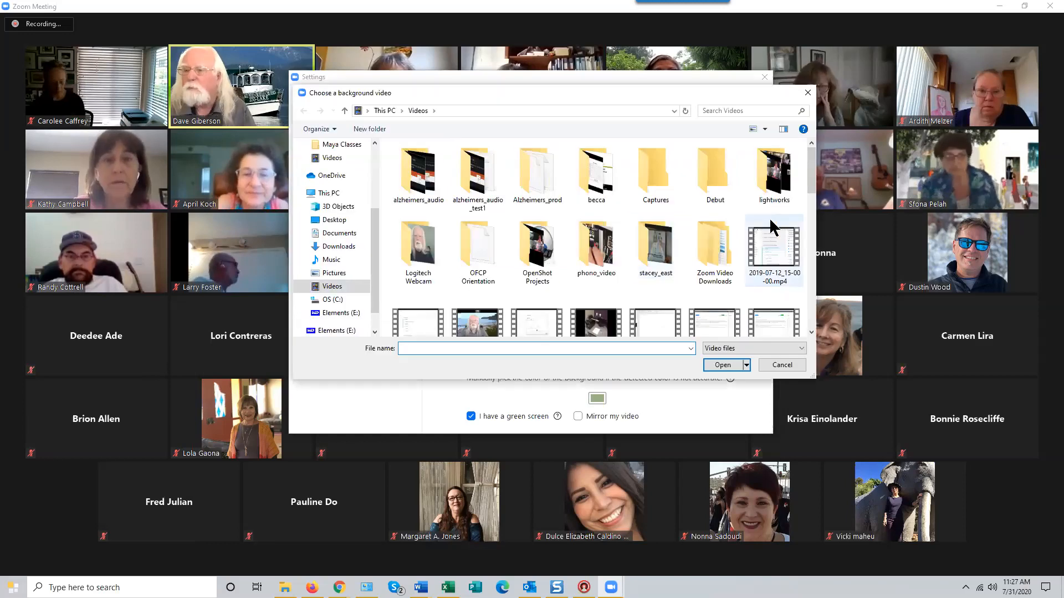
scroll(748, 260, "down", 5)
scroll(803, 272, "down", 1)
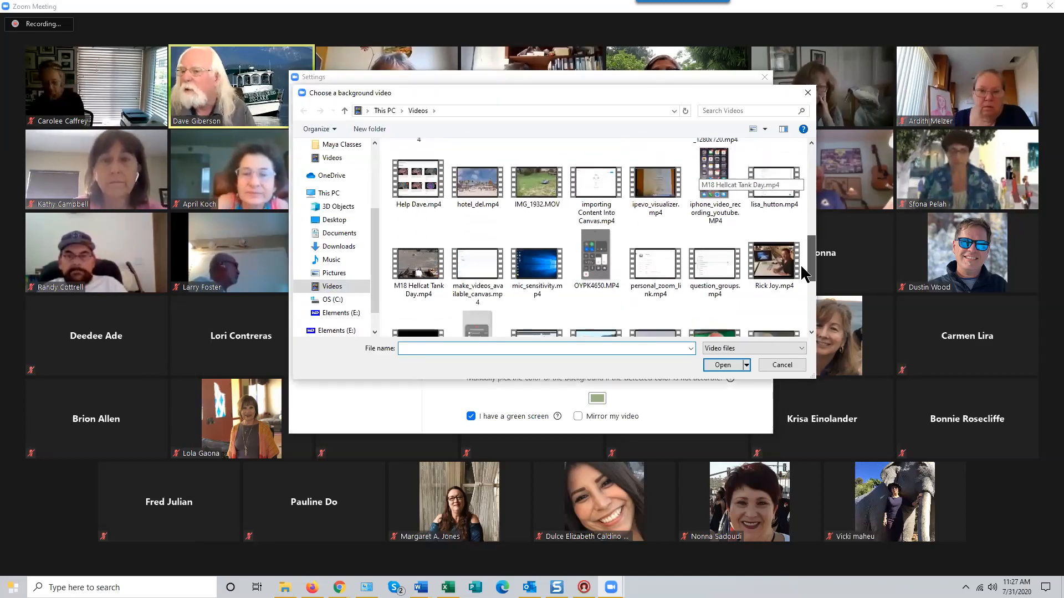
left_click_drag(803, 271, 804, 291)
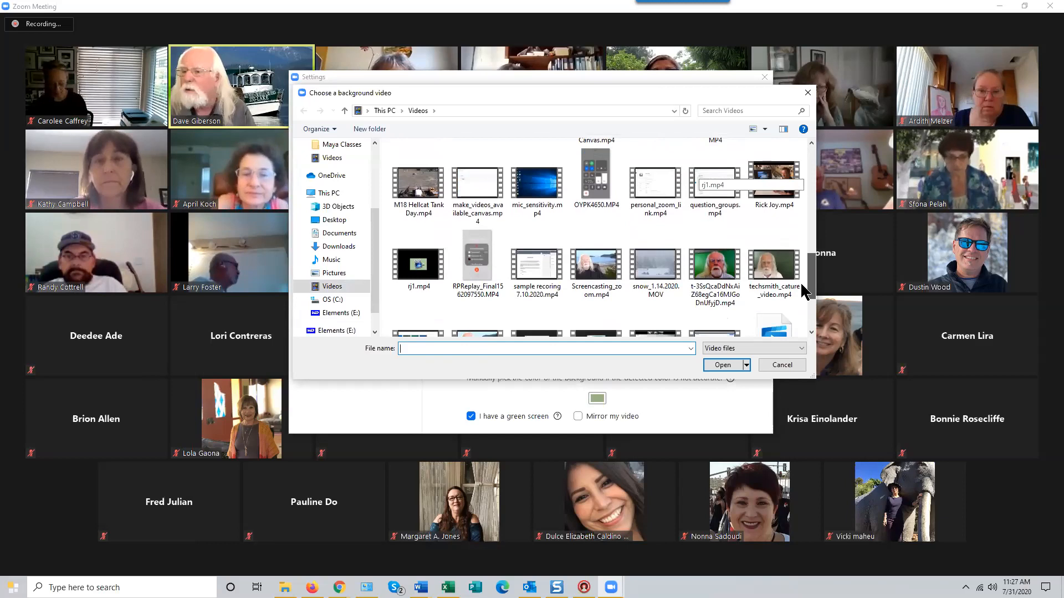
left_click_drag(801, 287, 803, 313)
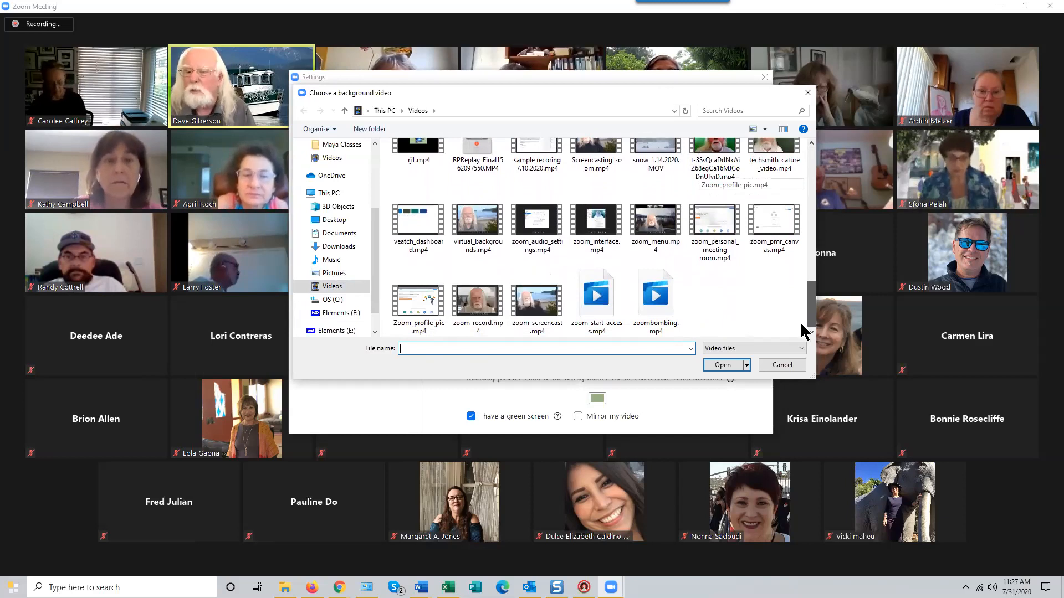
scroll(678, 272, "up", 3)
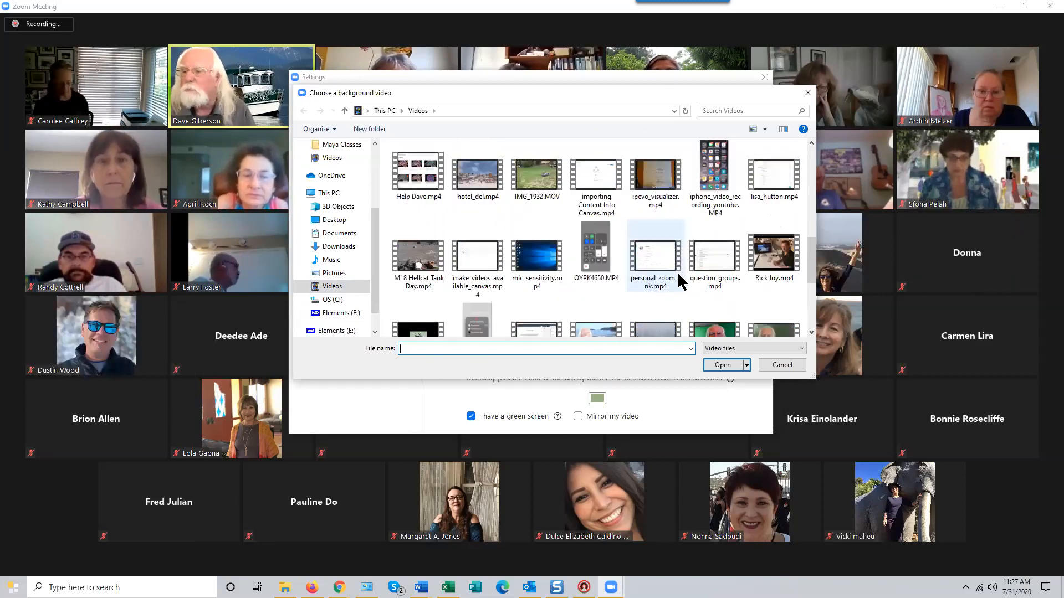
scroll(677, 271, "up", 3)
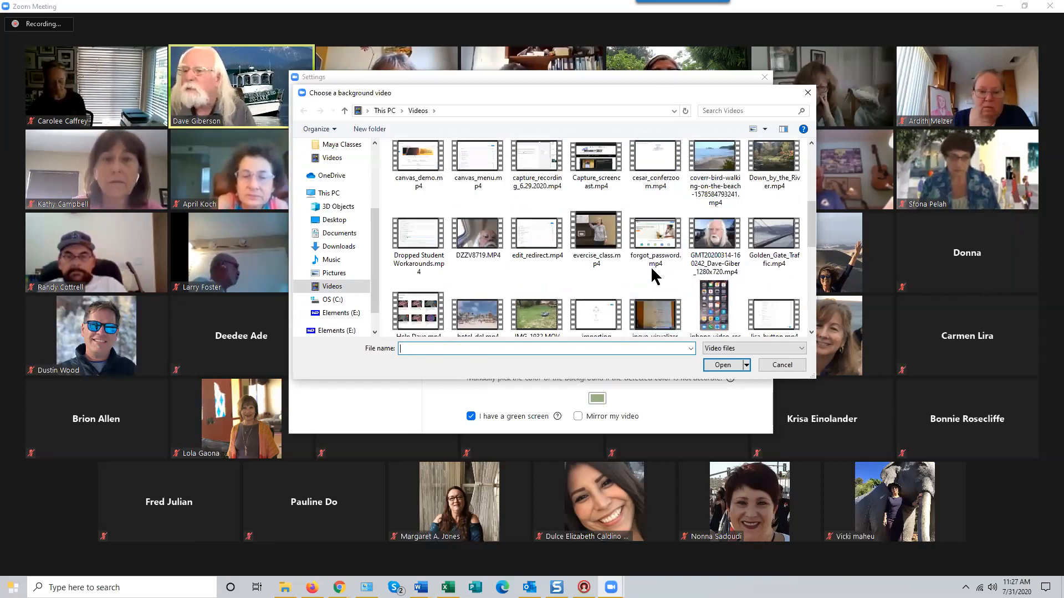
left_click(617, 268)
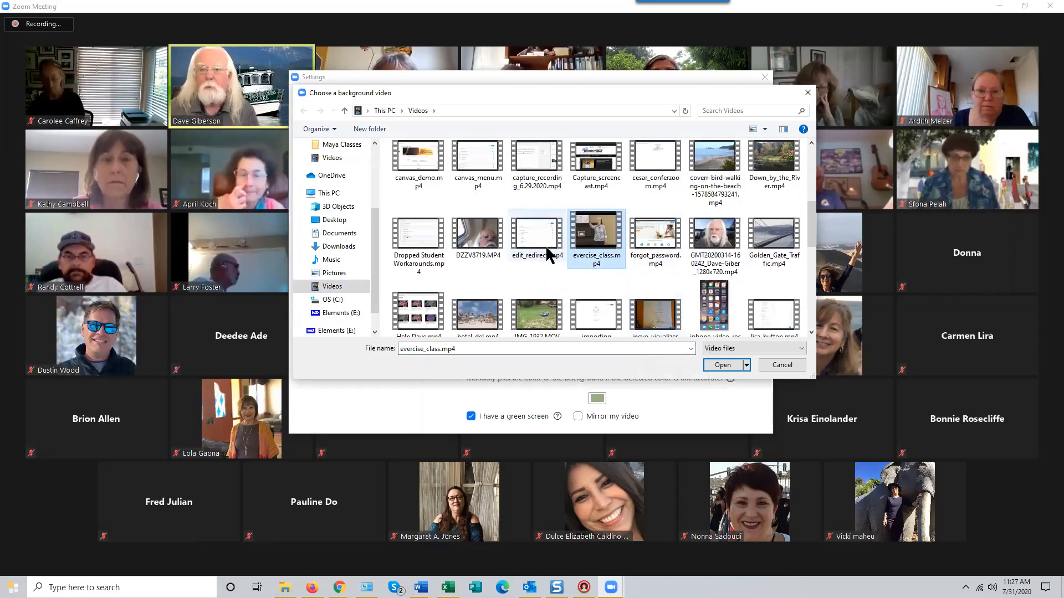
left_click(723, 366)
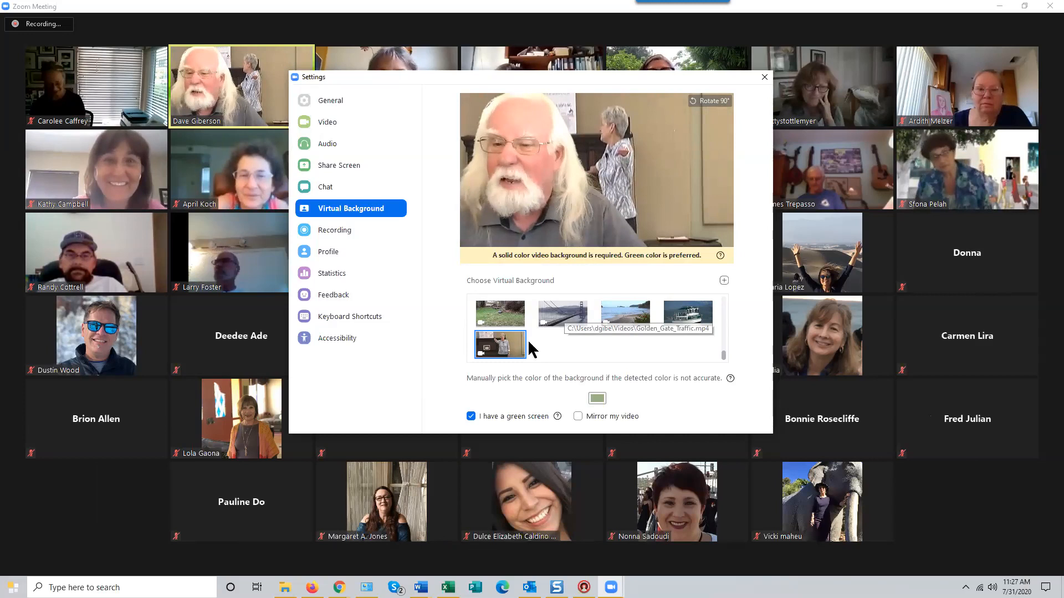
Switch the virtual background to the pink sunset-over-water image.
scroll(672, 349, "up", 1)
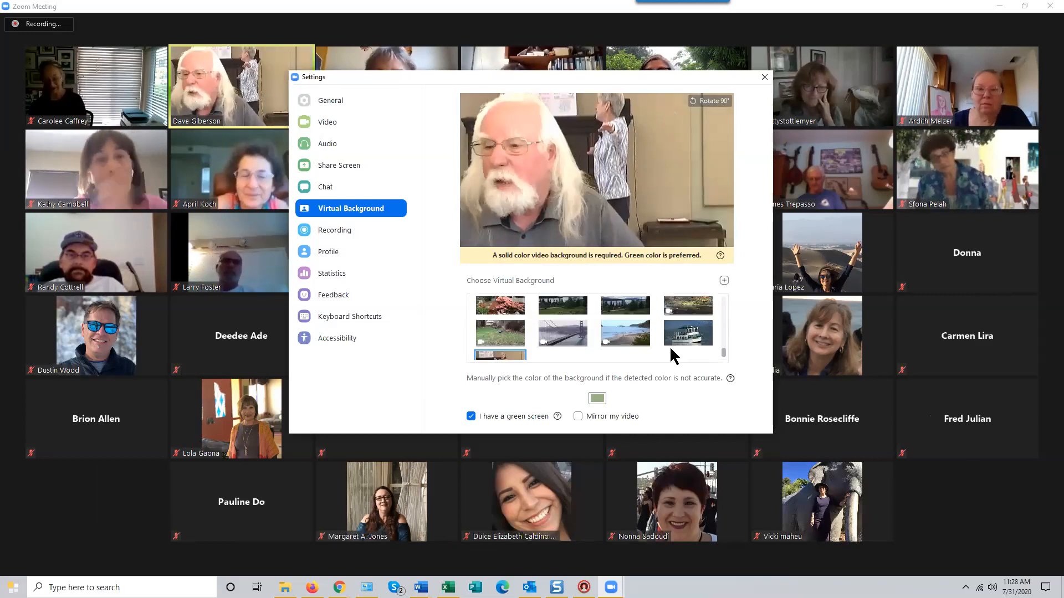
scroll(673, 353, "up", 1)
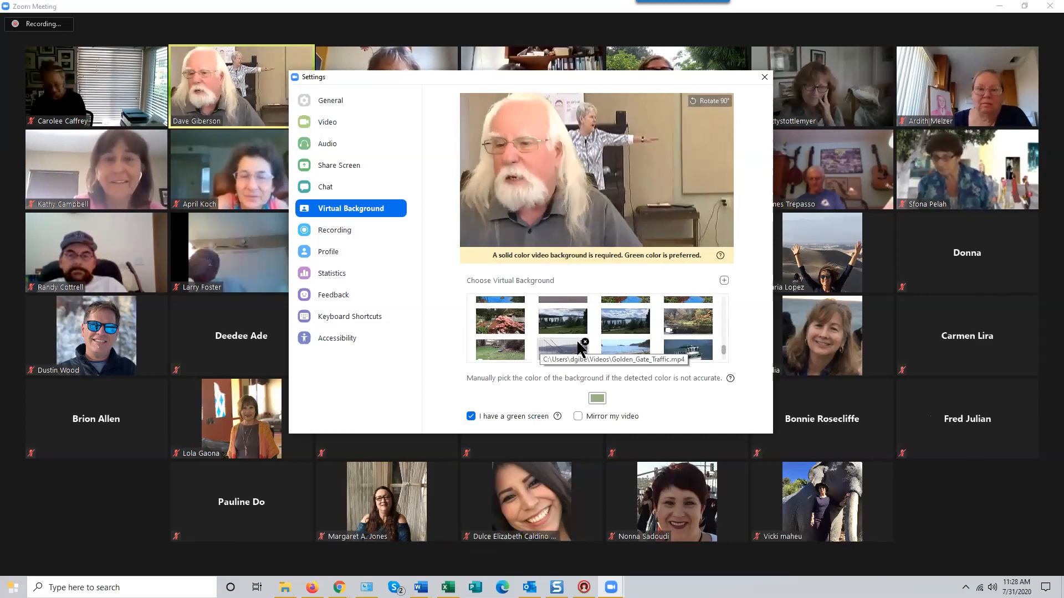
scroll(629, 317, "up", 1)
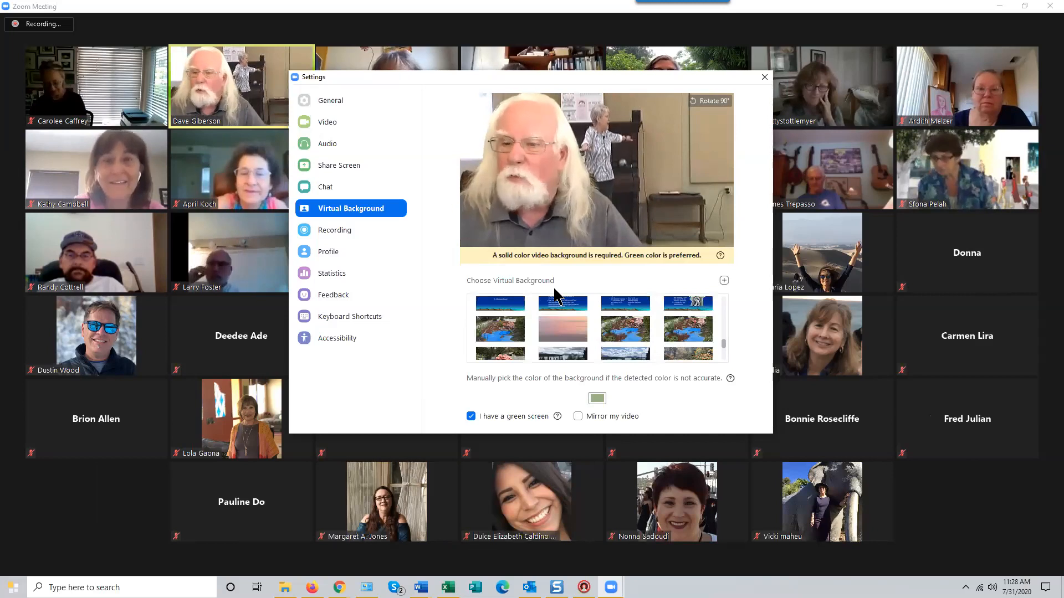
left_click(562, 329)
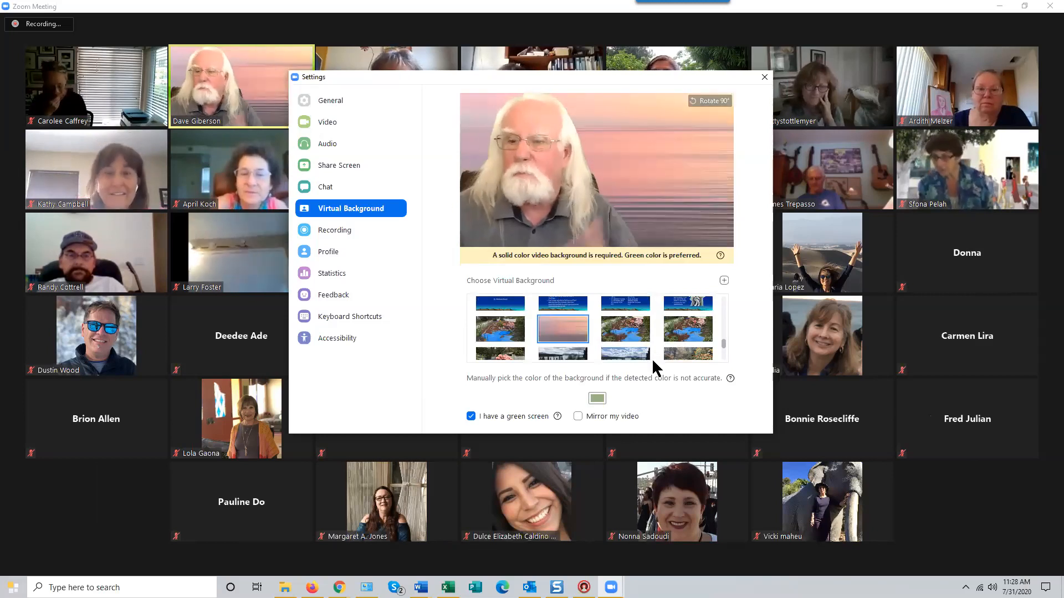
Apply the presentation slide Slide2 as the virtual background and advance to the adjacent "Shut Up" slide.
left_click_drag(724, 345, 723, 327)
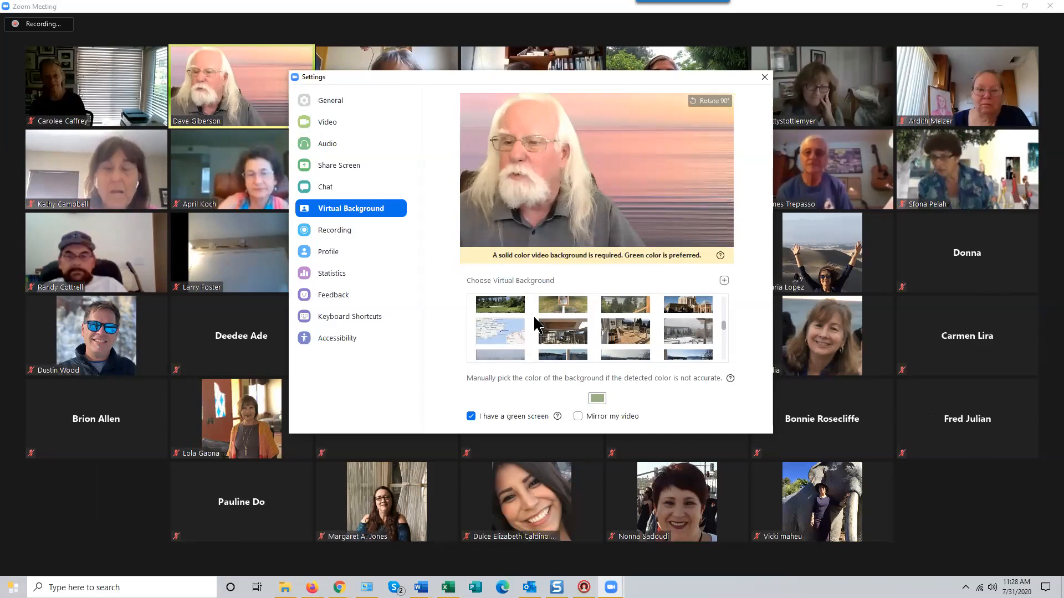
left_click_drag(723, 325, 722, 337)
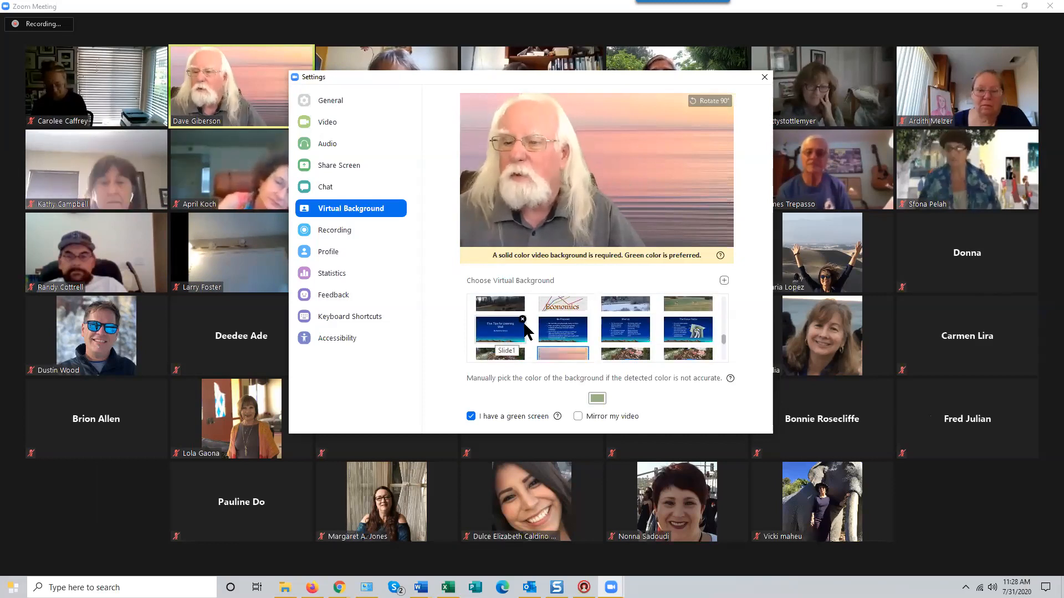
left_click(546, 331)
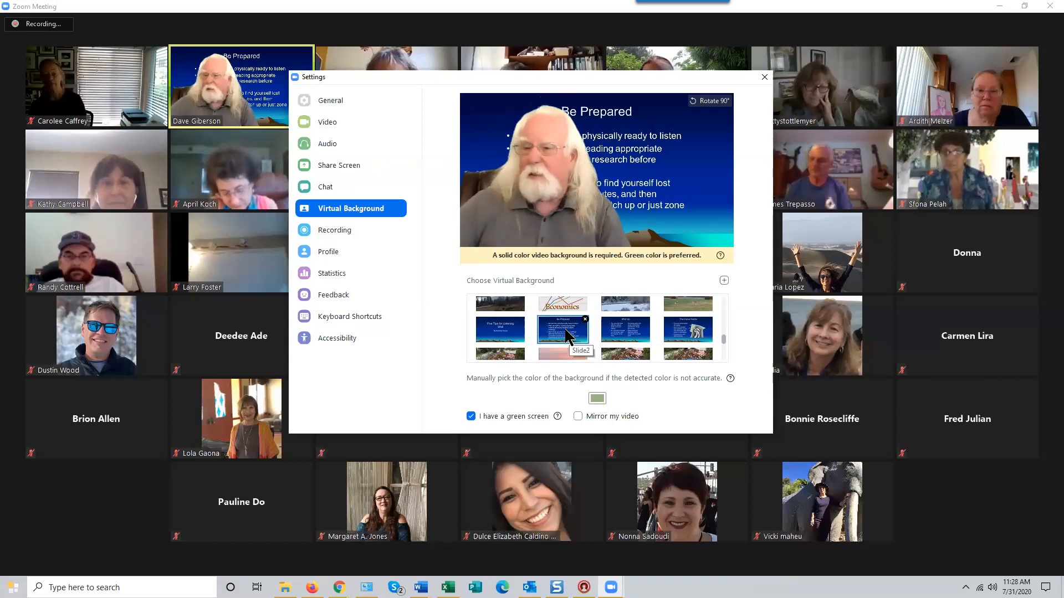
left_click(602, 336)
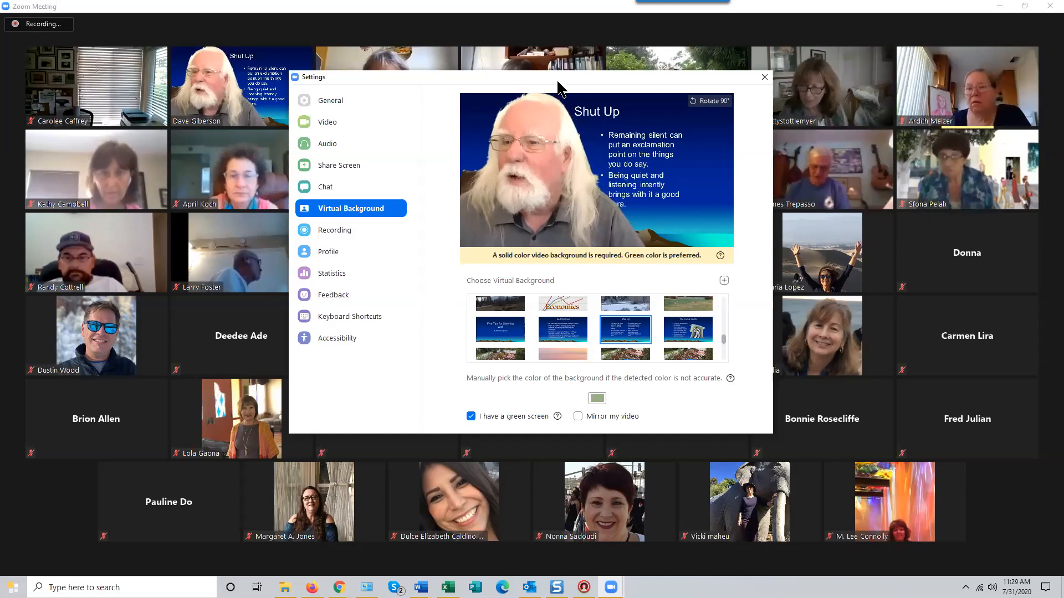
Move the Settings window aside and manually re-pick the green-screen color from the green wall in the video preview.
left_click_drag(557, 81, 365, 67)
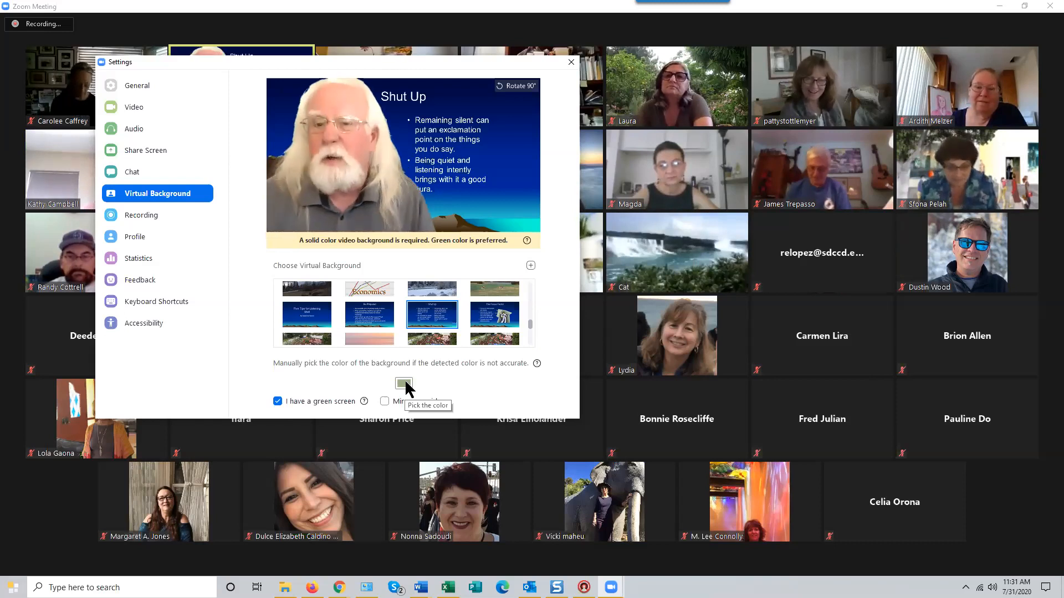
left_click(407, 385)
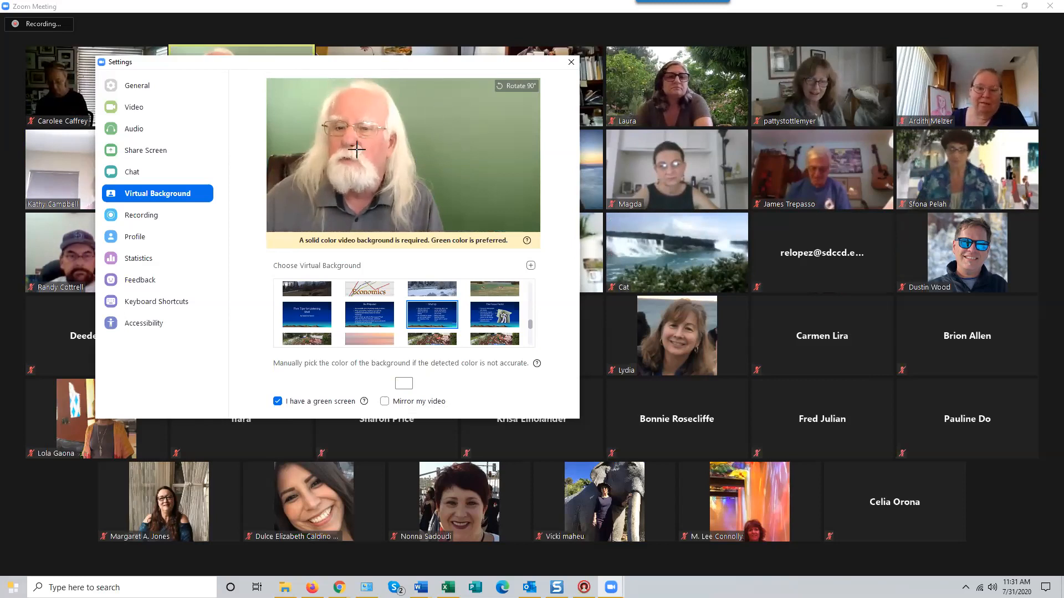
left_click(439, 136)
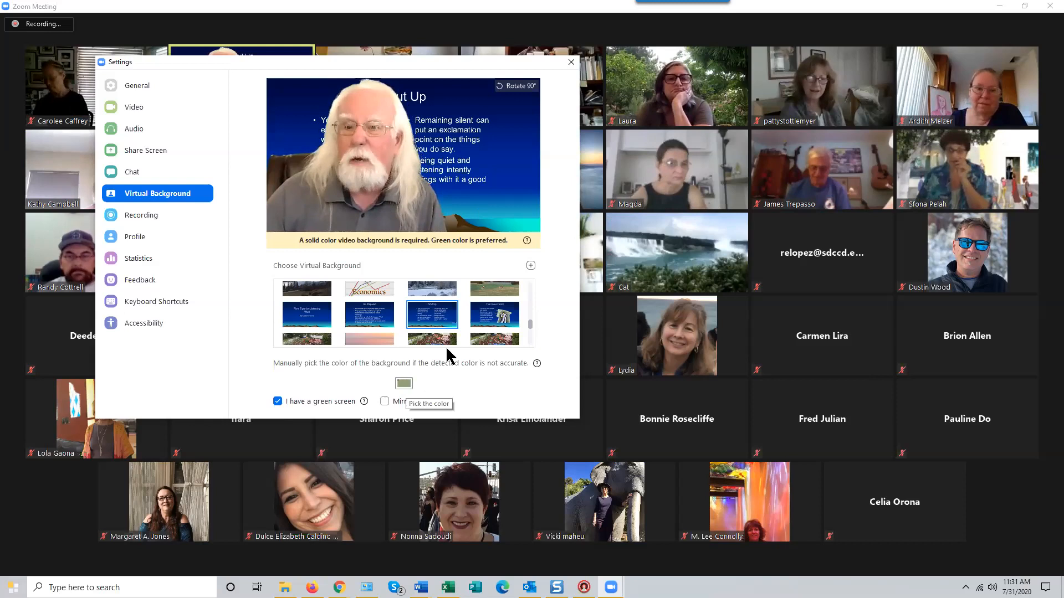
left_click(404, 383)
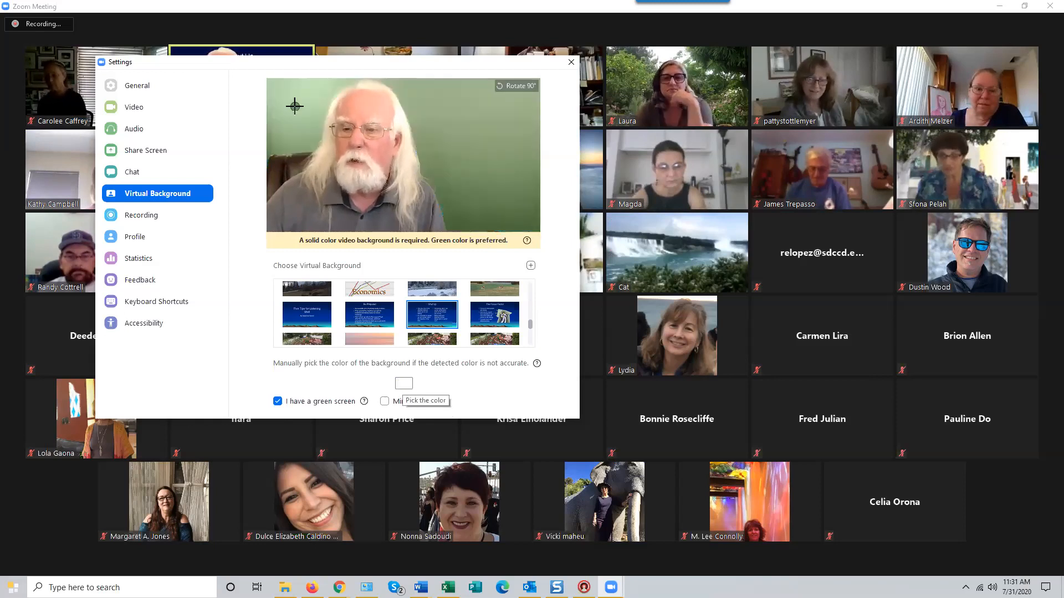
left_click(295, 112)
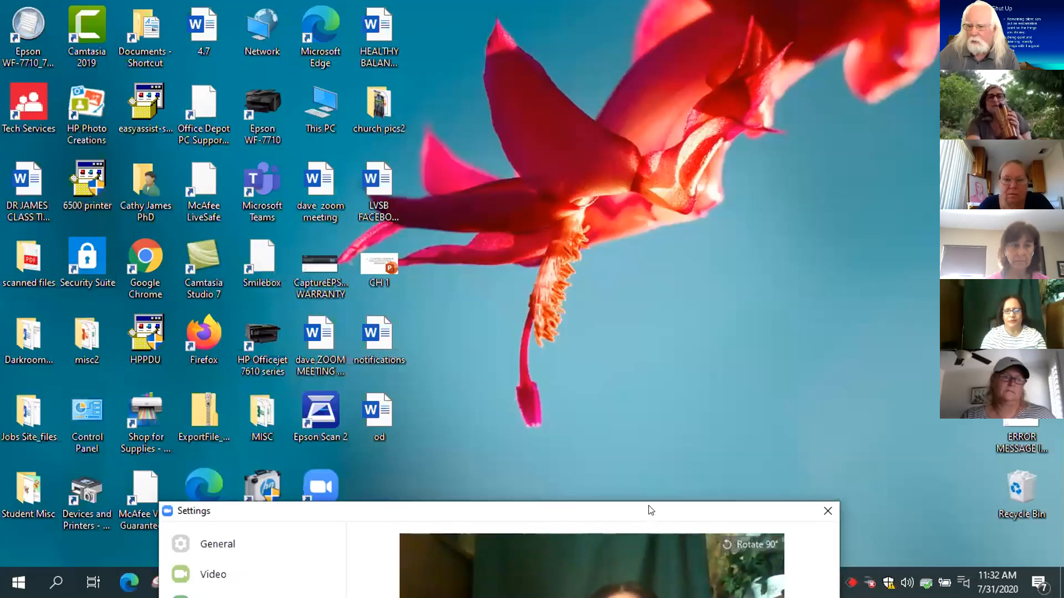
On the participant's shared desktop, move the Settings window into full view and apply the bridge image followed by the aurora video background.
left_click_drag(650, 509, 616, 18)
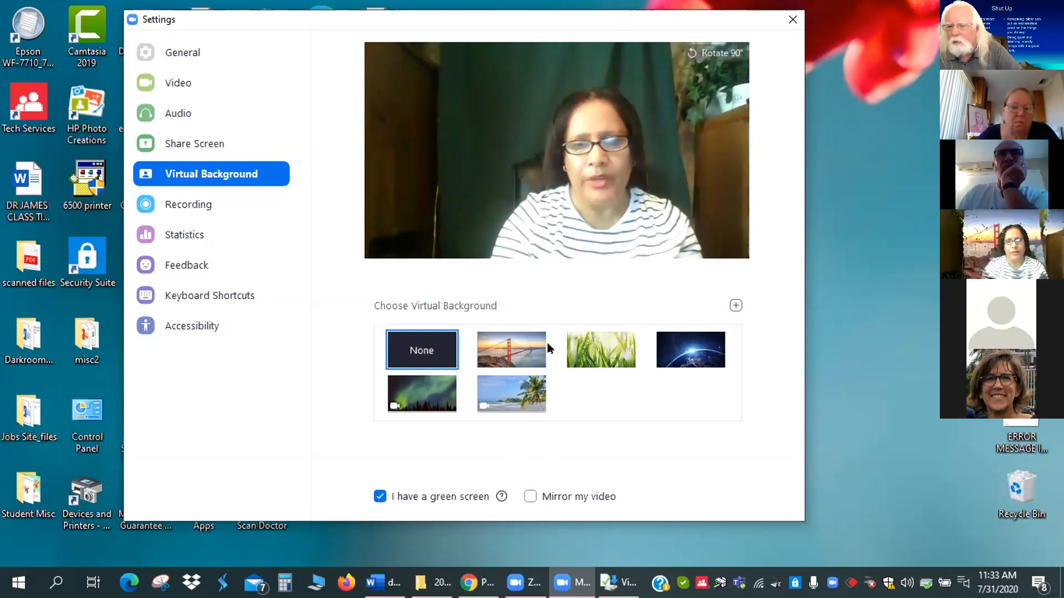
left_click(528, 341)
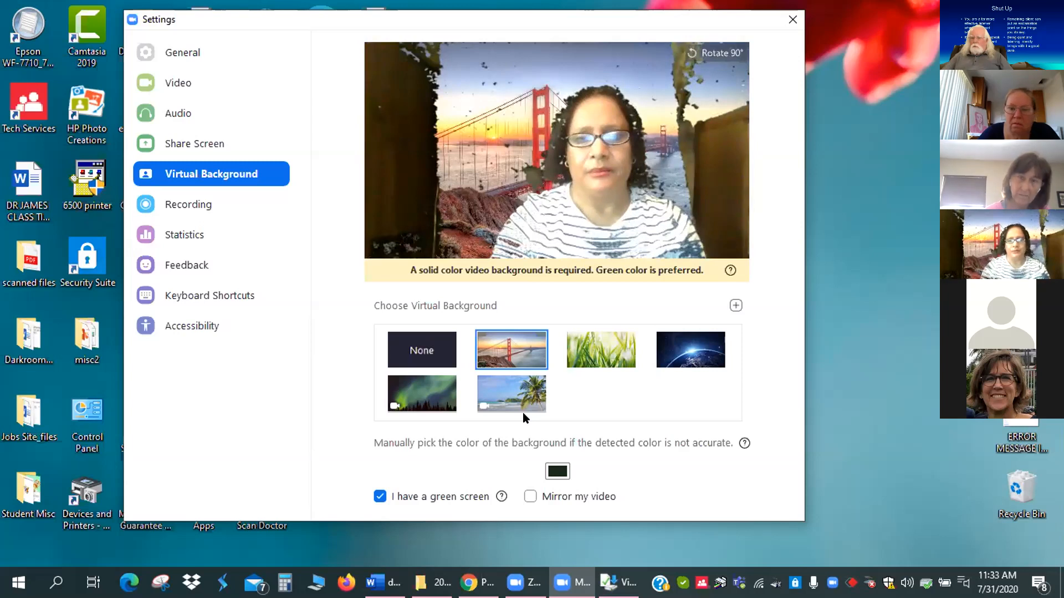
mouse_move(403, 409)
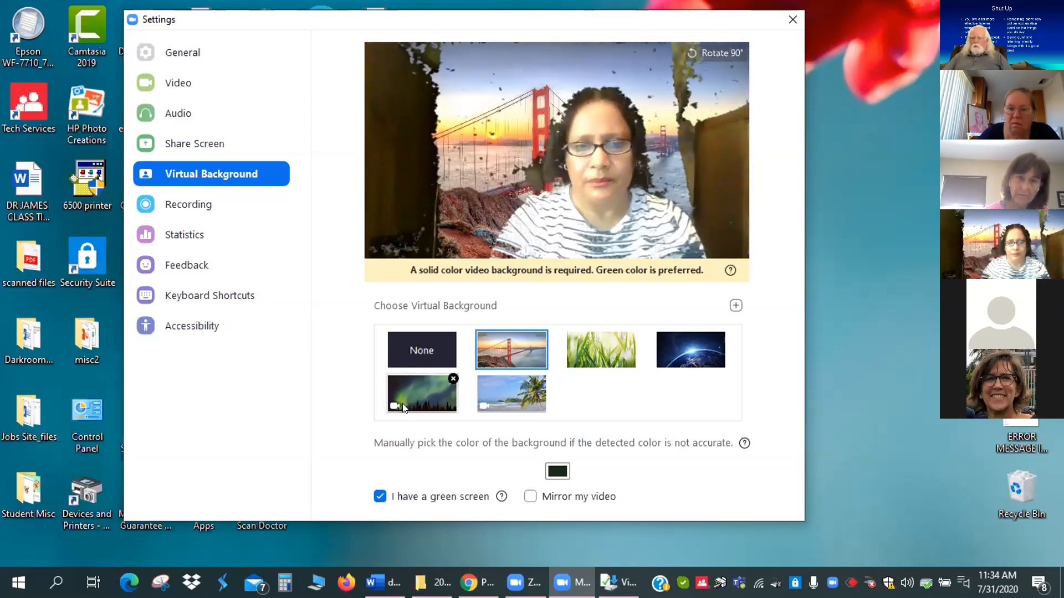
left_click(394, 408)
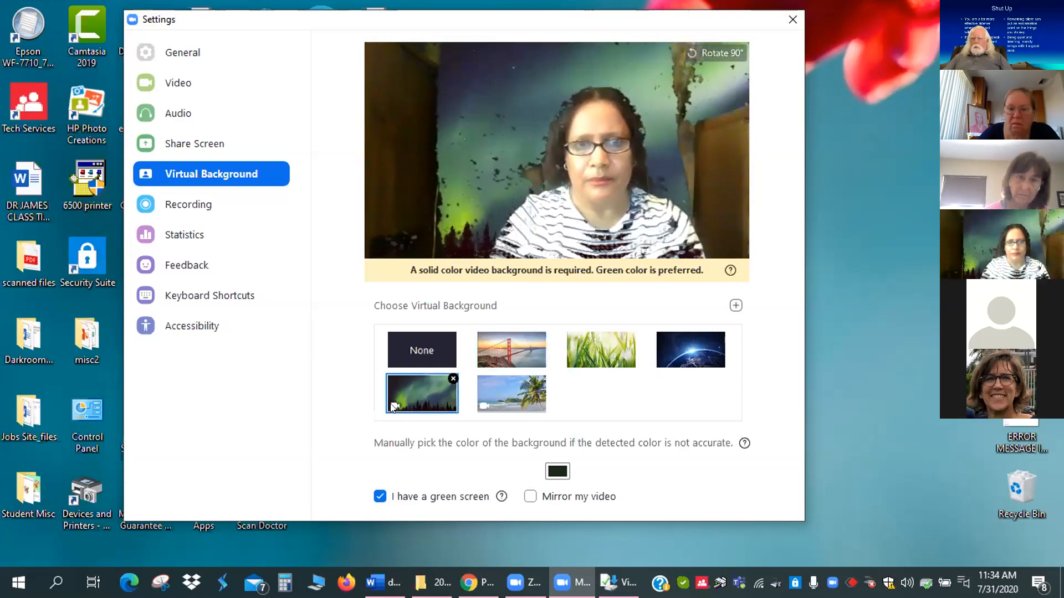
Manually pick the green curtain as the participant's background color and choose the grass image as the virtual background.
left_click(557, 471)
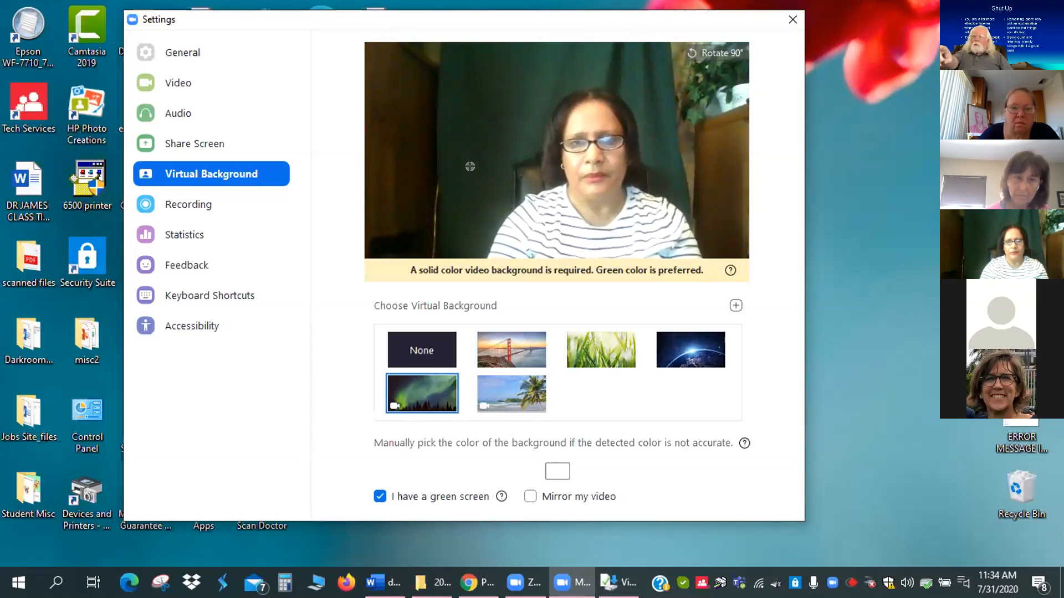
left_click(486, 128)
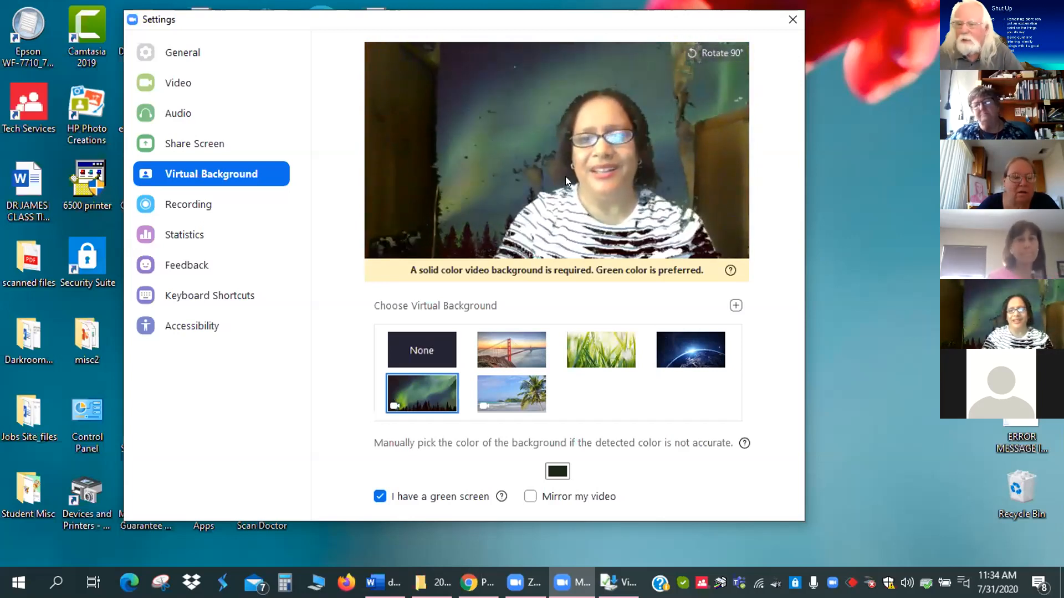
left_click(580, 351)
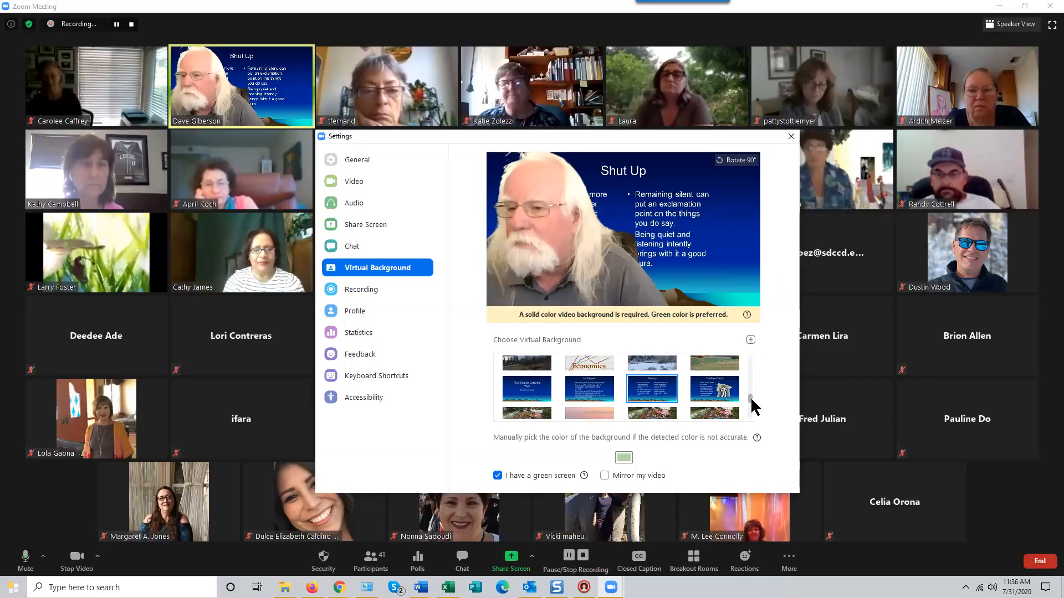
mouse_move(751, 397)
left_mouse_down()
mouse_move(750, 416)
mouse_move(748, 349)
mouse_move(759, 390)
left_mouse_up()
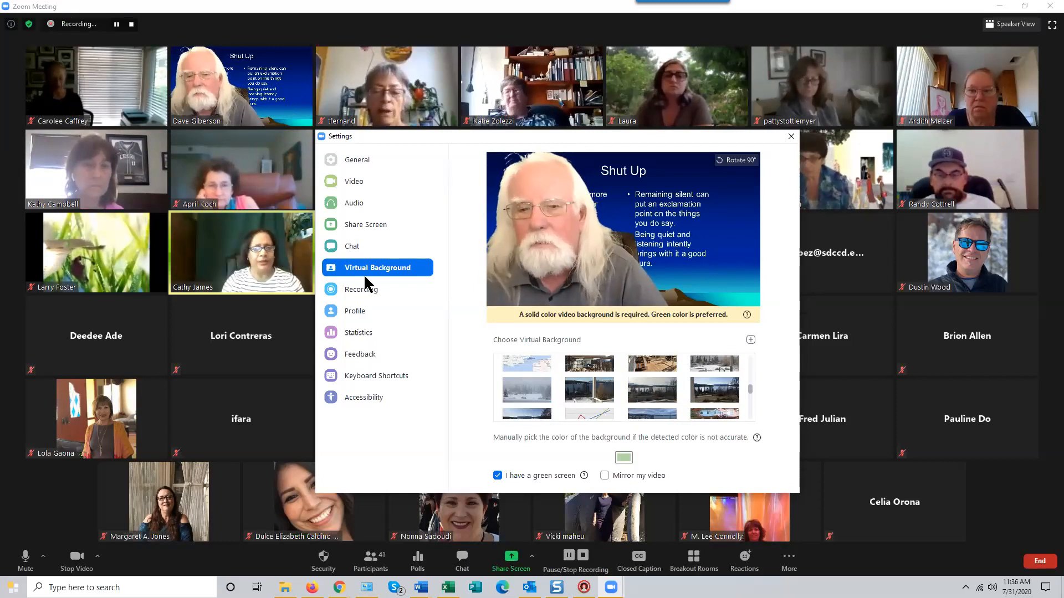
left_click_drag(750, 388, 746, 361)
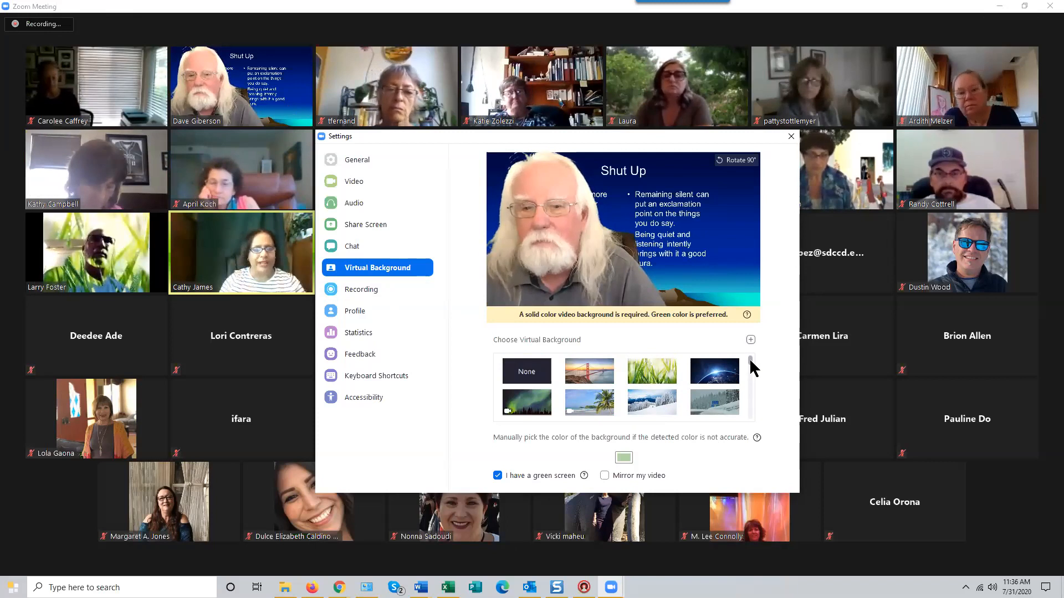
left_click_drag(749, 358, 749, 383)
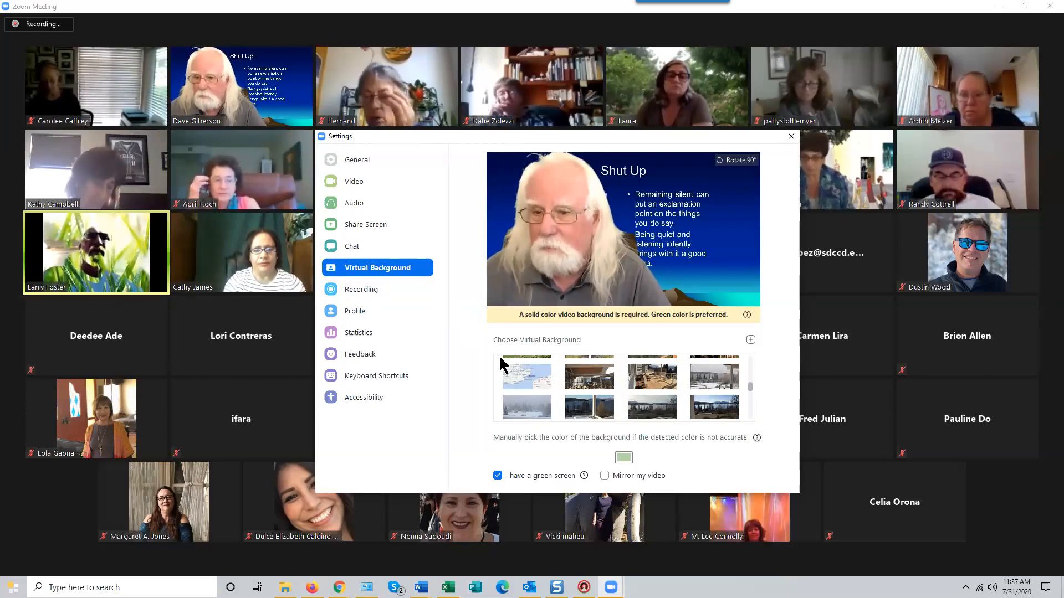
left_click_drag(749, 382, 748, 350)
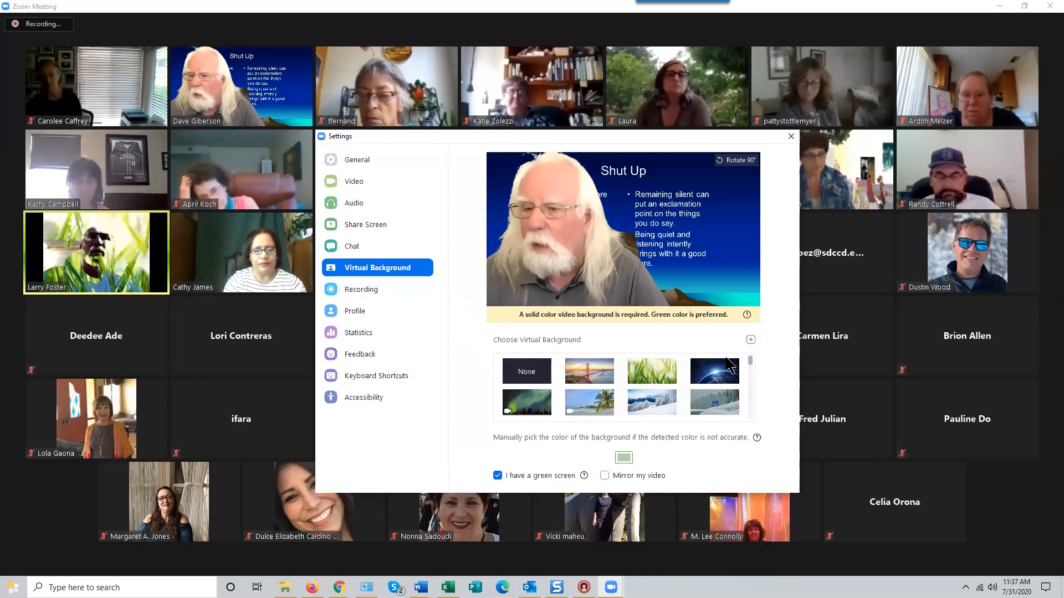
scroll(588, 387, "down", 1)
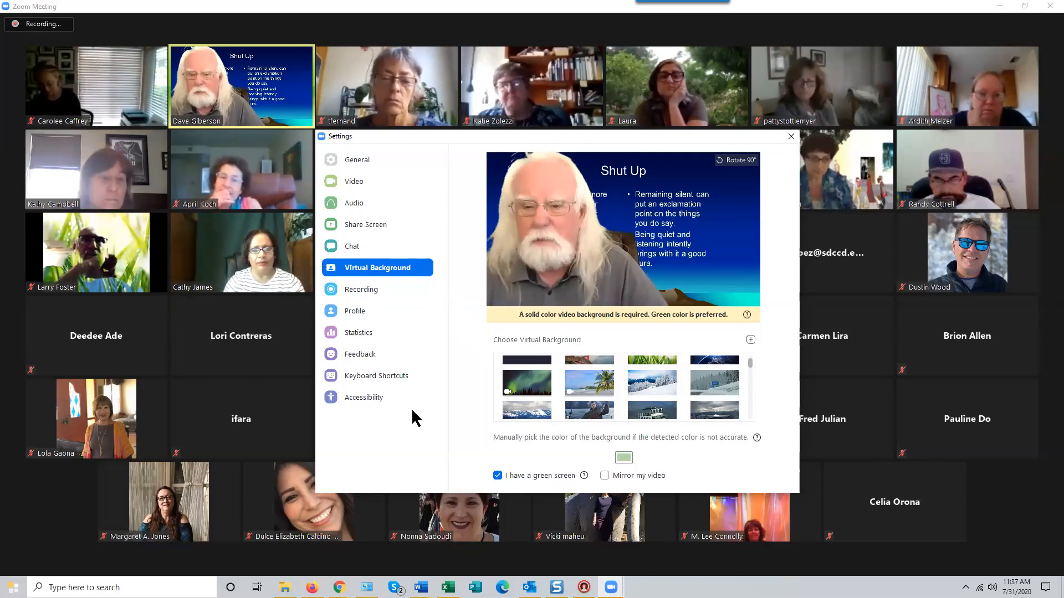
Switch to the Intermediate Zoom document in Google Docs in Chrome.
mouse_move(339, 588)
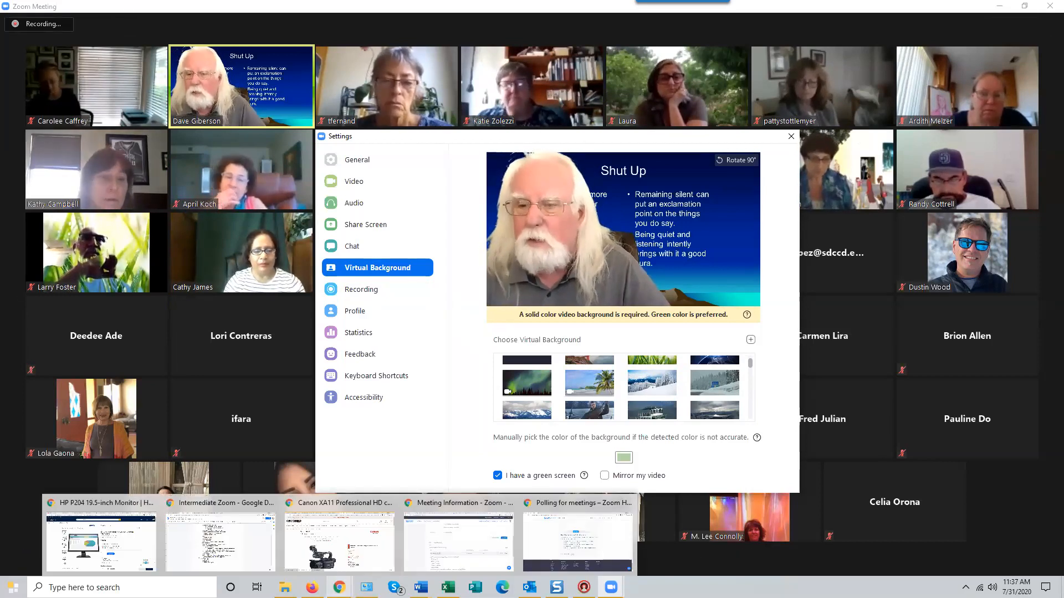
left_click(217, 547)
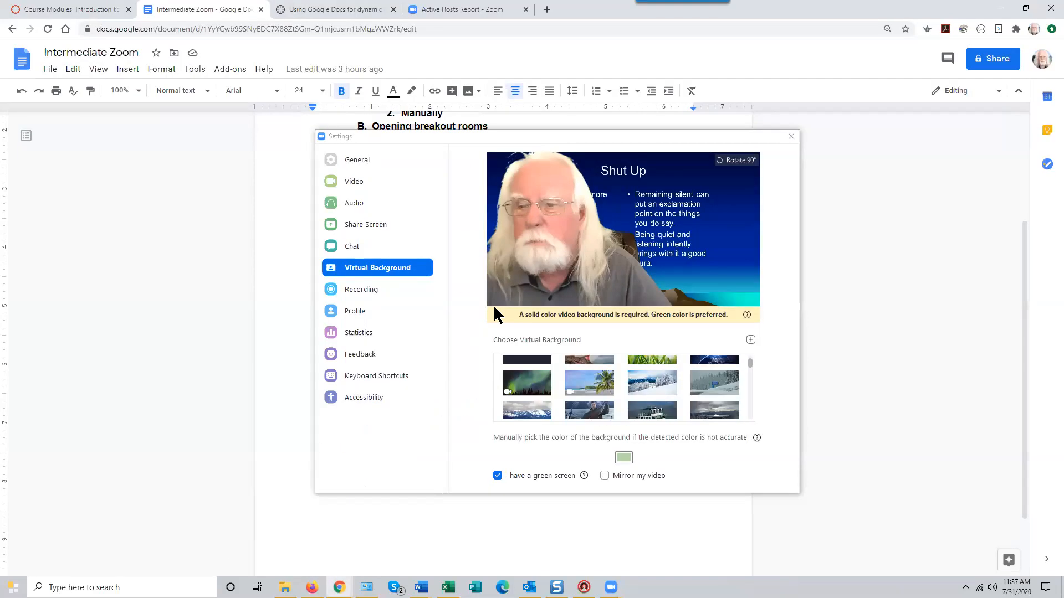
Close the Zoom Settings window and switch back to the Intermediate Zoom document in Chrome.
left_click_drag(653, 136, 654, 144)
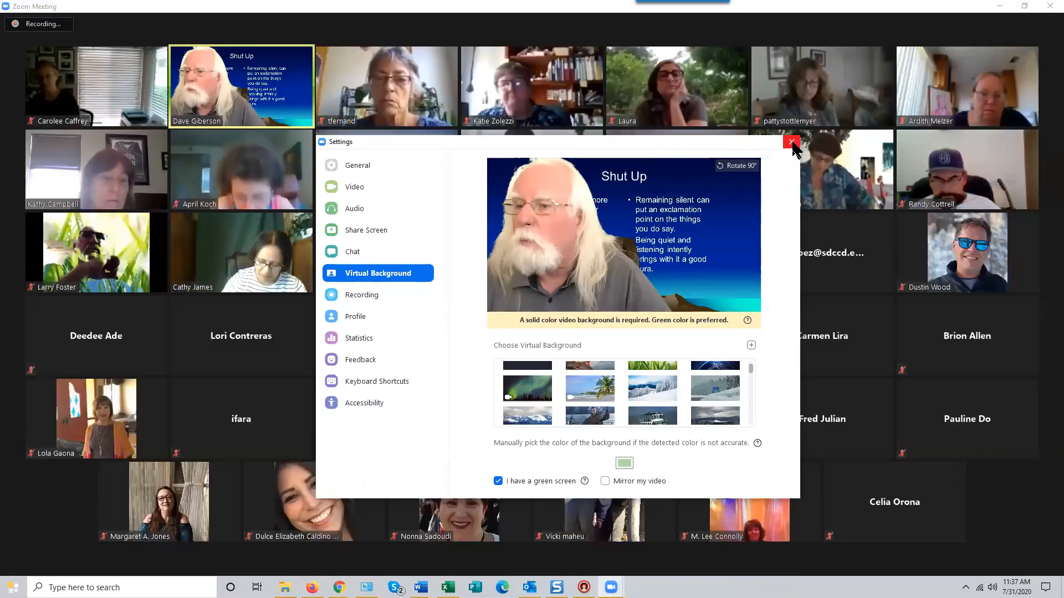
left_click(792, 143)
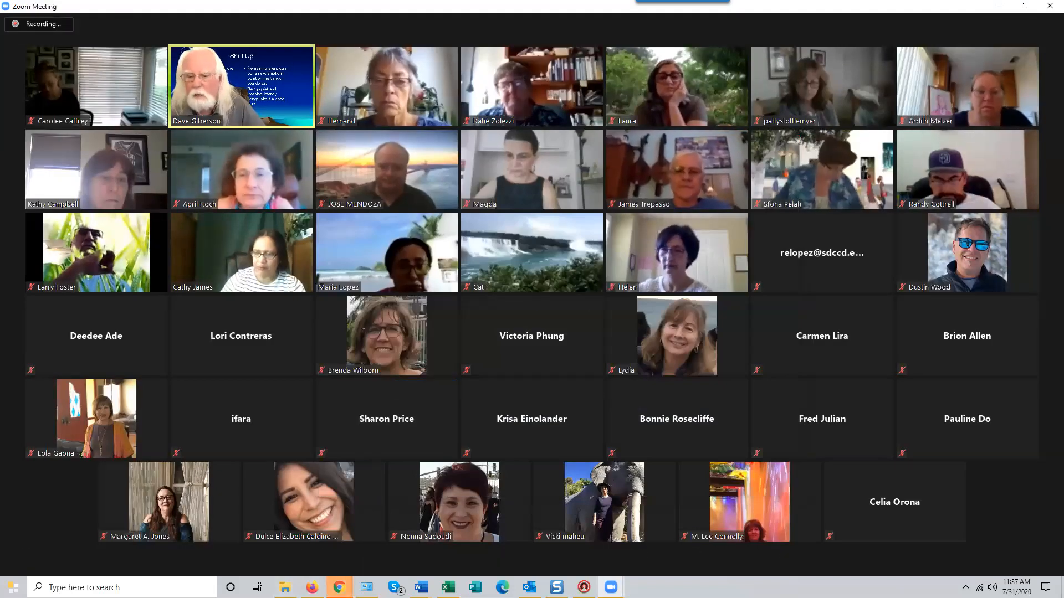
mouse_move(339, 587)
left_click(268, 553)
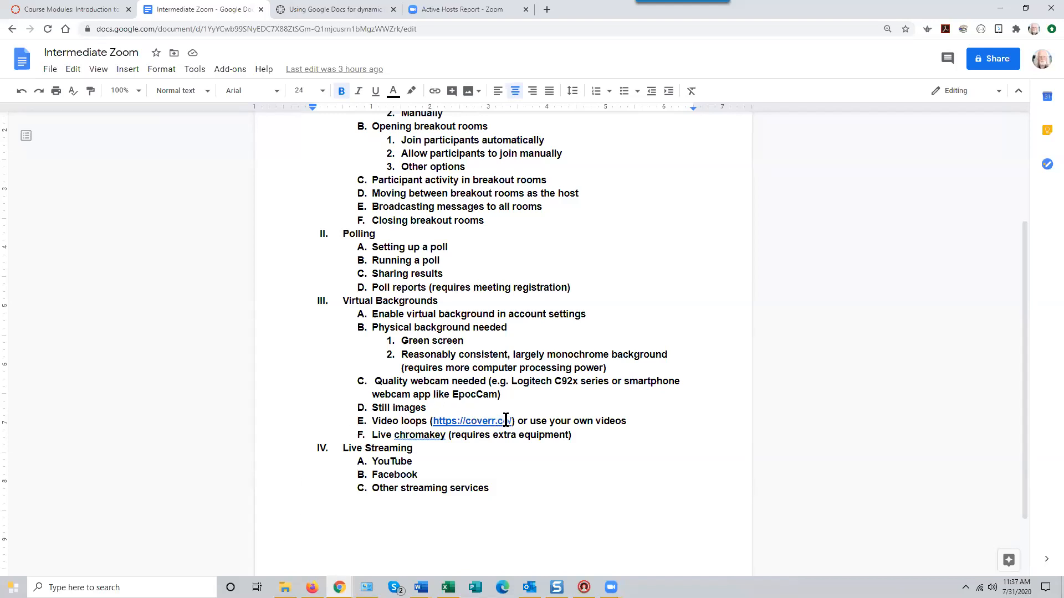
Open the coverr.co link from the document's Video loops line and go to the site's Zoom Virtual Backgrounds collection.
left_click(472, 421)
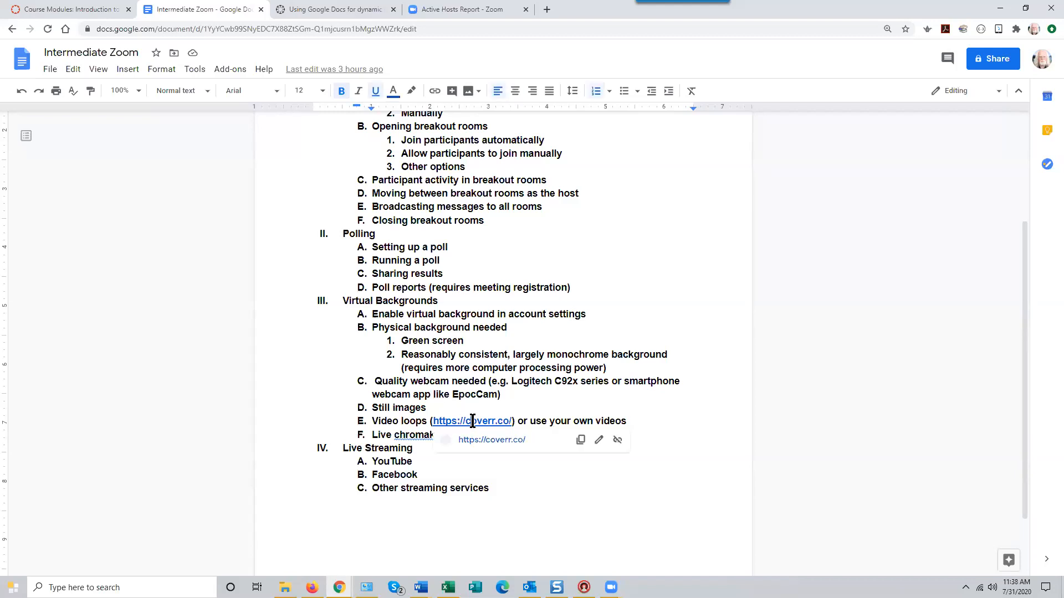
left_click(485, 441)
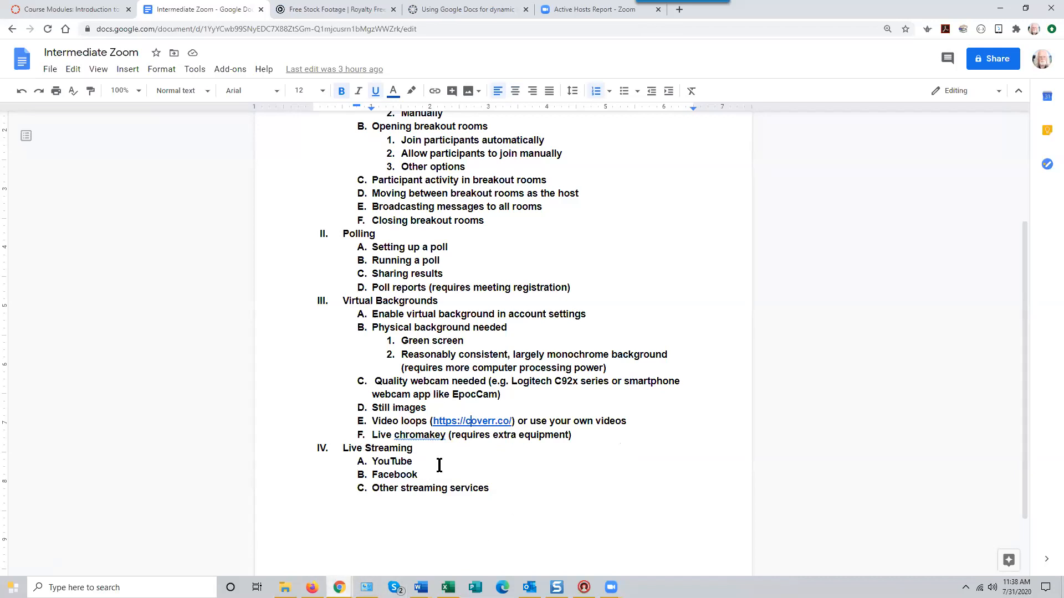
left_click(487, 421)
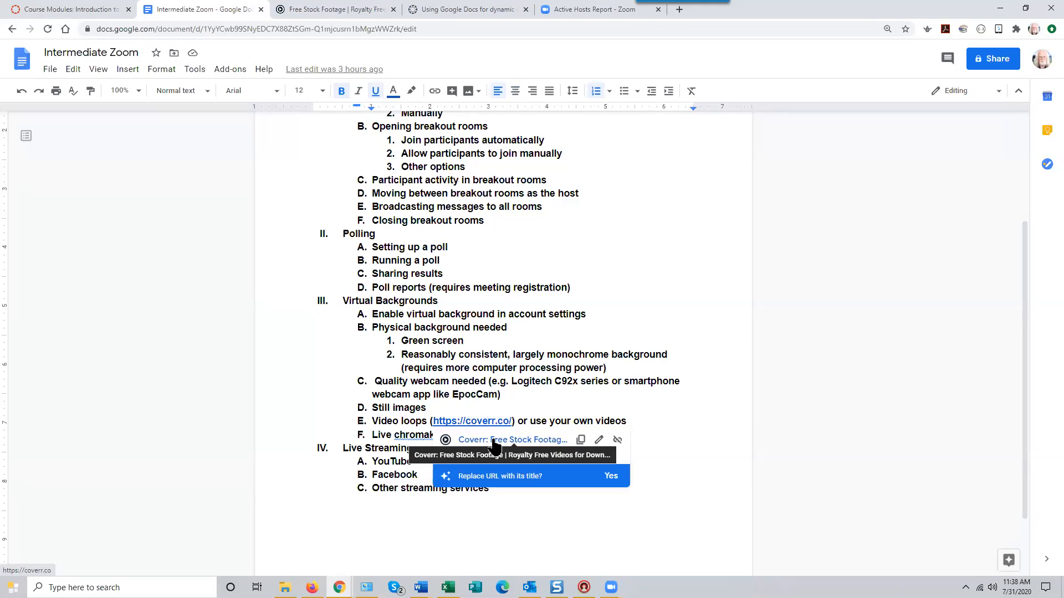
left_click(493, 440)
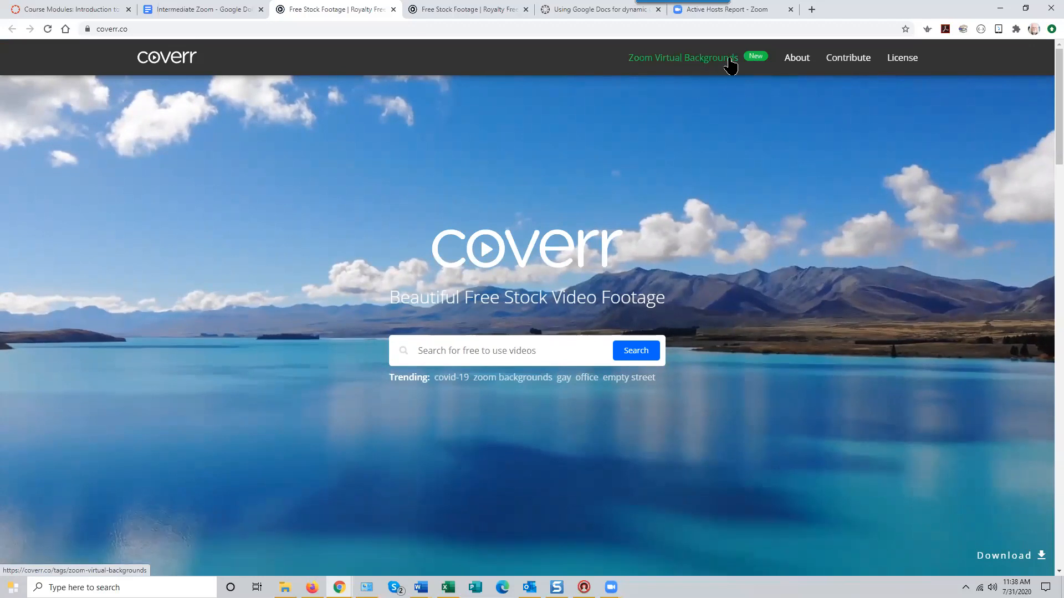
left_click(756, 63)
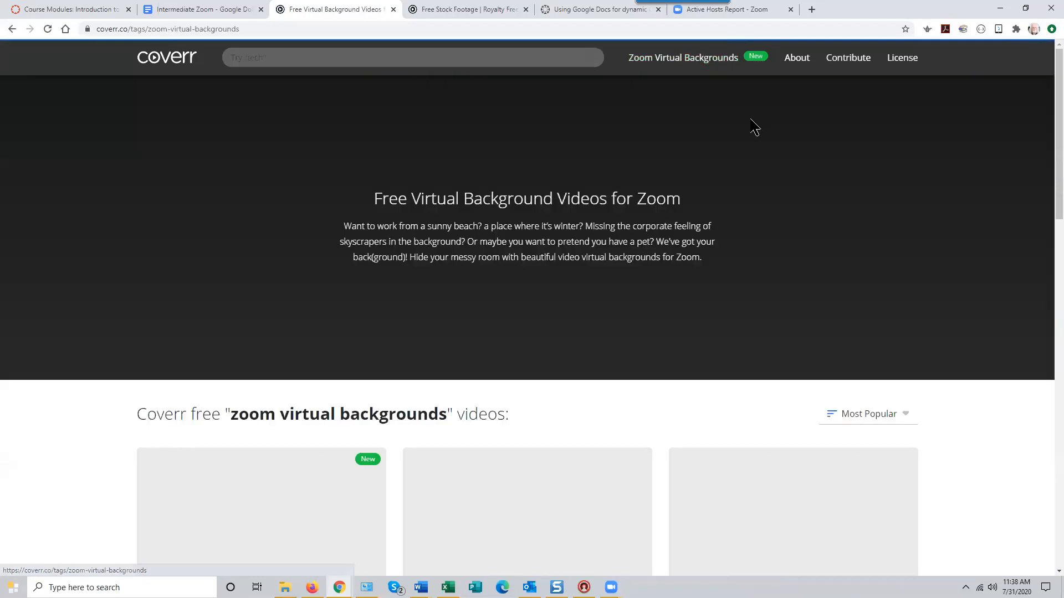
Browse the free Zoom background videos, open Landscape in Algarve, Portugal, and start its free download.
scroll(738, 381, "down", 4)
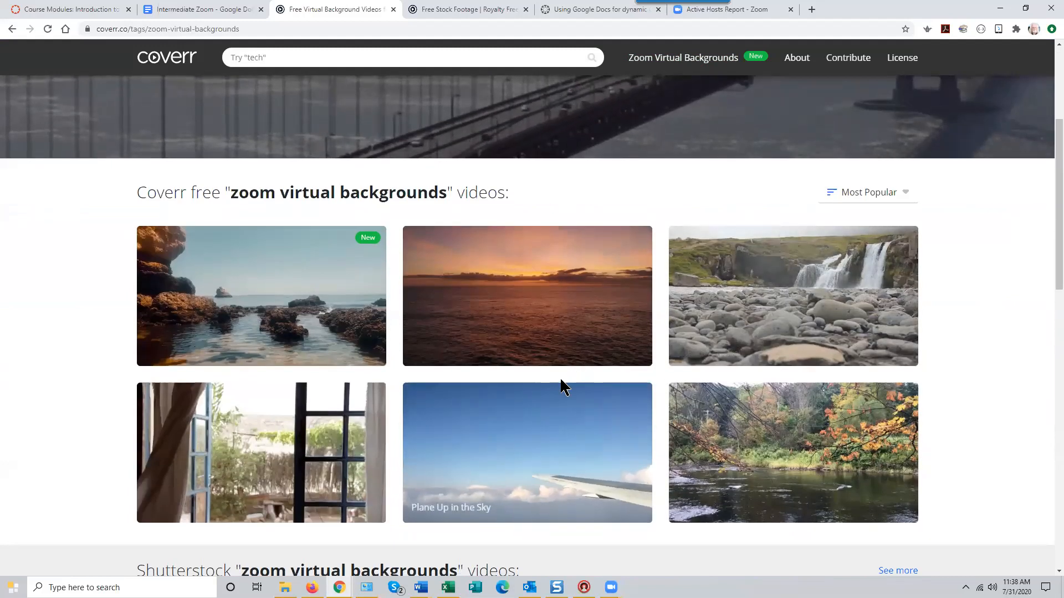
scroll(511, 364, "down", 1)
scroll(511, 365, "down", 2)
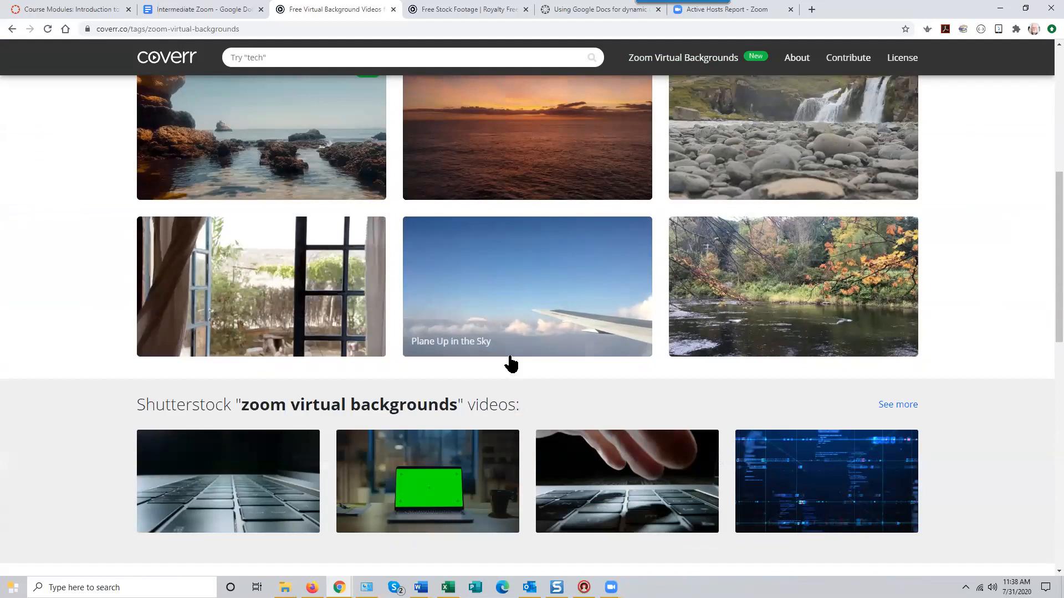
scroll(723, 314, "down", 1)
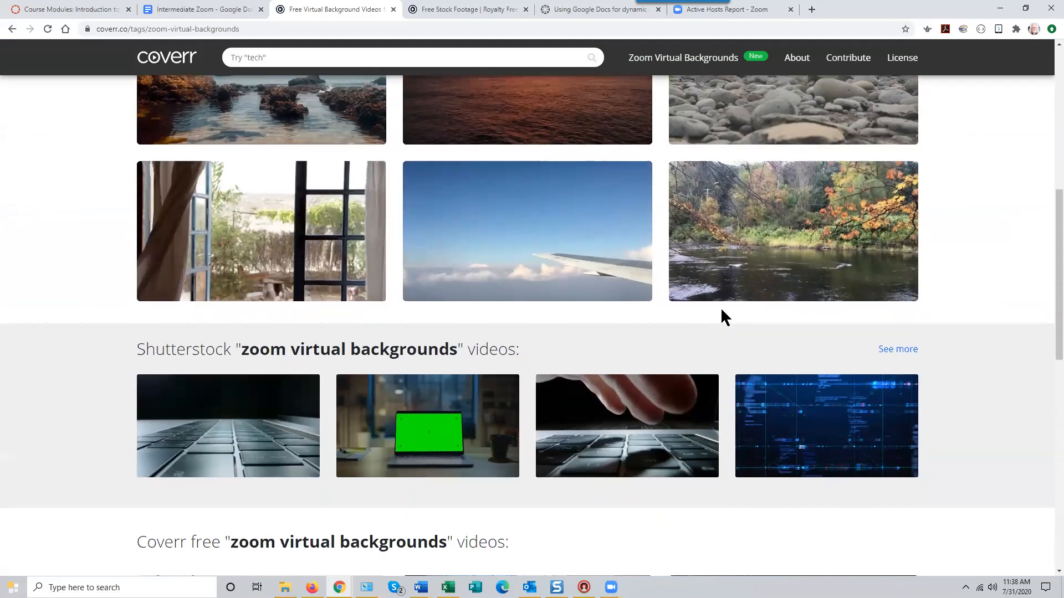
scroll(531, 326, "up", 1)
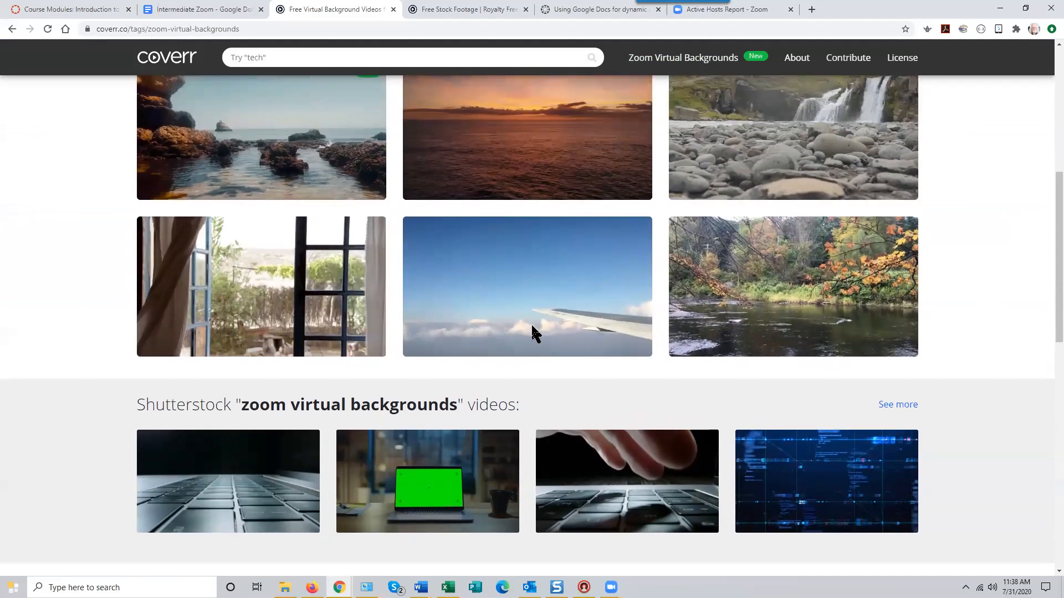
scroll(533, 333, "up", 2)
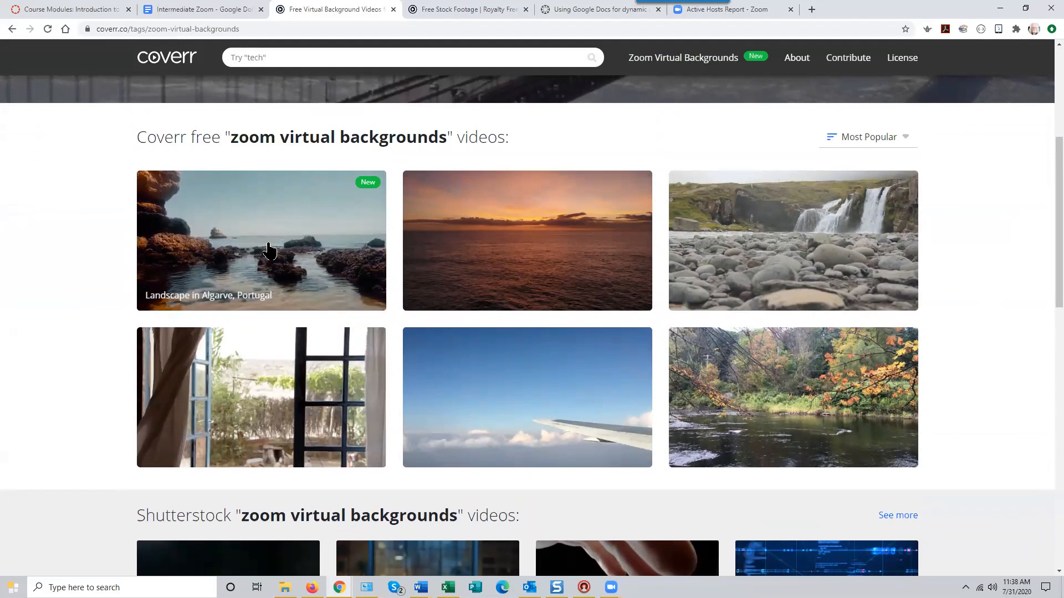
left_click(287, 252)
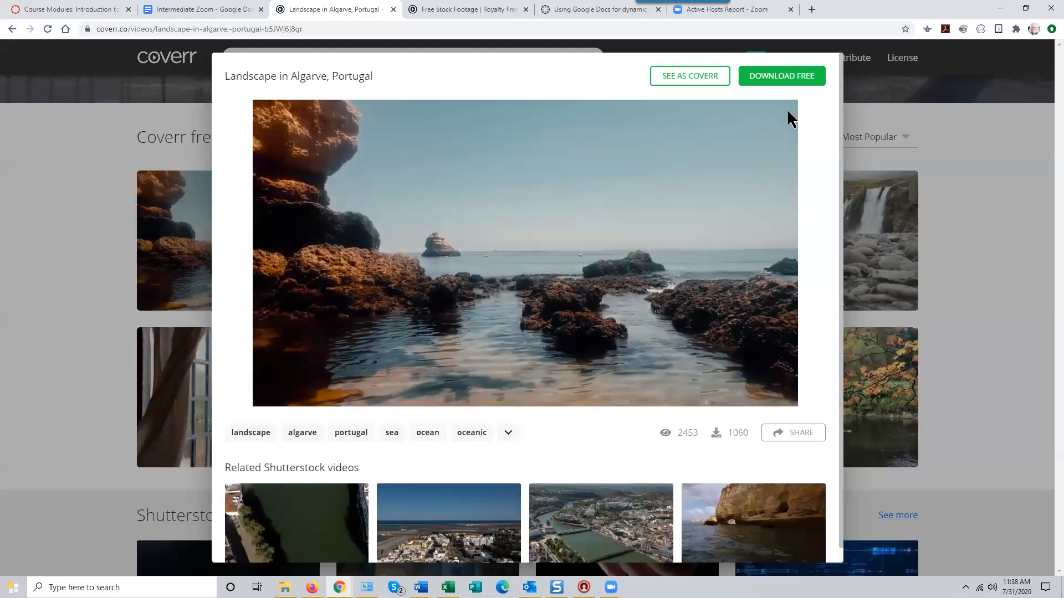
left_click(780, 75)
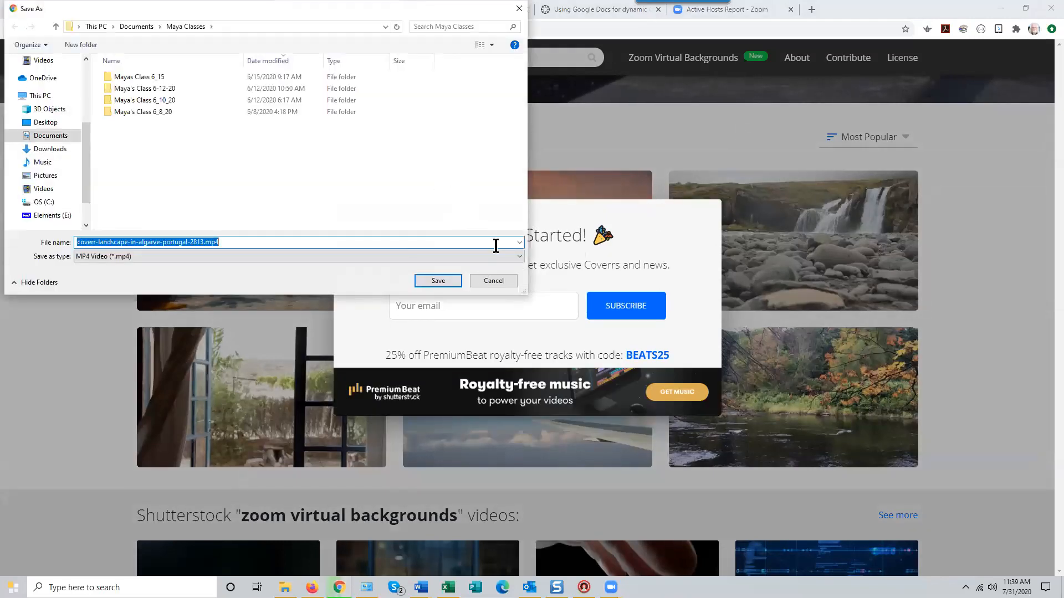
Save coverr-landscape-in-algarve-portugal-2813.mp4 in the Videos folder and switch to the Zoom meeting window.
left_click(47, 191)
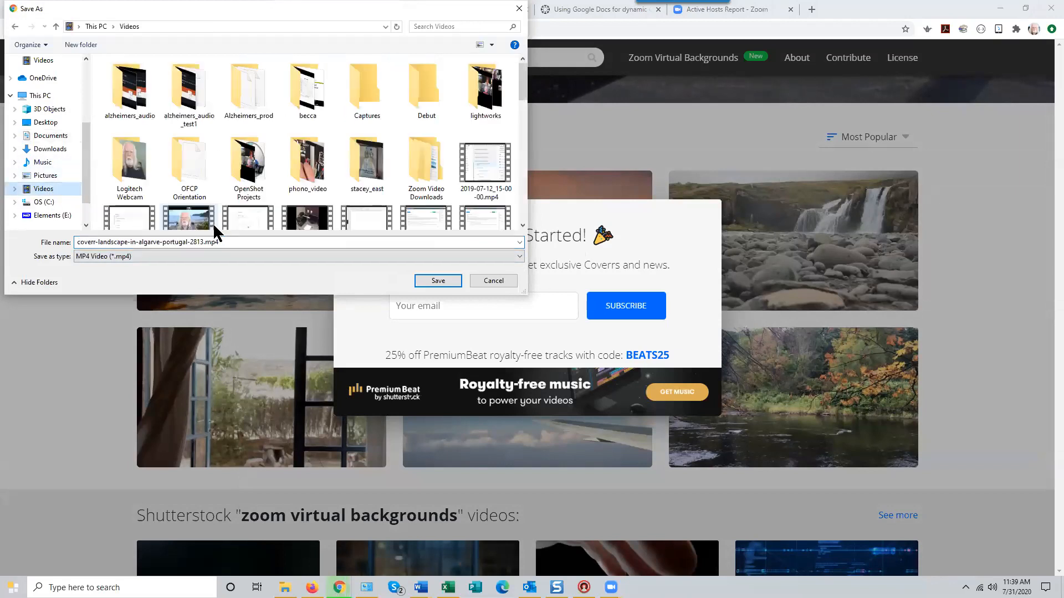
left_click(438, 281)
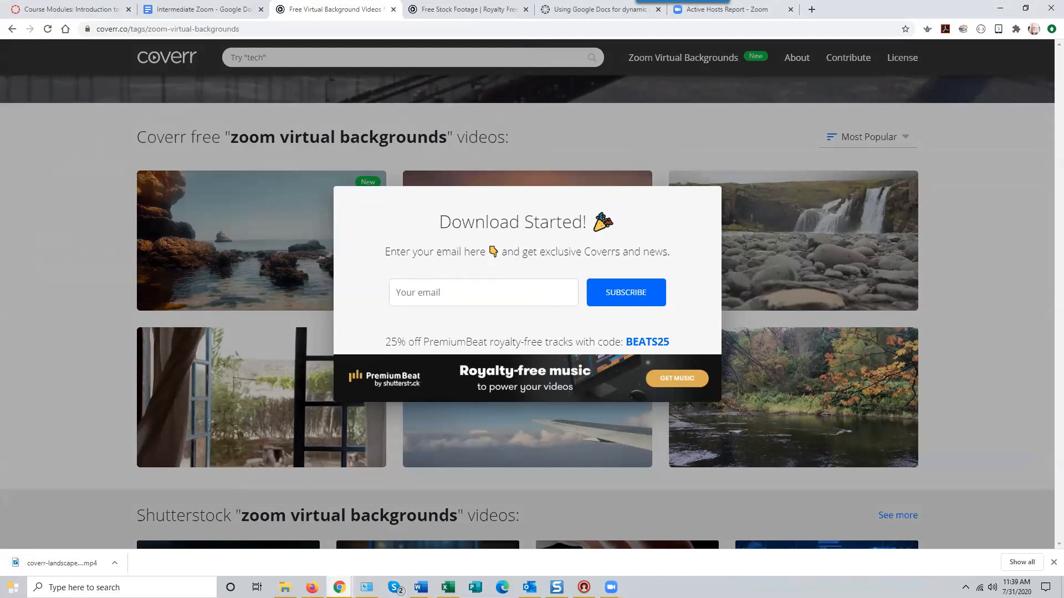
mouse_move(611, 586)
left_click(657, 549)
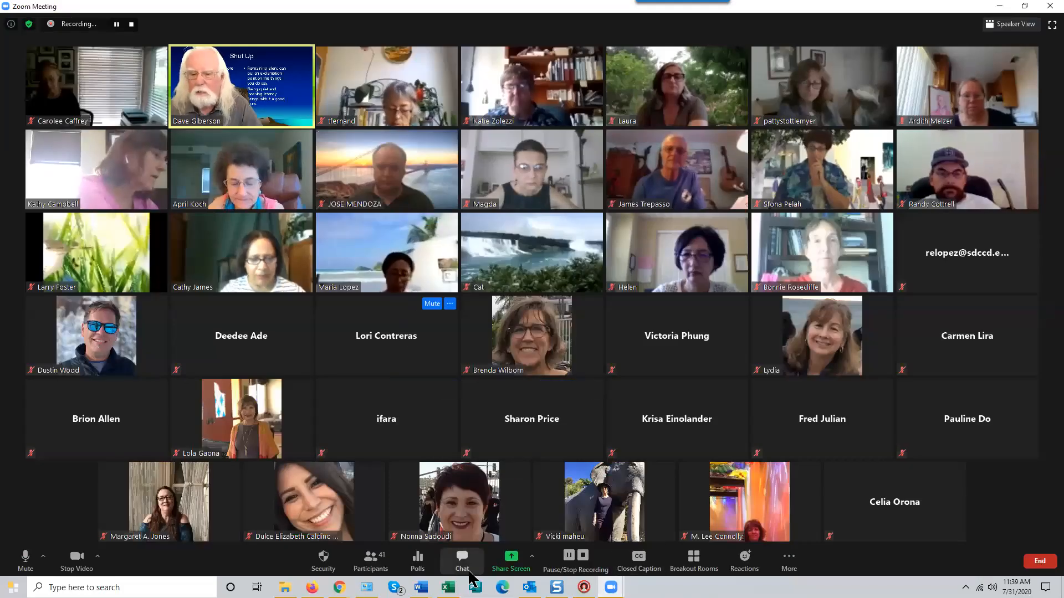
Add the video coverr-landscape-in-algarve-portugal-2813.mp4 from the Videos folder as the virtual background and close the settings.
left_click(97, 556)
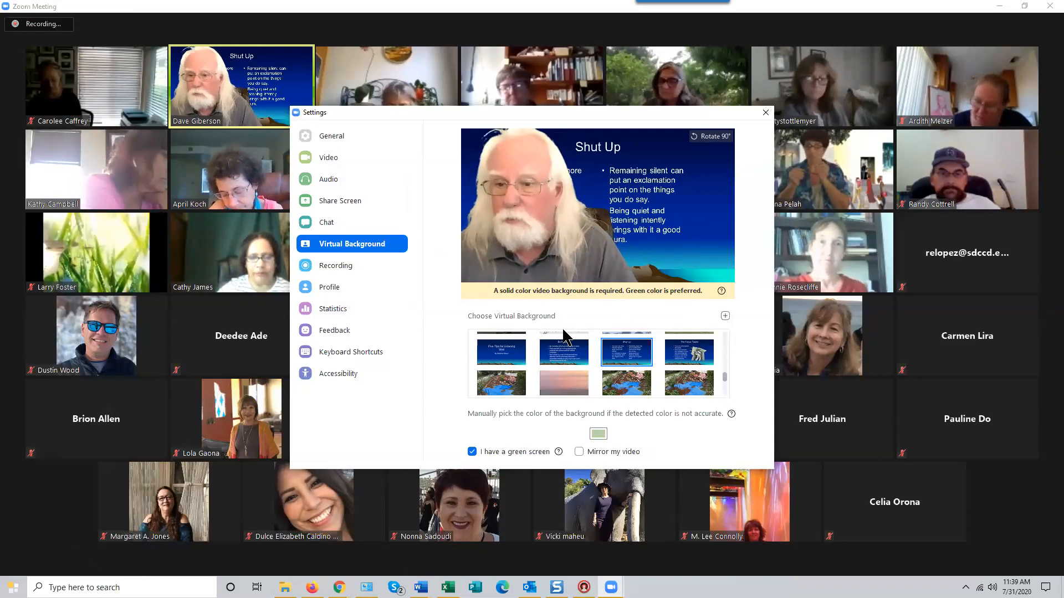
left_click(725, 316)
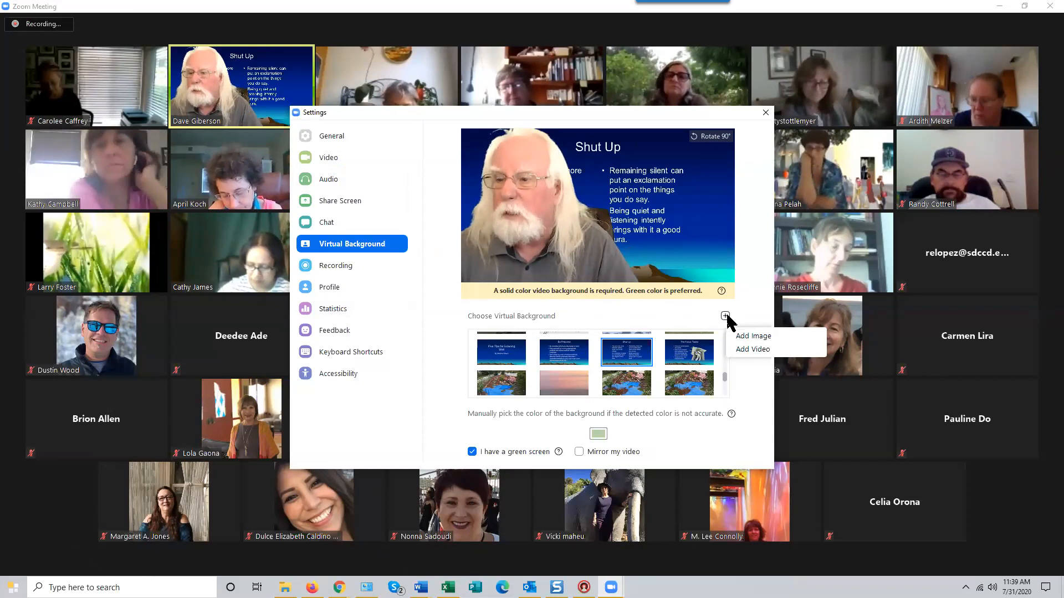
left_click(754, 349)
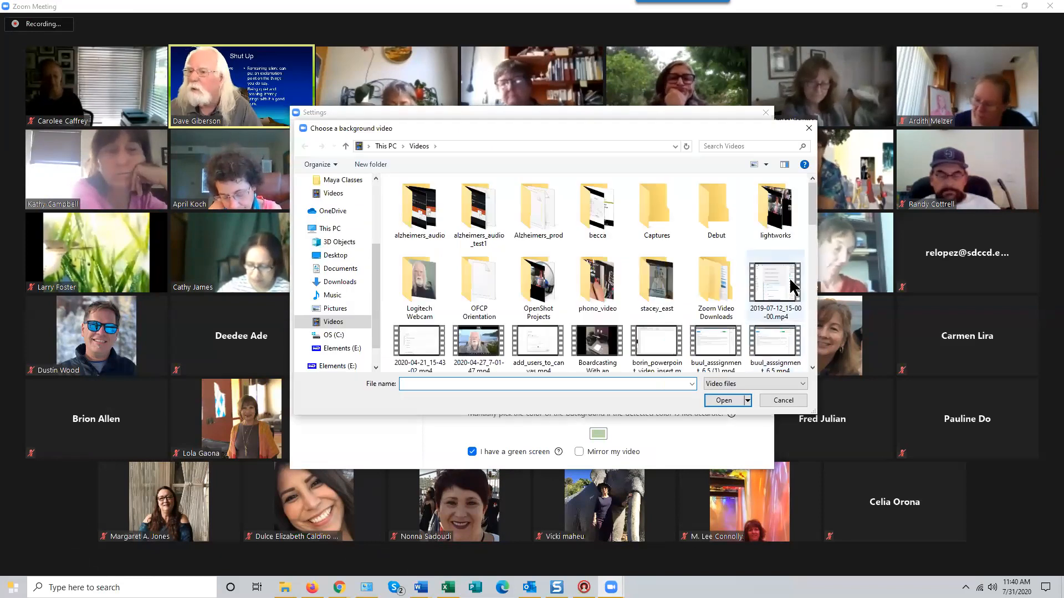
left_click_drag(814, 213, 793, 195)
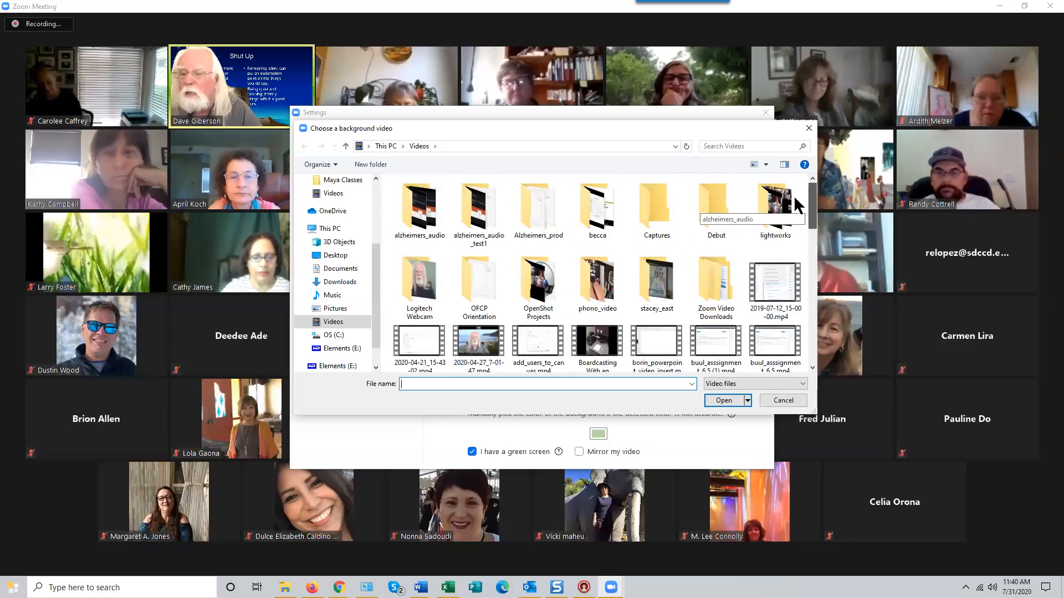
scroll(798, 223, "down", 1)
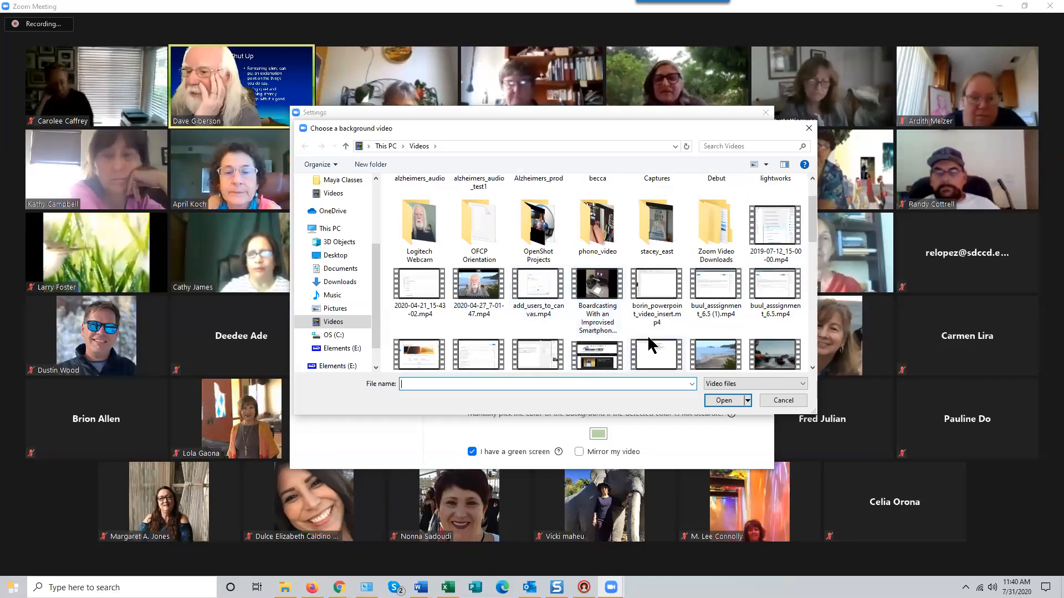
scroll(649, 344, "down", 1)
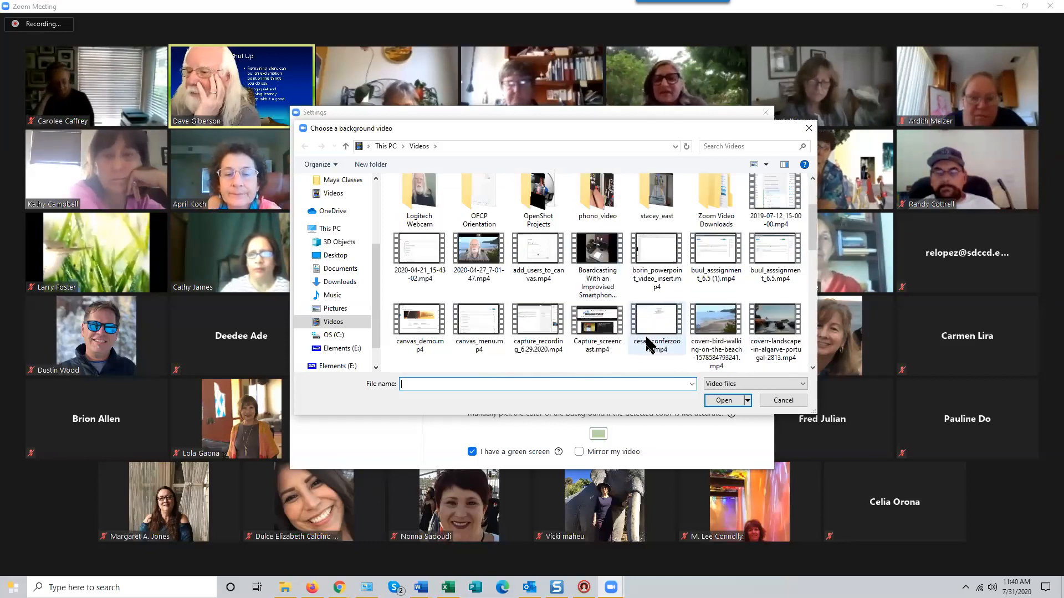
left_click(774, 321)
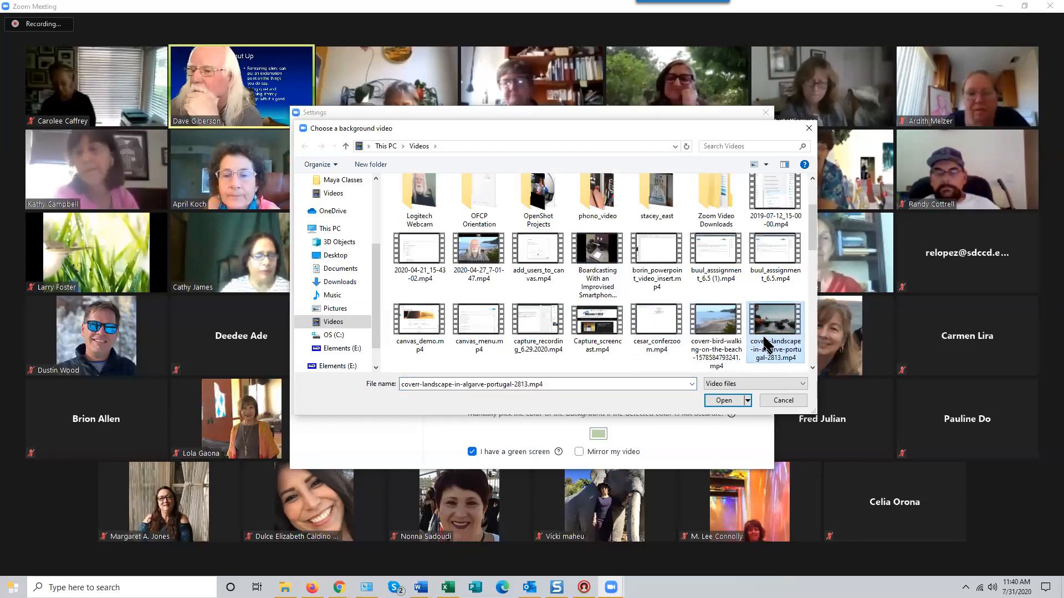
left_click(732, 401)
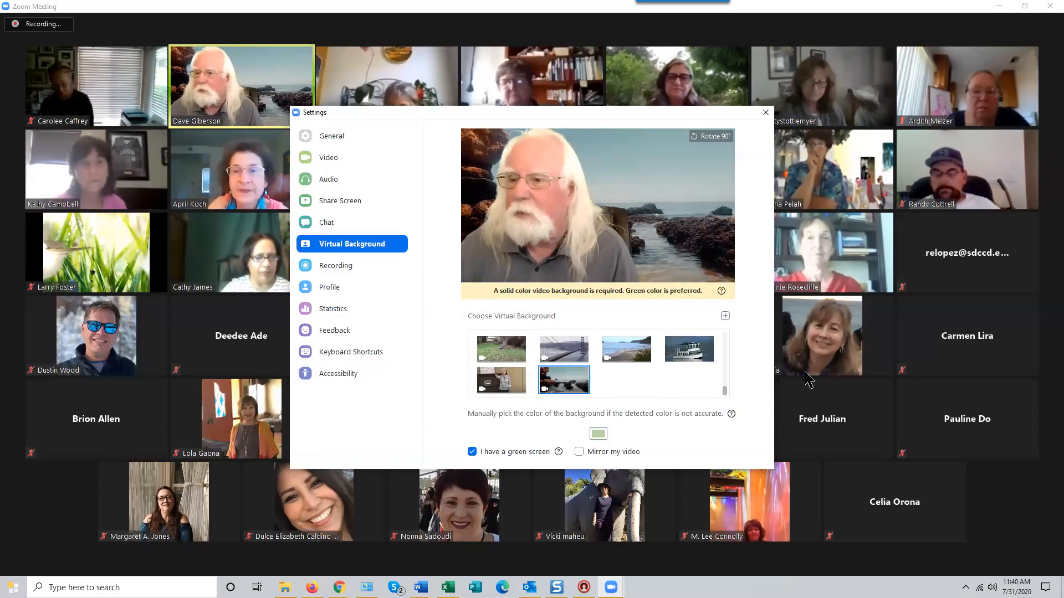
left_click(725, 316)
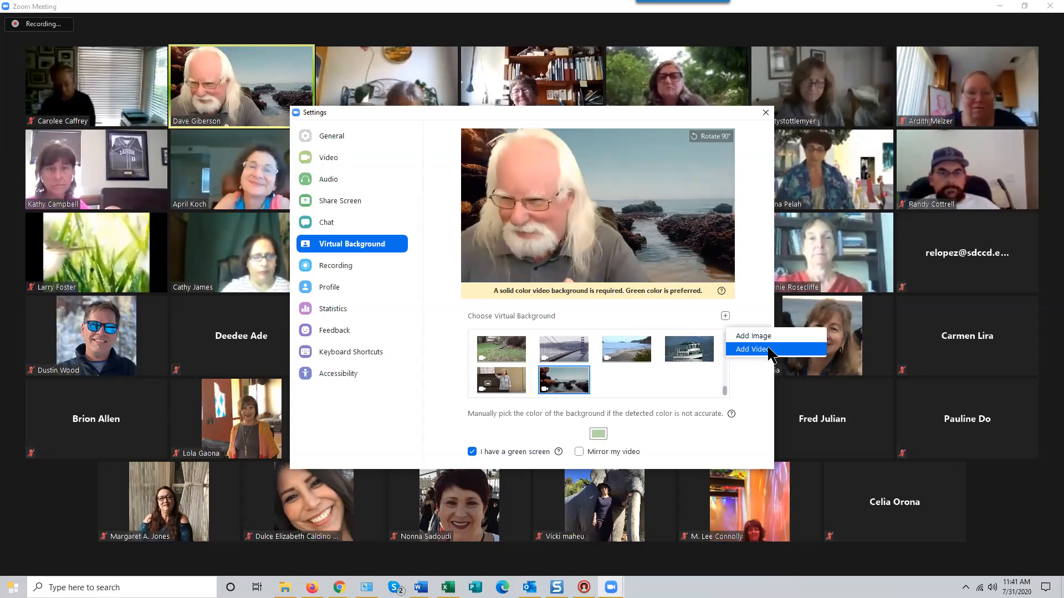
left_click(747, 383)
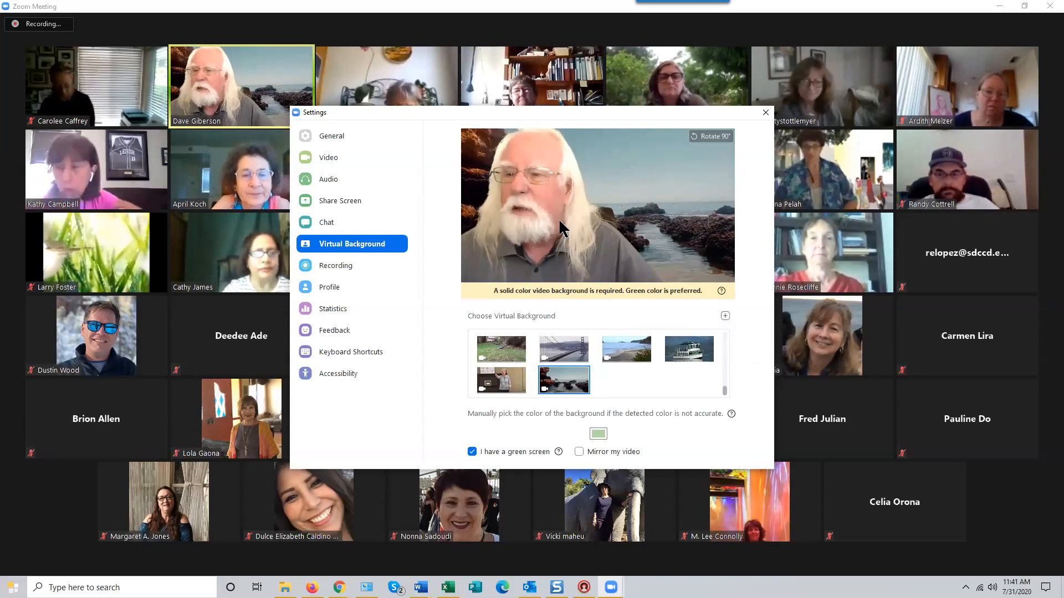
left_click(765, 113)
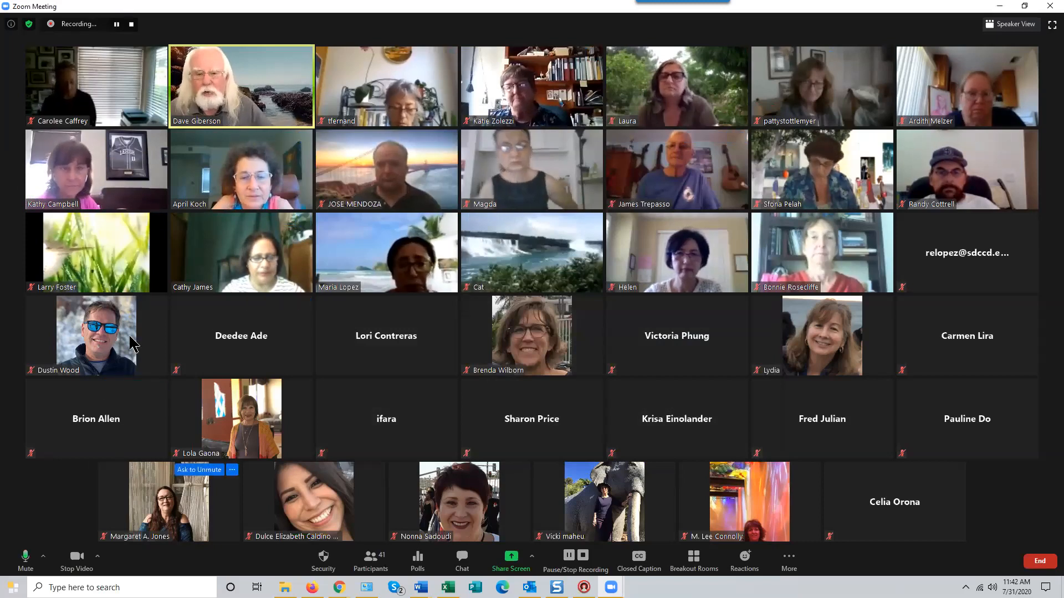
Switch the camera to Blackmagic Design and set the virtual background to None.
left_click(98, 558)
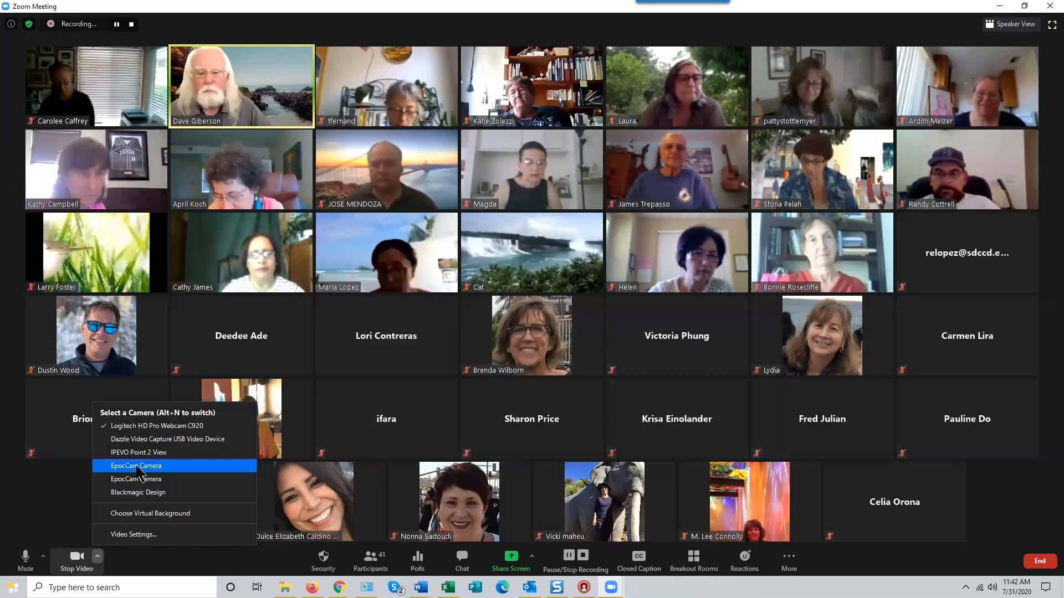
left_click(138, 492)
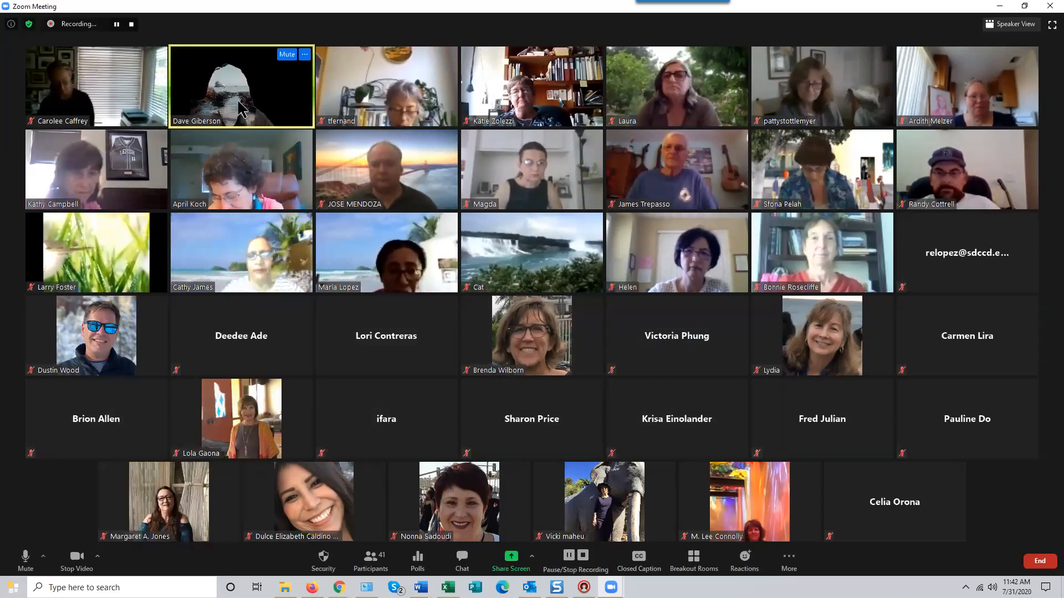
left_click(97, 564)
left_click(139, 513)
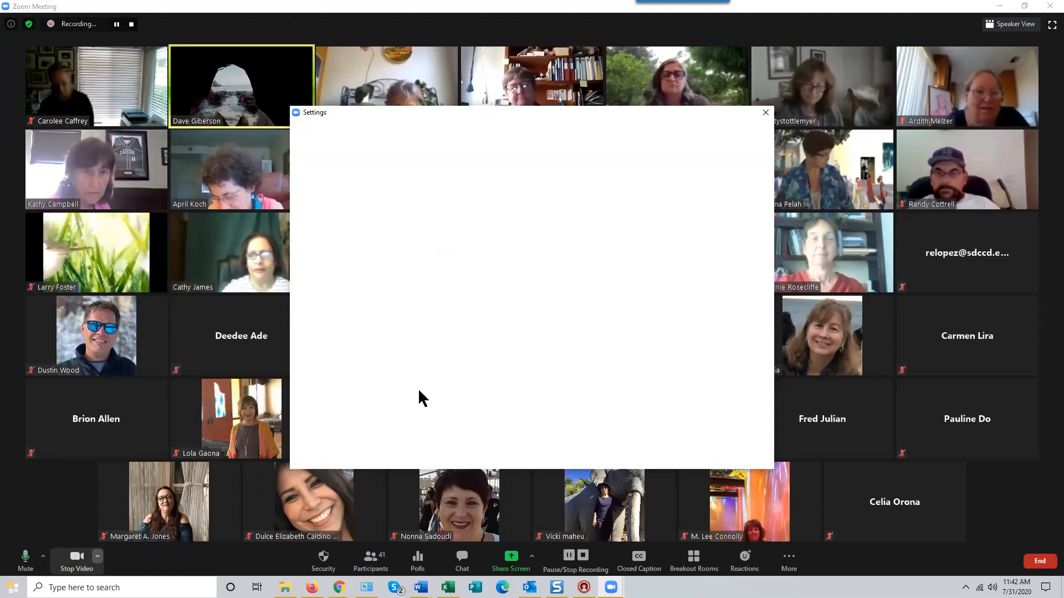
left_click_drag(725, 393, 722, 326)
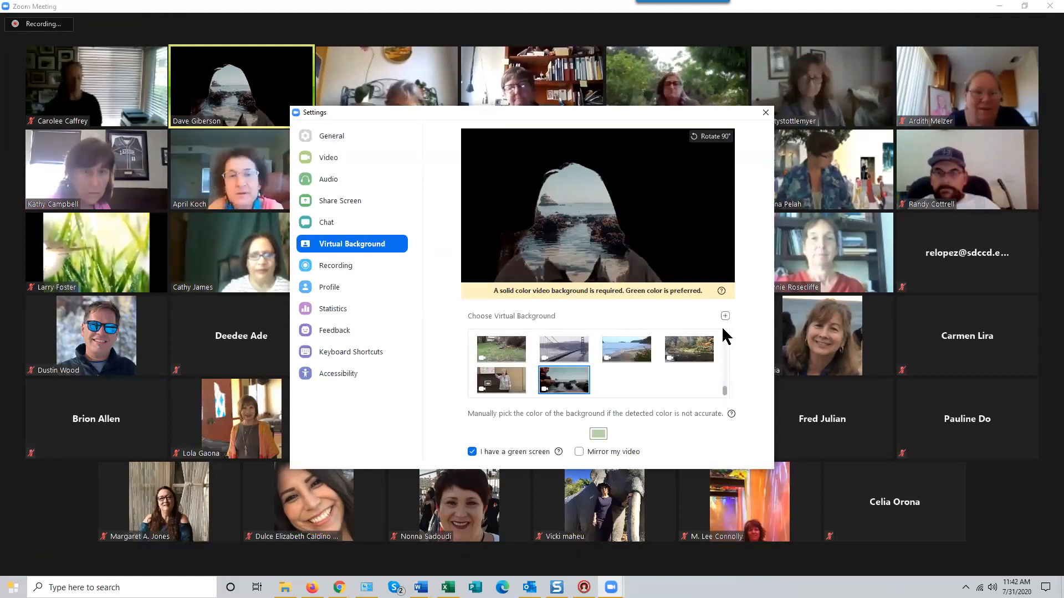
left_click(516, 357)
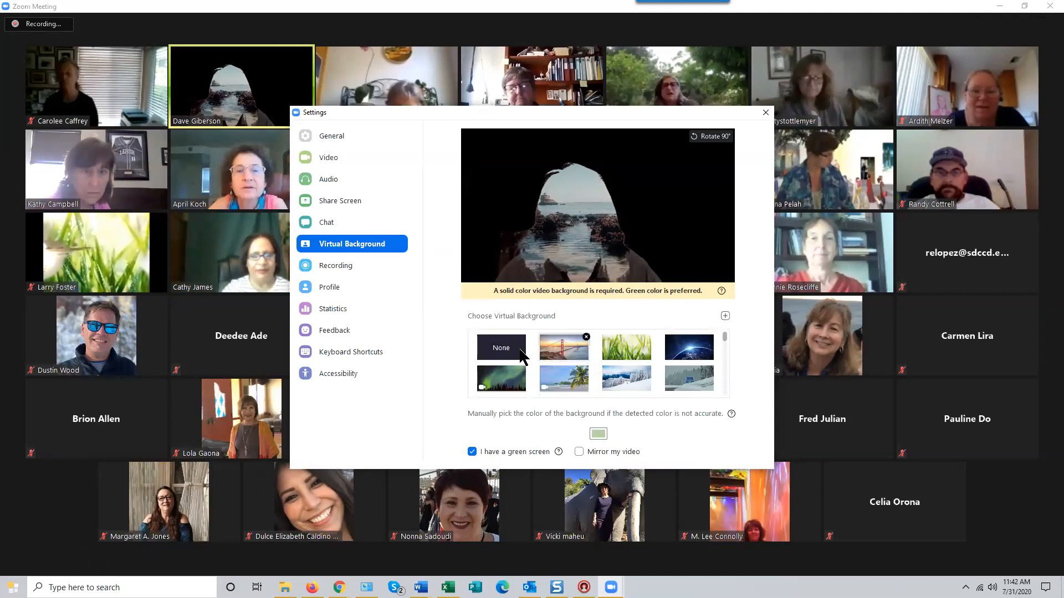
left_click(766, 114)
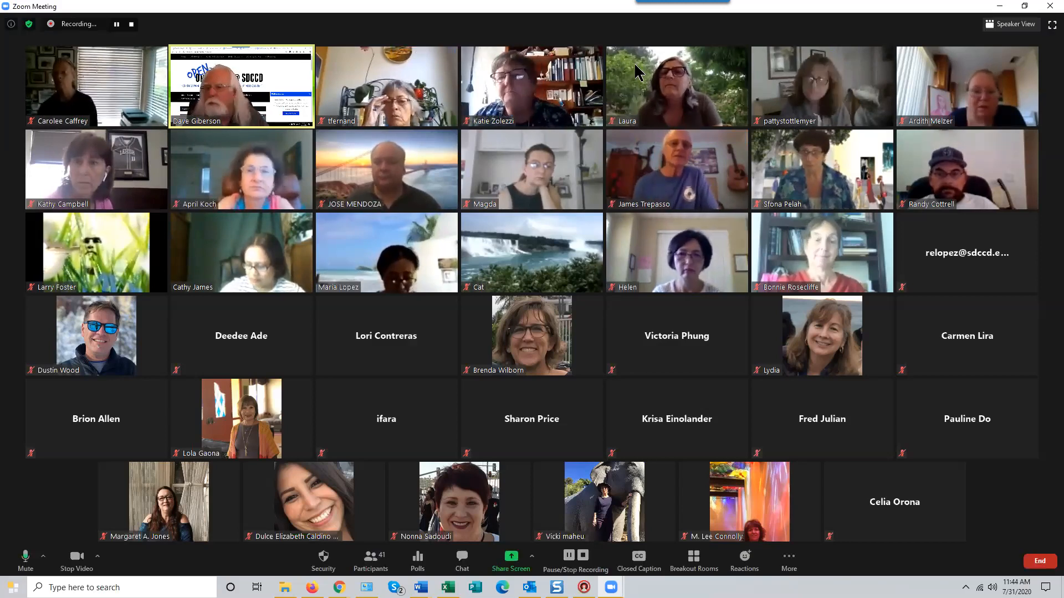
Compare the meeting's speaker view with its gallery view, ending in gallery view.
left_click(998, 26)
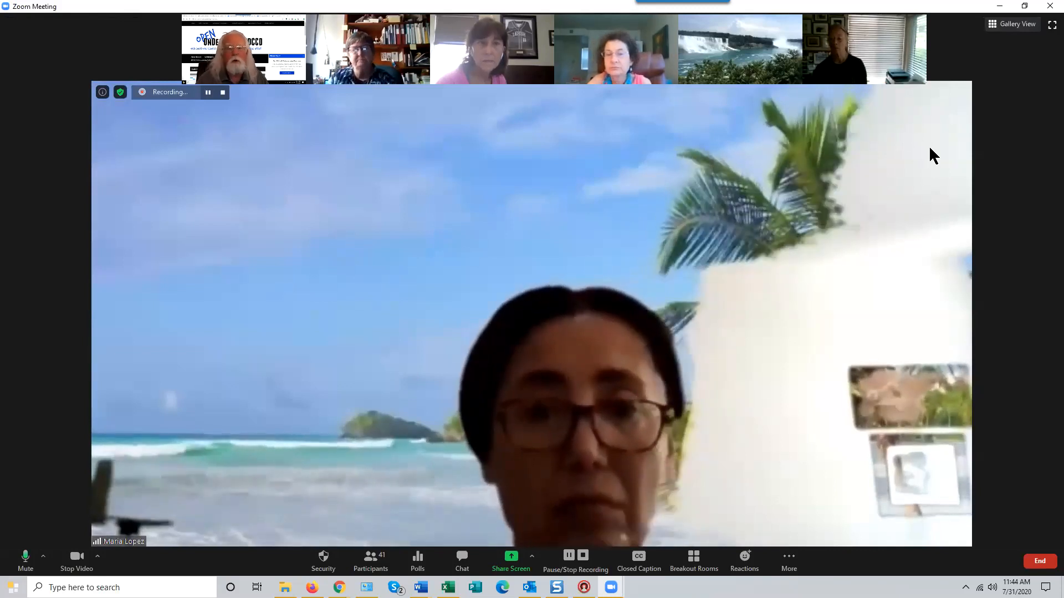
left_click(1010, 25)
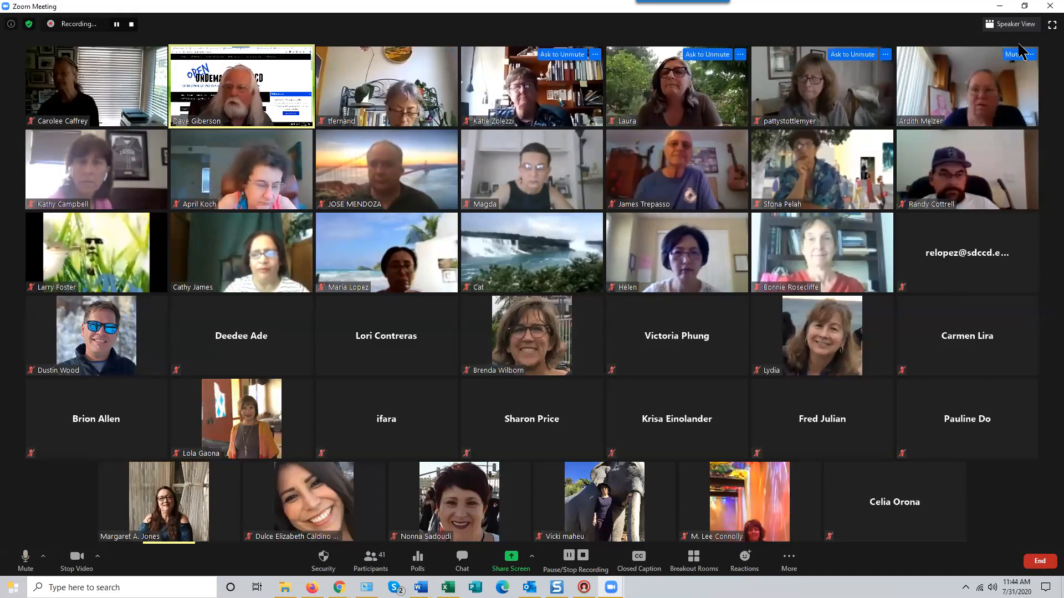
left_click(1019, 25)
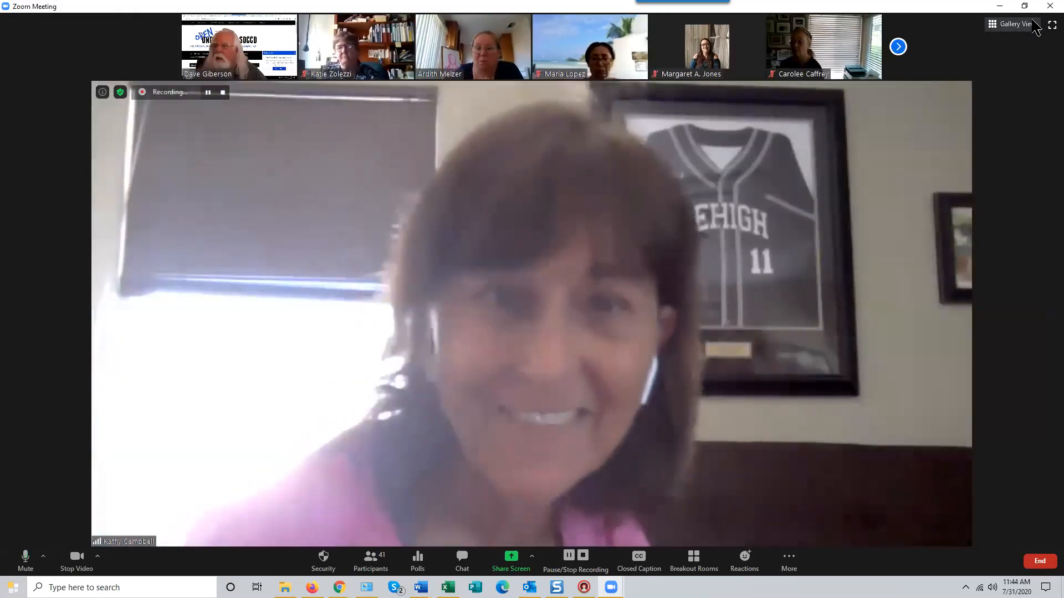
left_click(1016, 24)
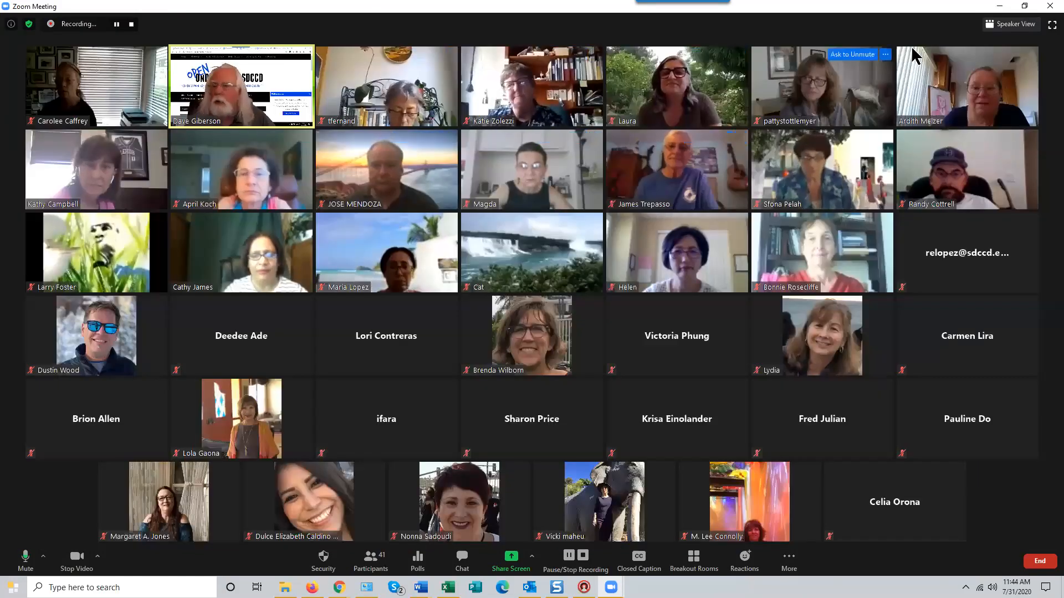
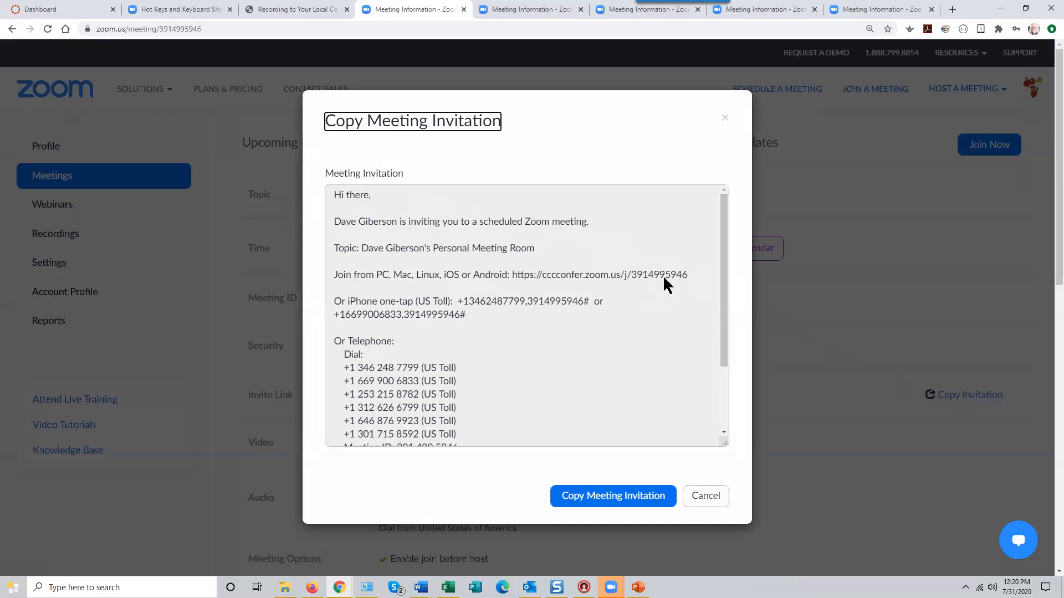
Read through the full Personal Meeting Room invitation and close it without copying.
left_click_drag(720, 308, 721, 360)
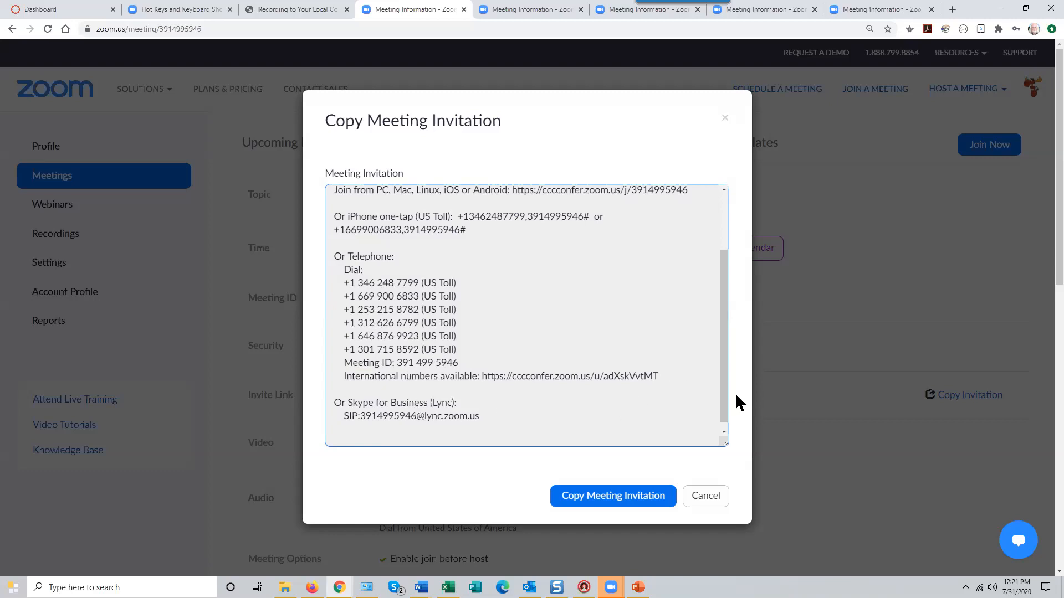
mouse_move(724, 412)
left_mouse_down()
mouse_move(725, 425)
mouse_move(724, 340)
mouse_move(718, 414)
left_mouse_up()
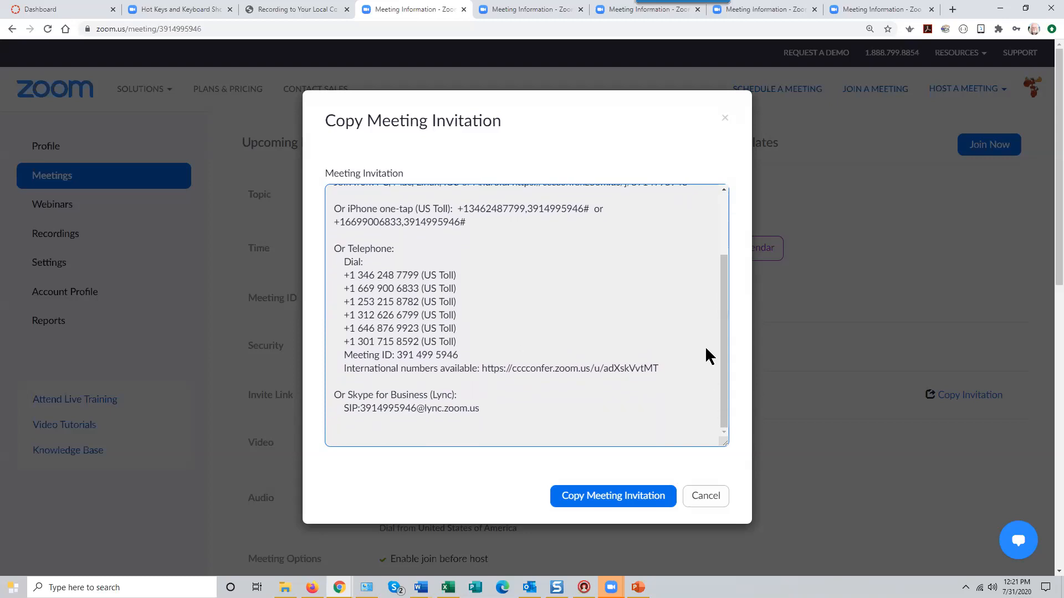
left_click_drag(725, 349, 712, 263)
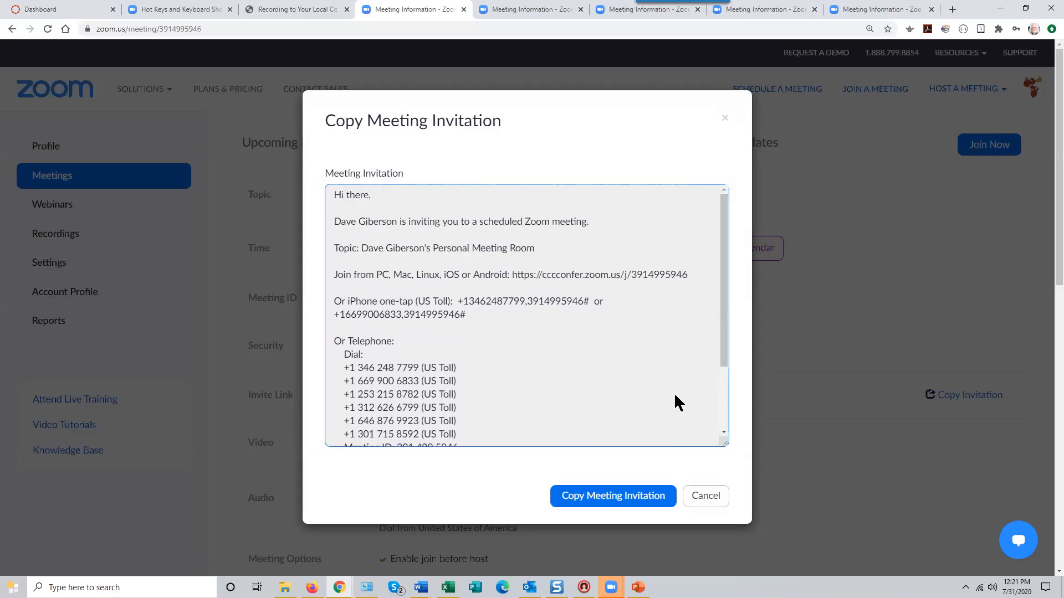
left_click(704, 496)
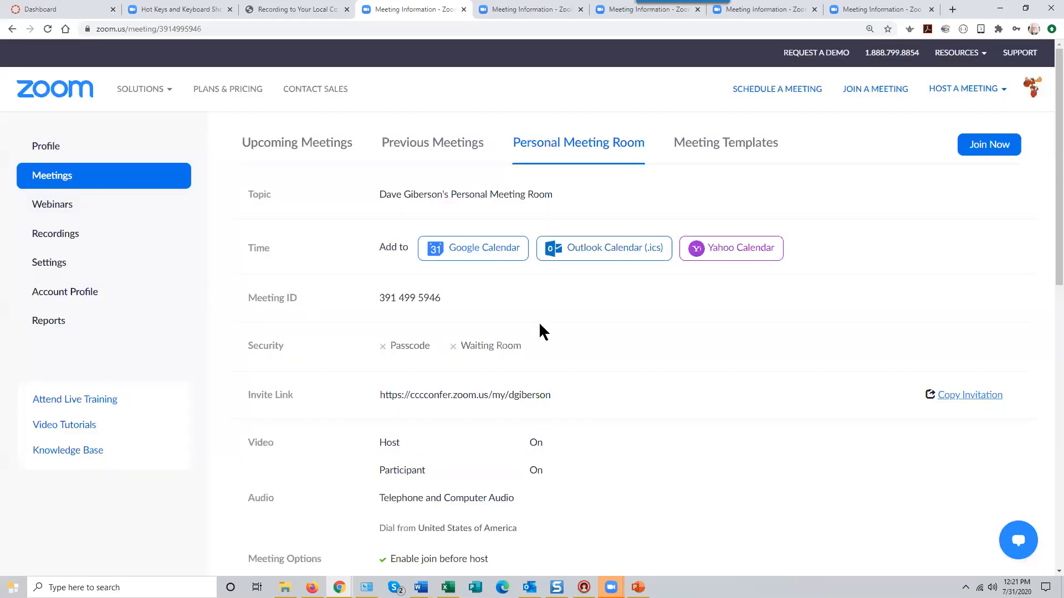
Leave the Personal Meeting Room page and open the account's Usage report.
left_click(282, 149)
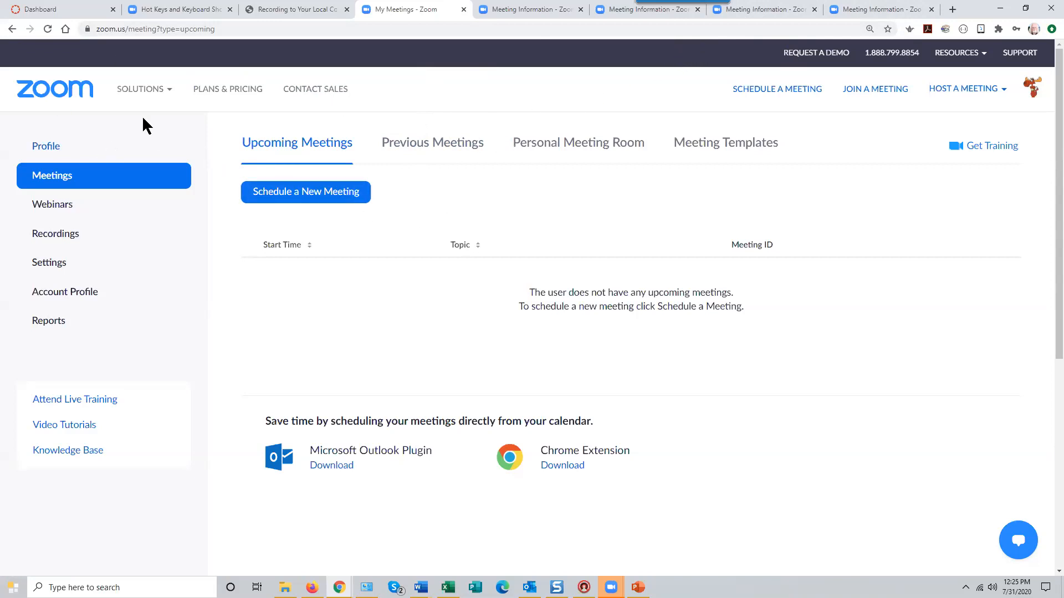
mouse_move(140, 92)
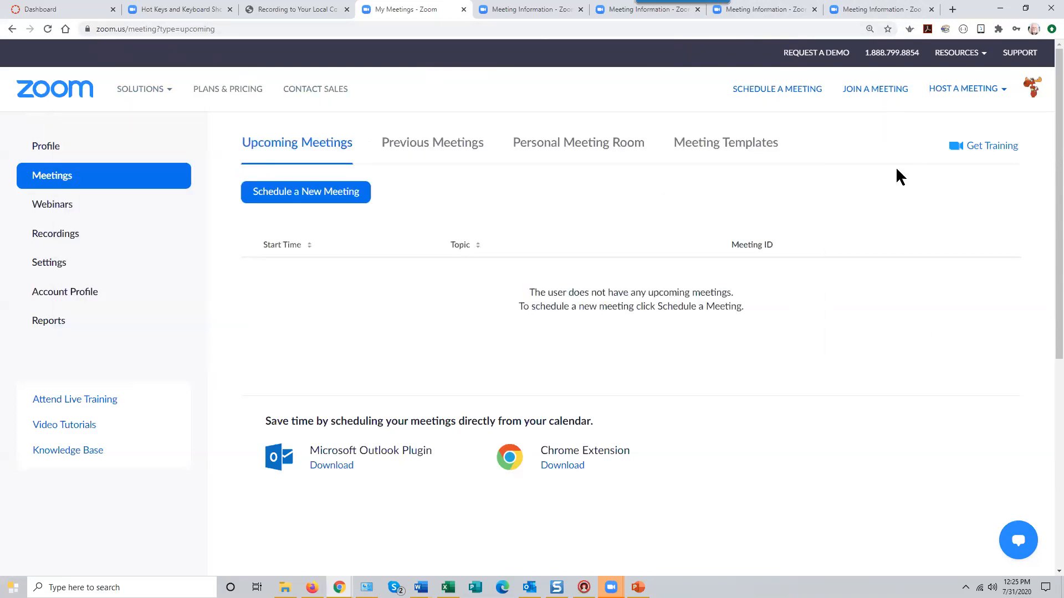
left_click(48, 327)
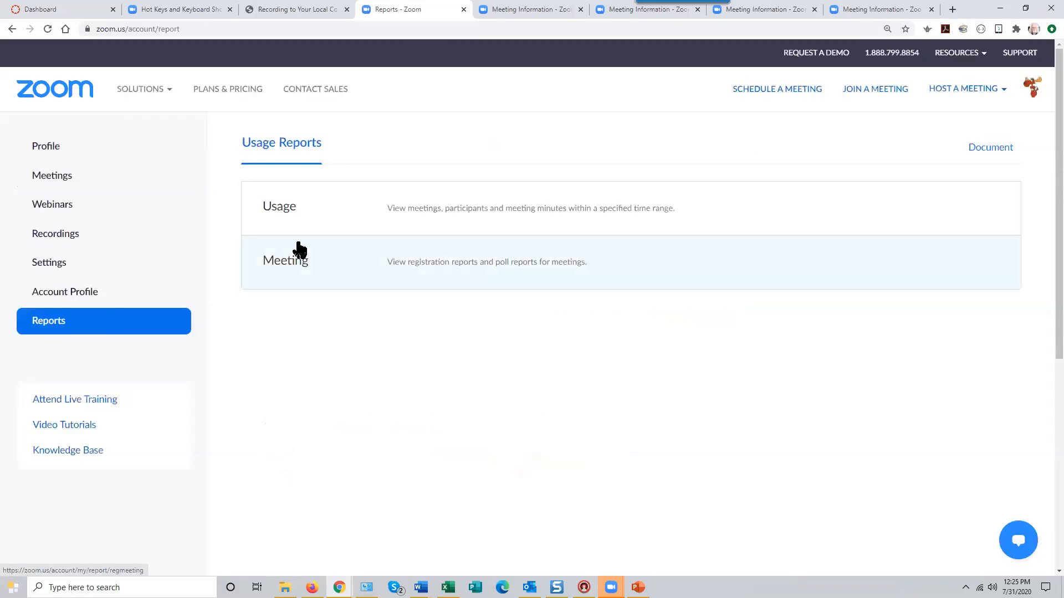
left_click(282, 214)
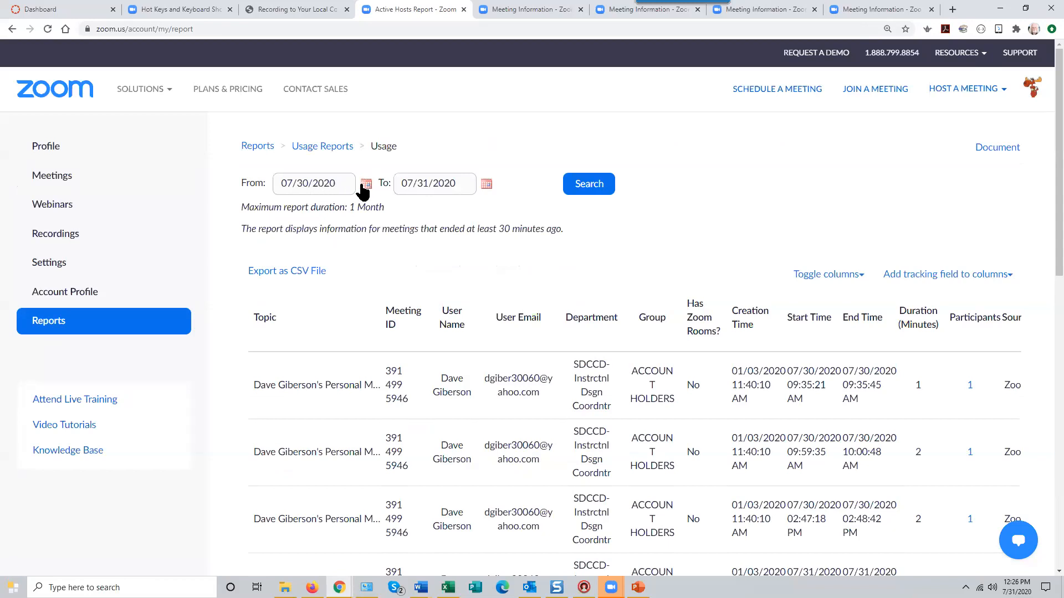
Set the usage report's start date to 07/19/2020 and run the search.
left_click_drag(349, 207, 380, 211)
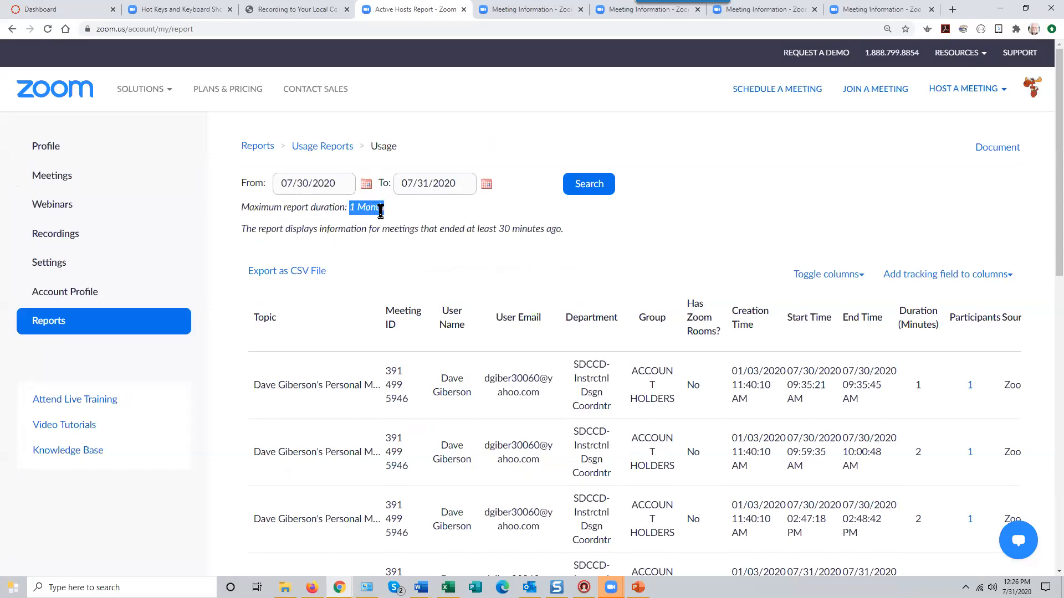
left_click(365, 185)
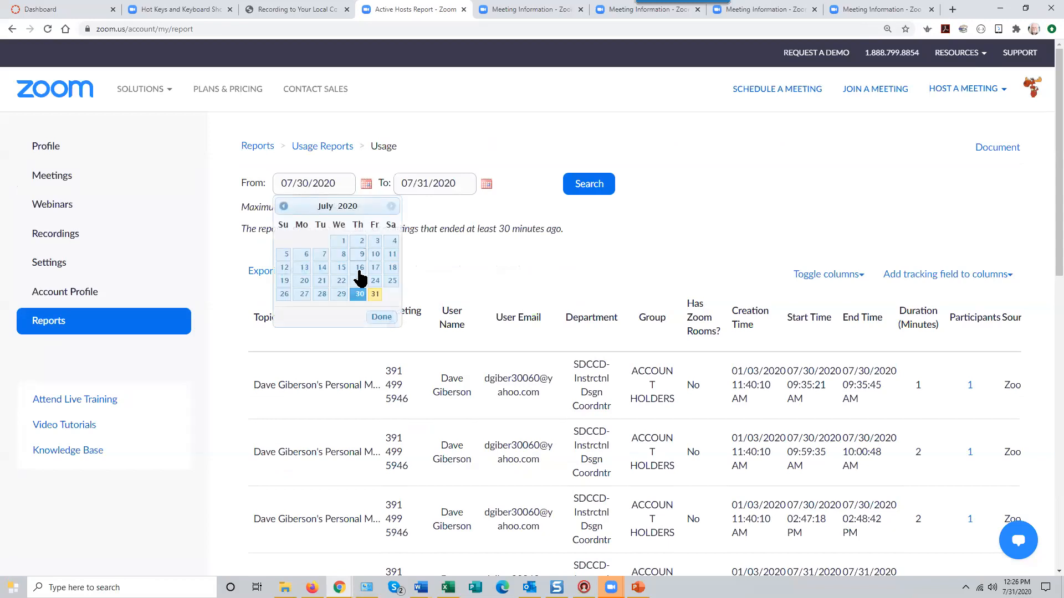
left_click(284, 281)
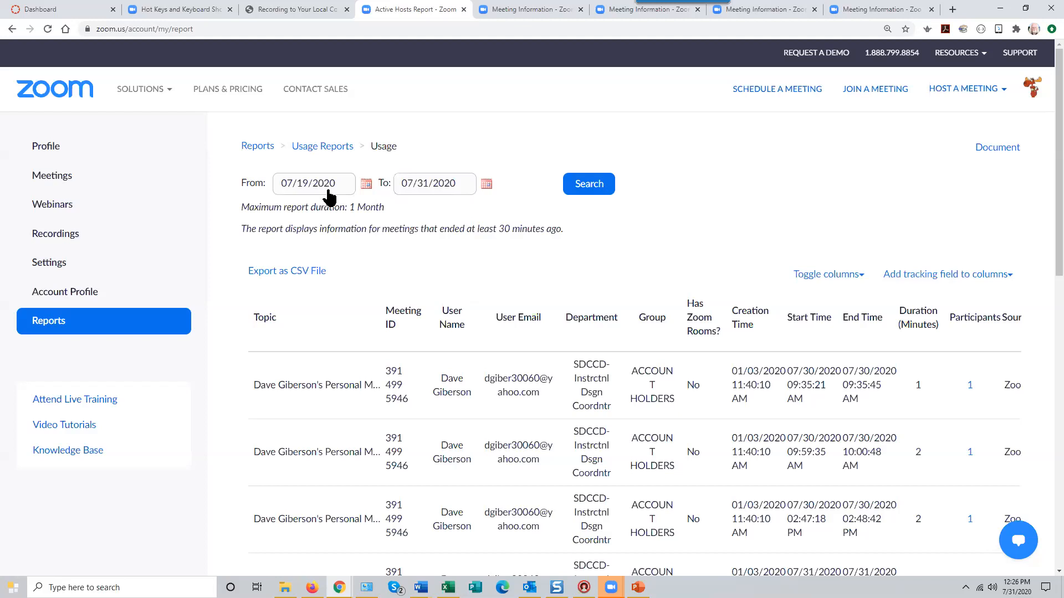
left_click(581, 184)
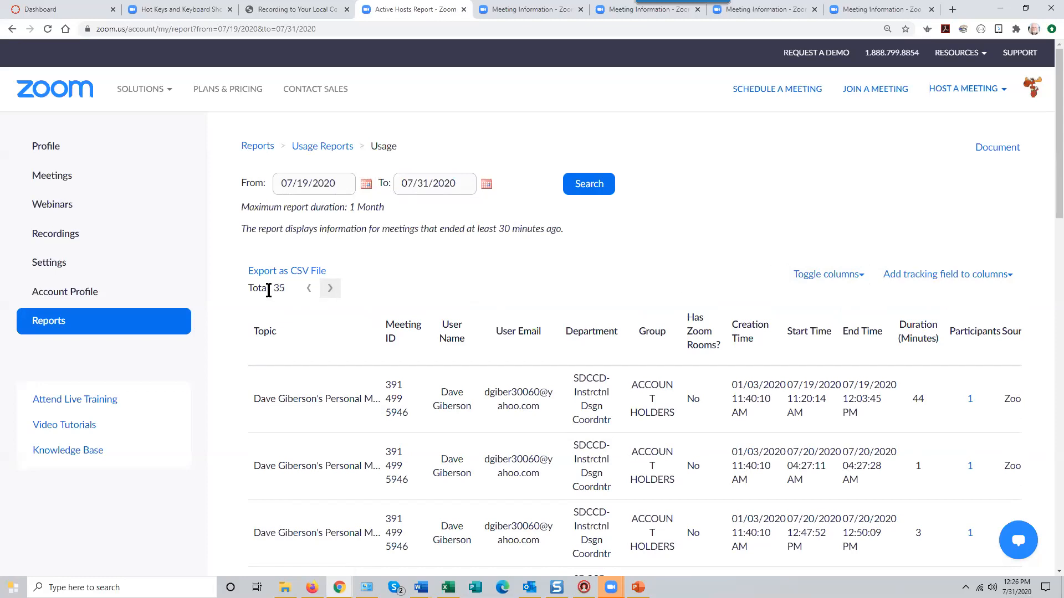
Look over the usage report's meeting rows, column options and CSV export option.
scroll(808, 272, "down", 2)
scroll(810, 271, "up", 1)
scroll(810, 272, "up", 2)
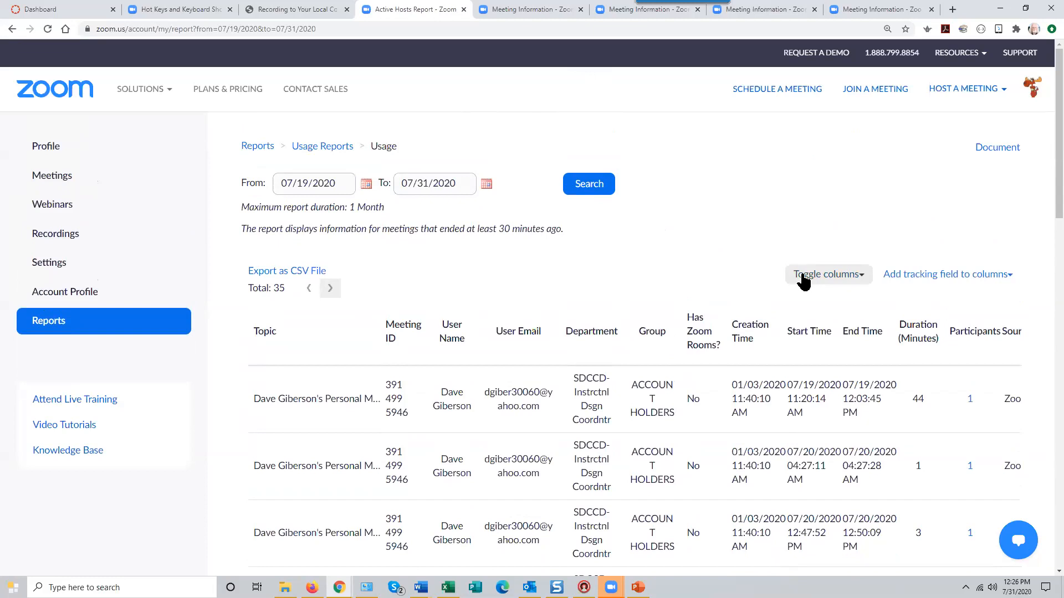
scroll(962, 351, "down", 2)
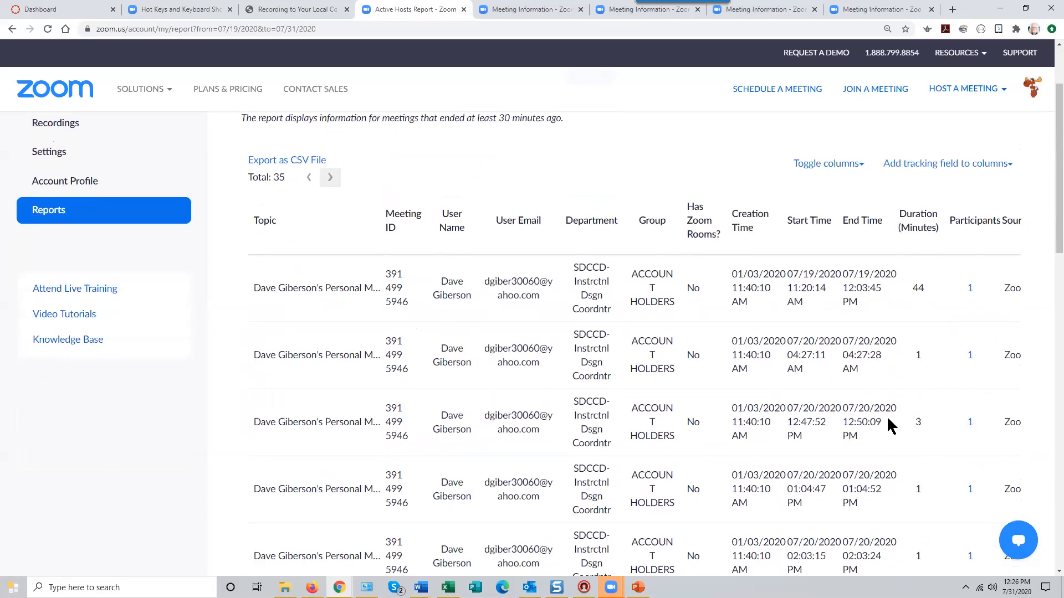
scroll(628, 302, "up", 2)
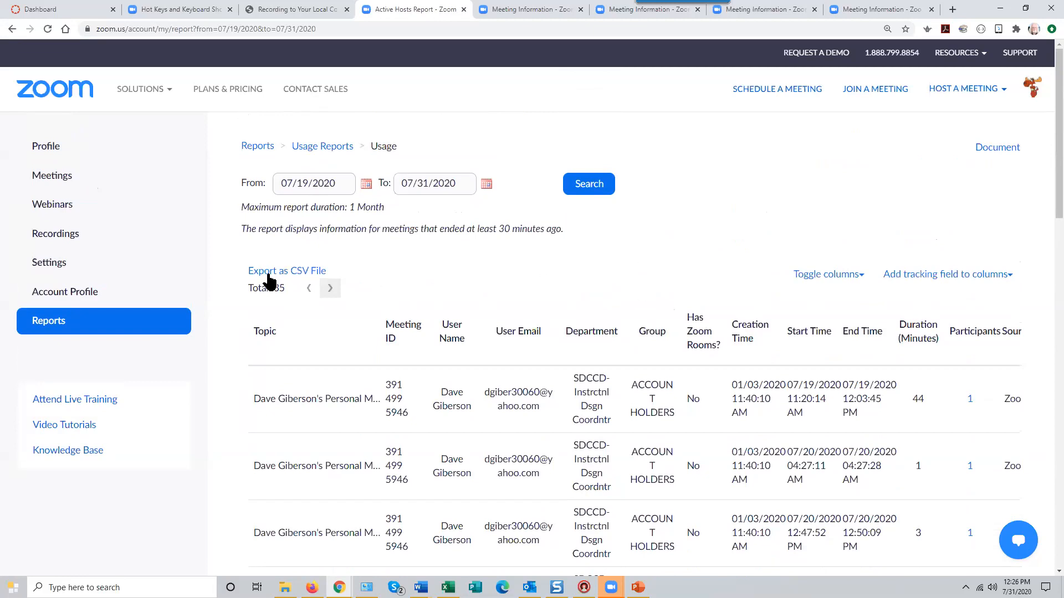
scroll(731, 336, "down", 5)
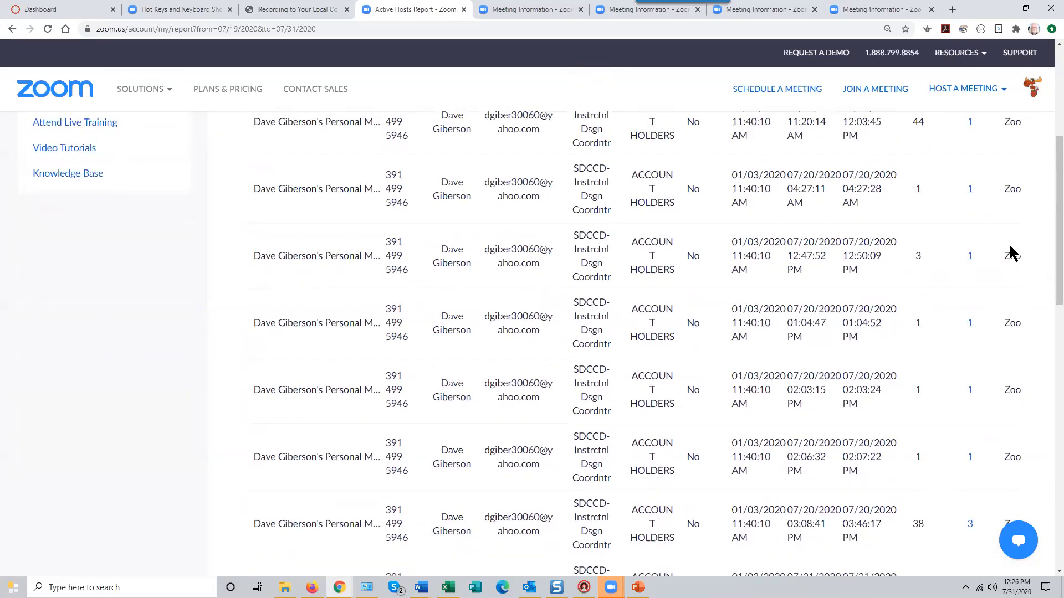
scroll(866, 283, "up", 5)
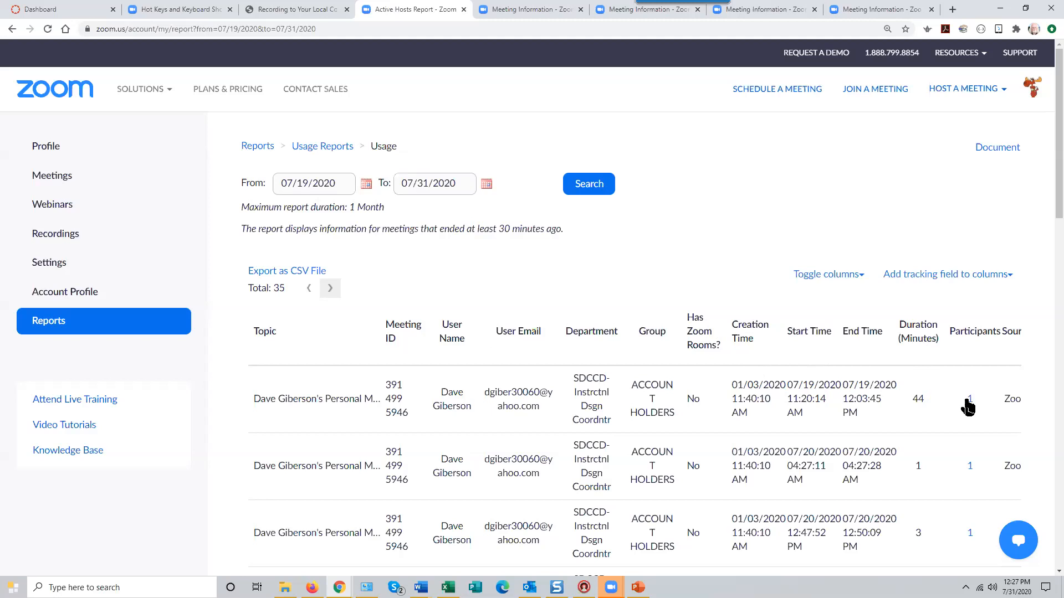
Open the participant list of the meeting that started 07/21/2020 at 01:42:02 PM and read it through to the end.
scroll(969, 403, "down", 2)
scroll(973, 371, "down", 8)
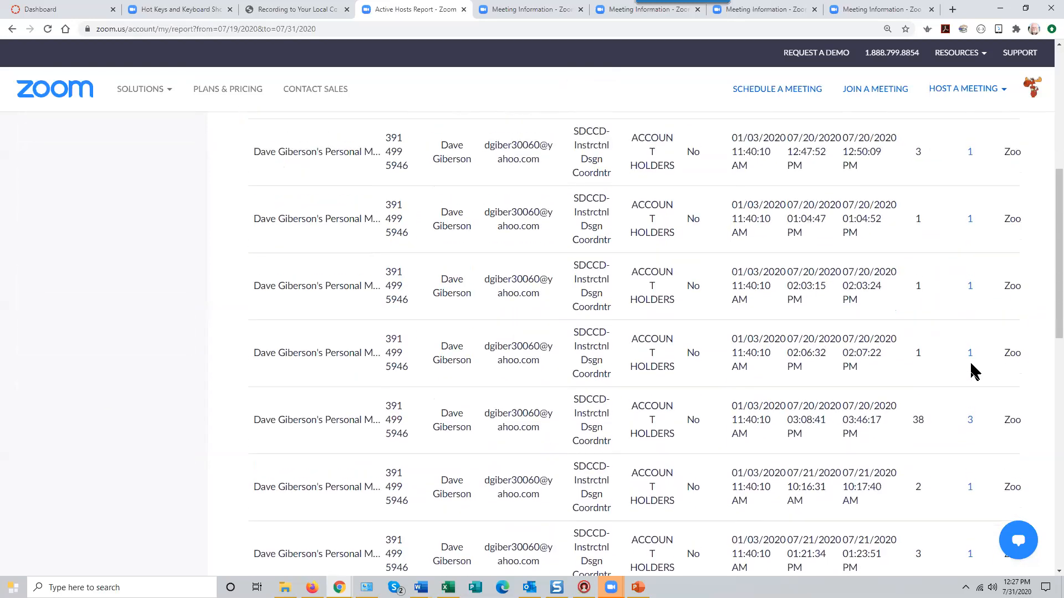
scroll(973, 373, "down", 2)
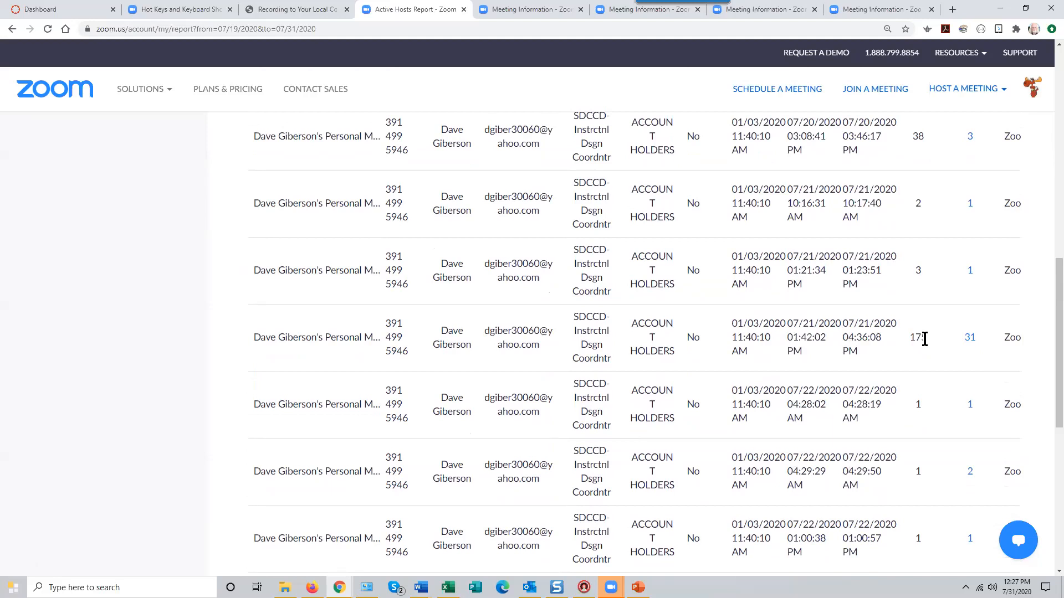
left_click(970, 339)
scroll(891, 393, "down", 1)
scroll(891, 394, "down", 3)
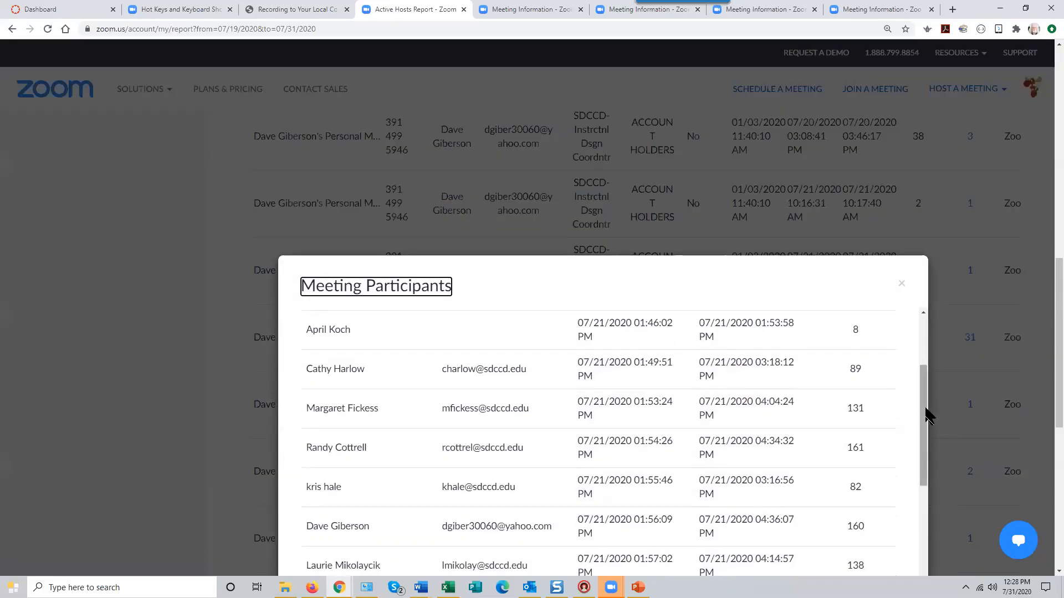
scroll(918, 436, "down", 1)
left_click_drag(919, 443, 929, 560)
scroll(928, 559, "down", 1)
scroll(920, 540, "down", 3)
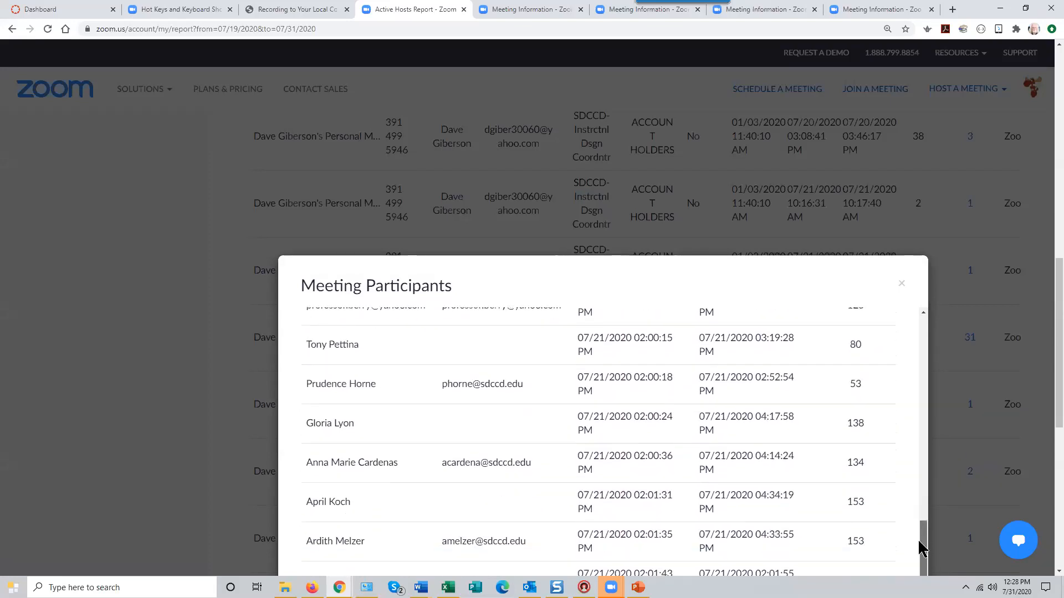
scroll(916, 542, "down", 10)
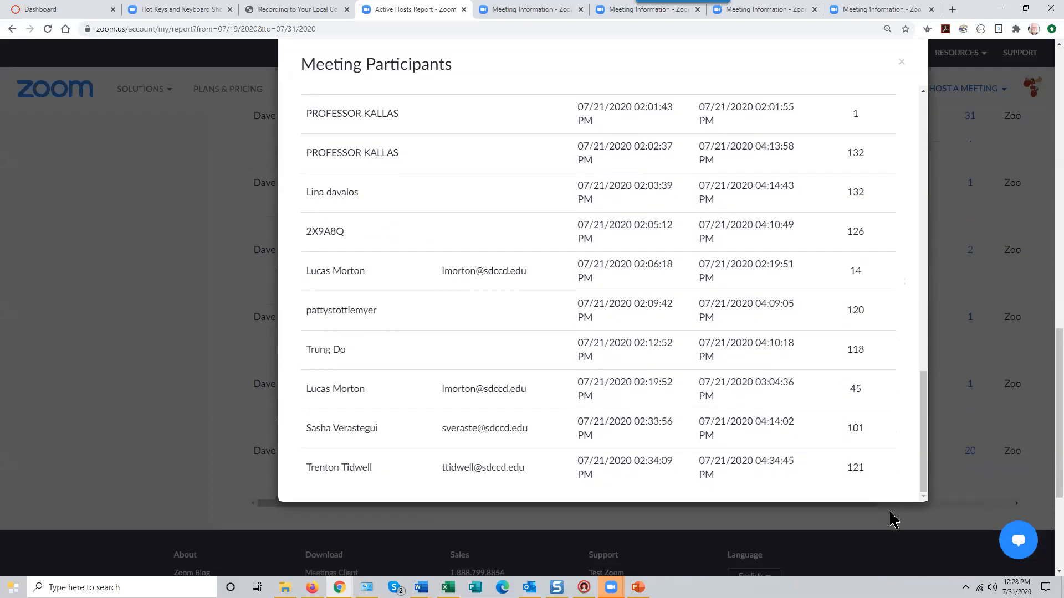
scroll(893, 520, "up", 1)
left_click_drag(922, 501, 920, 201)
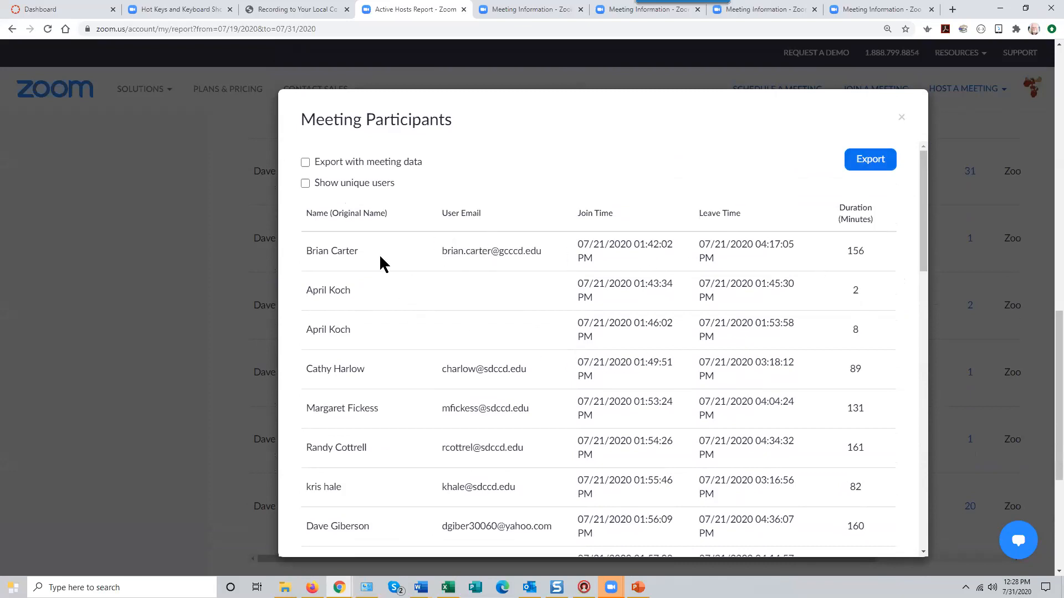
Examine the participants' names and e-mail addresses throughout the meeting's participant list.
scroll(354, 280, "down", 1)
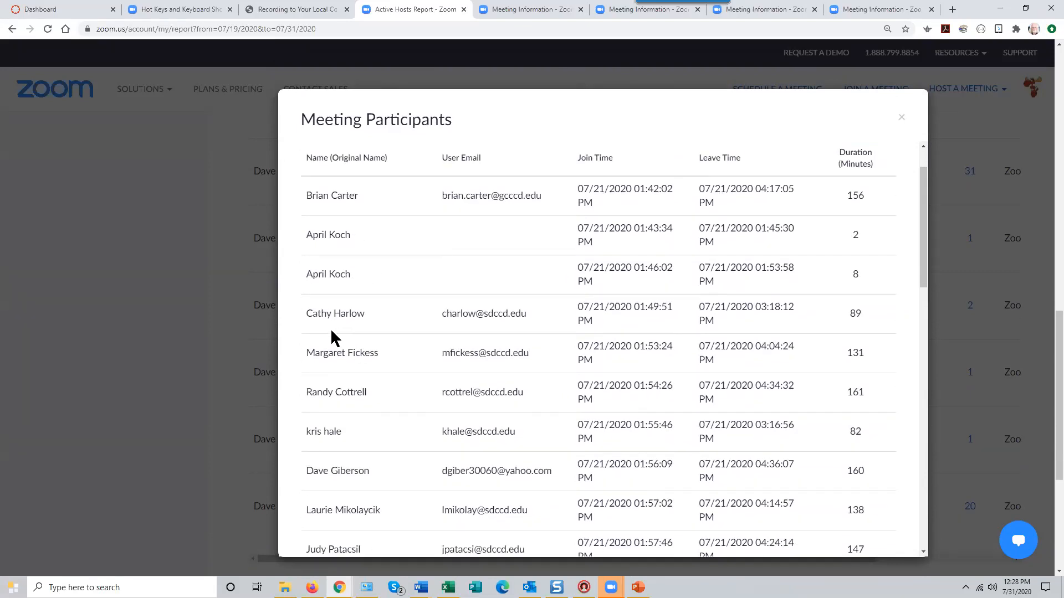
scroll(329, 331, "down", 6)
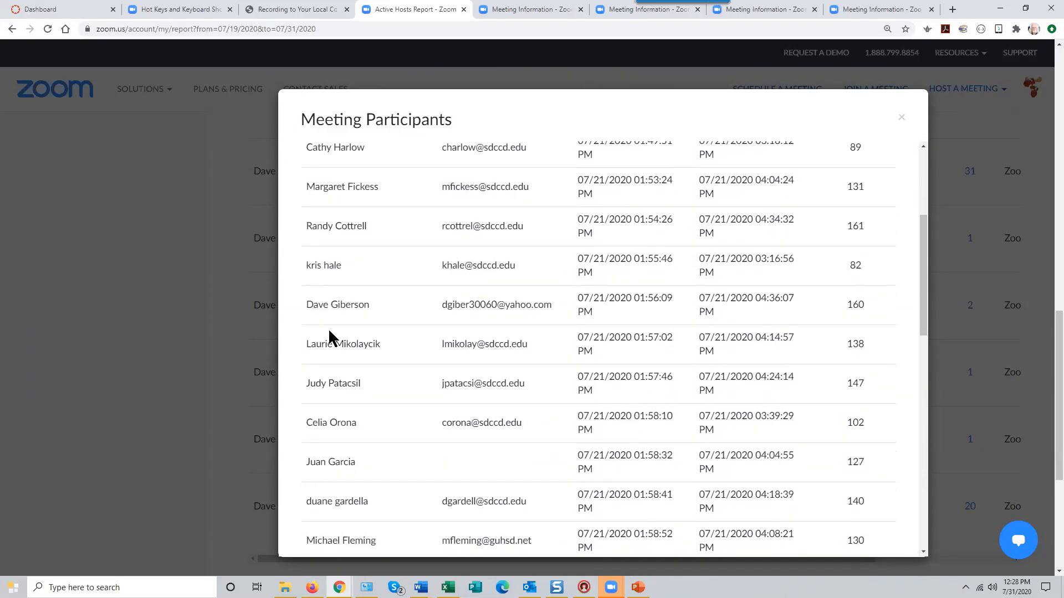
scroll(329, 332, "down", 4)
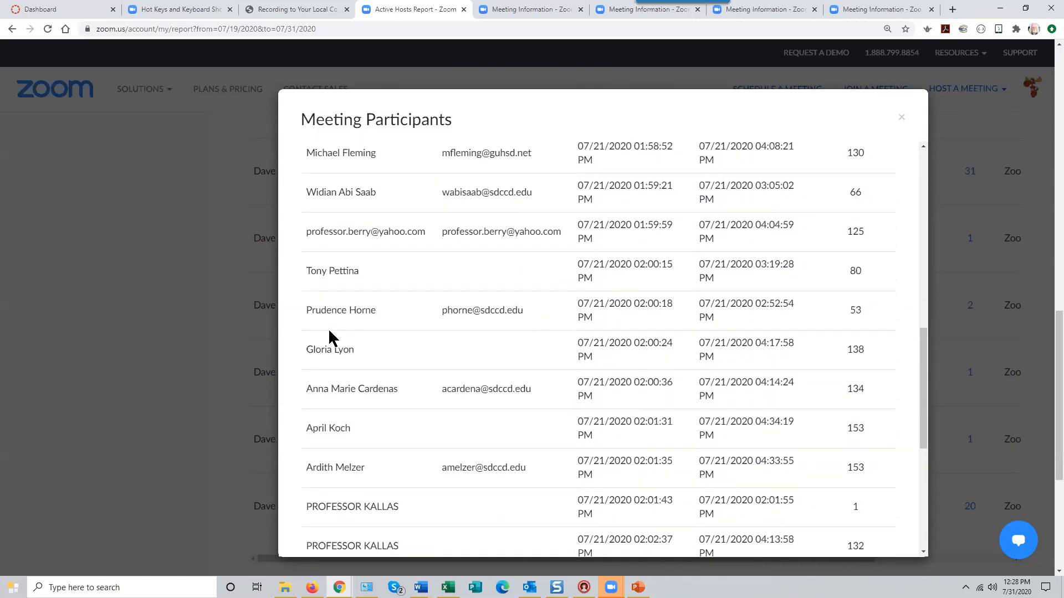
scroll(329, 332, "up", 8)
scroll(329, 337, "up", 3)
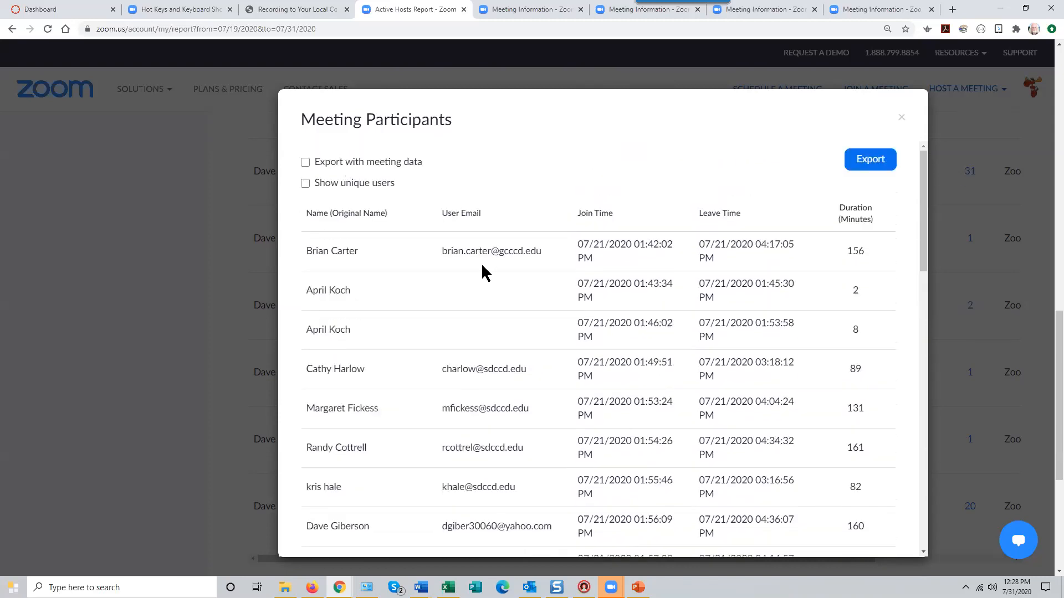
scroll(478, 361, "down", 12)
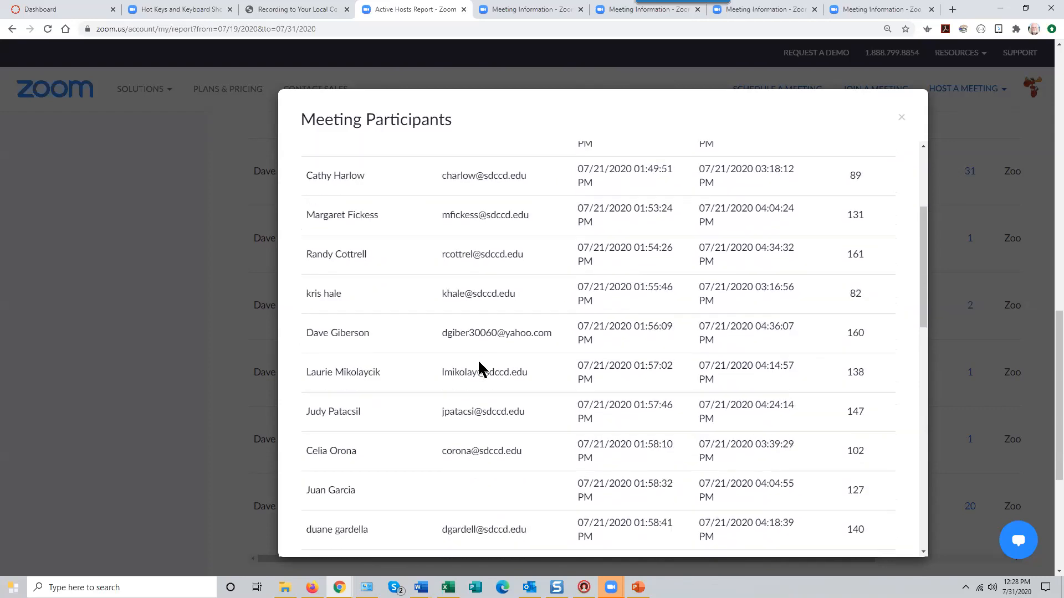
scroll(478, 362, "down", 6)
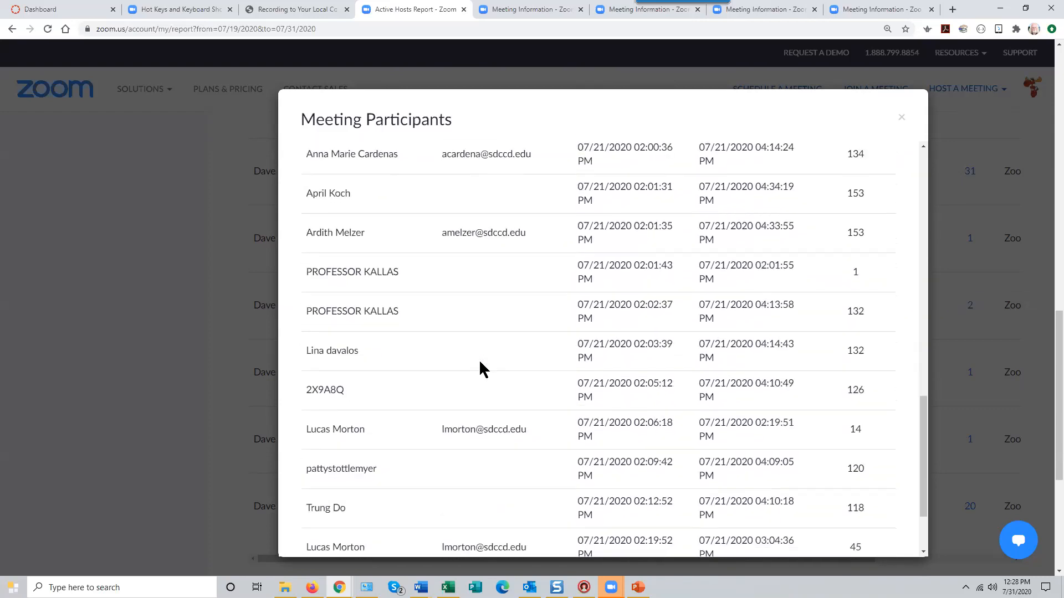
scroll(480, 368, "up", 14)
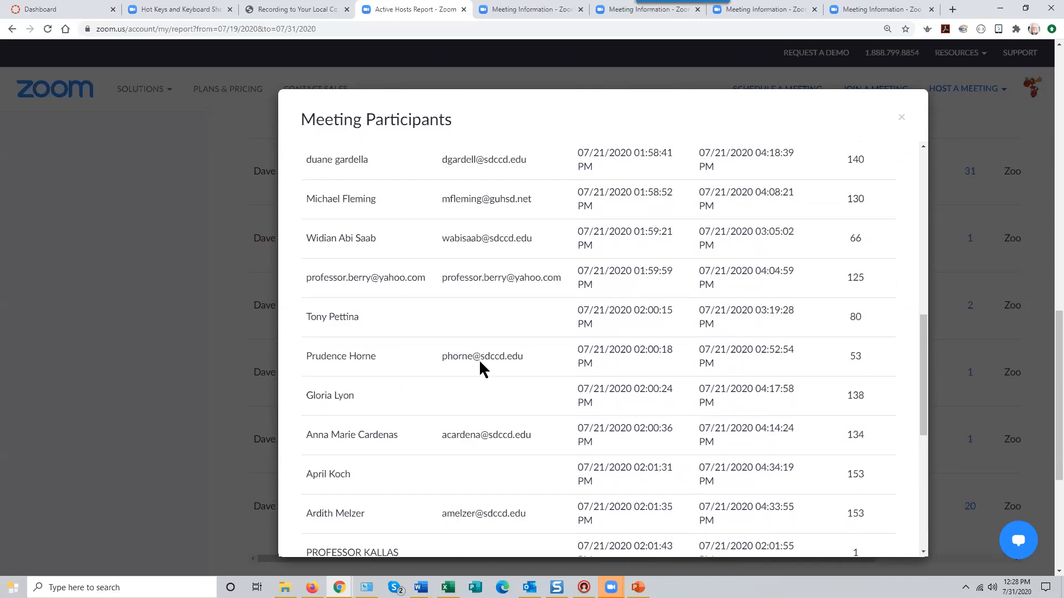
scroll(480, 369, "up", 3)
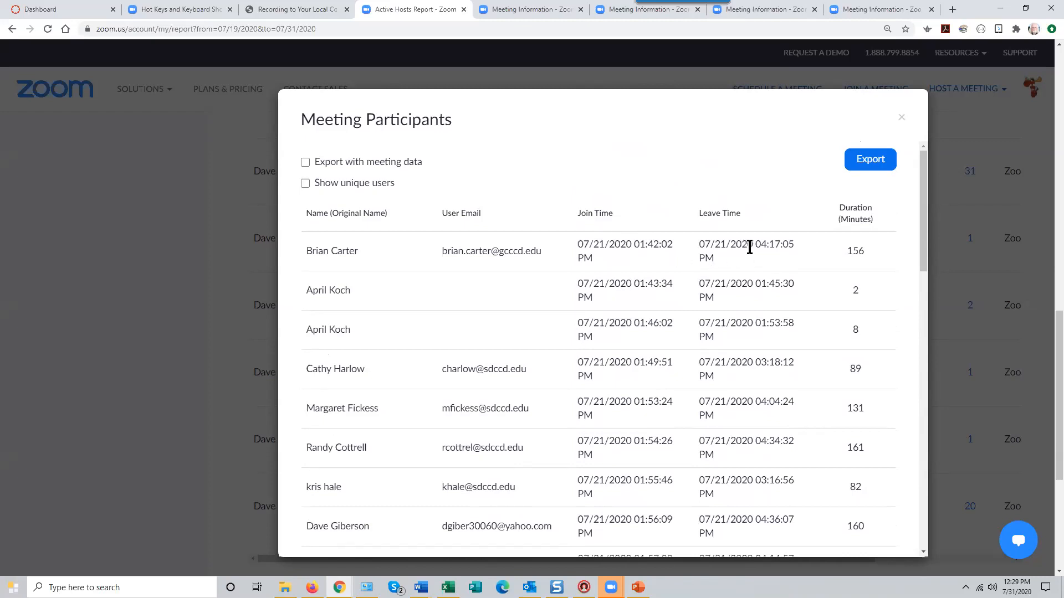
Examine the participants' join times, leave times and durations in the 07/21/2020 meeting's participant list.
left_click_drag(922, 265, 923, 274)
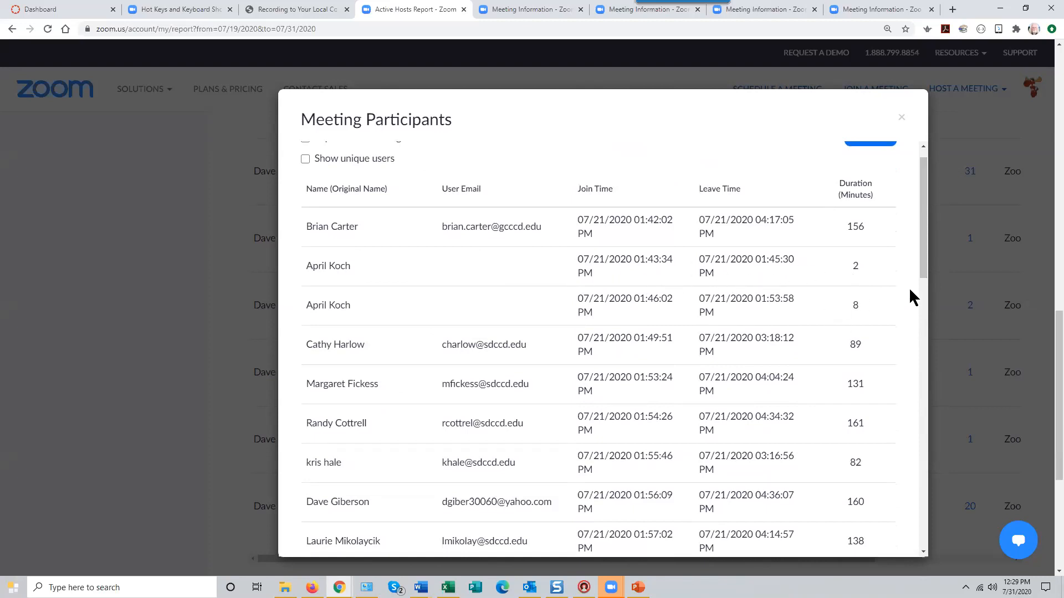
left_click_drag(923, 270, 925, 290)
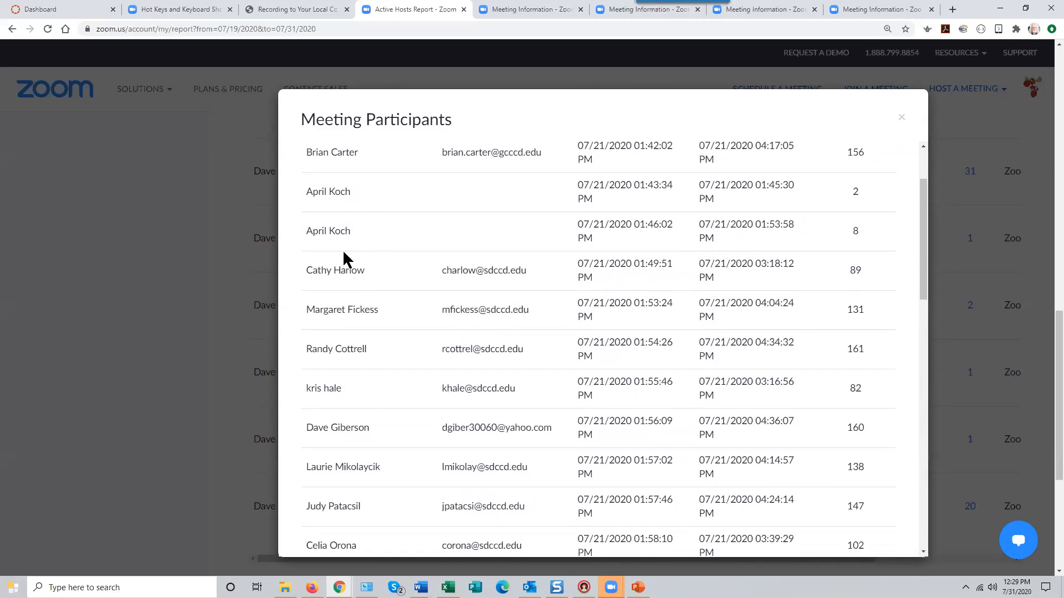
left_click_drag(922, 288, 917, 239)
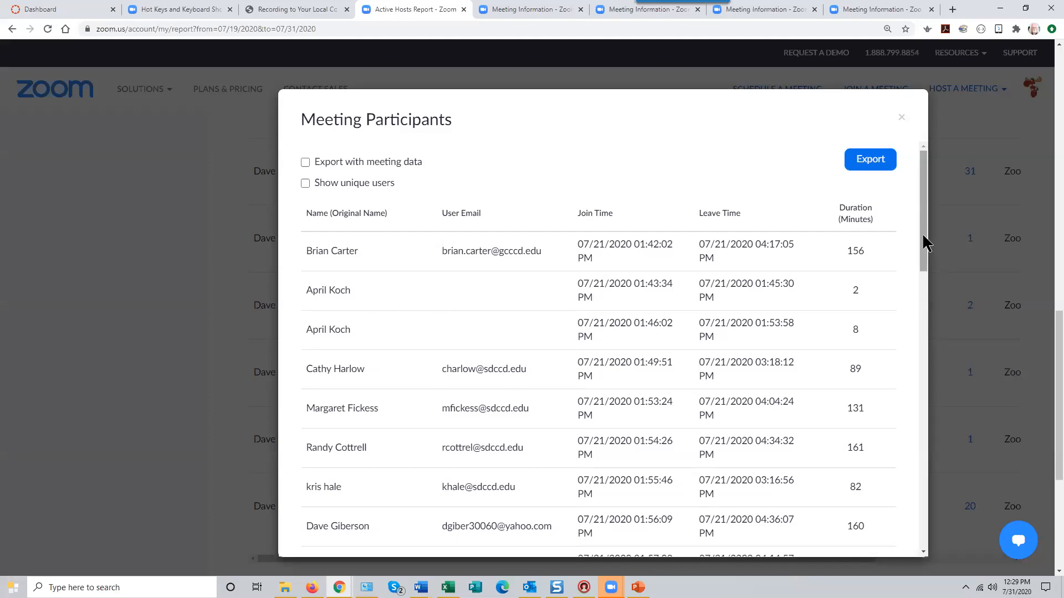
left_click_drag(924, 236, 920, 220)
left_click_drag(922, 218, 920, 217)
left_click_drag(919, 216, 931, 267)
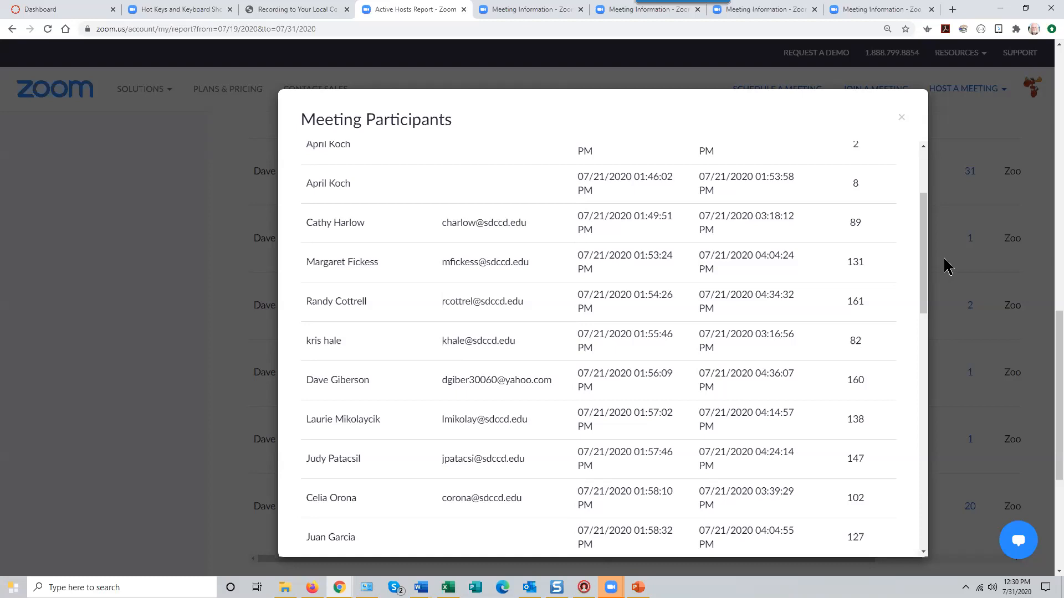
left_click_drag(919, 279, 925, 327)
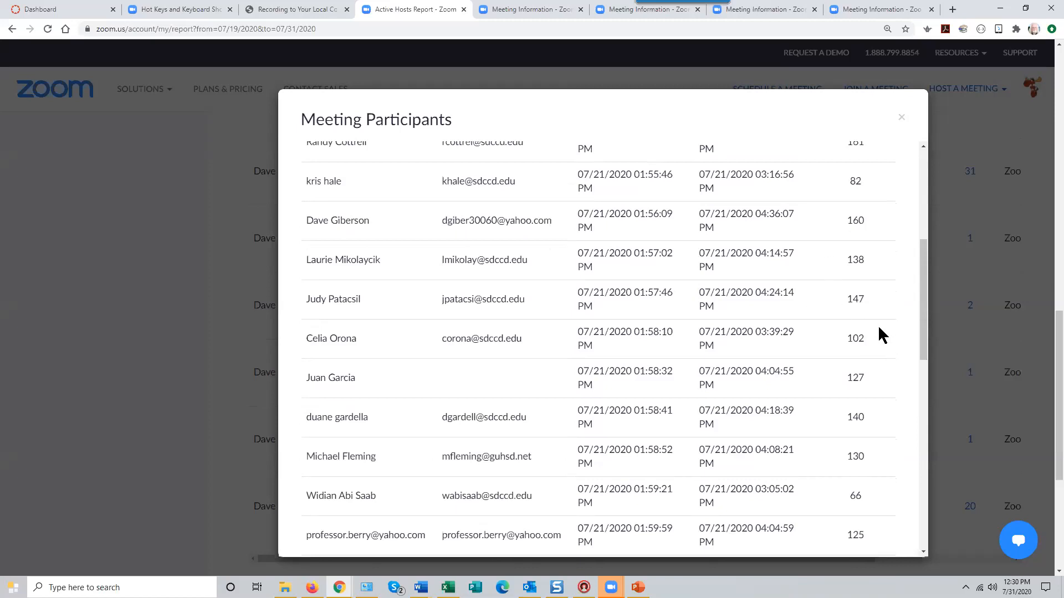
left_click_drag(924, 327, 933, 231)
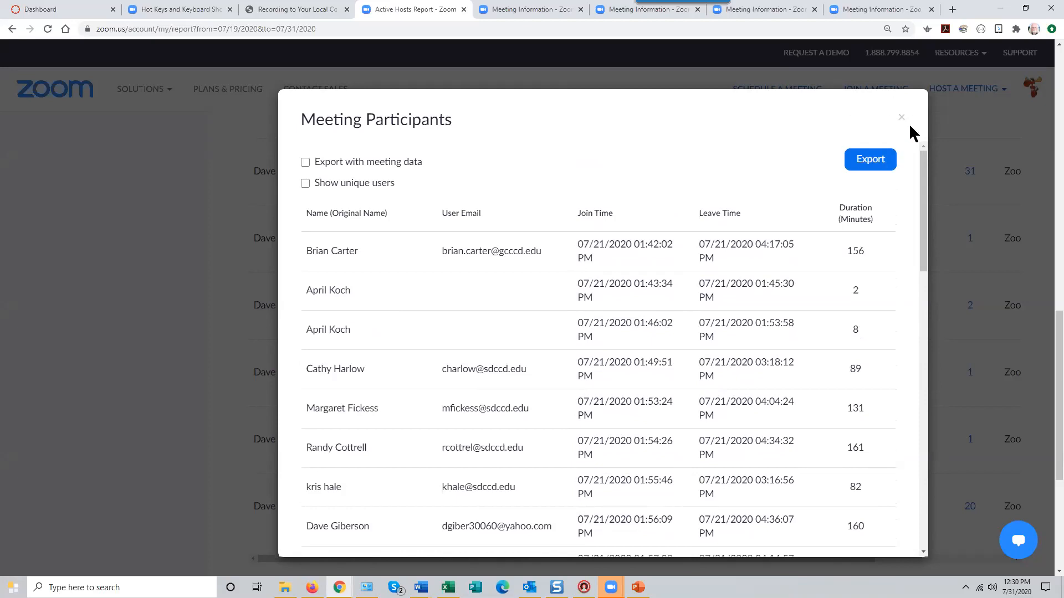
Skim the late joiners in the meeting's participant list, return to its beginning and close the list.
scroll(851, 366, "down", 3)
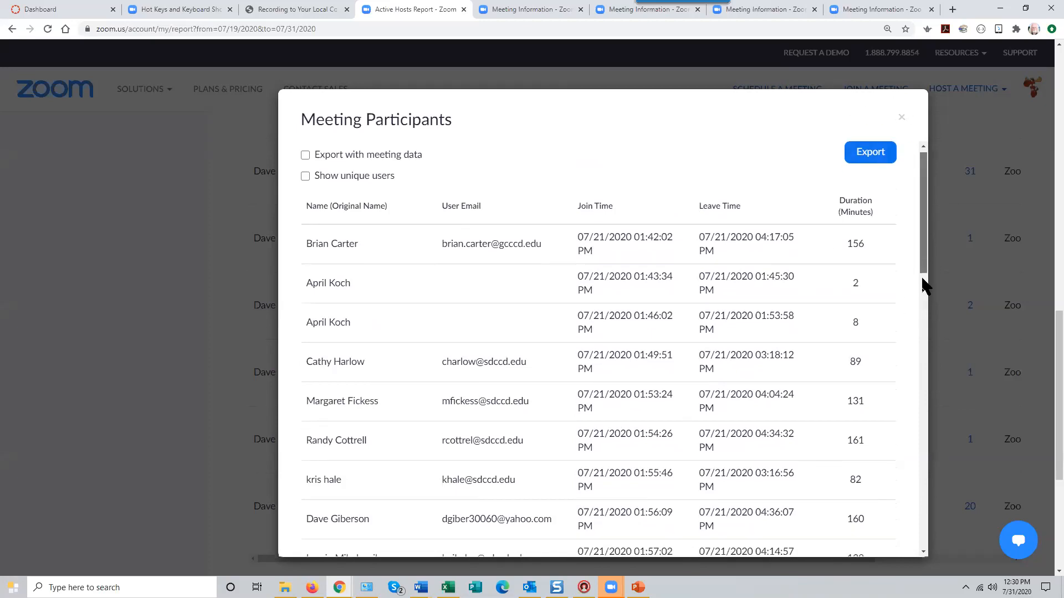
left_click_drag(922, 310, 920, 380)
scroll(920, 443, "down", 5)
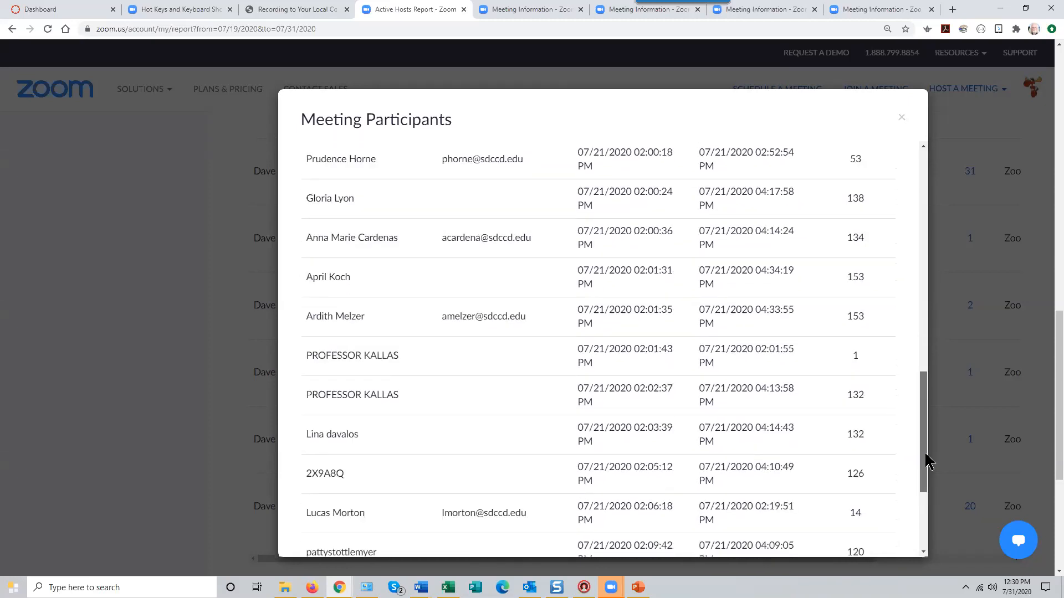
left_click_drag(926, 458, 942, 196)
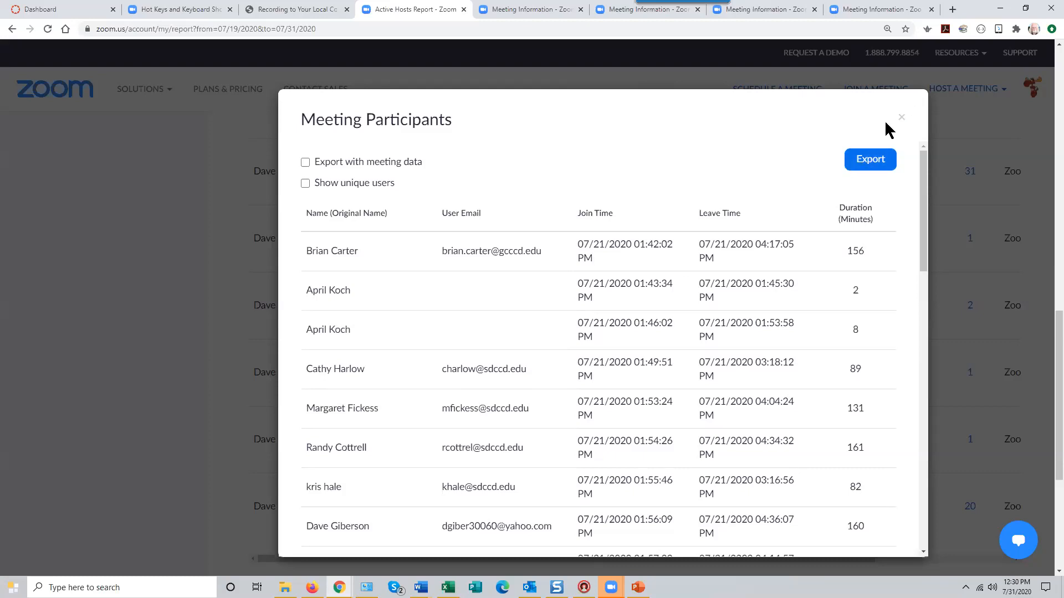
left_click(901, 118)
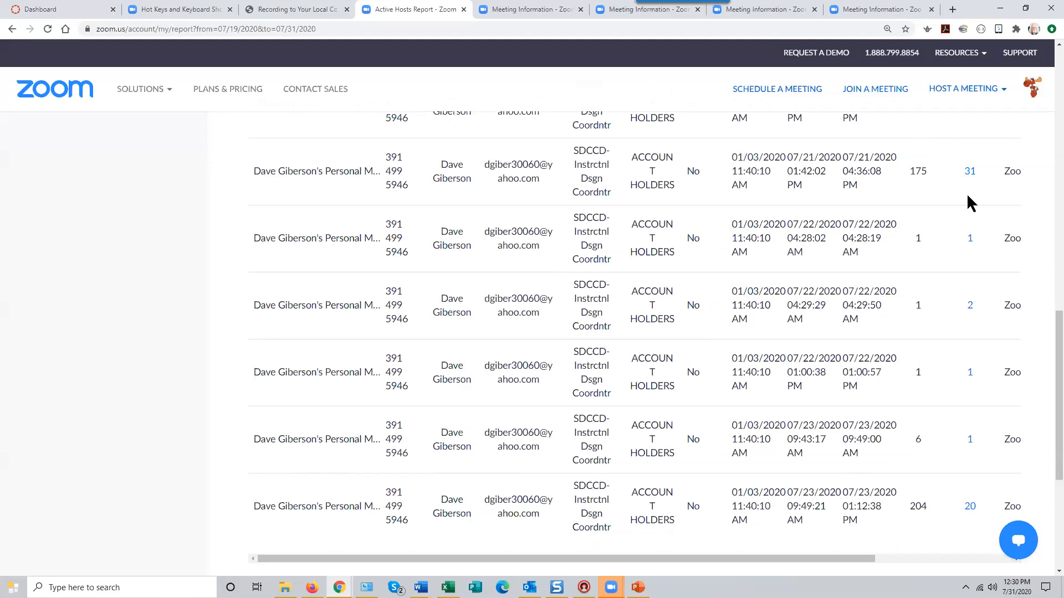
Return to the Reports overview and open the Usage report.
left_click_drag(1058, 324, 1045, 67)
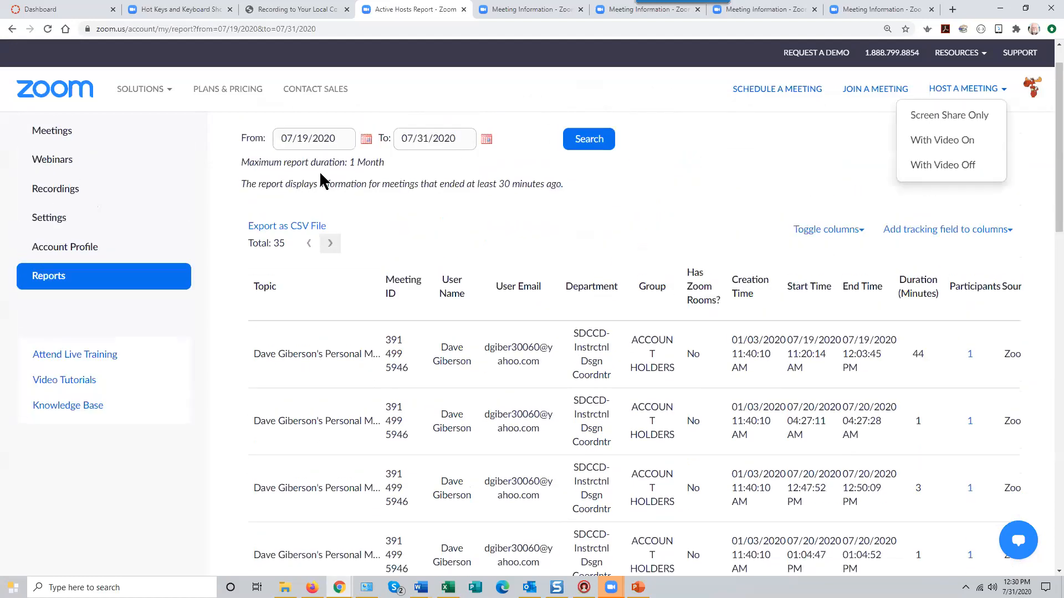
left_click(61, 281)
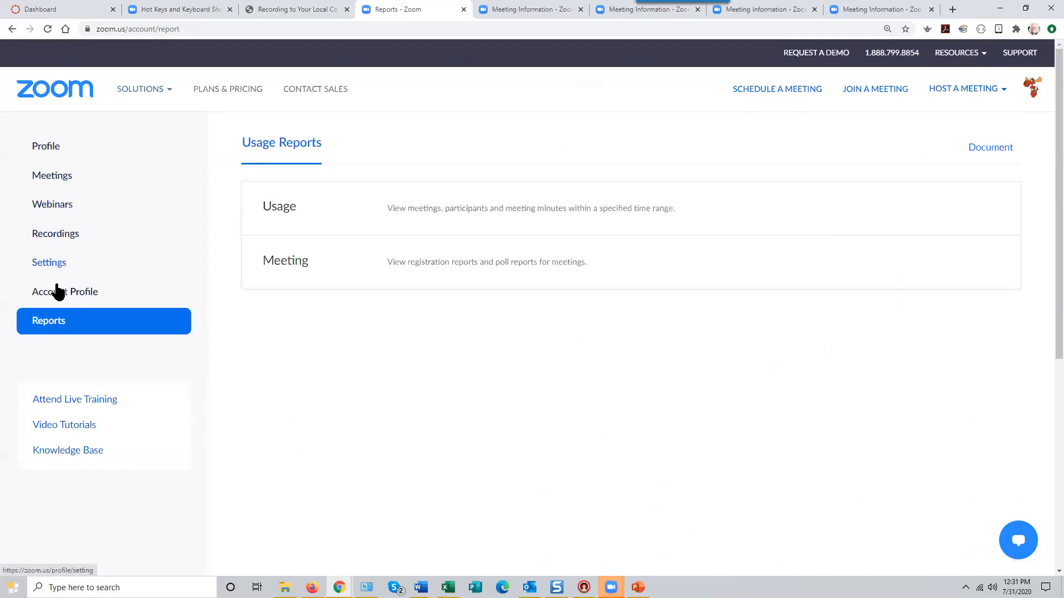
left_click(53, 331)
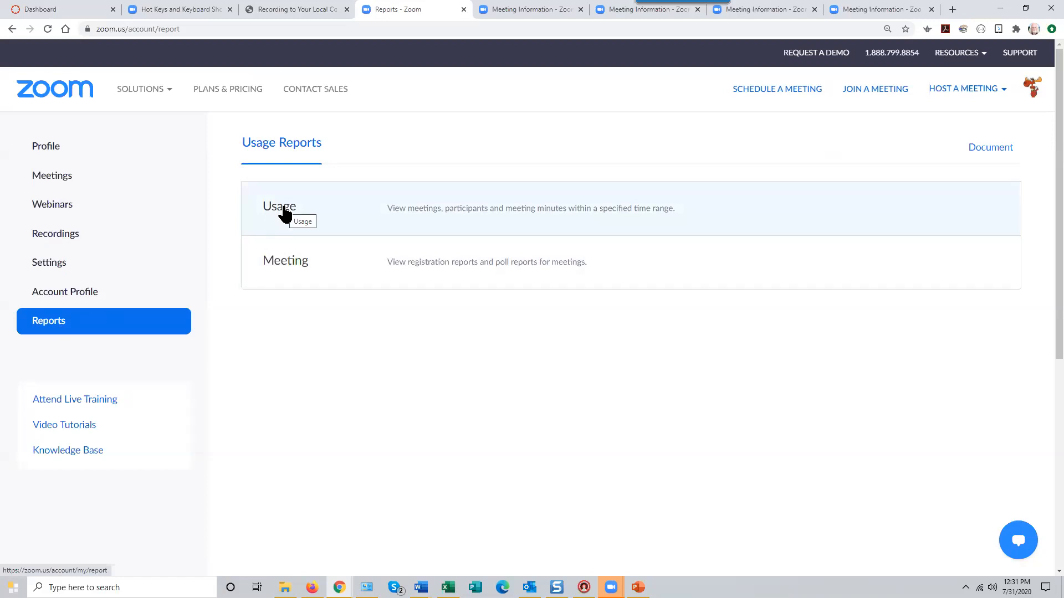
left_click(284, 214)
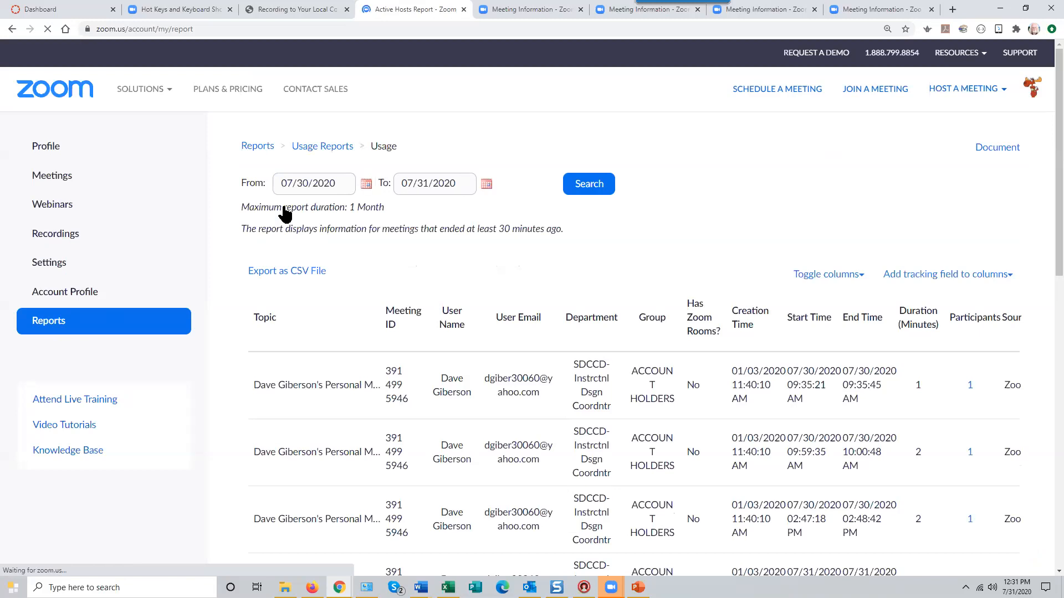
Set the usage report's start date to 07/19/2020, and replace it with 01/01/2020 by going back through the calendar months.
left_click(366, 186)
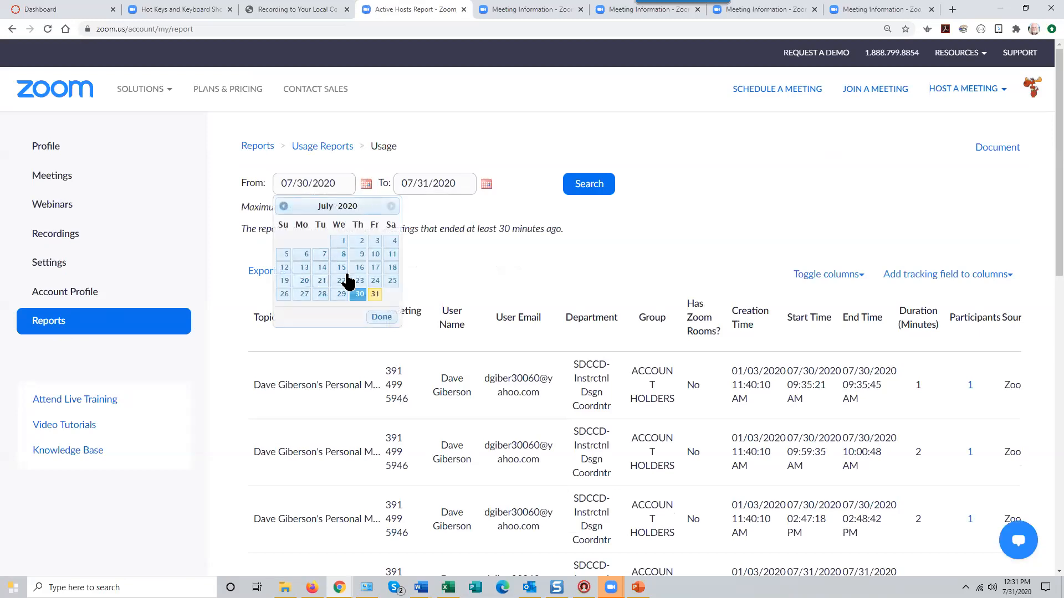
left_click(285, 282)
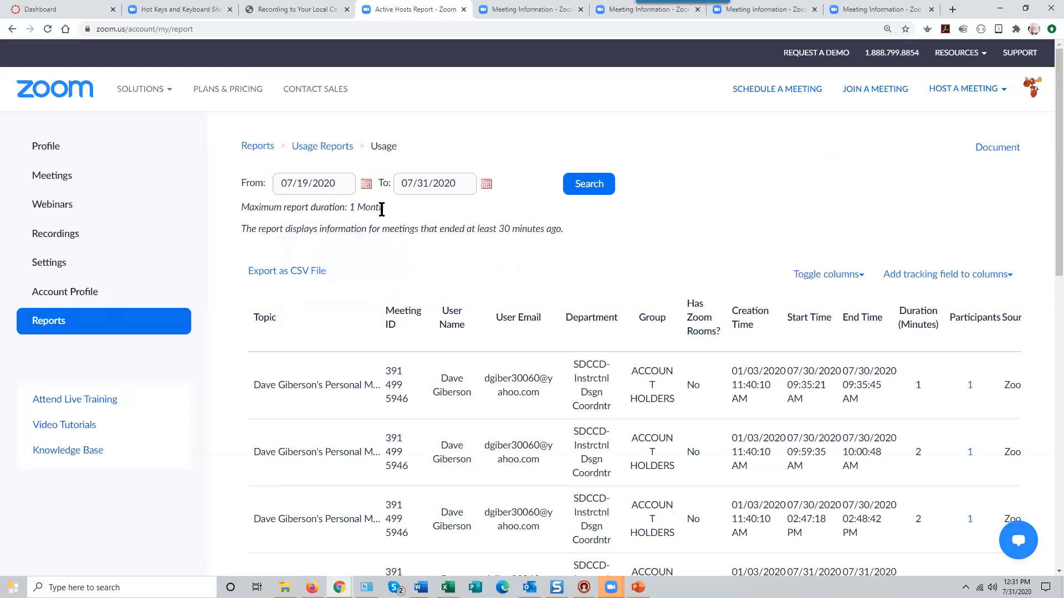
left_click(352, 189)
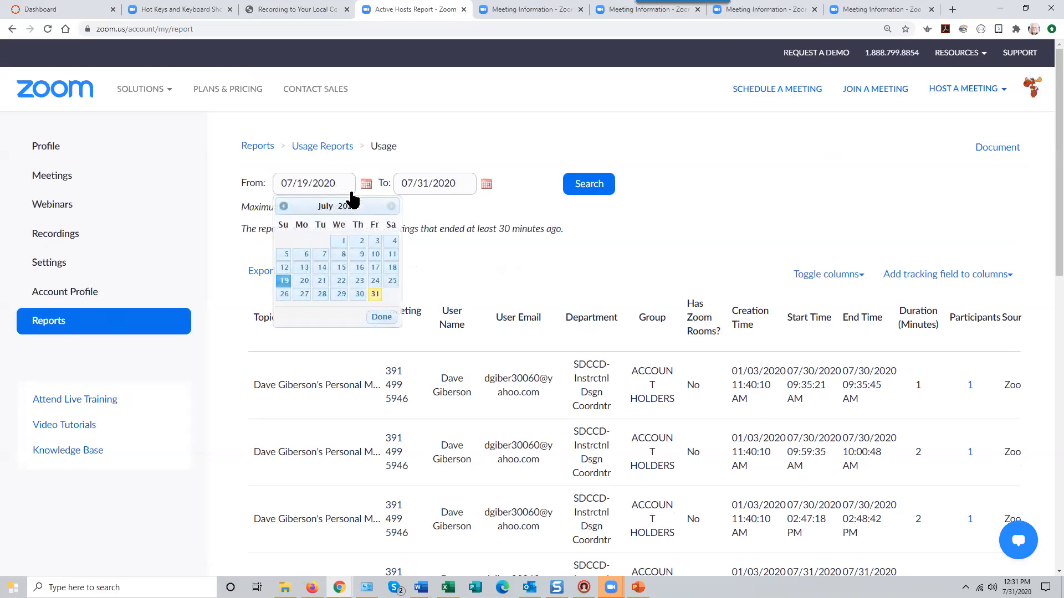
left_click(283, 206)
left_click(283, 206)
left_click(283, 206)
left_click(284, 207)
left_click(283, 206)
left_click(283, 206)
left_click(284, 208)
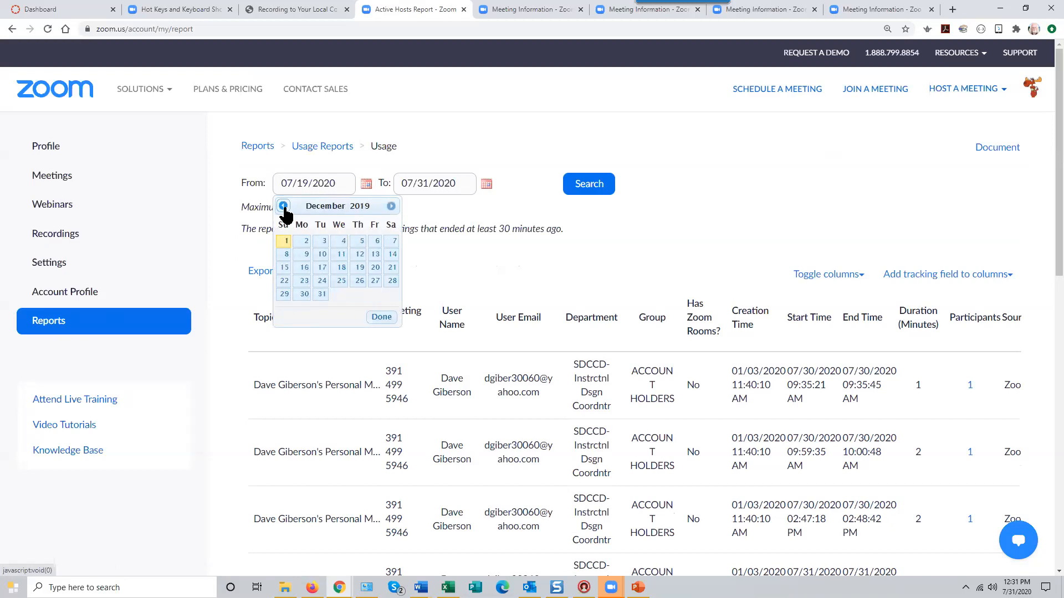
left_click(392, 207)
left_click(340, 242)
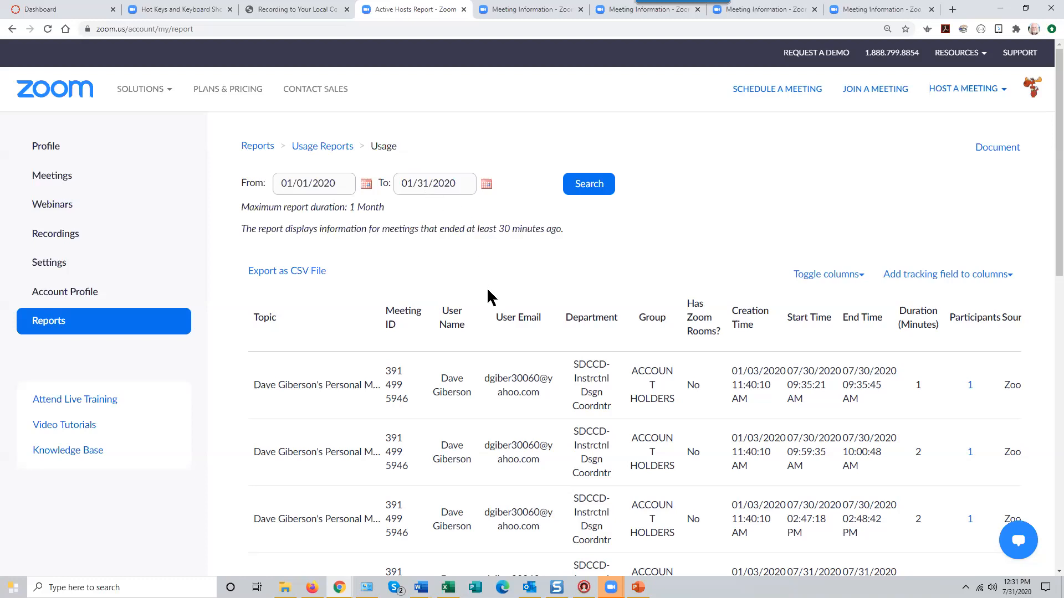
Look over the usage report's meeting rows and its additional columns beyond Source.
scroll(486, 287, "down", 10)
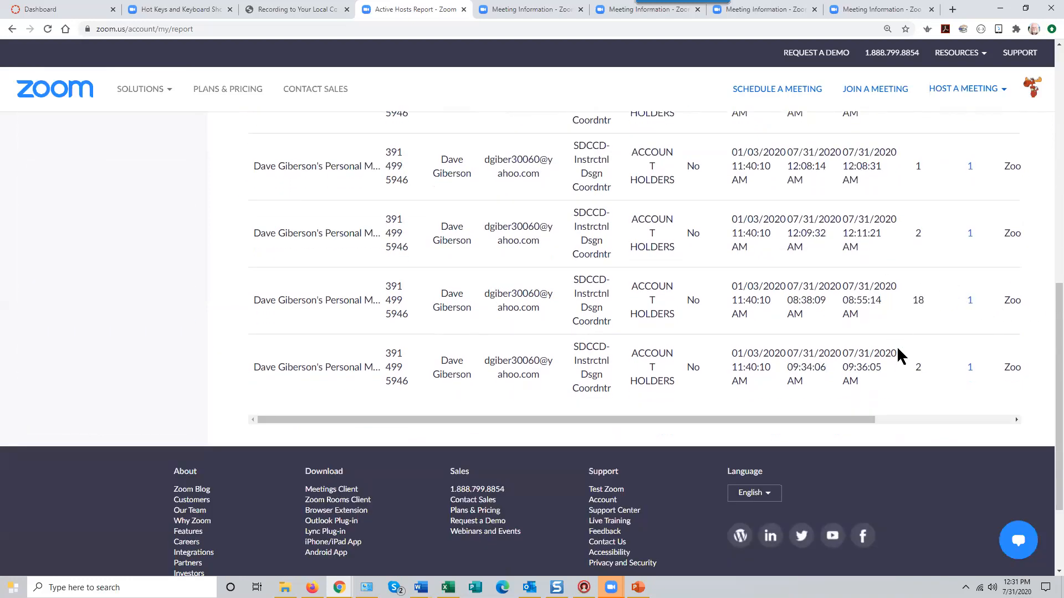
left_click_drag(871, 421, 988, 422)
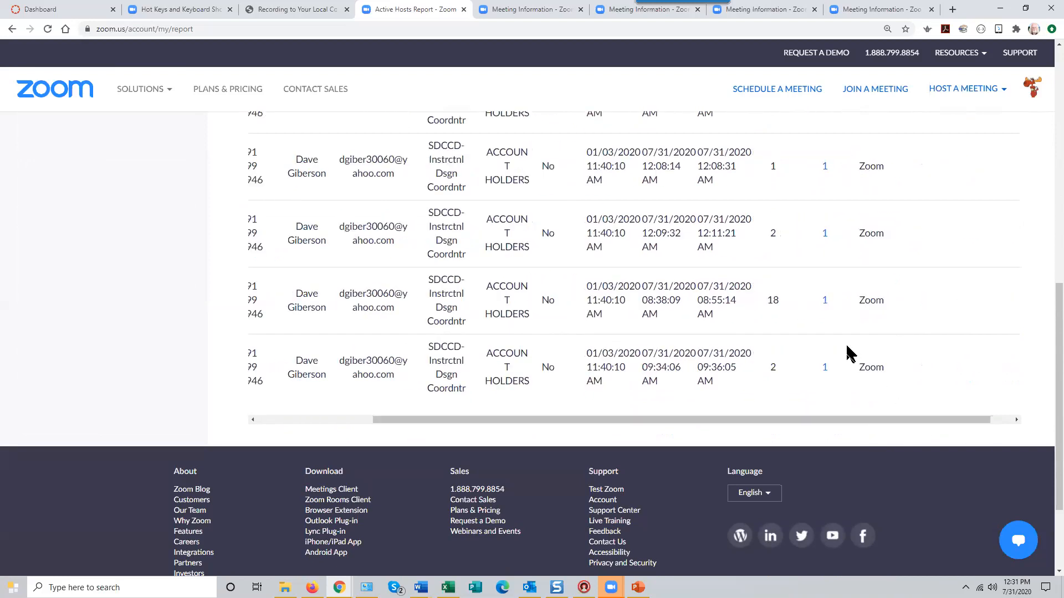
scroll(545, 338, "up", 5)
scroll(546, 338, "up", 5)
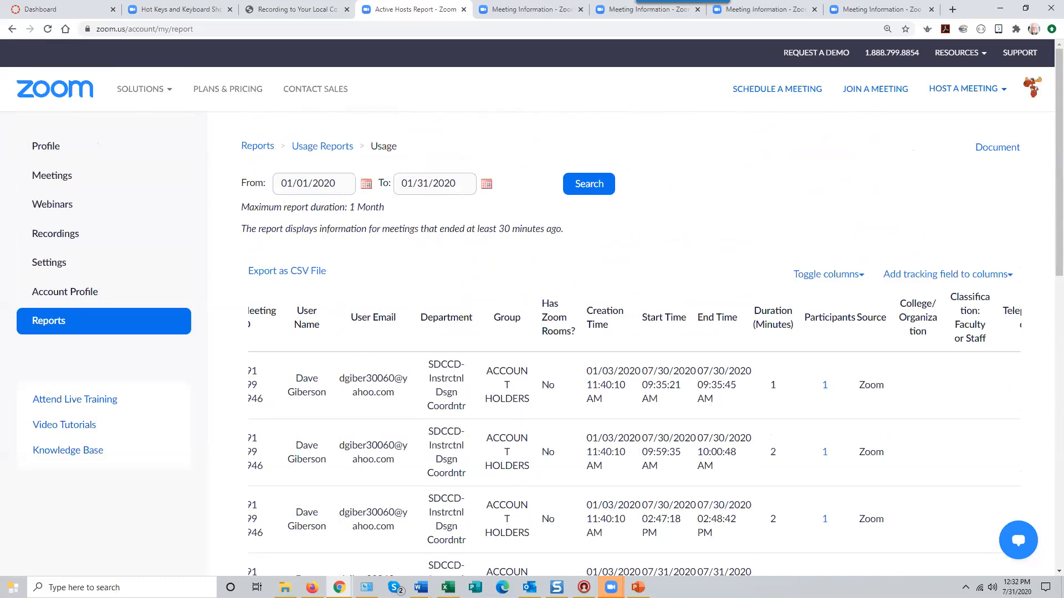
left_click(736, 577)
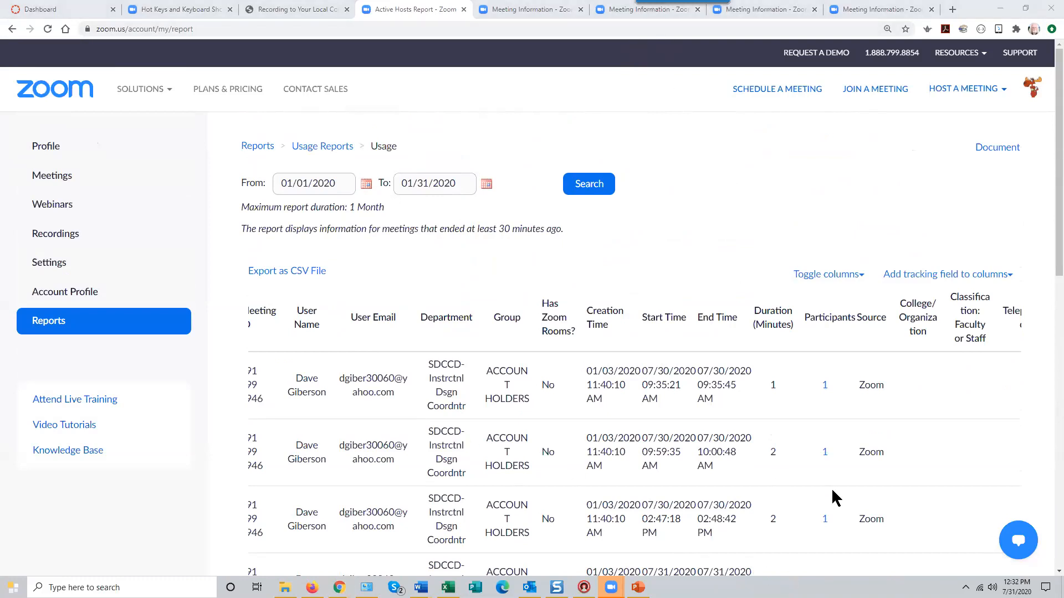
left_click(757, 563)
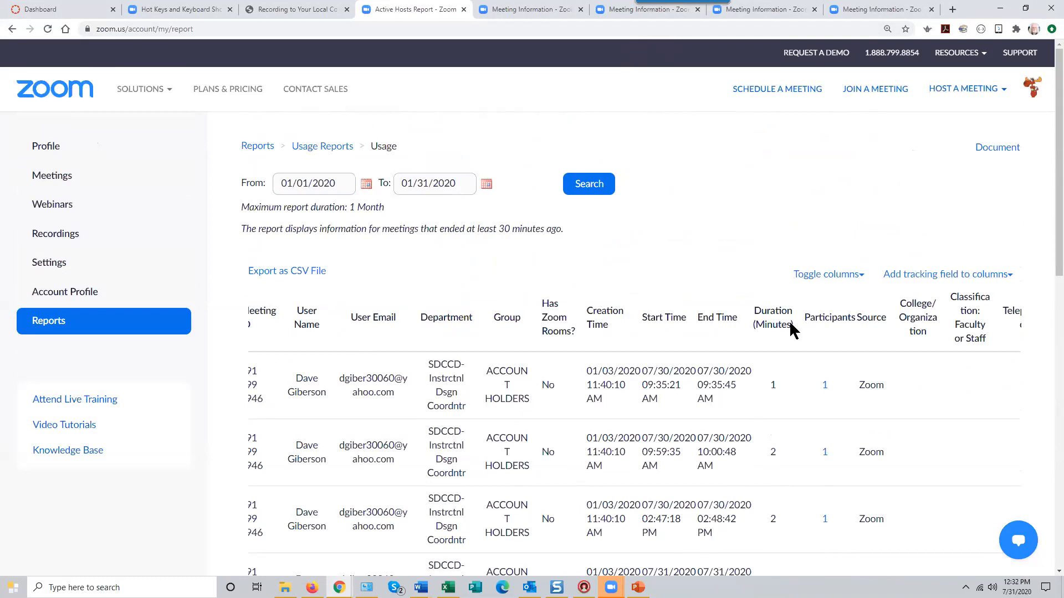
left_click(1023, 10)
left_click(910, 8)
Review the usage report's meeting entries down to the last row and back to the Topic column and date range.
scroll(390, 470, "down", 3)
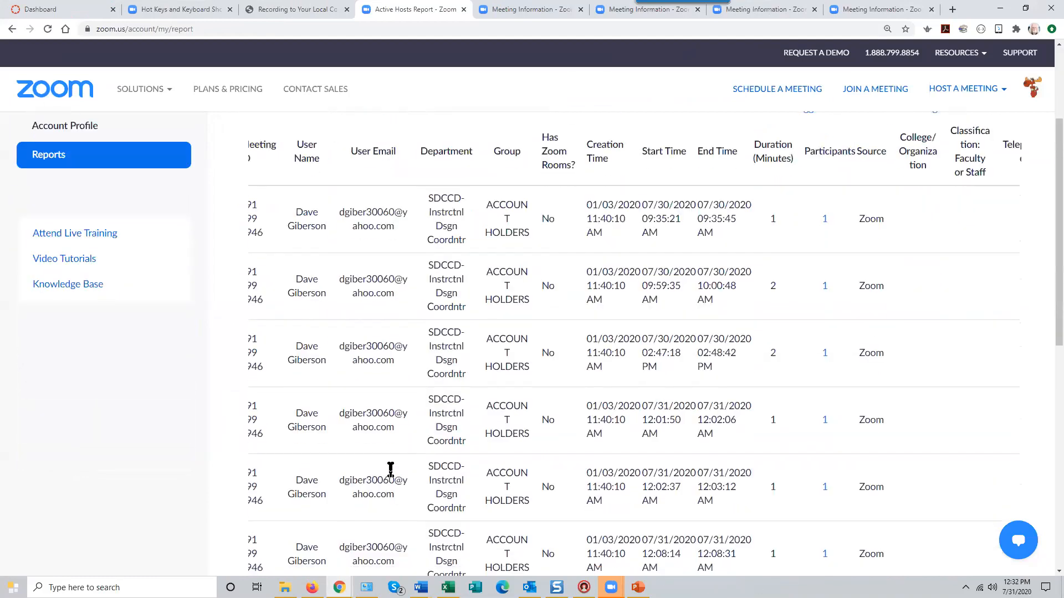
scroll(391, 470, "down", 4)
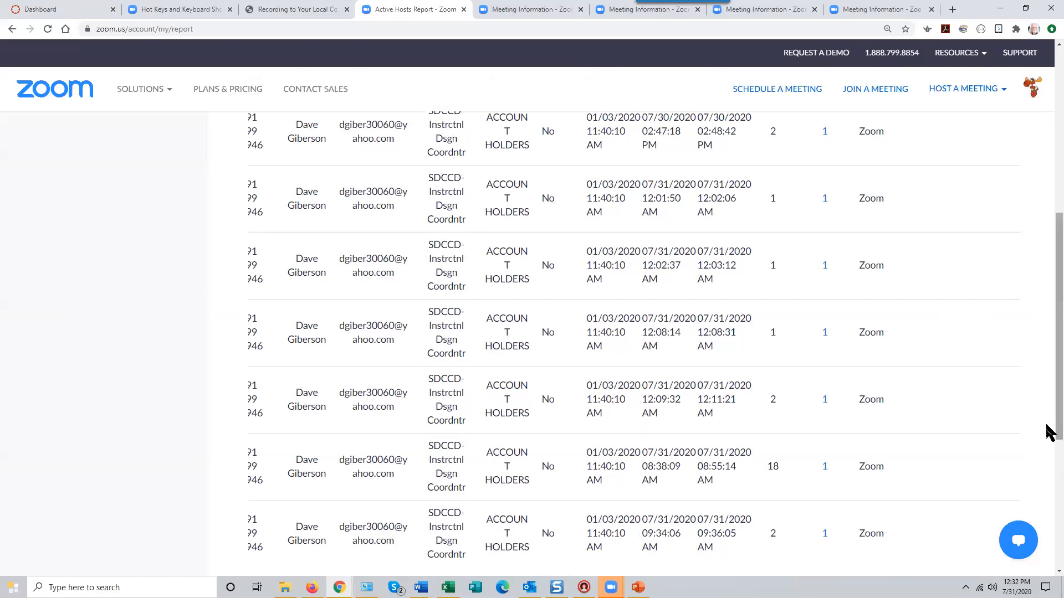
left_click_drag(1049, 430, 1051, 573)
left_click_drag(515, 289, 142, 288)
left_click_drag(1049, 446, 1049, 210)
scroll(659, 460, "up", 2)
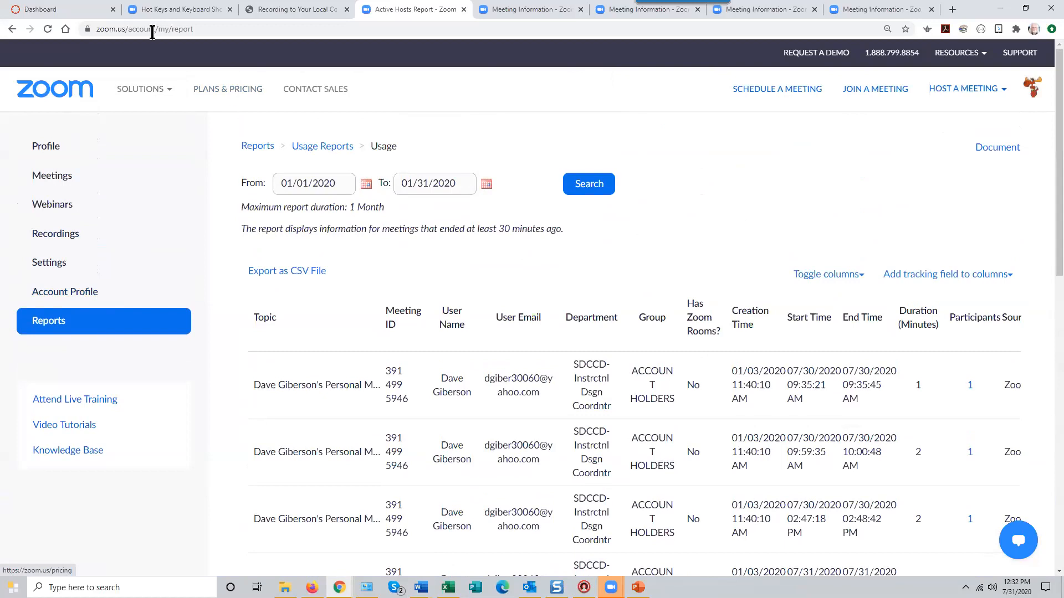
Reload the Usage report from the Reports overview with its default date range.
left_click(127, 28)
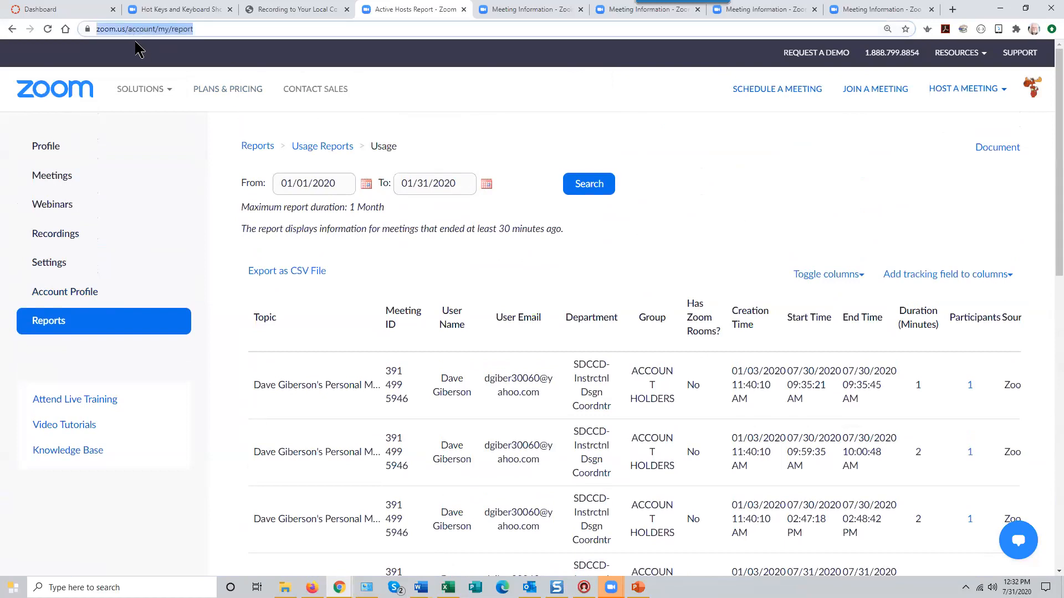
left_click(221, 29)
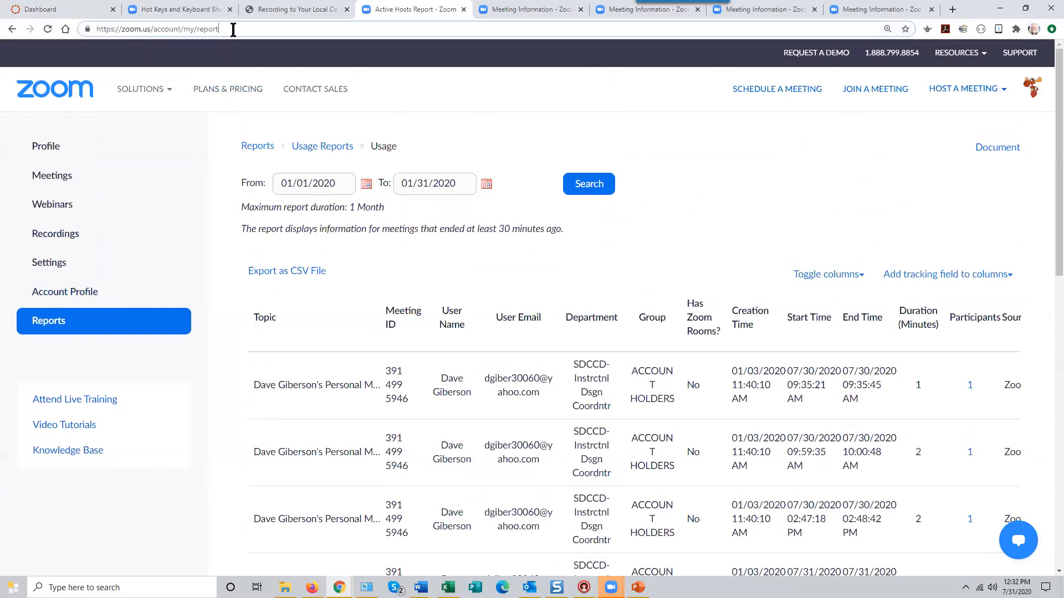
left_click(48, 326)
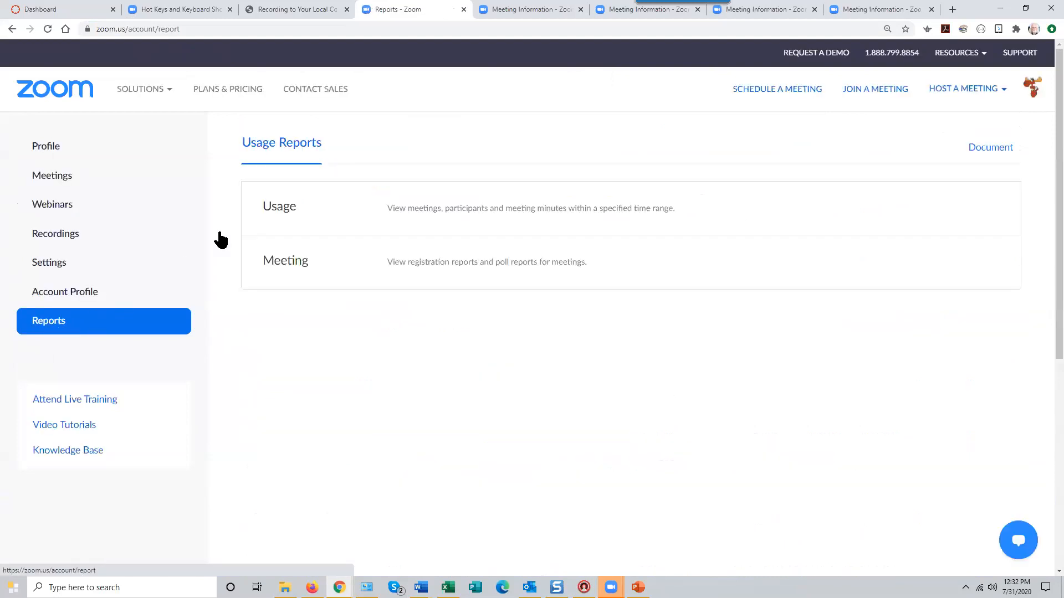
left_click(280, 210)
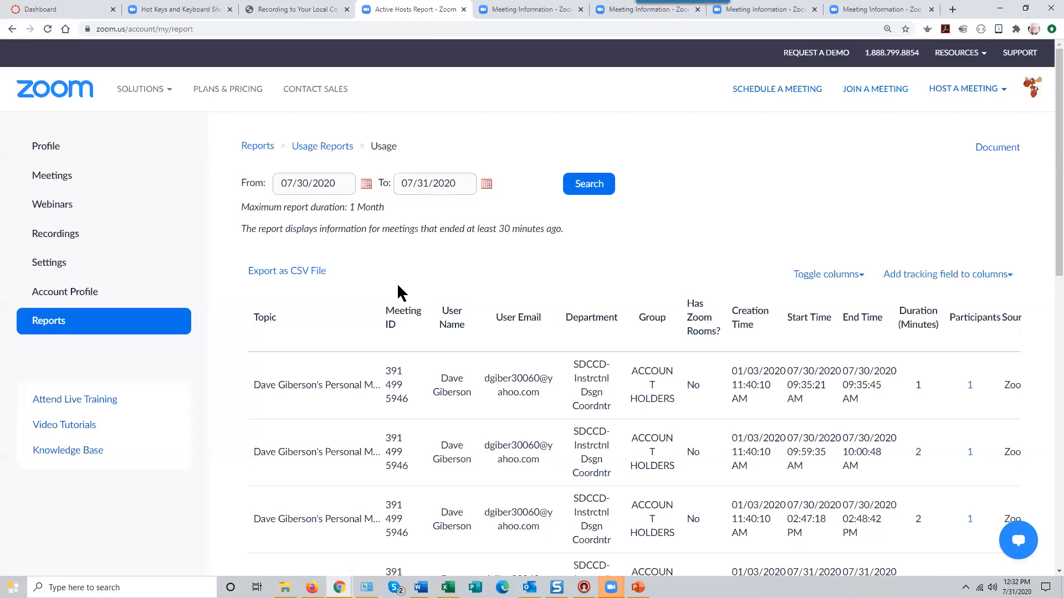
Read the start times, durations and participant counts of the meetings in the reloaded usage report.
scroll(399, 293, "down", 10)
scroll(399, 293, "up", 10)
scroll(878, 255, "down", 6)
scroll(878, 256, "down", 3)
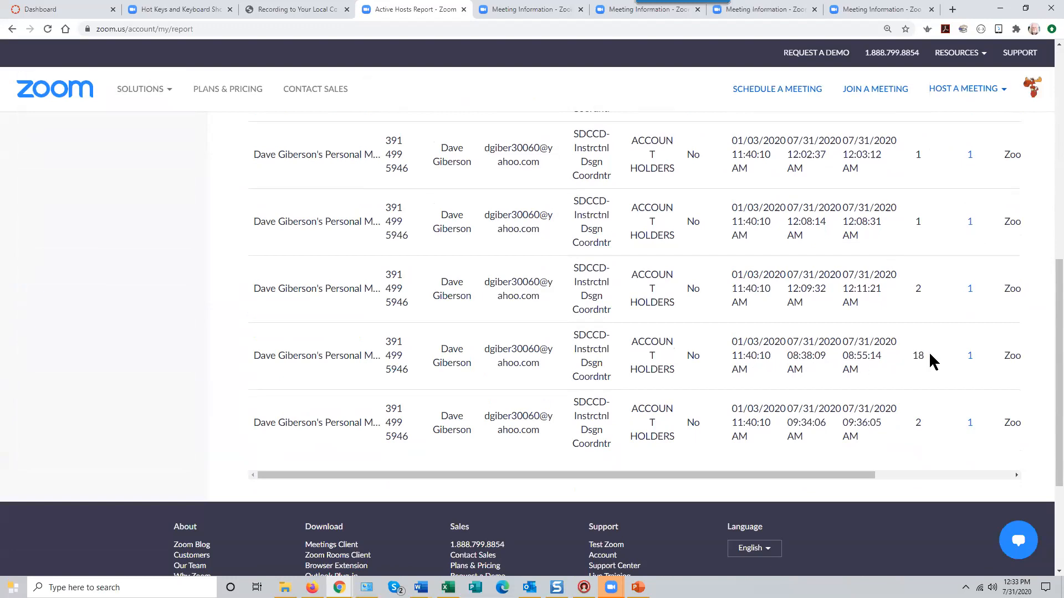
scroll(970, 379, "down", 1)
left_click_drag(1059, 348, 1047, 157)
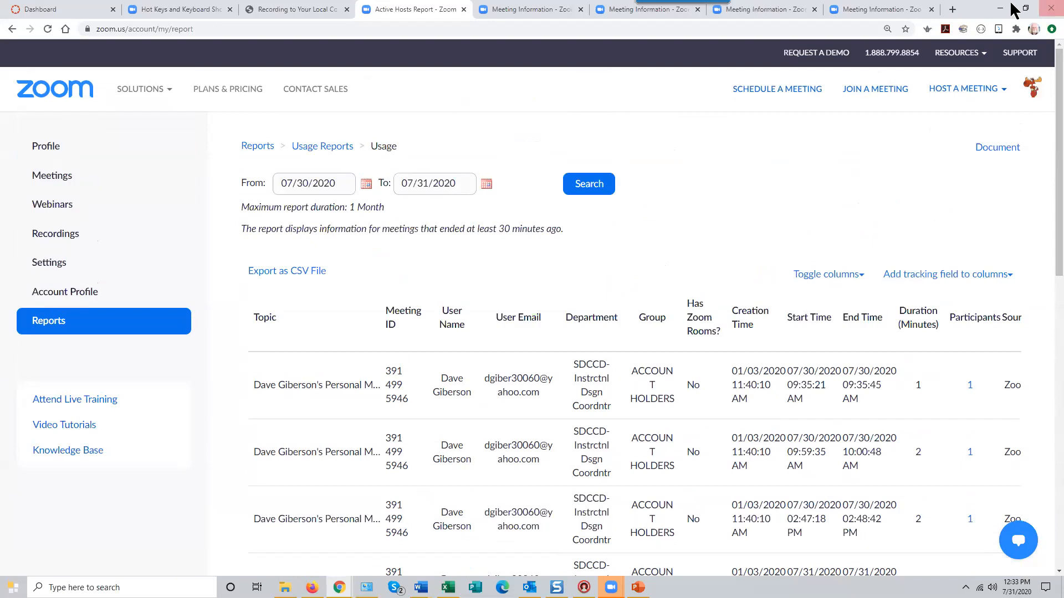
Restore the maximized browser window to a smaller size and move it aside to expose the window behind it.
left_click(1025, 8)
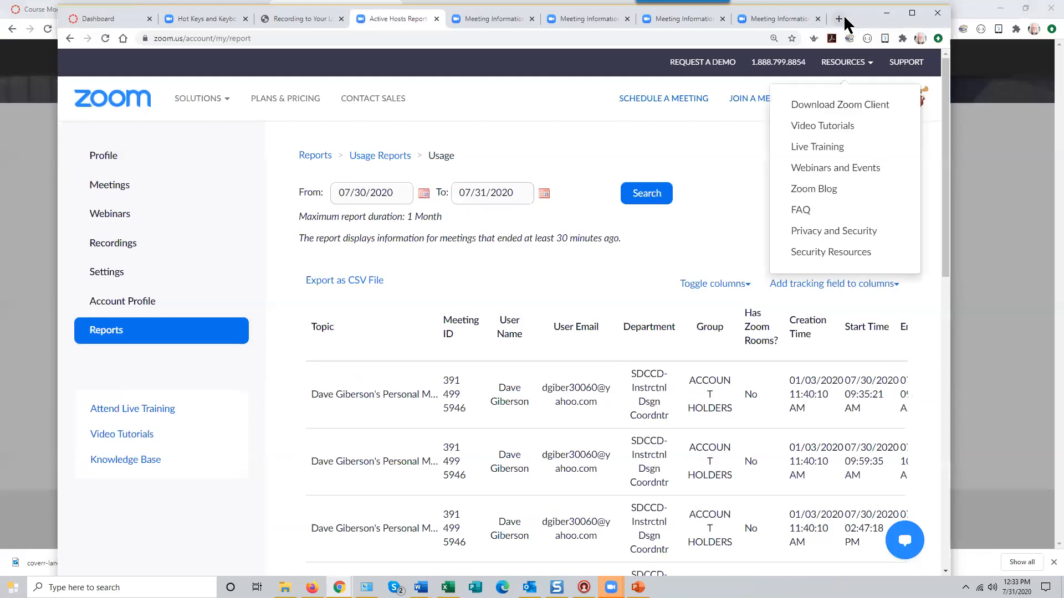
left_click_drag(856, 14, 801, 9)
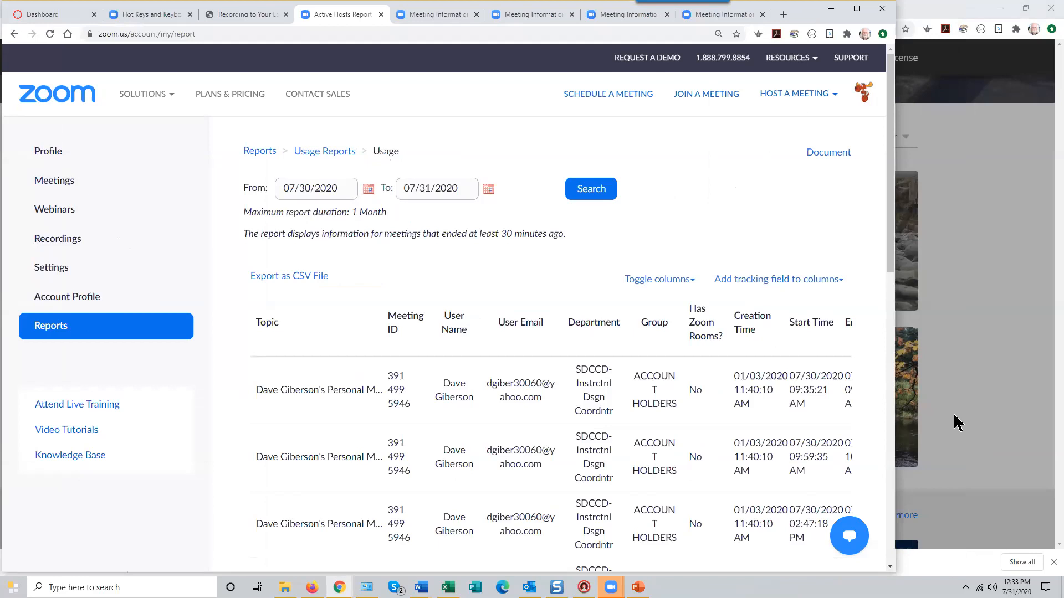
Examine the usage report's meeting rows and all their columns down to the last entry and back up to the date range.
left_click_drag(889, 272, 891, 560)
left_click_drag(576, 282, 801, 299)
left_click_drag(641, 300, 440, 283)
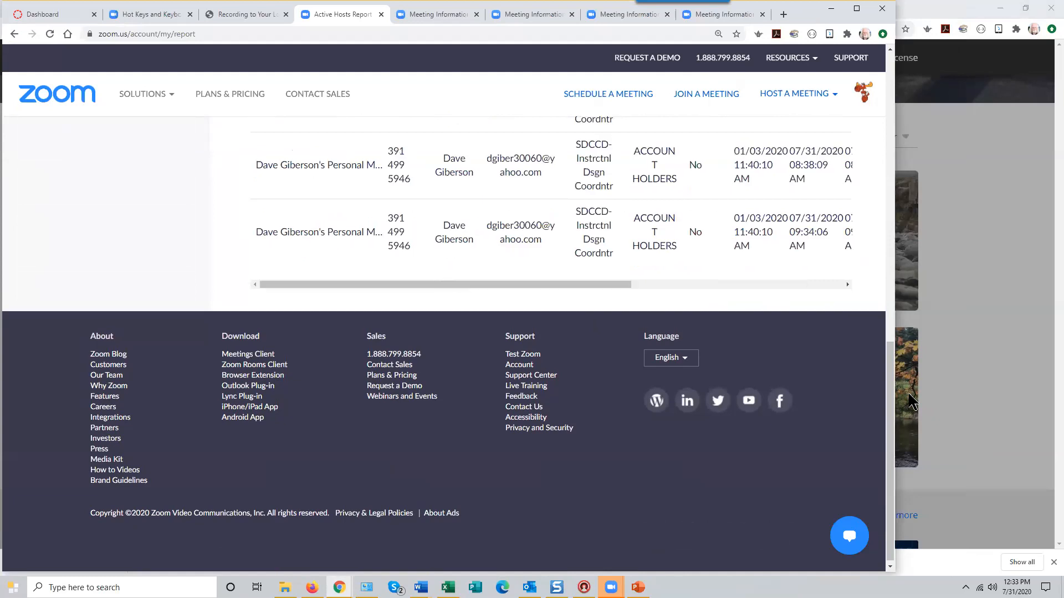
left_click_drag(893, 389, 976, 208)
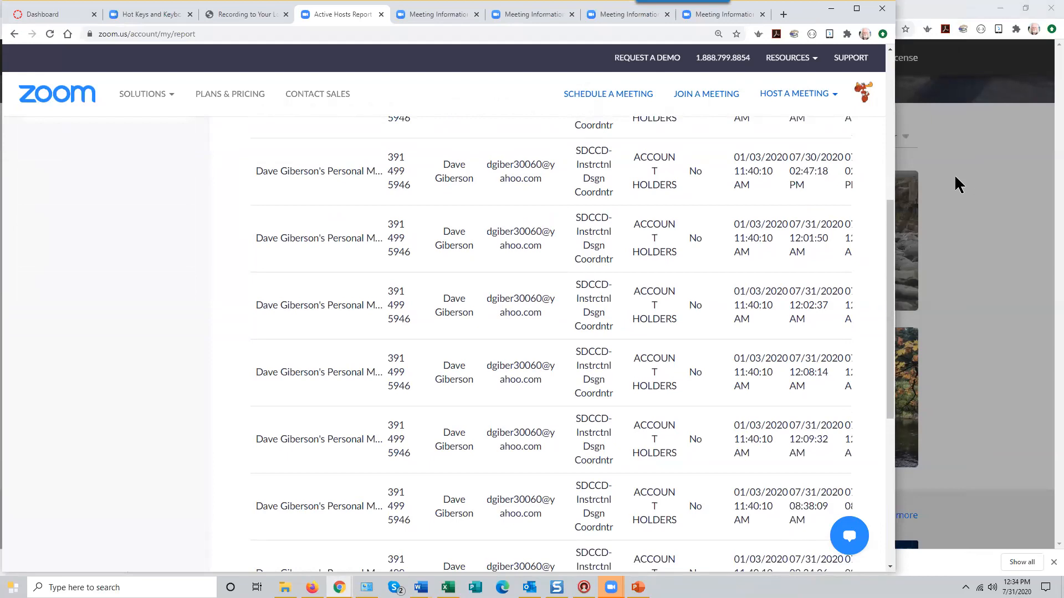
scroll(876, 451, "down", 5)
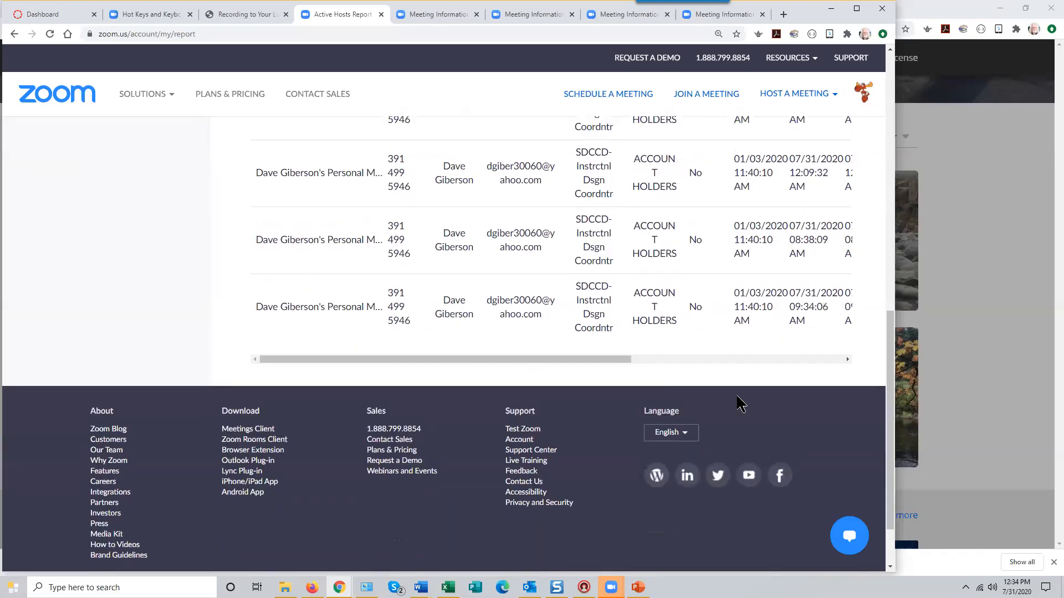
scroll(891, 294, "up", 1)
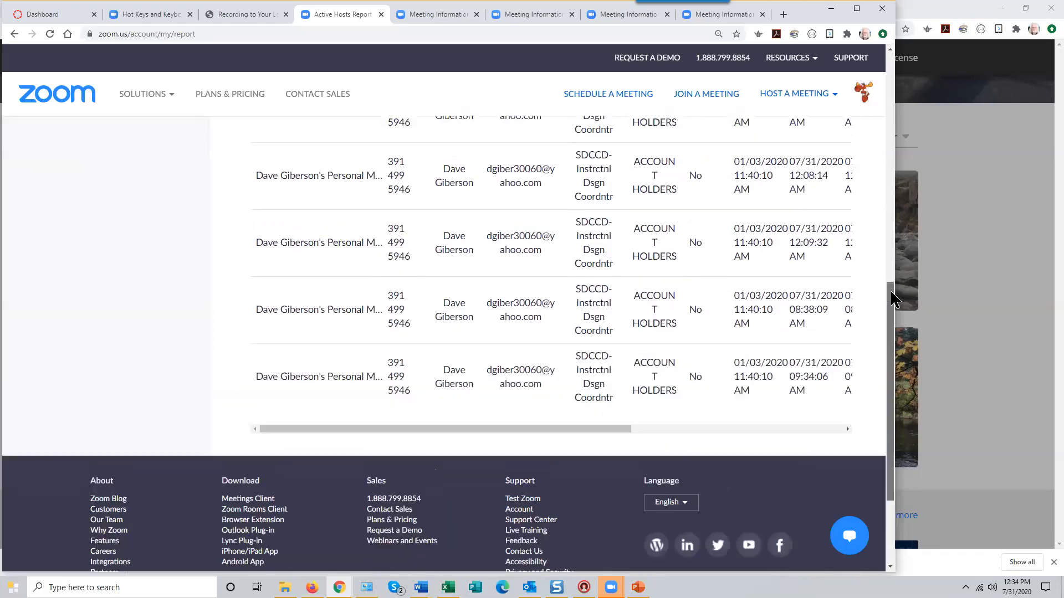
left_click_drag(893, 299, 893, 135)
scroll(893, 134, "up", 1)
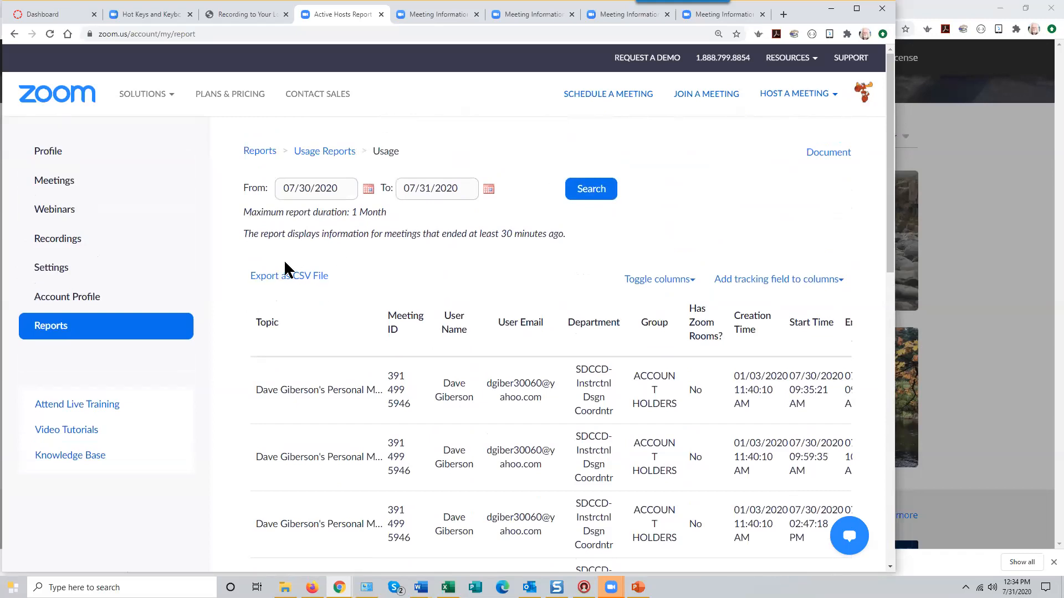
Set the usage report's start date to 07/19/2020 and run the search through 07/31/2020.
left_click(368, 191)
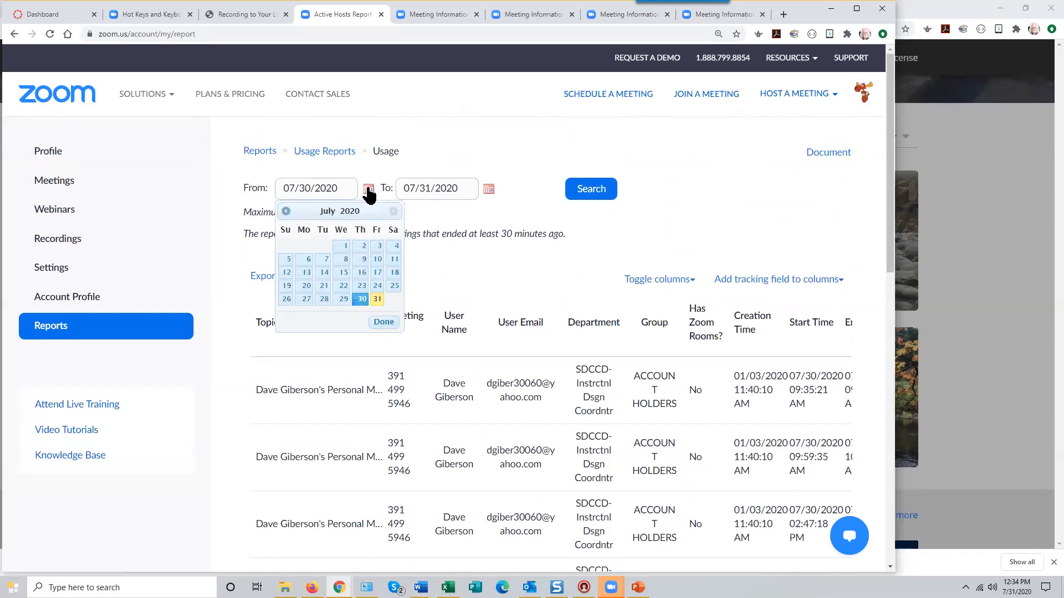
left_click(287, 285)
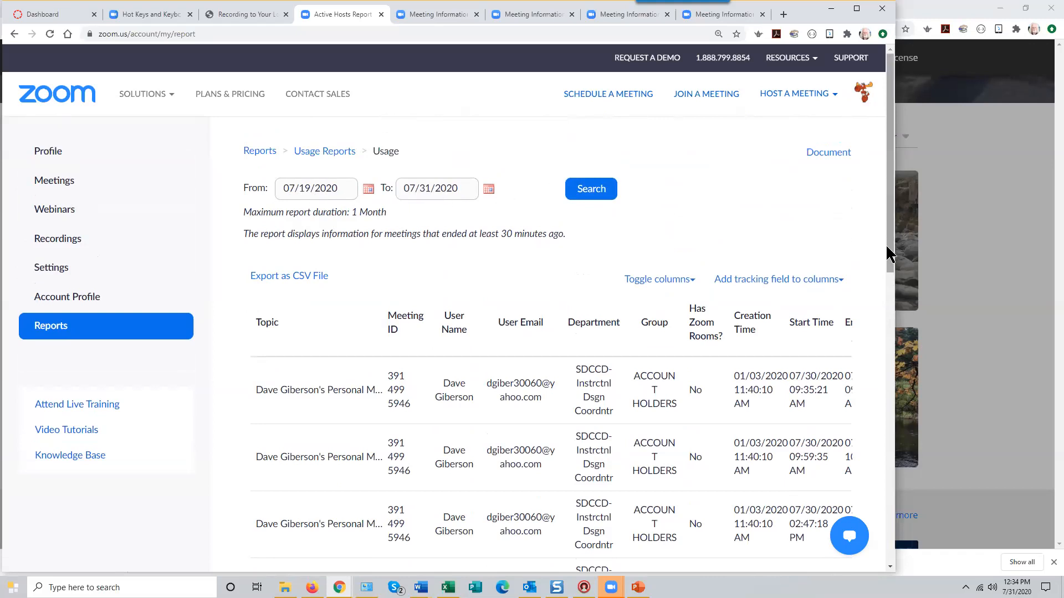
left_click_drag(890, 258, 893, 560)
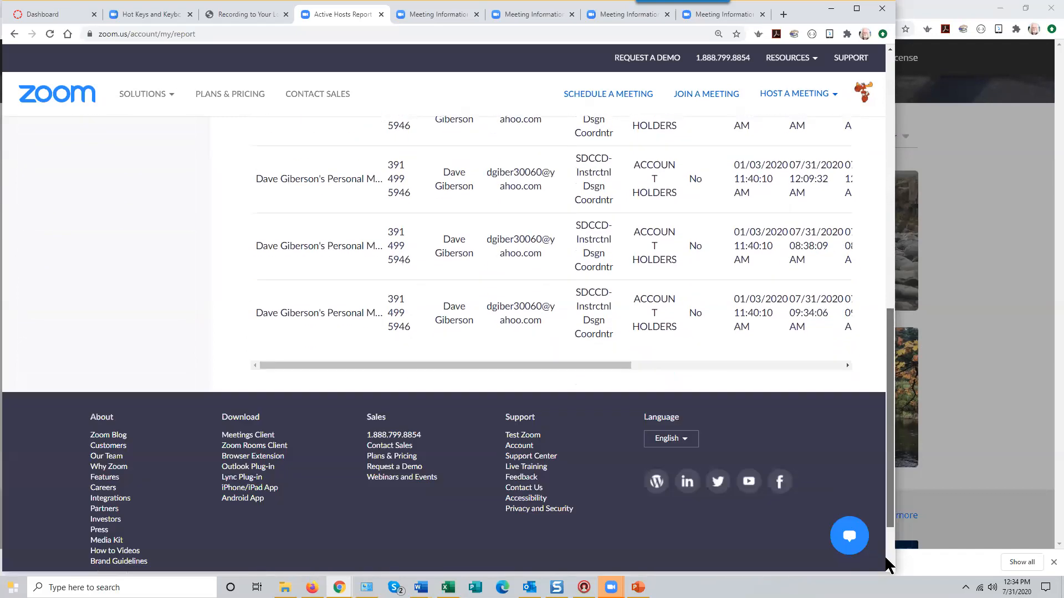
left_click_drag(550, 279, 811, 302)
scroll(892, 314, "up", 2)
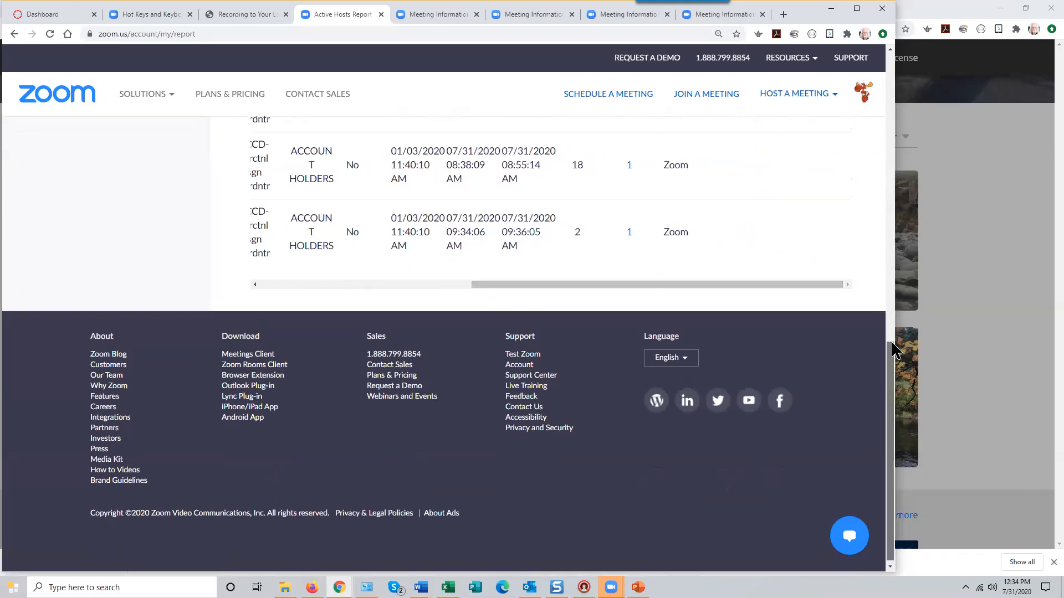
left_click_drag(891, 310, 890, 113)
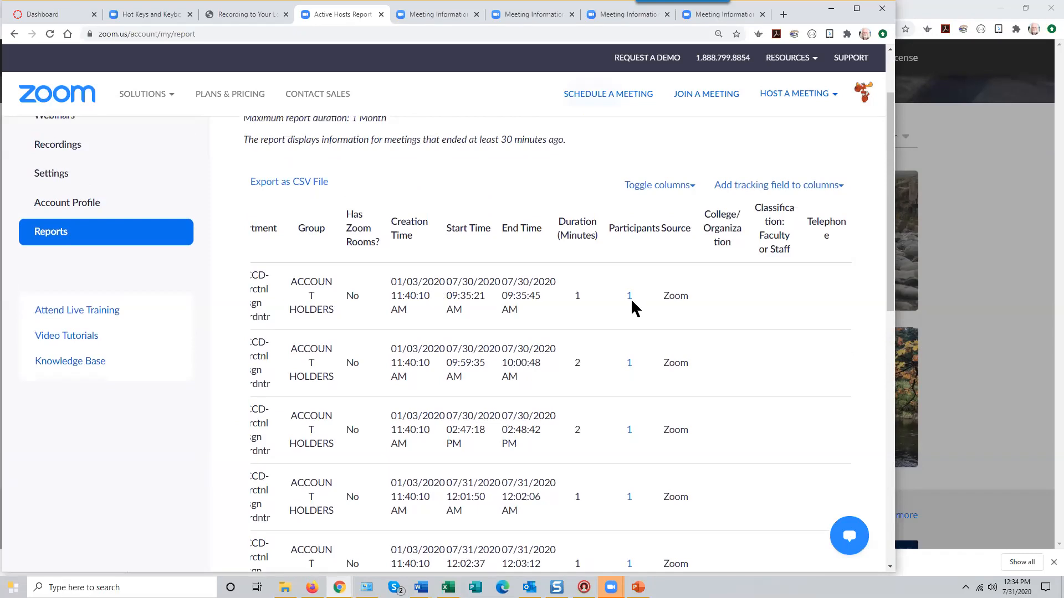
scroll(632, 313, "down", 2)
scroll(631, 313, "down", 6)
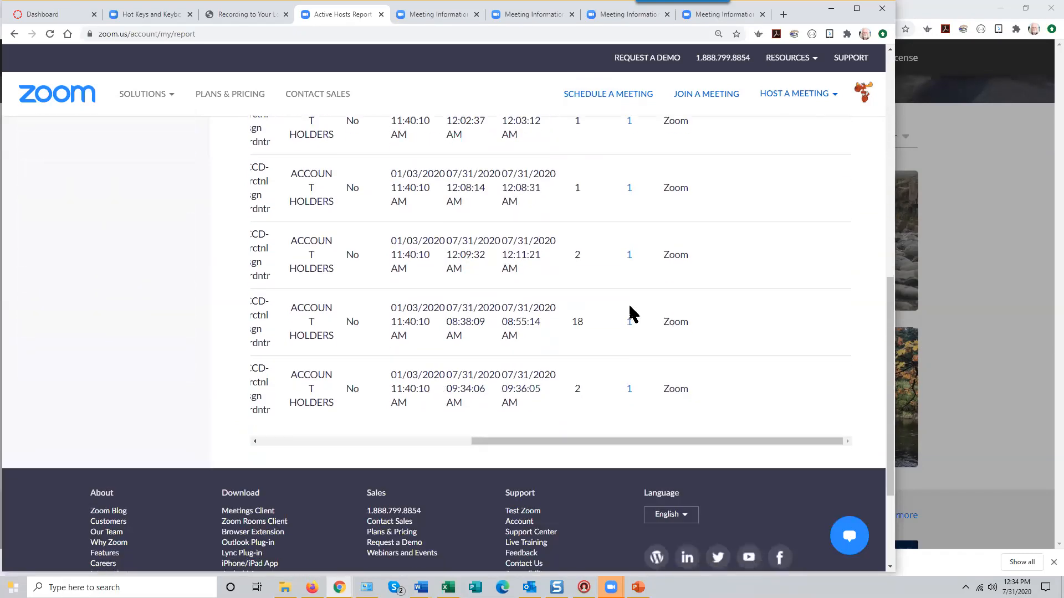
scroll(627, 335, "up", 8)
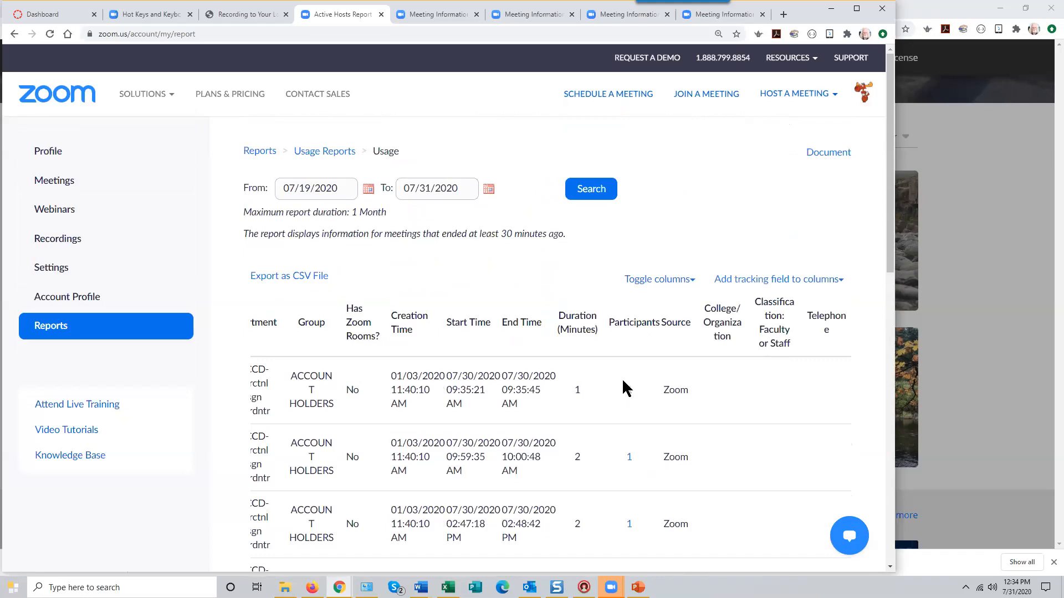
left_click(589, 190)
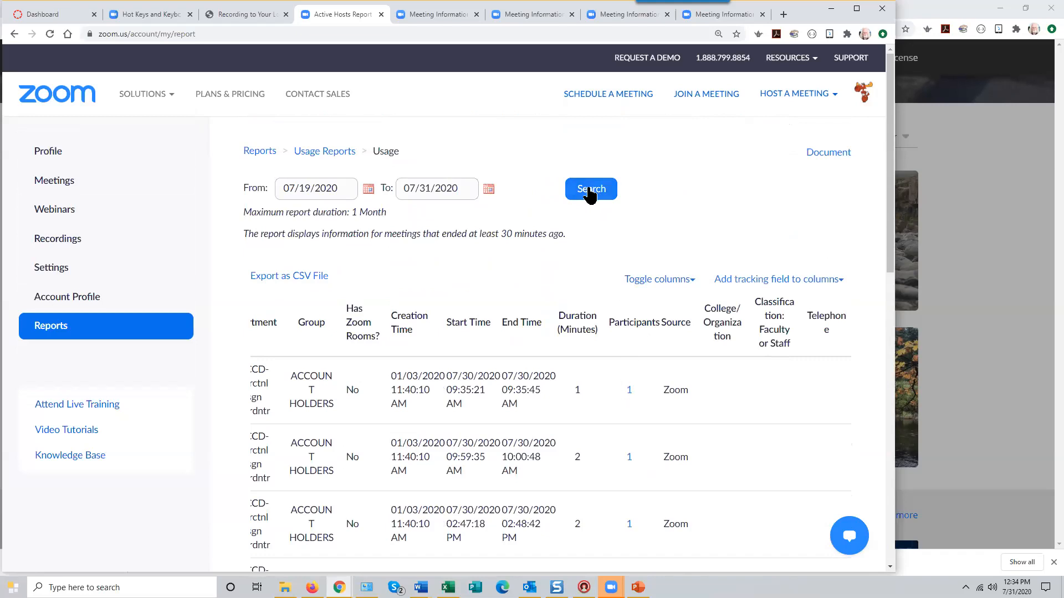
left_click(572, 195)
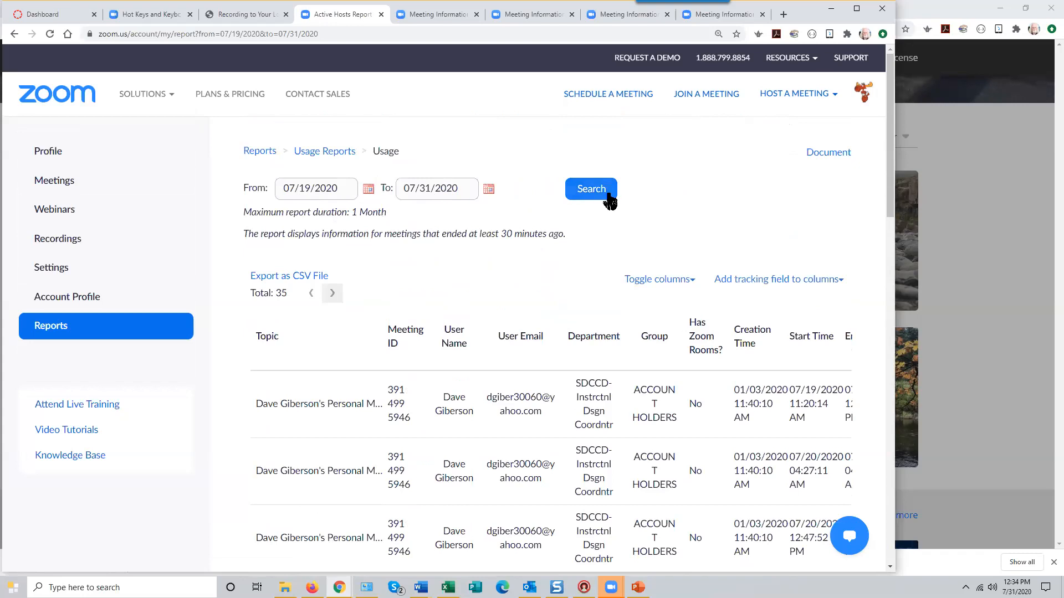
Open the participant list of the 204-minute meeting on 07/23/2020, review its join and leave times, and close it.
scroll(658, 235, "down", 4)
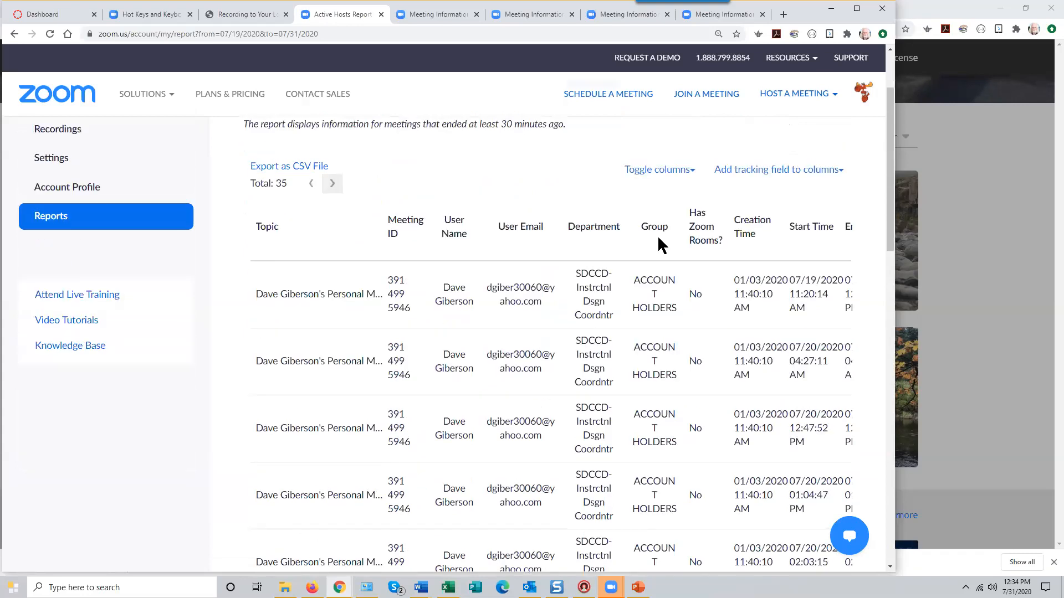
left_click_drag(890, 249, 869, 492)
left_click_drag(623, 394, 836, 409)
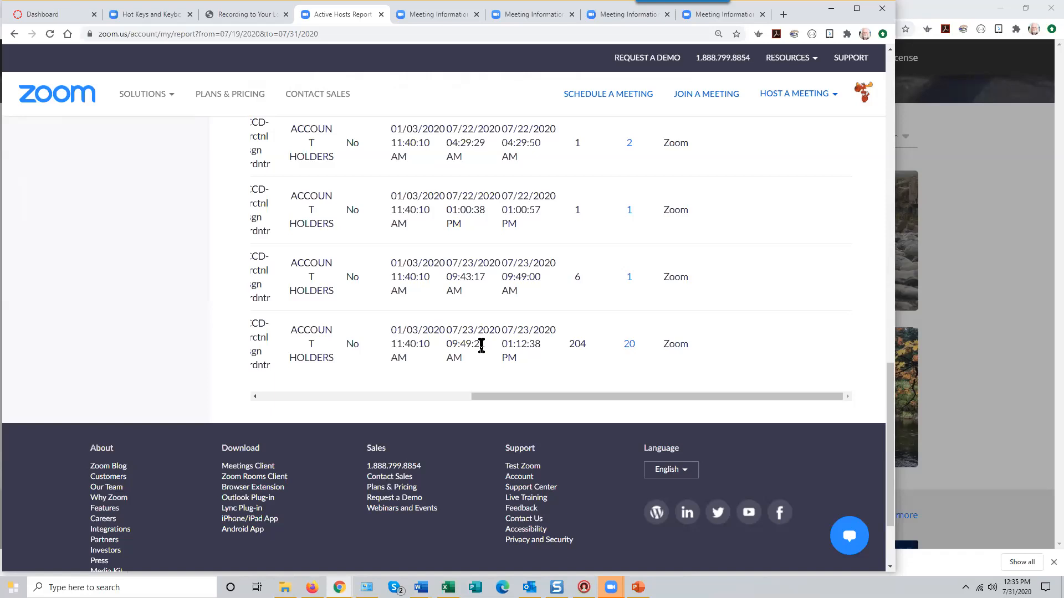
left_click(629, 347)
scroll(626, 349, "down", 10)
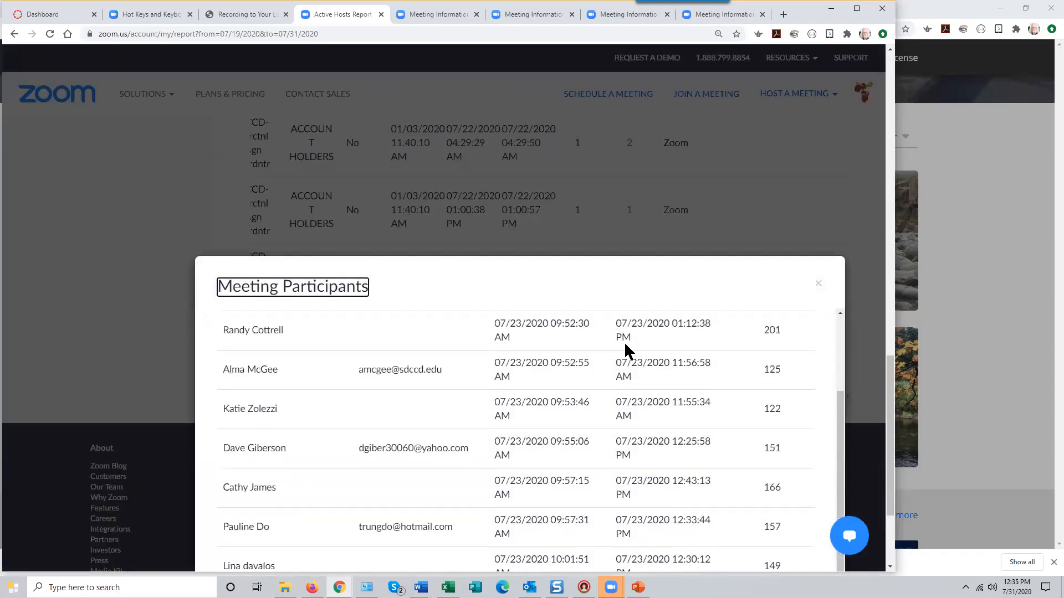
scroll(624, 341, "down", 3)
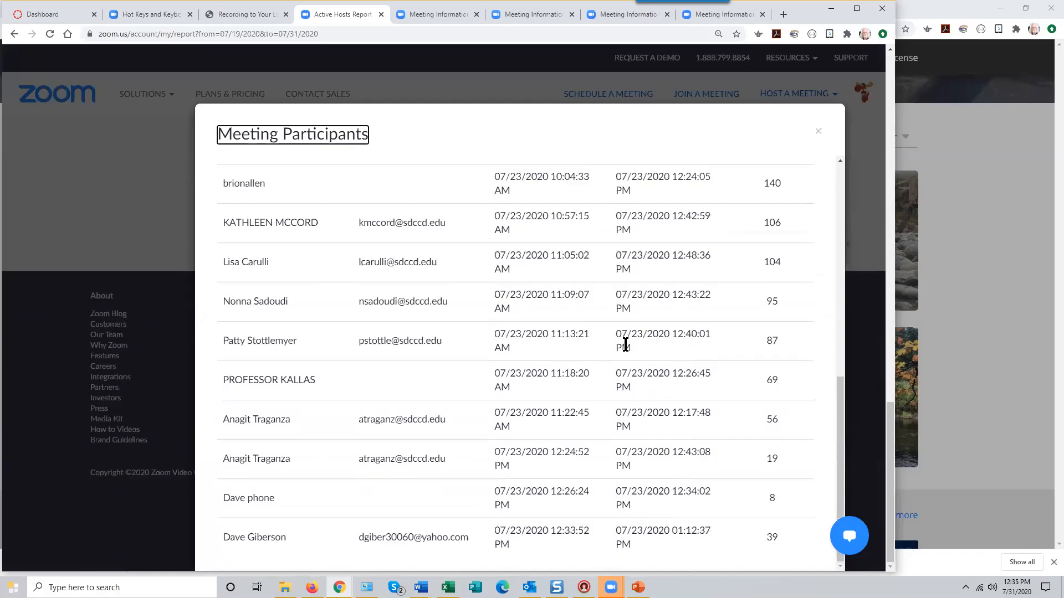
scroll(625, 345, "up", 10)
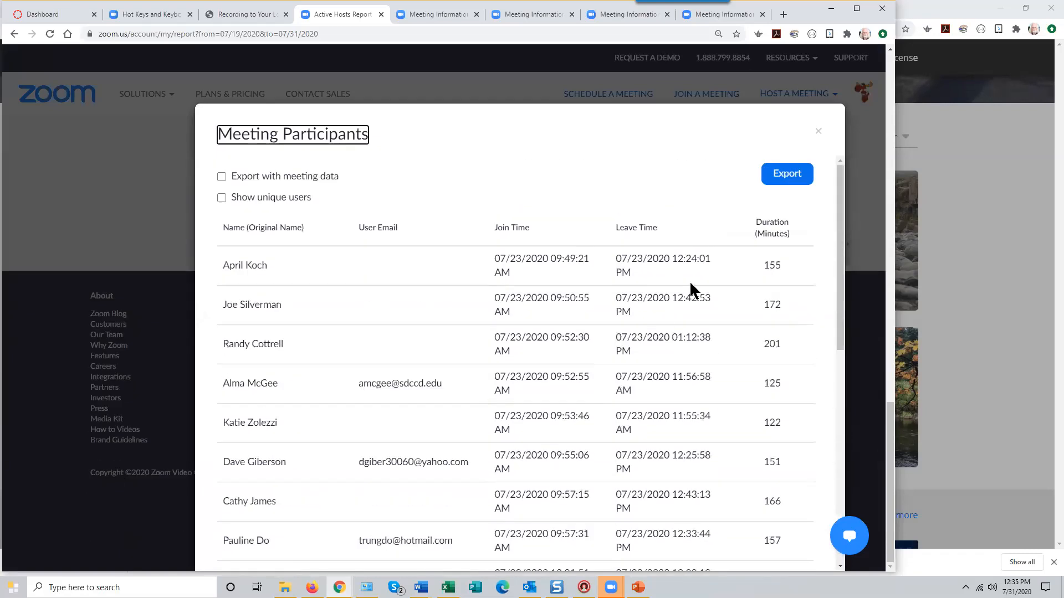
left_click(818, 132)
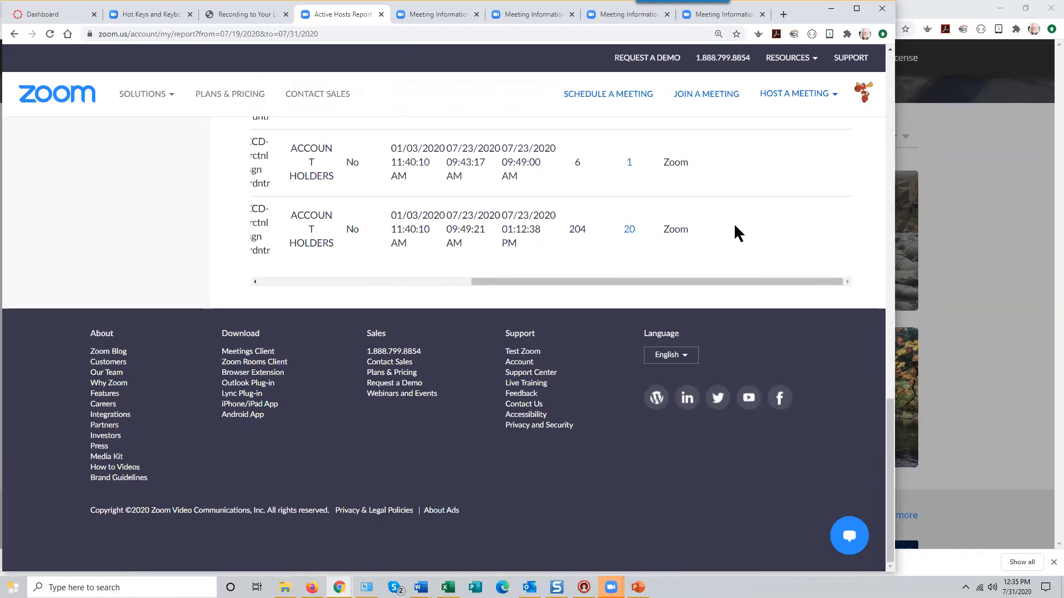
Look back over the expanded usage report from its last row to the Topic column, export option and date range.
left_click_drag(609, 289, 430, 296)
left_click_drag(573, 288, 453, 293)
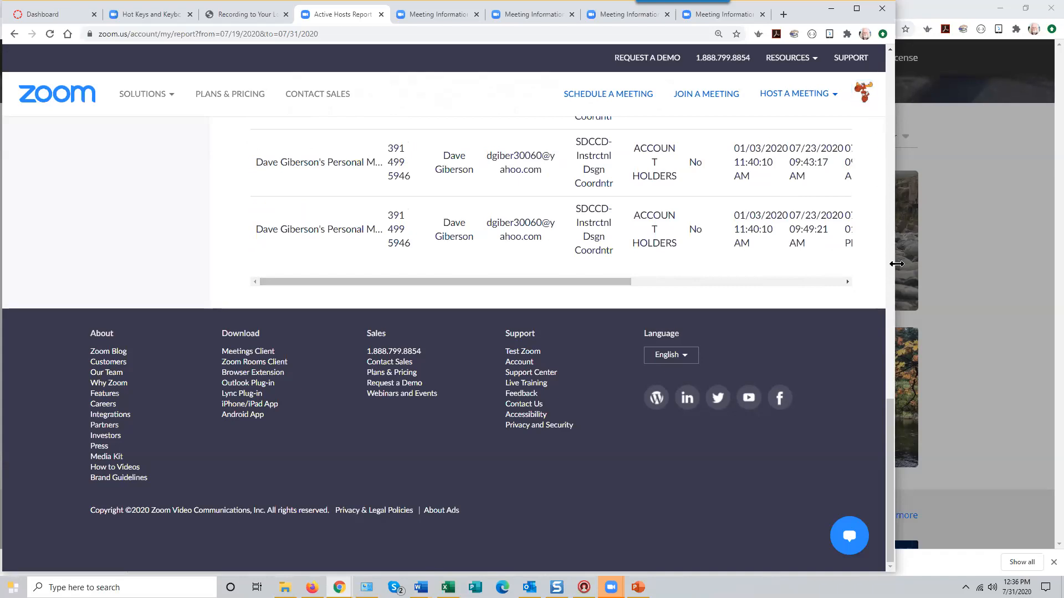
scroll(882, 305, "up", 10)
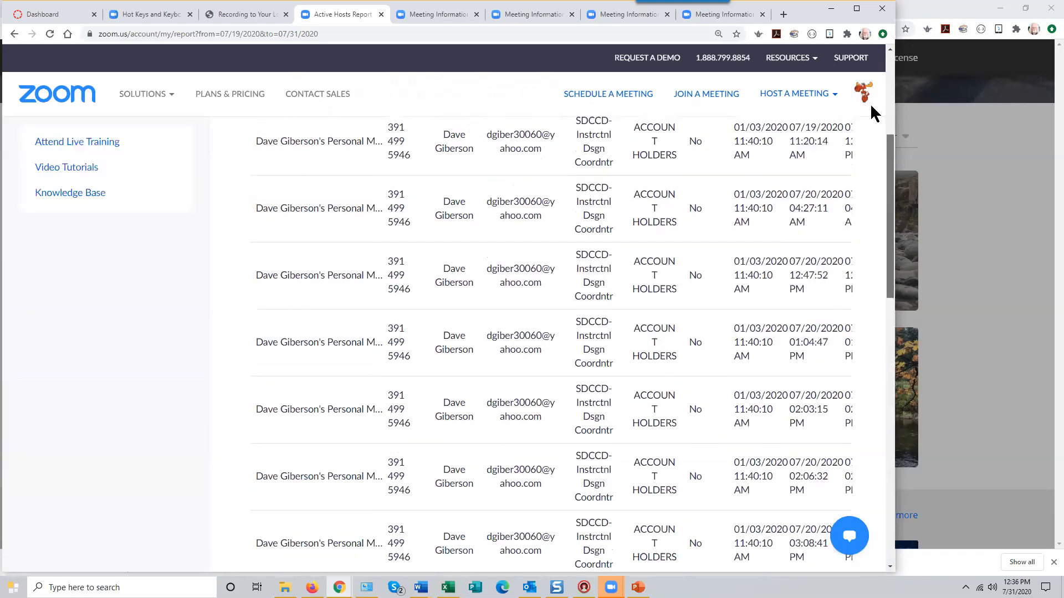
scroll(871, 111, "up", 5)
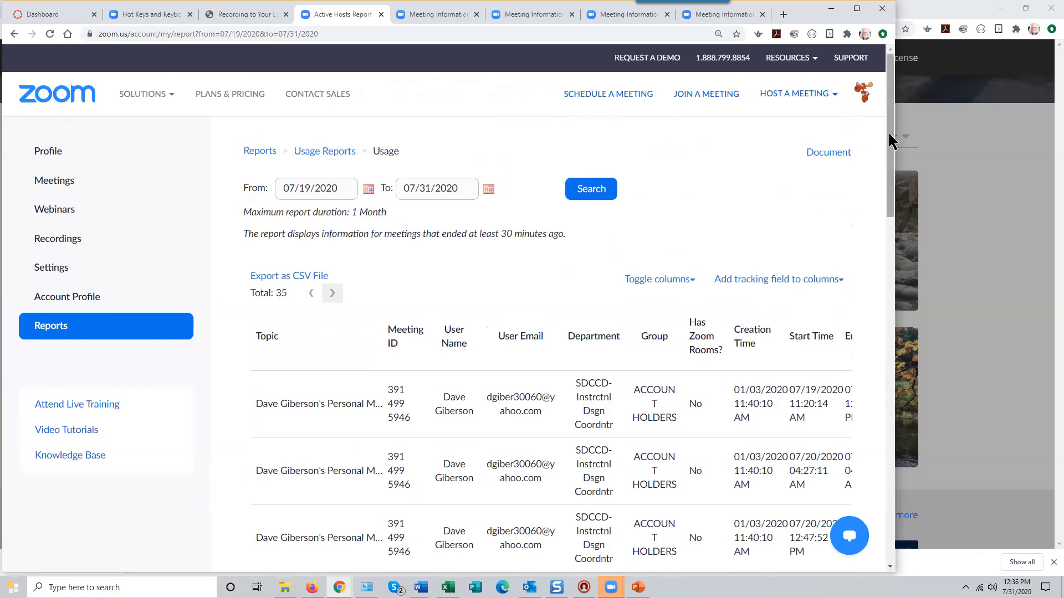
left_click_drag(889, 140, 890, 123)
mouse_move(891, 121)
left_mouse_down()
mouse_move(890, 144)
mouse_move(890, 116)
left_mouse_up()
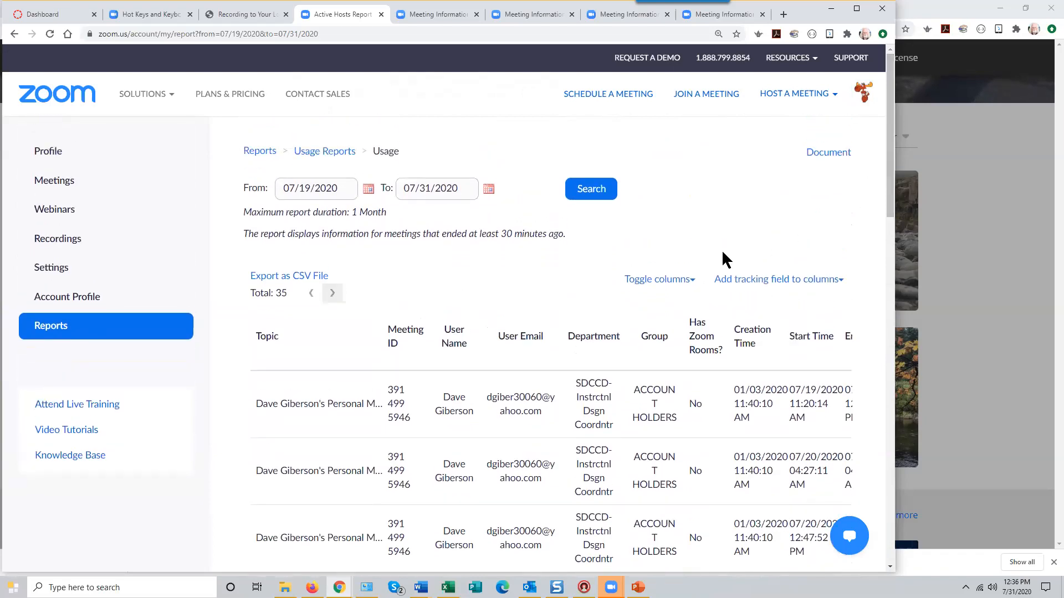
scroll(720, 258, "down", 3)
scroll(717, 257, "up", 3)
left_click_drag(888, 158, 886, 158)
Open the account's Meeting settings and review the Waiting Room, passcode and authentication options in the Security section.
left_click(51, 271)
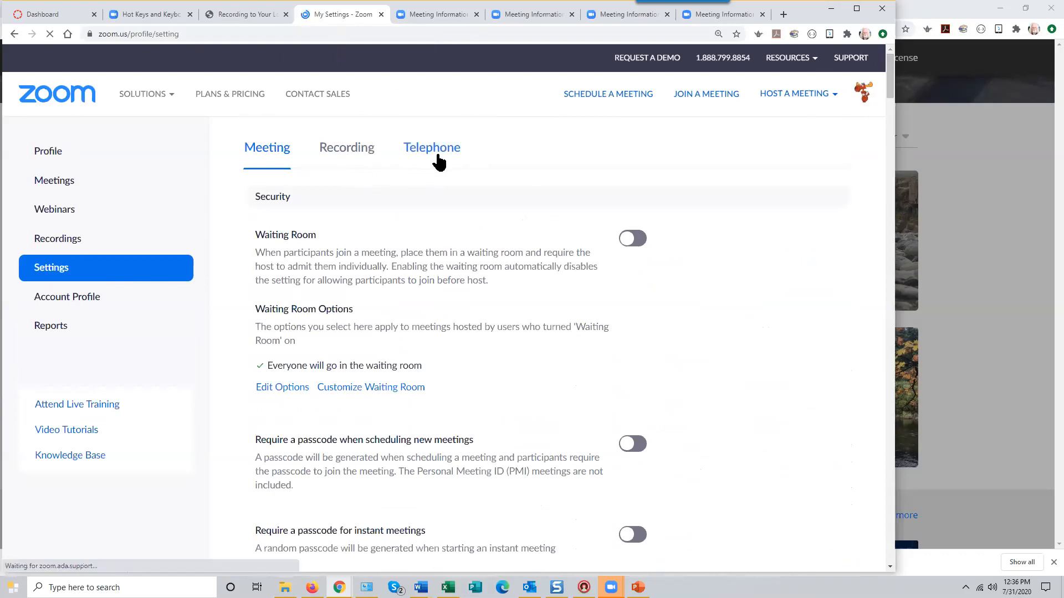
mouse_move(891, 90)
left_mouse_down()
mouse_move(891, 147)
mouse_move(892, 82)
left_mouse_up()
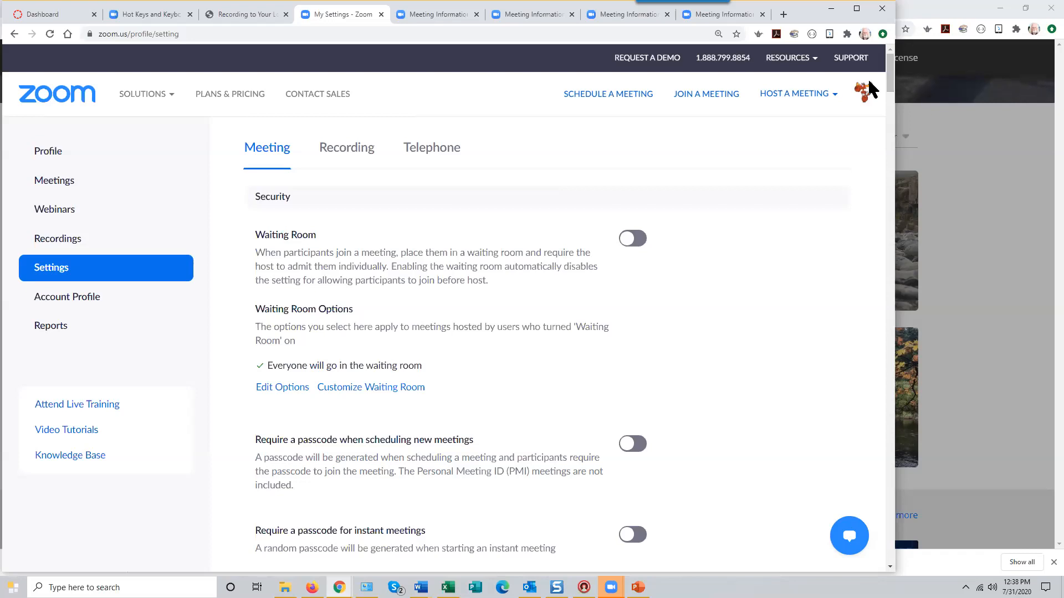
scroll(456, 341, "down", 4)
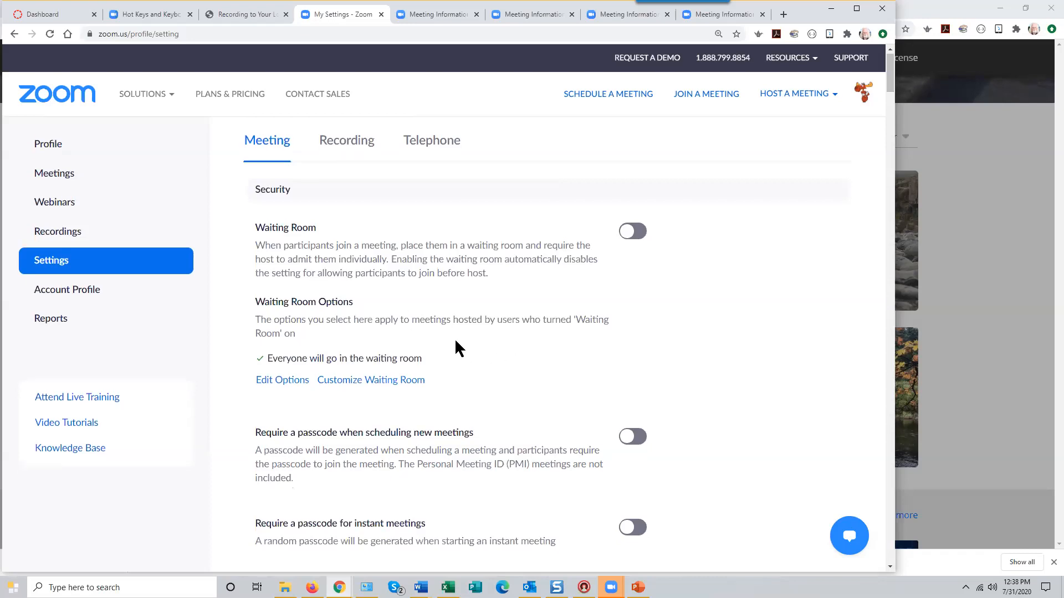
scroll(455, 342, "down", 2)
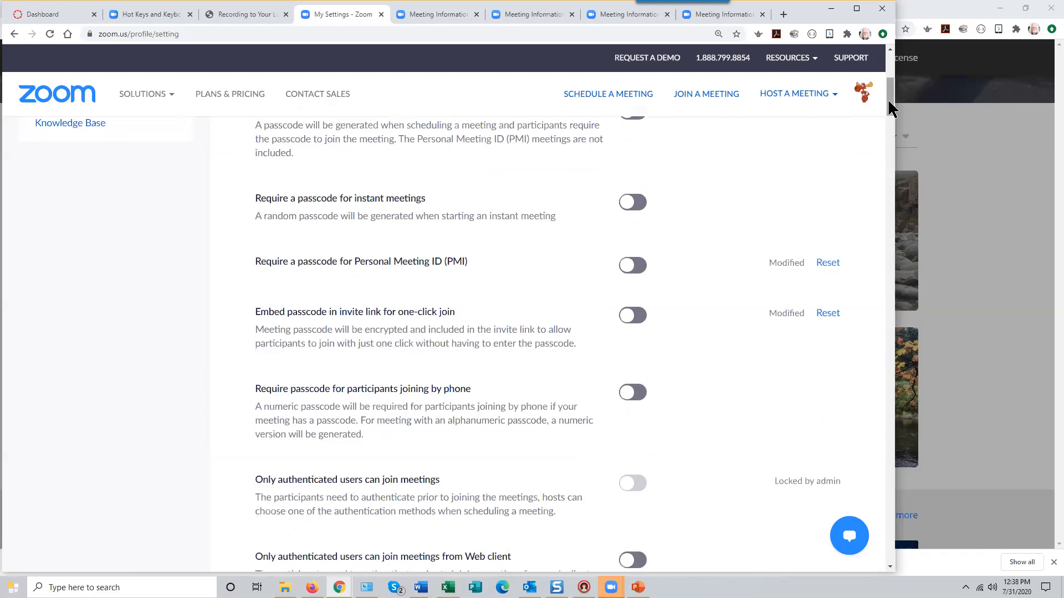
scroll(888, 100, "down", 2)
scroll(888, 102, "up", 2)
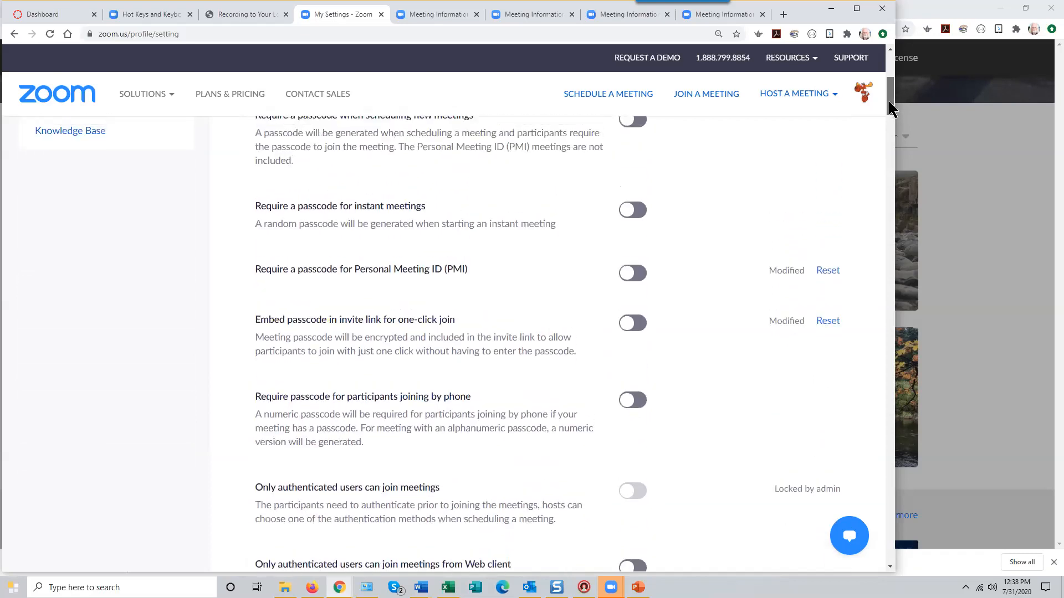
left_click_drag(888, 102, 888, 108)
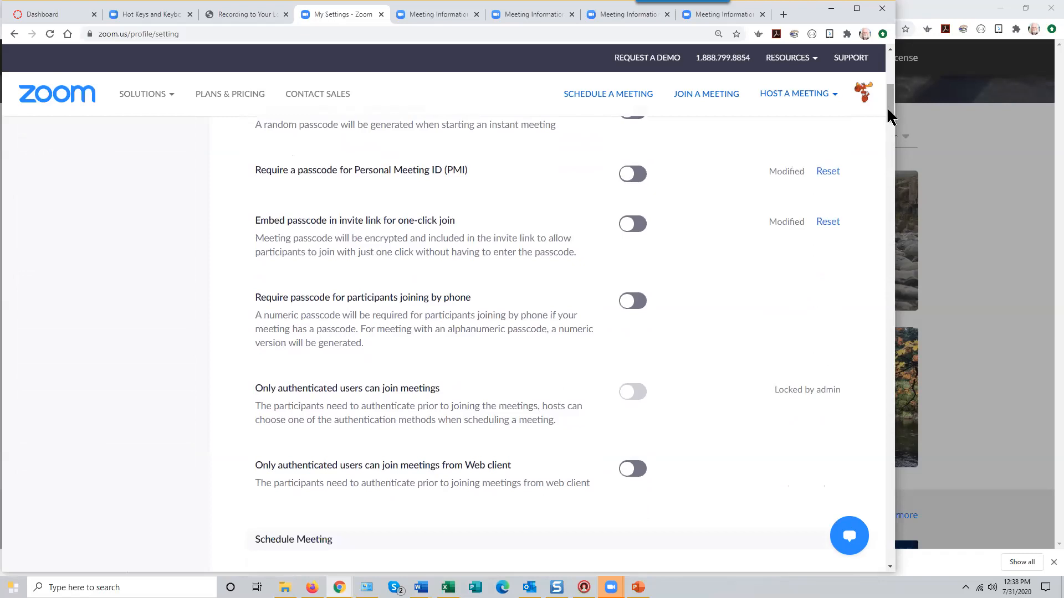
mouse_move(891, 106)
left_mouse_down()
mouse_move(889, 86)
mouse_move(882, 114)
mouse_move(881, 95)
left_mouse_up()
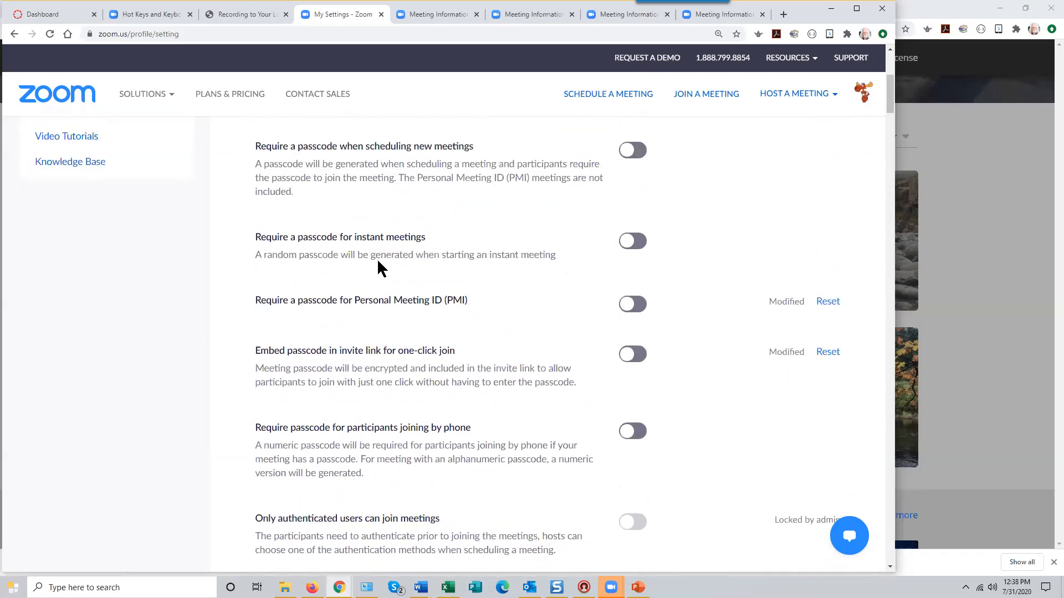
scroll(382, 270, "up", 5)
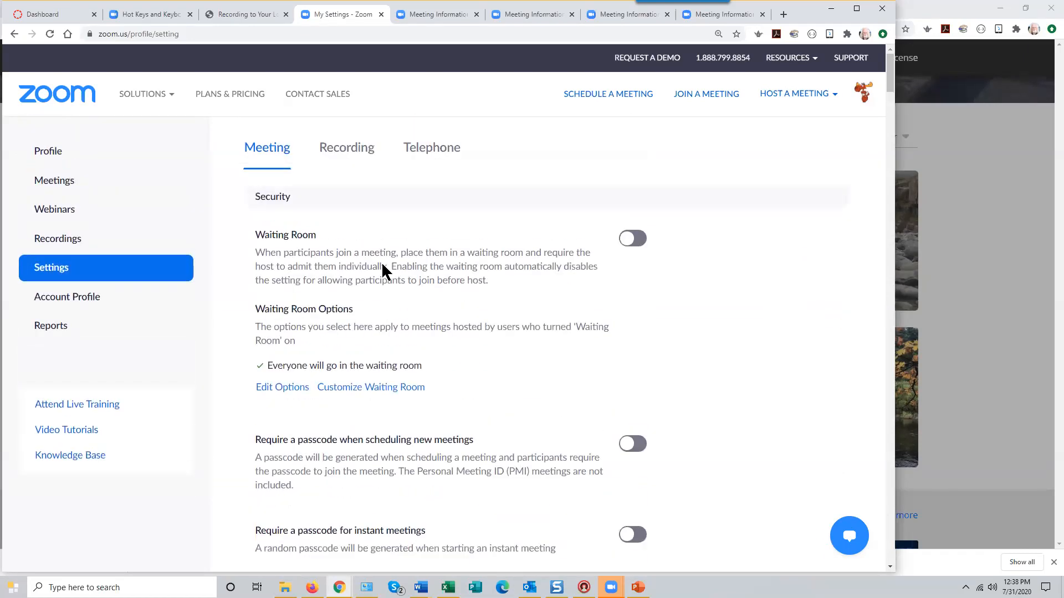
Reload the settings, require a passcode when scheduling new meetings, and try to require one for instant meetings as well.
left_click(59, 273)
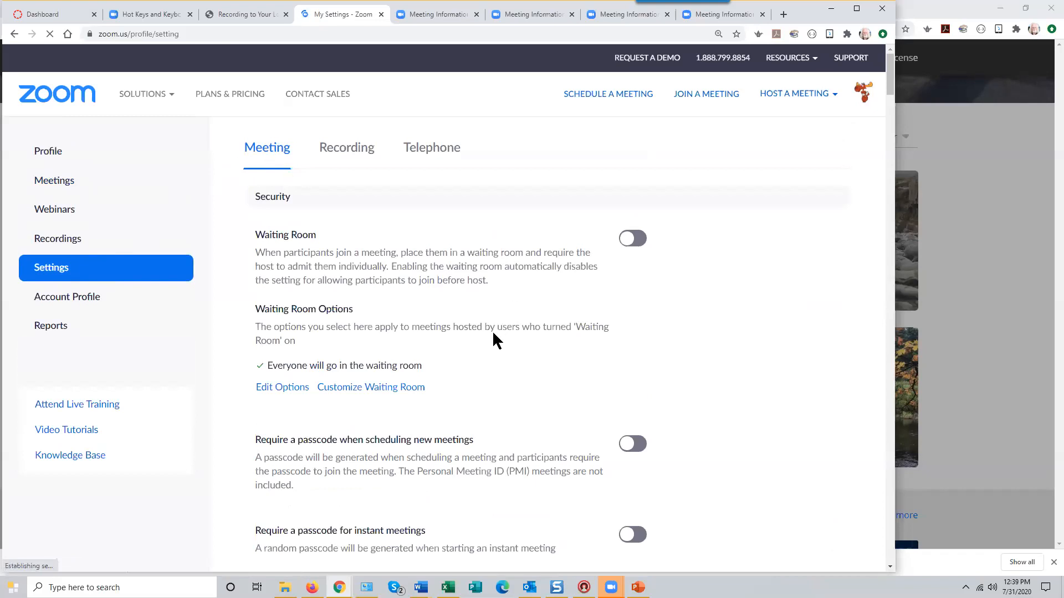
scroll(492, 330, "down", 3)
scroll(494, 333, "down", 1)
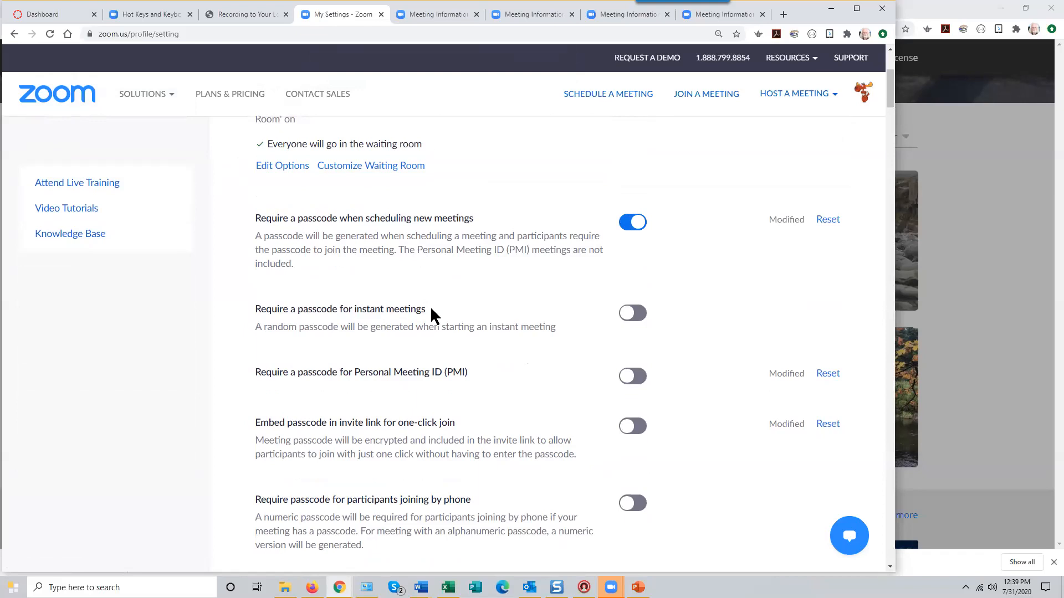
left_click(633, 314)
scroll(473, 356, "down", 2)
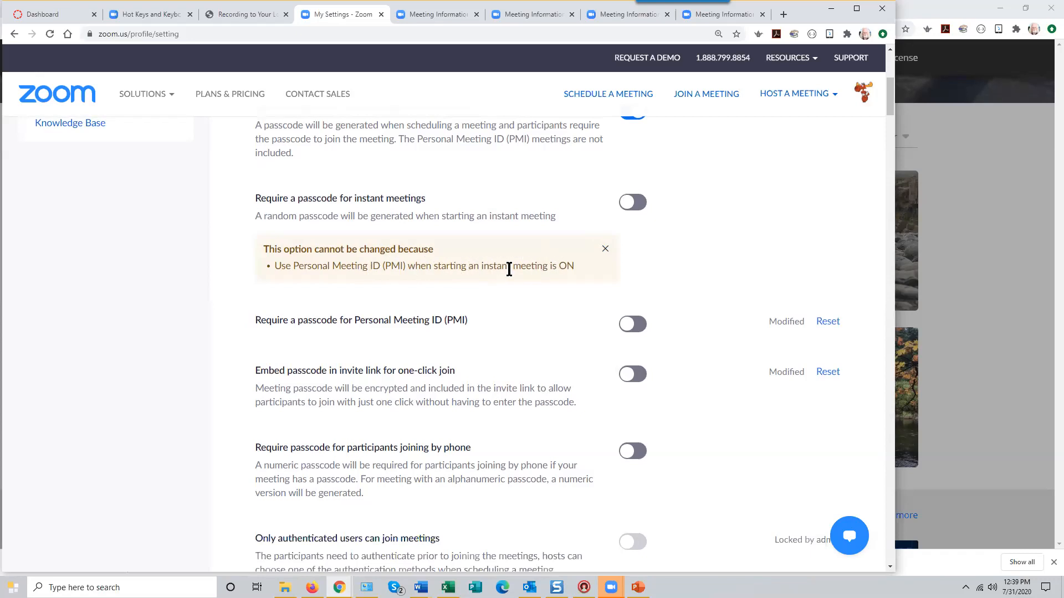
Require a passcode for the Personal Meeting ID and embed the passcode in the invite link for one-click join.
scroll(474, 277, "down", 1)
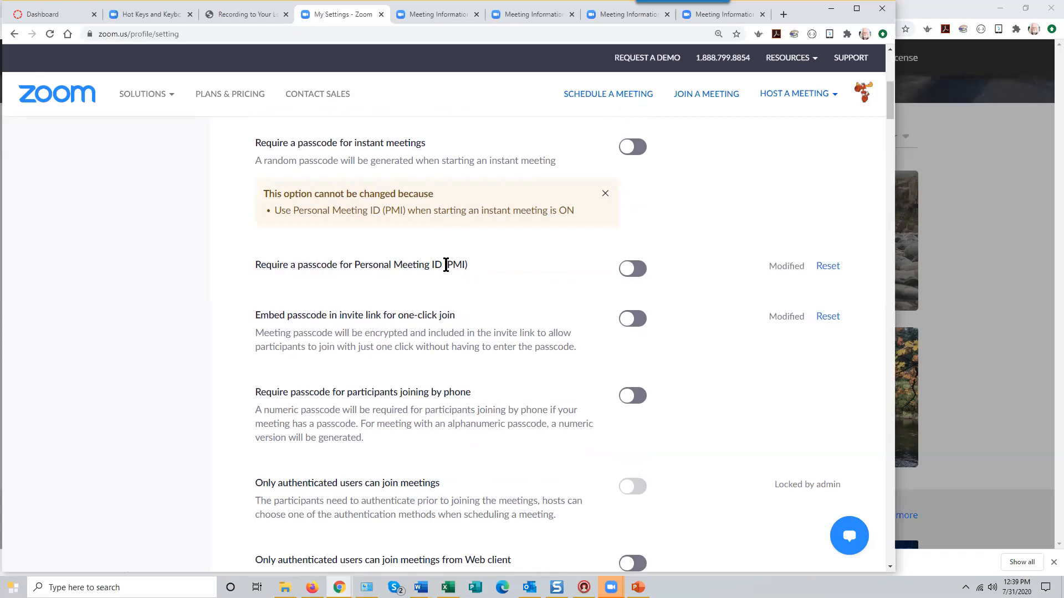
left_click(636, 271)
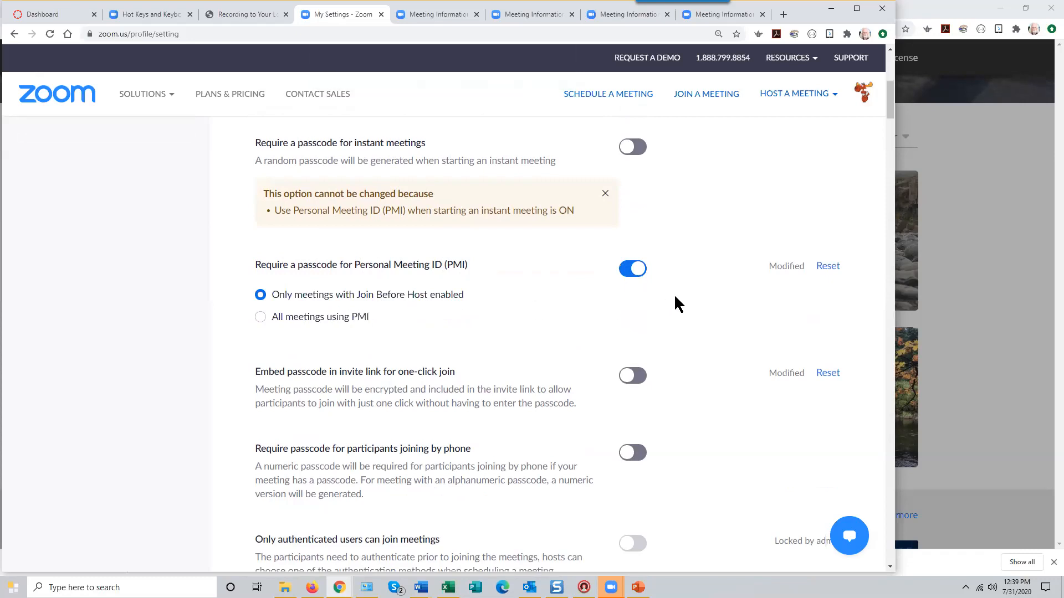
scroll(536, 302, "down", 2)
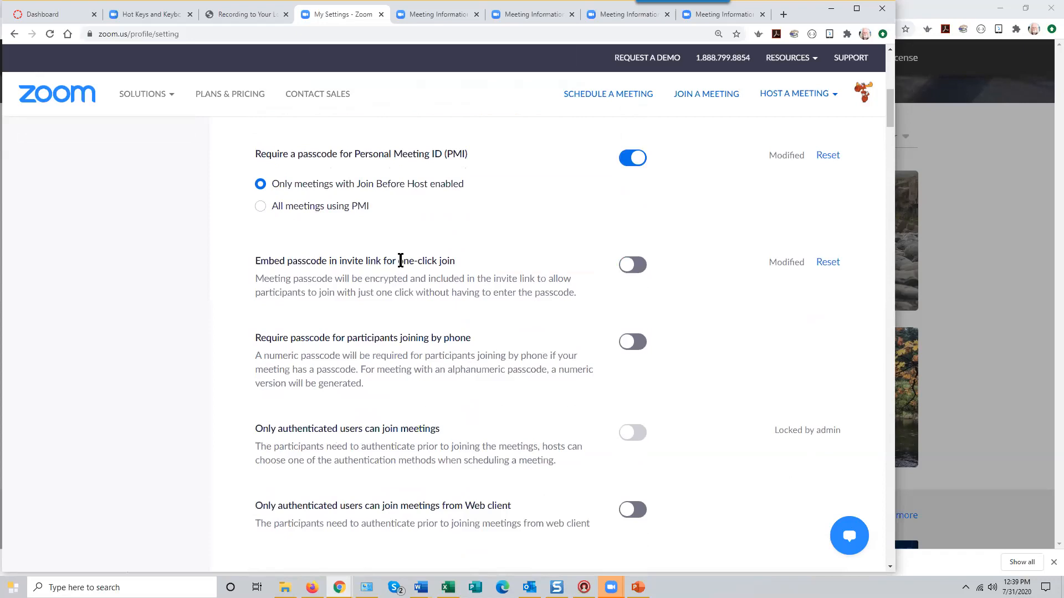
left_click(637, 271)
scroll(457, 403, "down", 2)
scroll(456, 404, "up", 2)
scroll(456, 402, "down", 2)
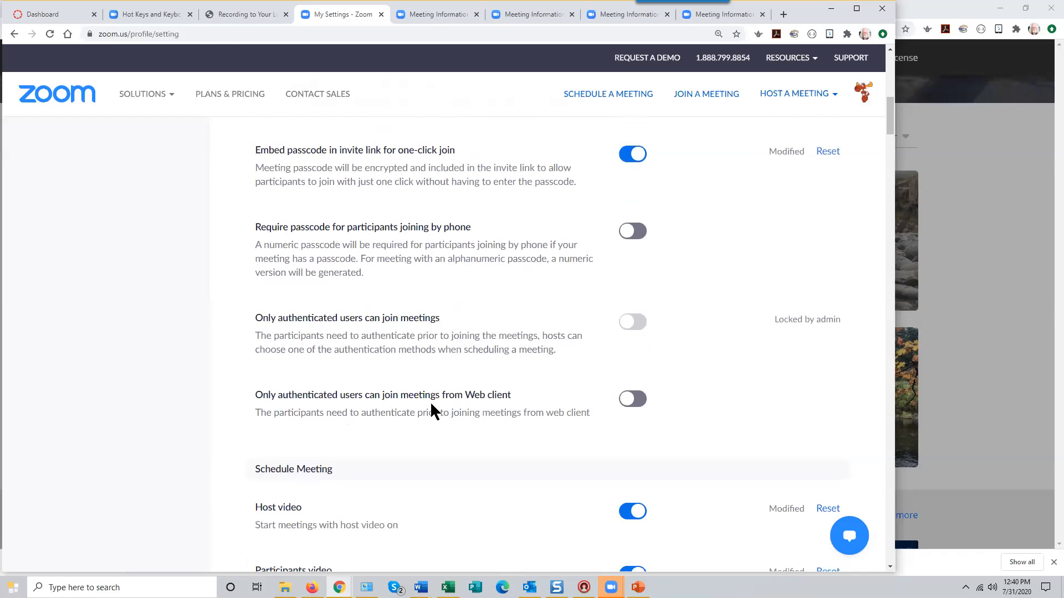
Turn off passcode embedding in invite links and the passcode requirements for the Personal Meeting ID and newly scheduled meetings.
scroll(430, 401, "up", 4)
left_click(625, 381)
left_click(640, 270)
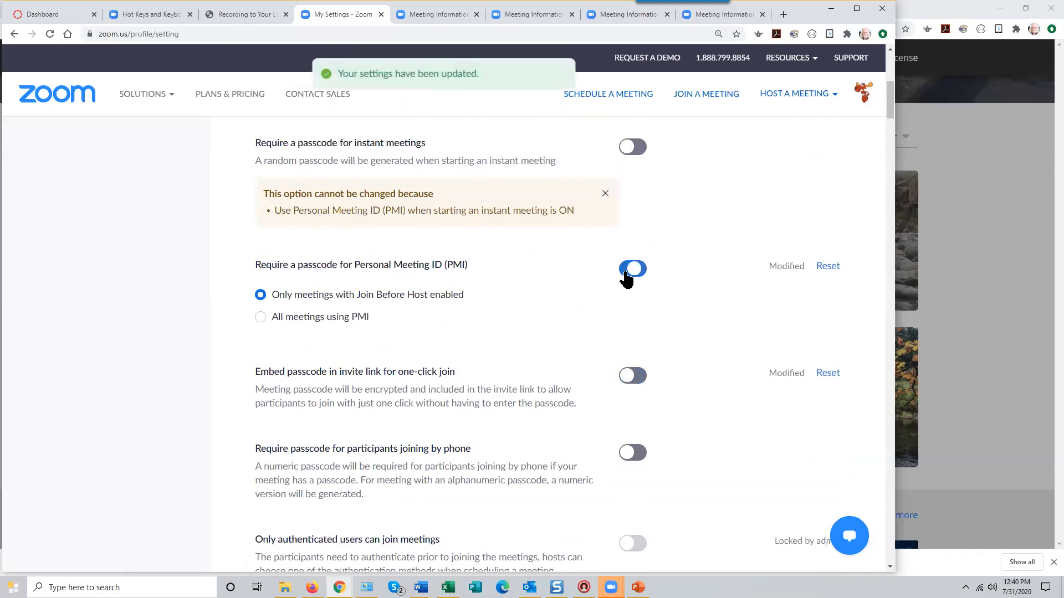
scroll(564, 302, "up", 3)
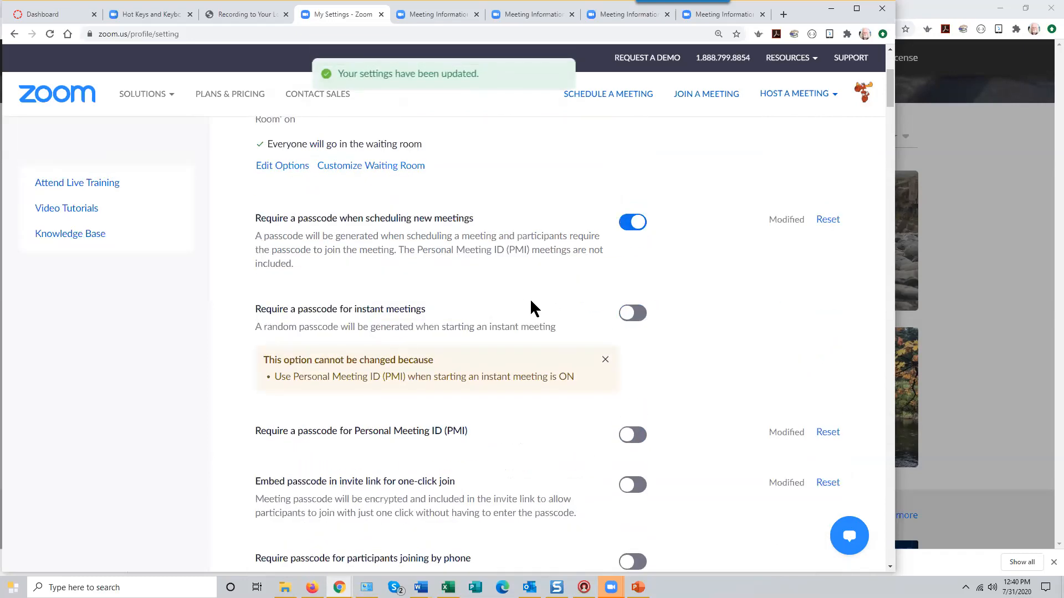
scroll(531, 301, "up", 4)
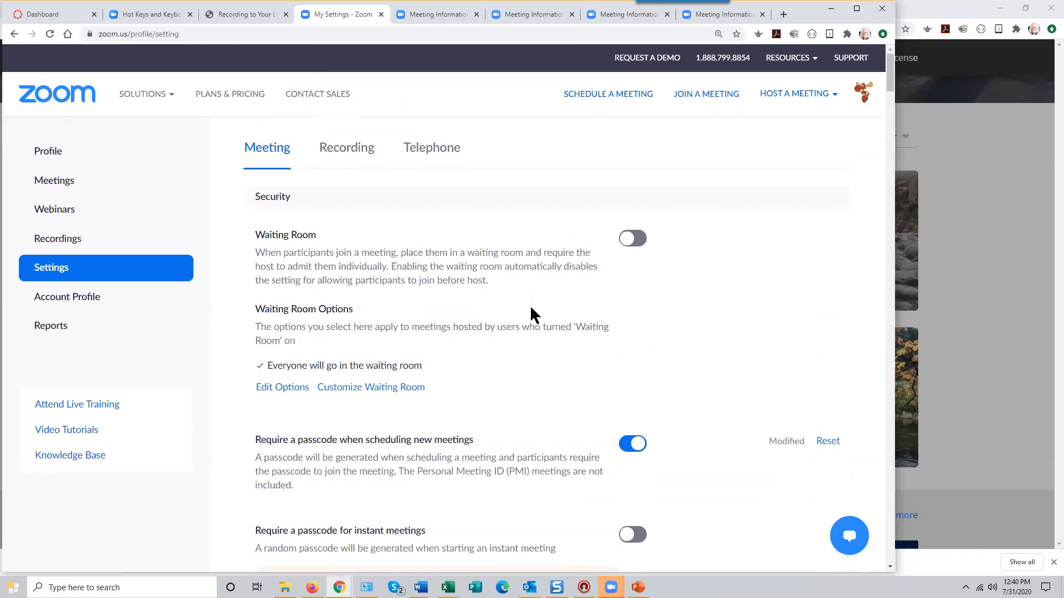
left_click(628, 450)
Review the Personal Meeting Room's details on the Meetings page and open the room for editing.
left_click(55, 186)
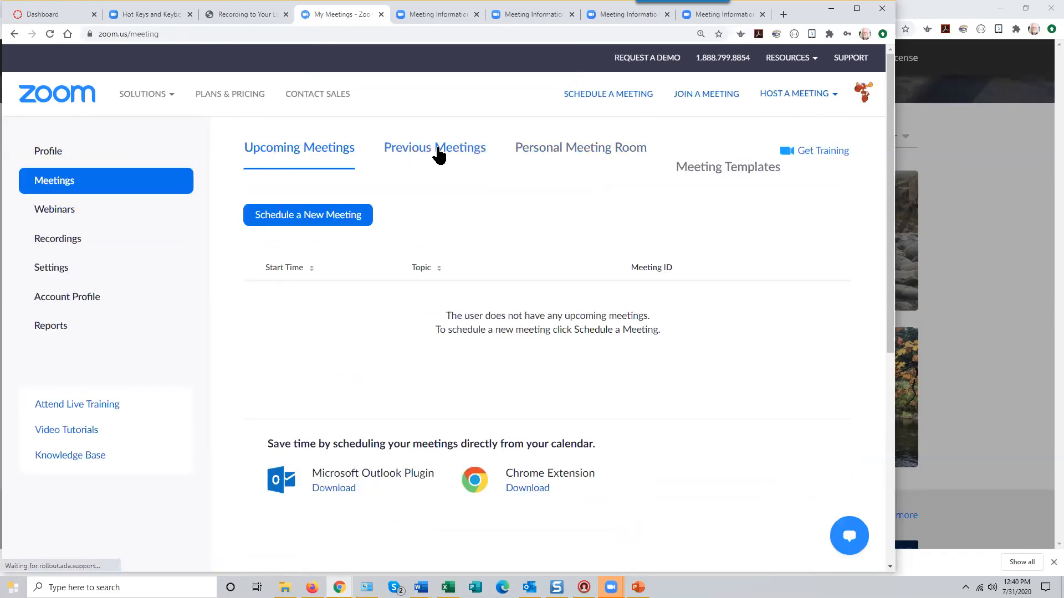
left_click(576, 148)
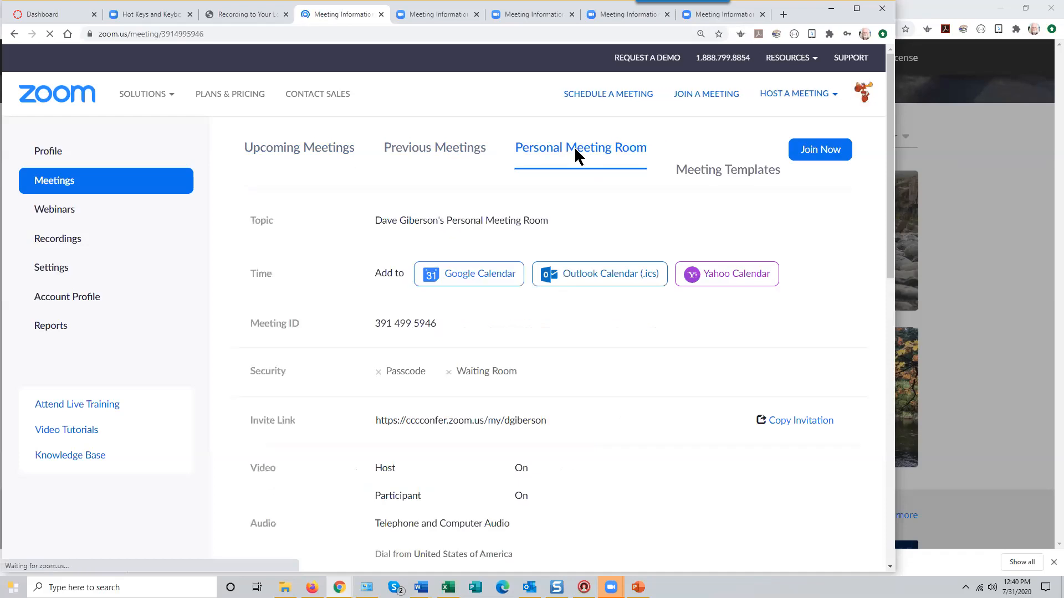
scroll(607, 341, "down", 2)
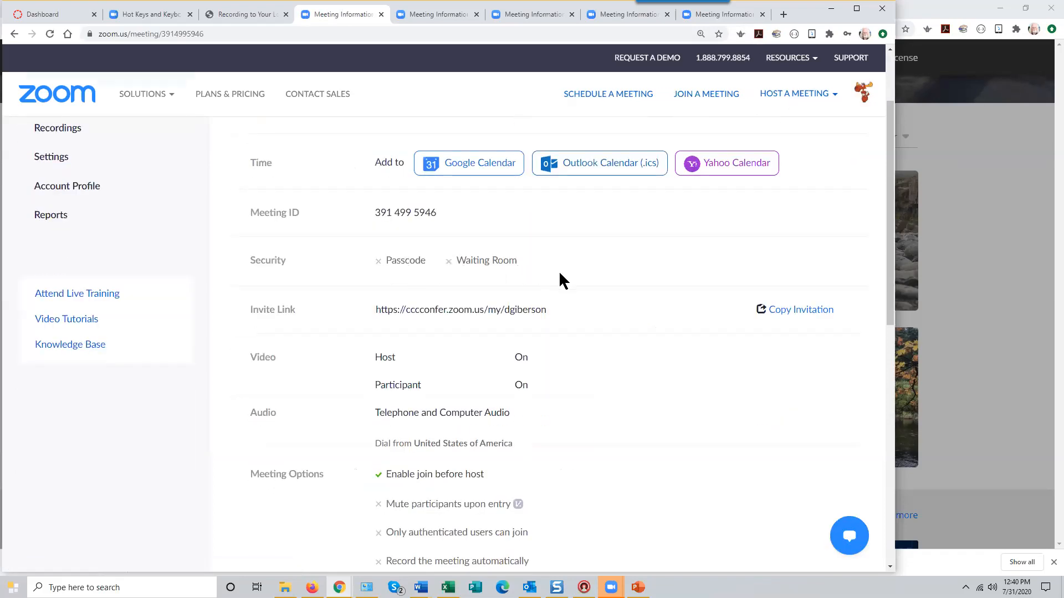
scroll(532, 285, "down", 5)
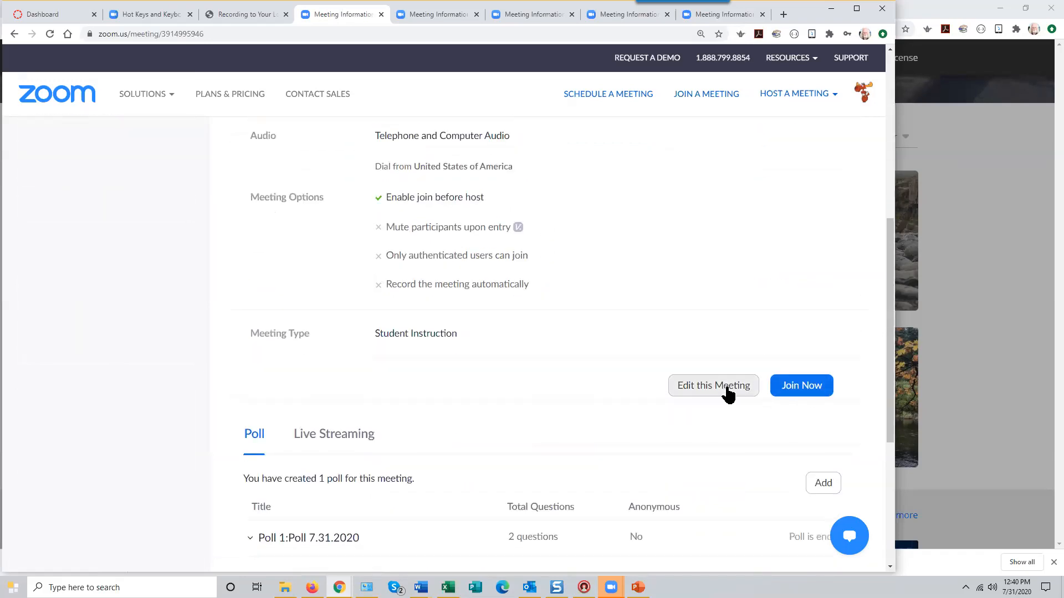
scroll(717, 385, "up", 8)
scroll(718, 382, "down", 4)
scroll(717, 374, "down", 4)
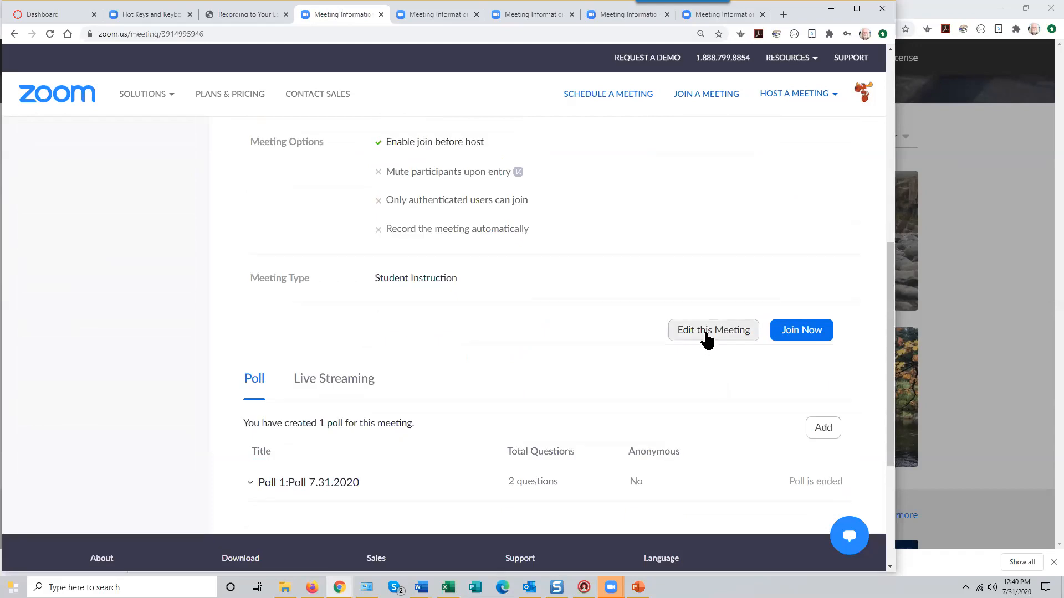
left_click(710, 331)
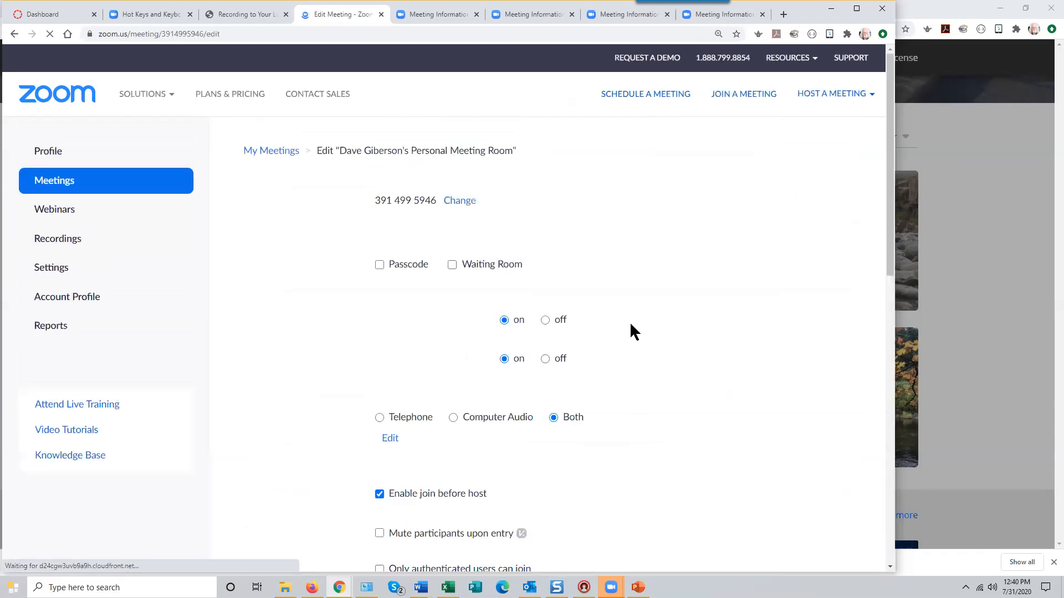
Enable the passcode in the Personal Meeting Room's Security options and replace the generated one with a custom passcode.
scroll(605, 319, "down", 3)
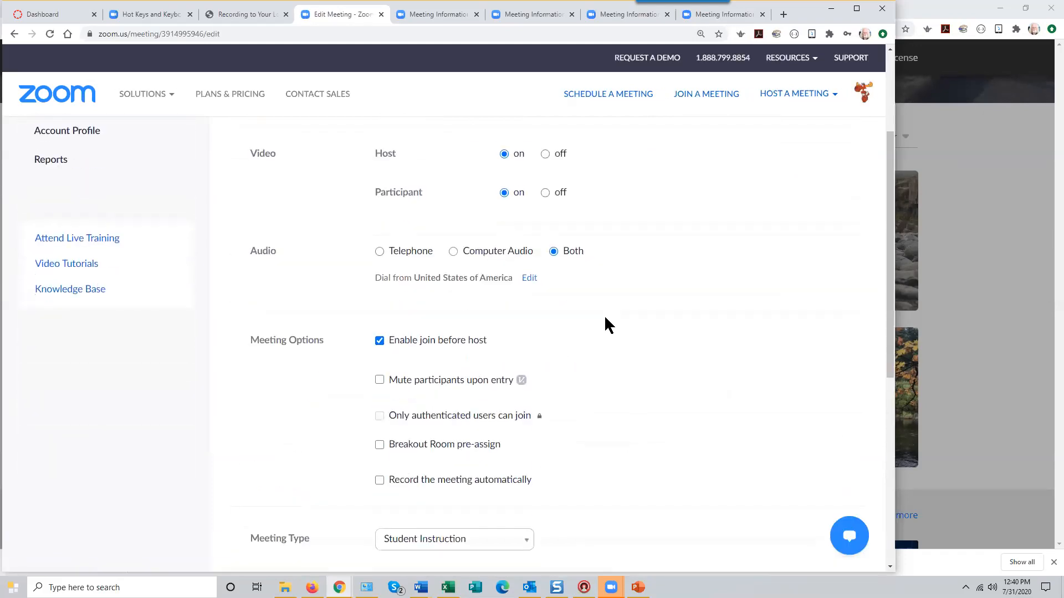
scroll(605, 319, "up", 2)
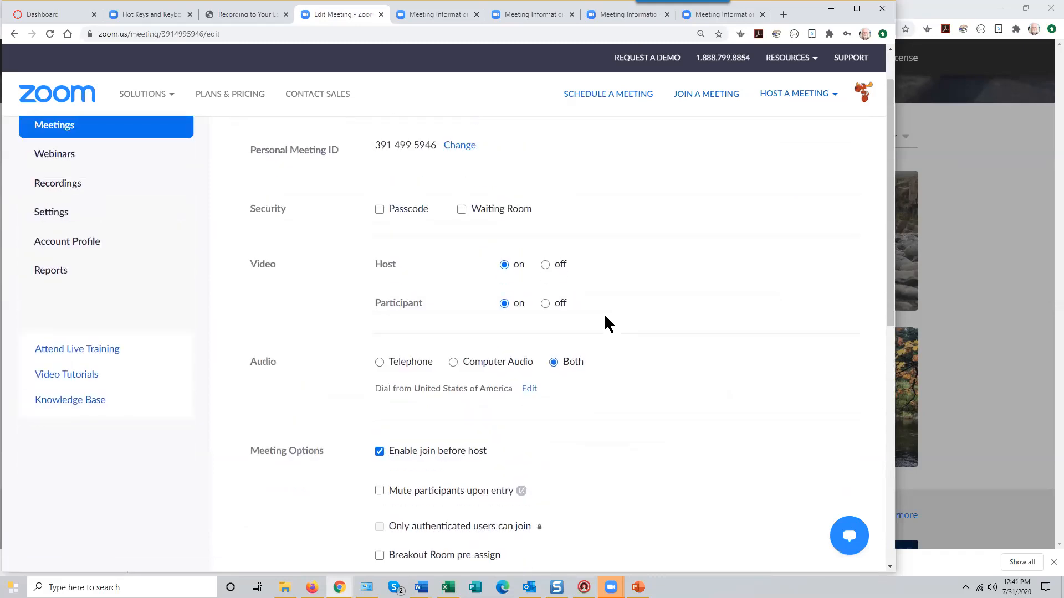
left_click(380, 211)
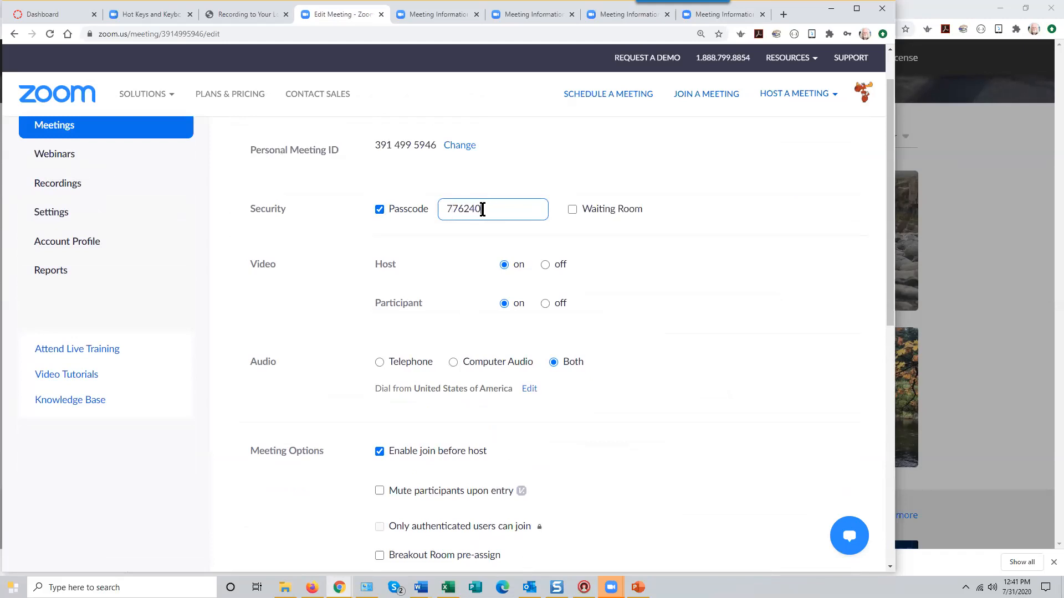
left_click_drag(483, 209, 430, 206)
type("password")
Clear the custom passcode and disable the passcode option for the Personal Meeting Room.
key("BackSpace")
key("BackSpace")
key("BackSpace")
key("BackSpace")
key("BackSpace")
key("BackSpace")
key("BackSpace")
key("BackSpace")
left_click(379, 209)
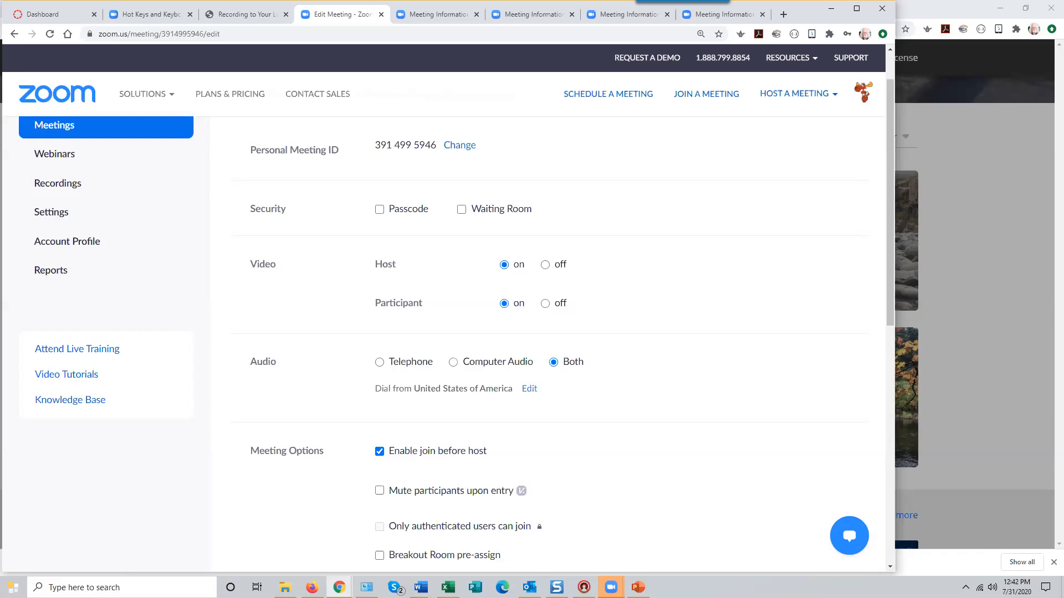
Switch to the Zoom meeting window and review the host's options for a participant, such as Make Co-Host and Allow Record.
key("alt+Tab")
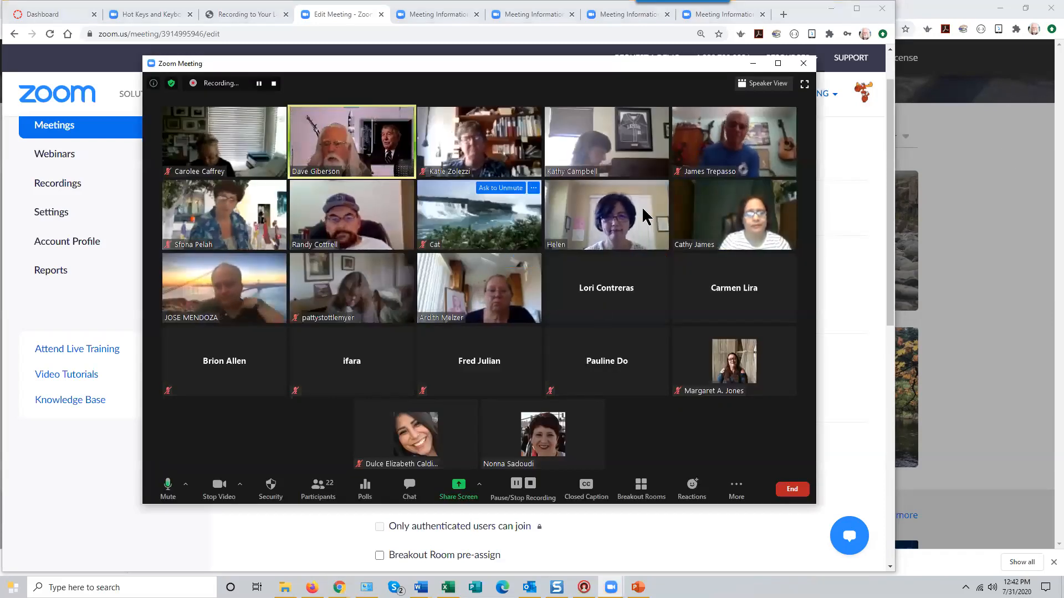
right_click(597, 210)
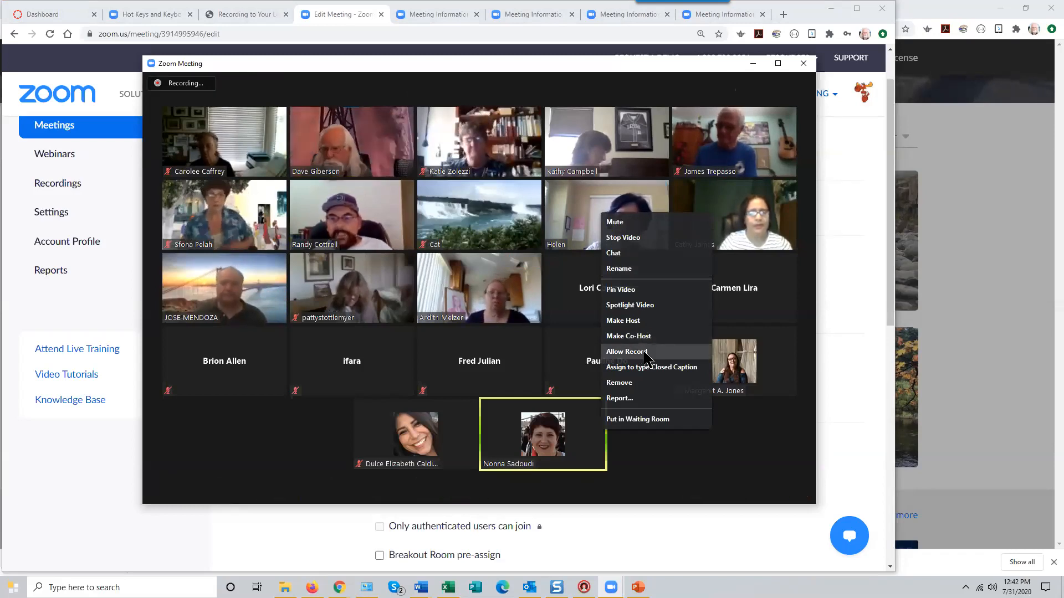
left_click(855, 334)
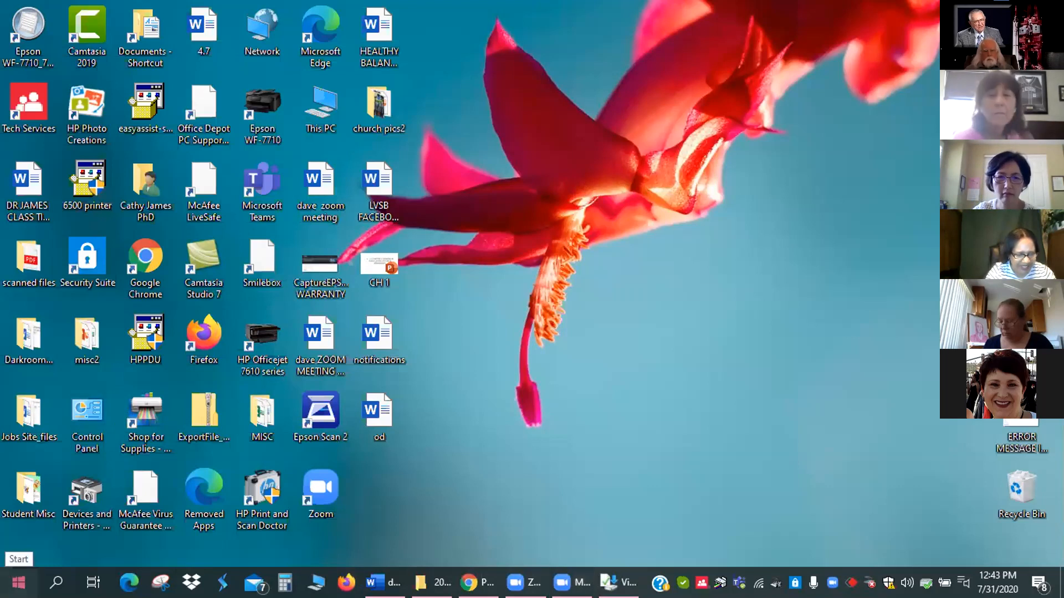
left_click(18, 582)
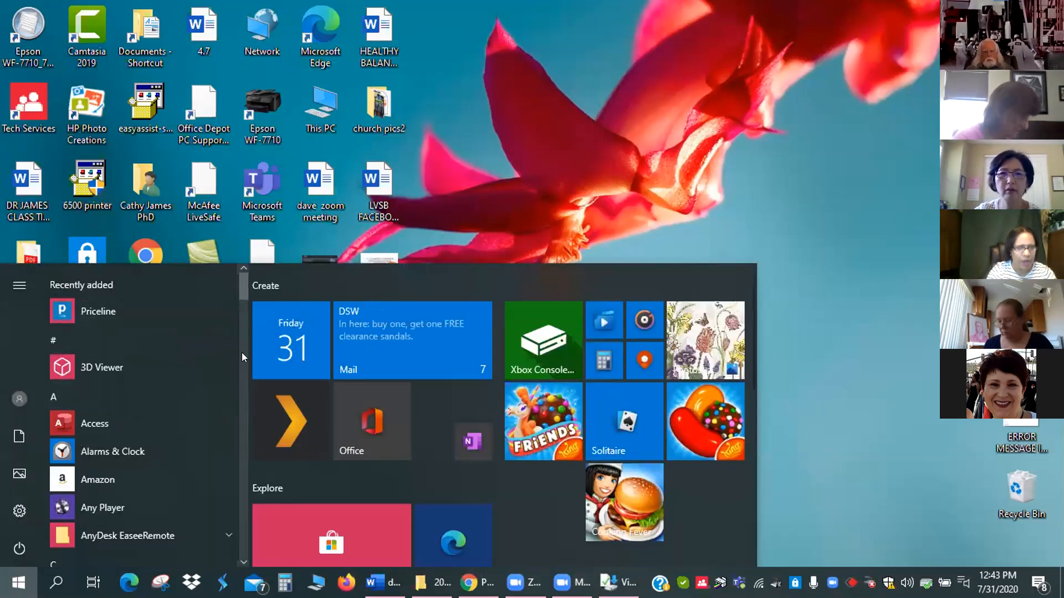
scroll(240, 339, "down", 1)
left_click_drag(241, 339, 248, 367)
left_click_drag(248, 342, 249, 318)
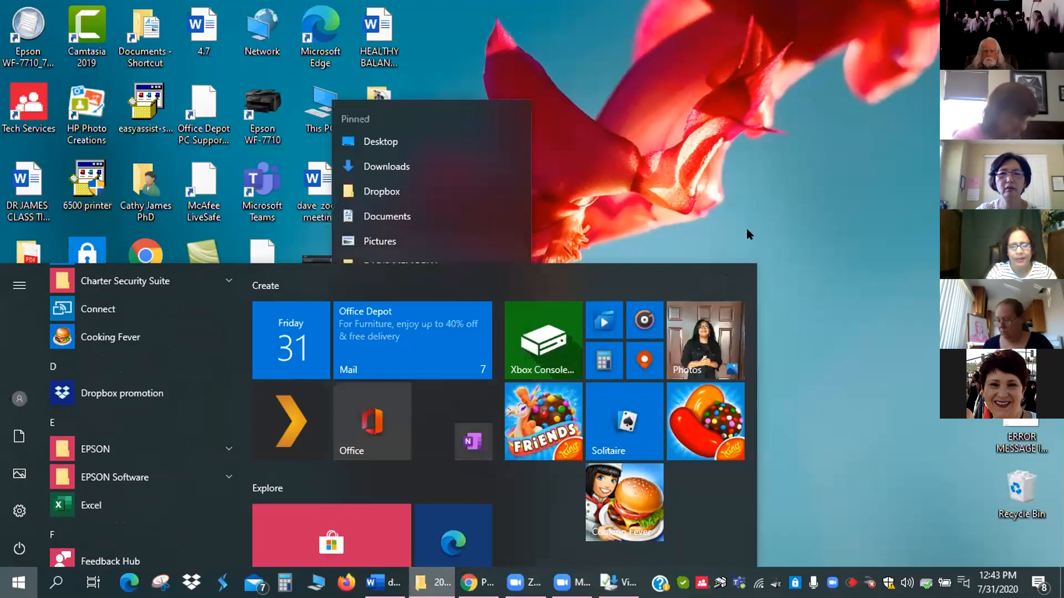
Open the Documents folder in File Explorer, sort it by date modified, and maximize the window.
left_click(400, 216)
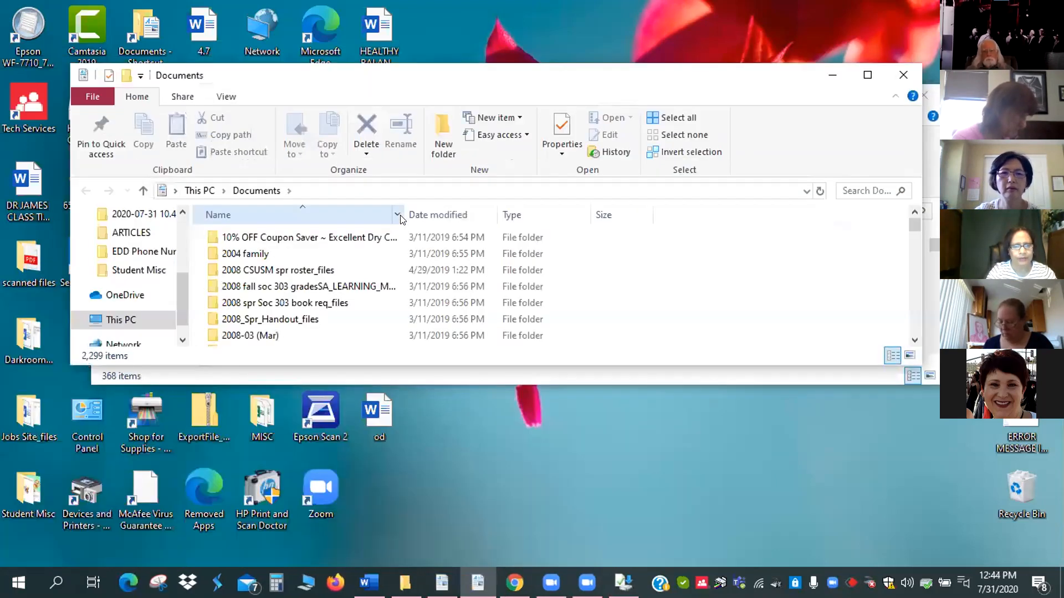
left_click_drag(915, 225, 913, 259)
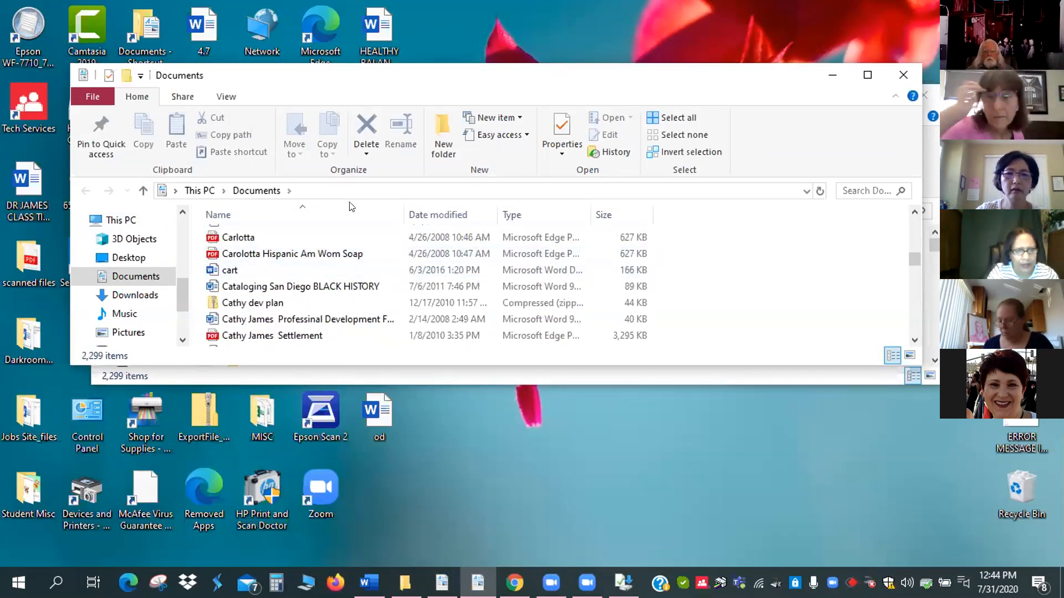
left_click(438, 213)
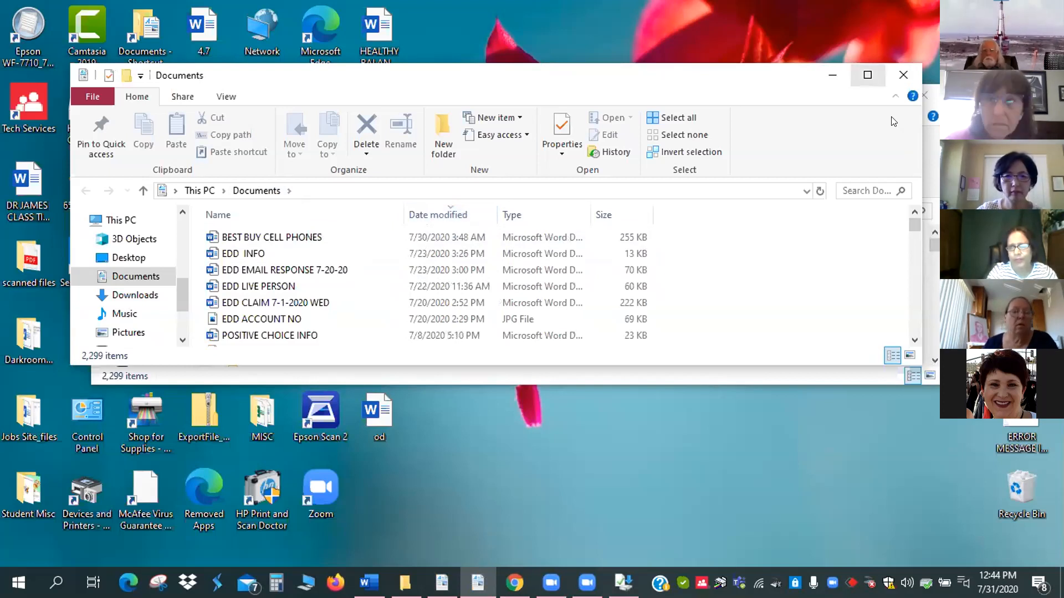
left_click(867, 75)
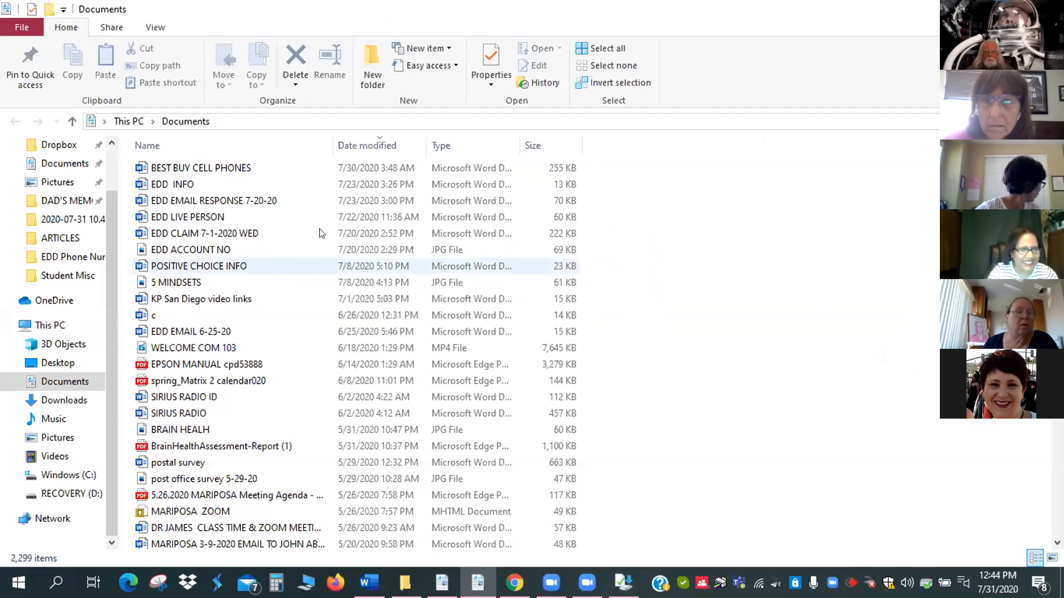
Sort Documents by name and open the 2020-07-31 10.42.22 recording folder inside the Zoom folder.
left_click(254, 136)
mouse_move(1057, 155)
left_mouse_down()
mouse_move(1057, 217)
mouse_move(1058, 175)
left_mouse_up()
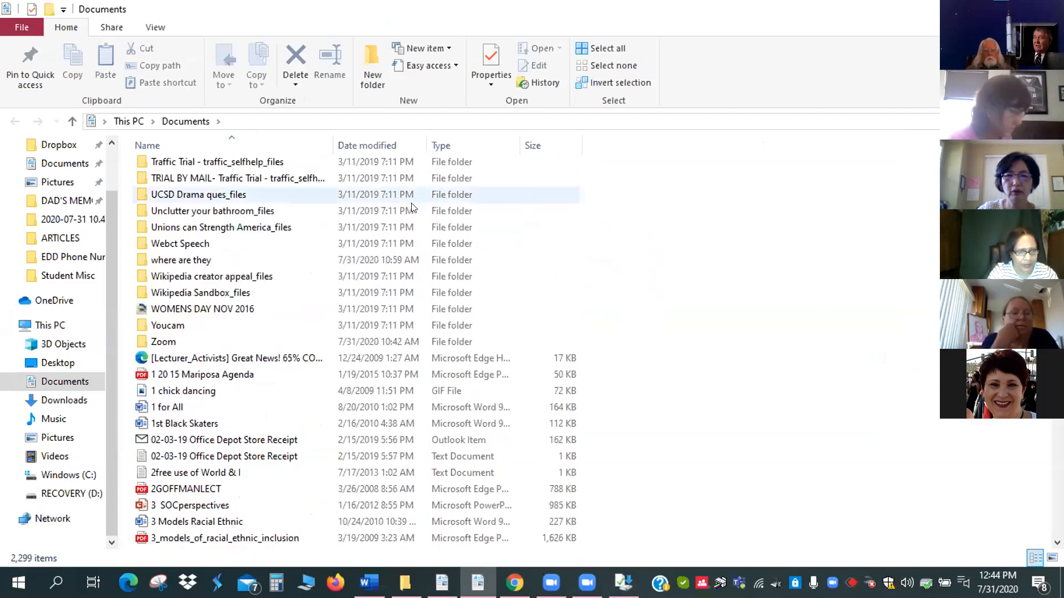
double_click(159, 342)
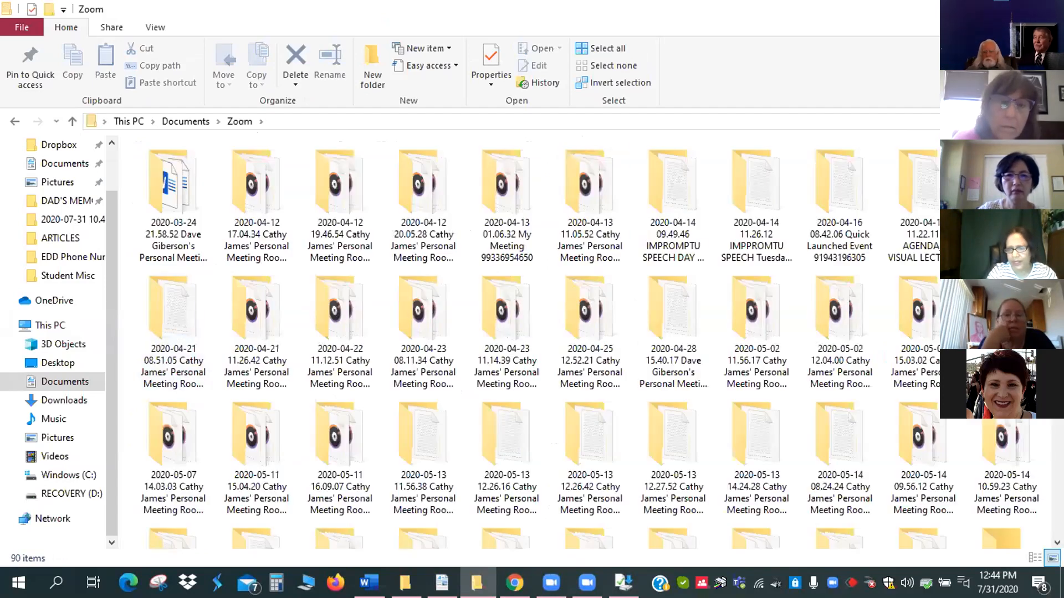
scroll(909, 177, "down", 10)
left_click_drag(1057, 403, 1058, 416)
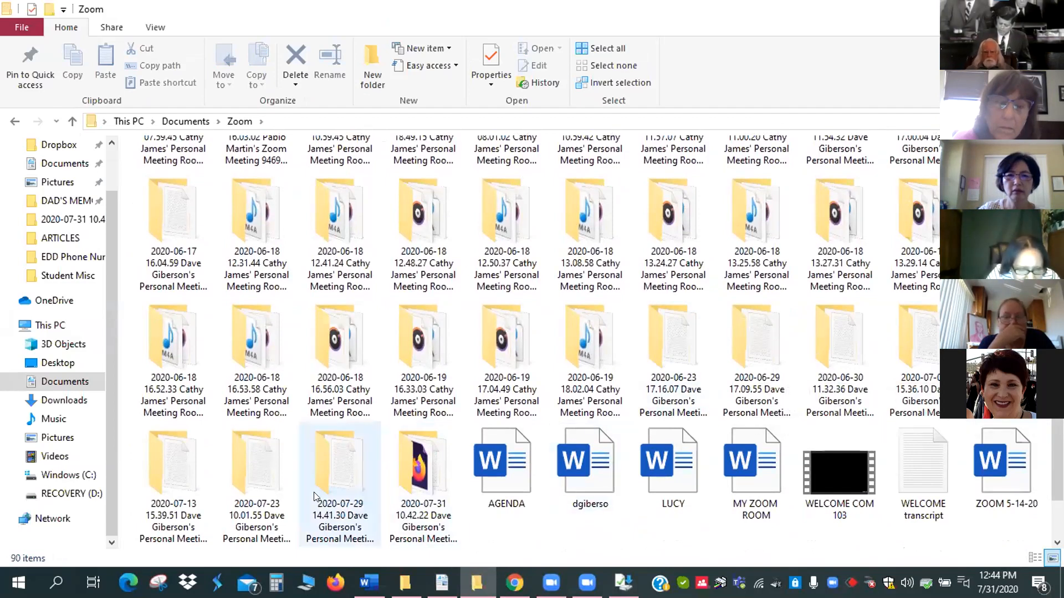
double_click(417, 490)
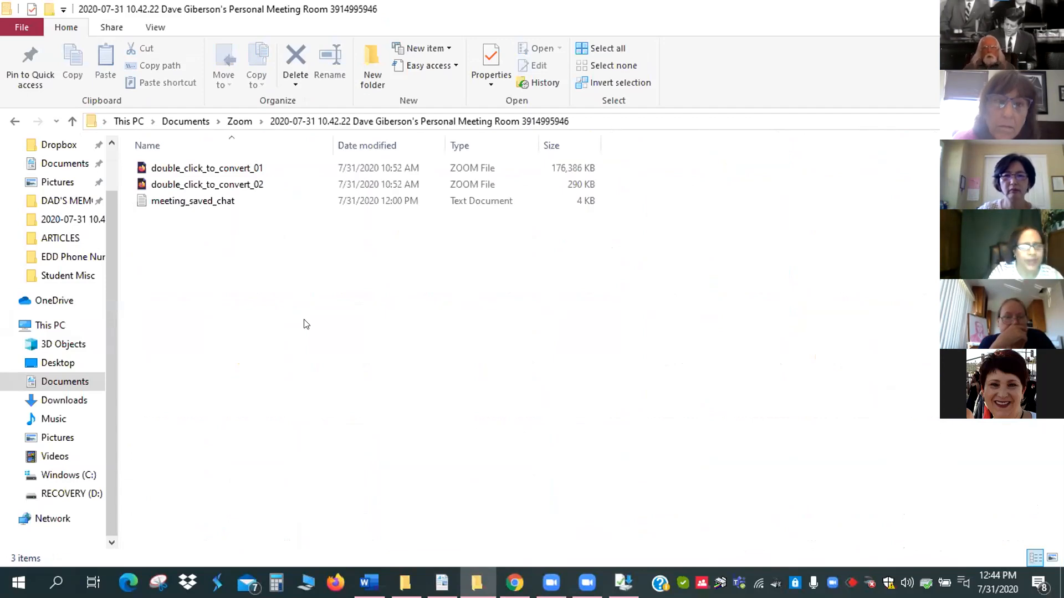
Open the double_click_to_convert_01 recording and choose Windows Media Player as its helper application.
double_click(192, 169)
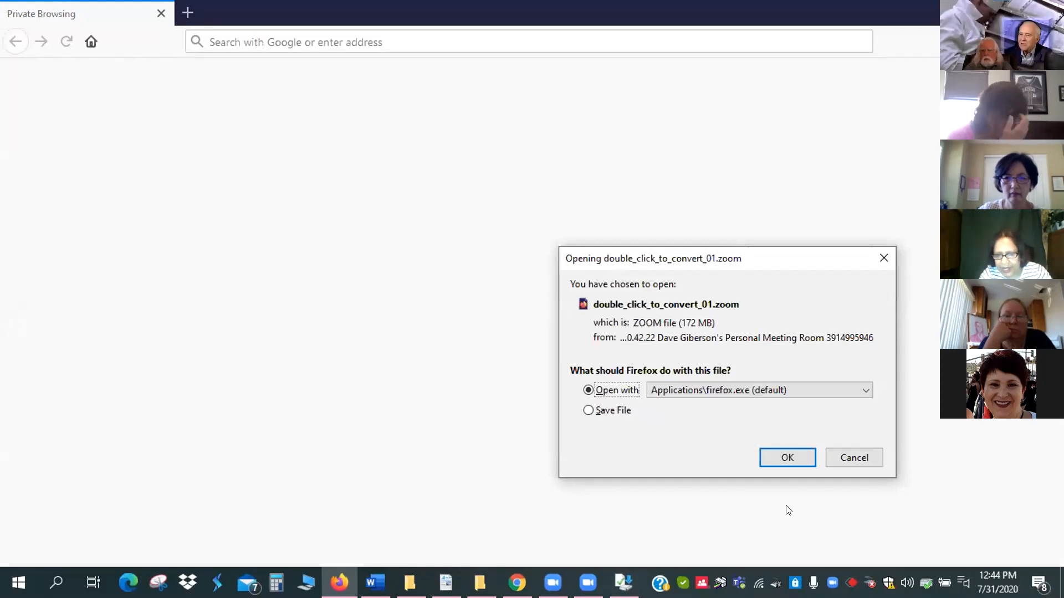
left_click(863, 391)
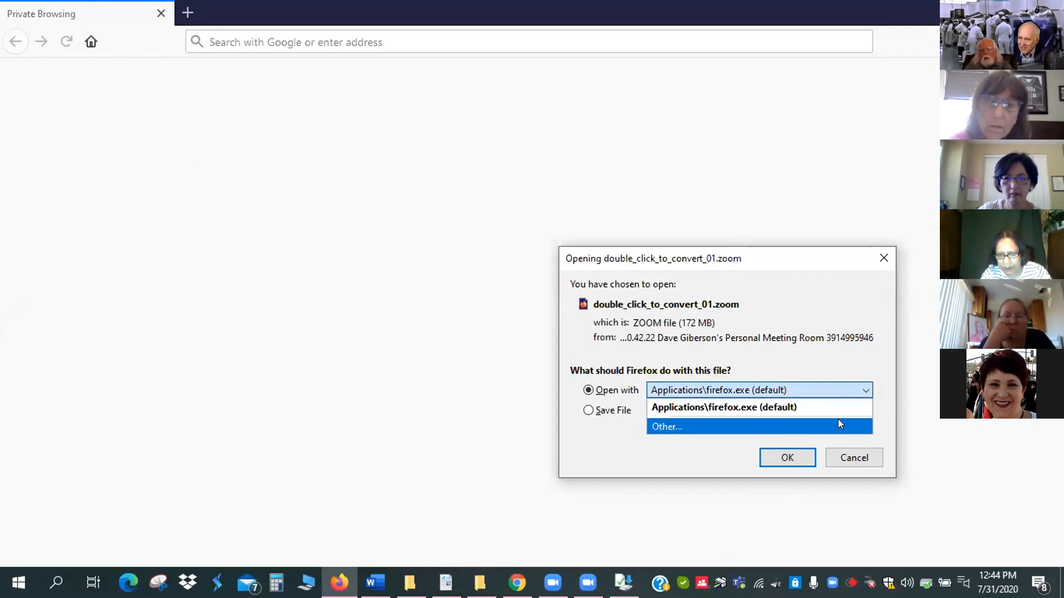
left_click(837, 421)
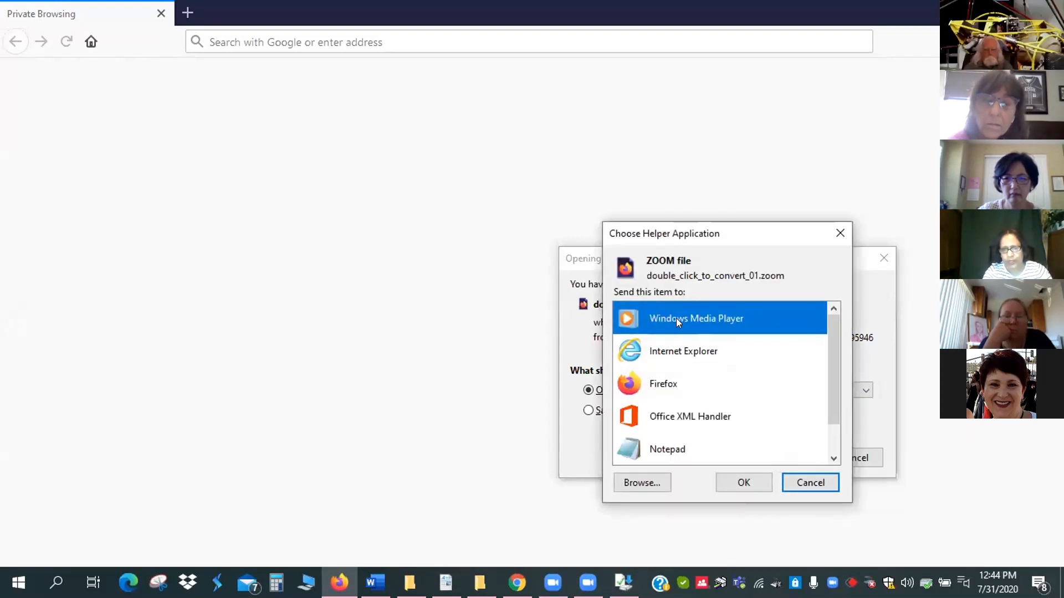
left_click(743, 482)
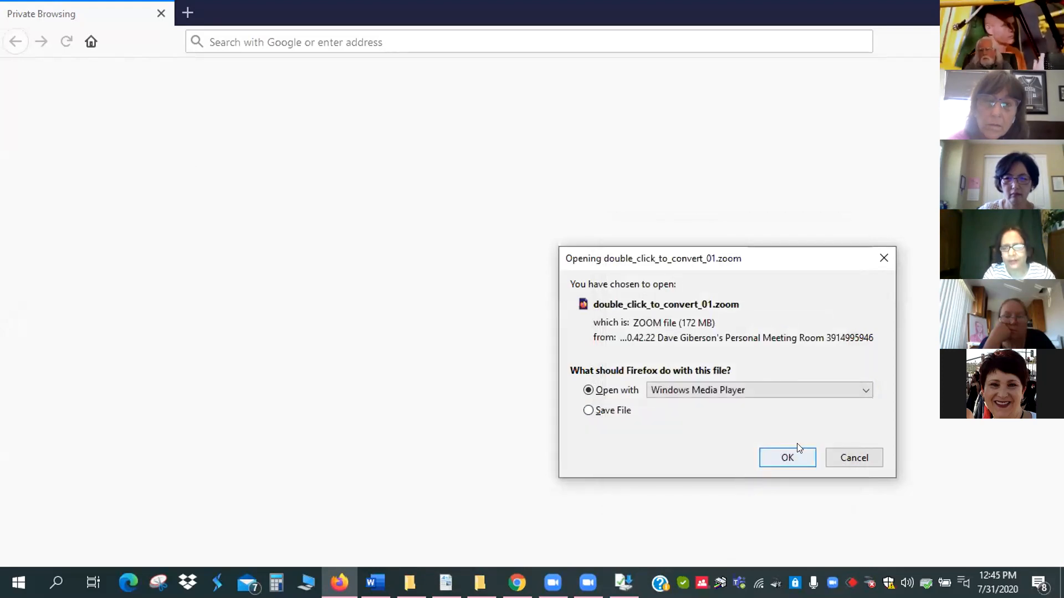
left_click(864, 391)
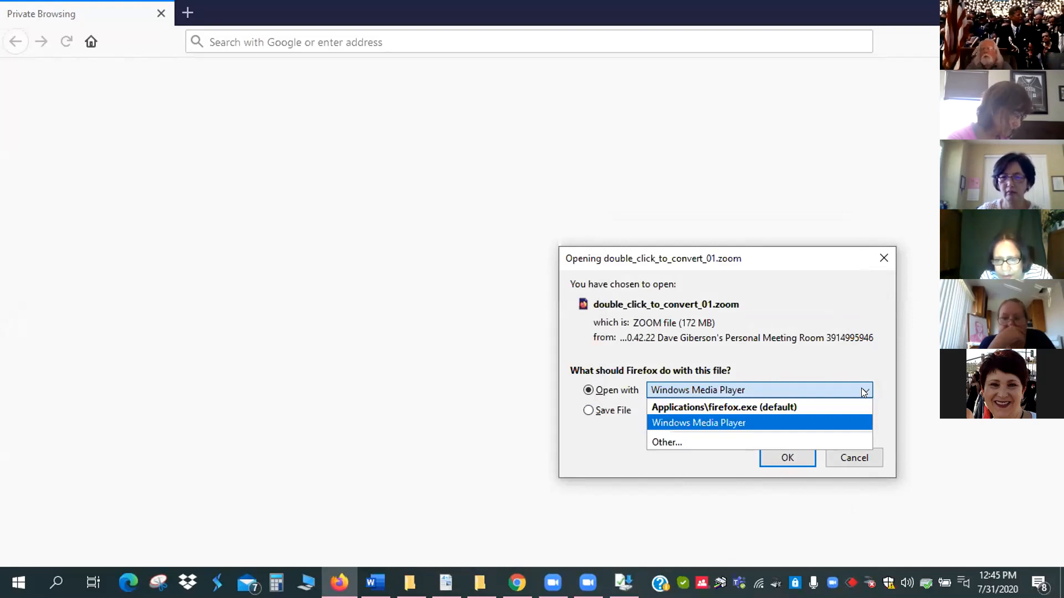
left_click(856, 456)
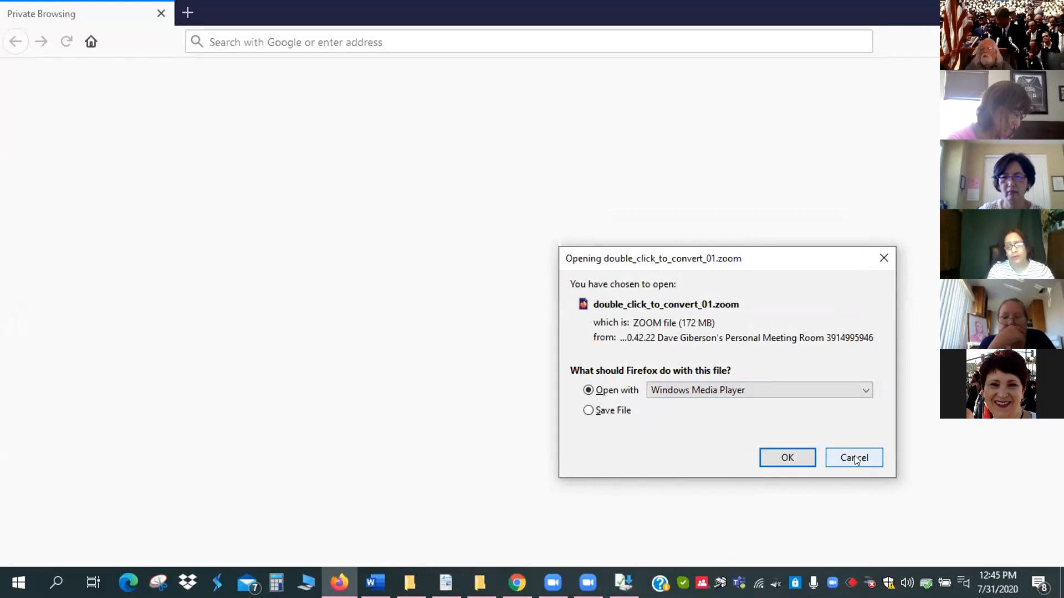
Try to open the recording in Windows Media Player, dismiss the request to play it, and close the player.
left_click(783, 458)
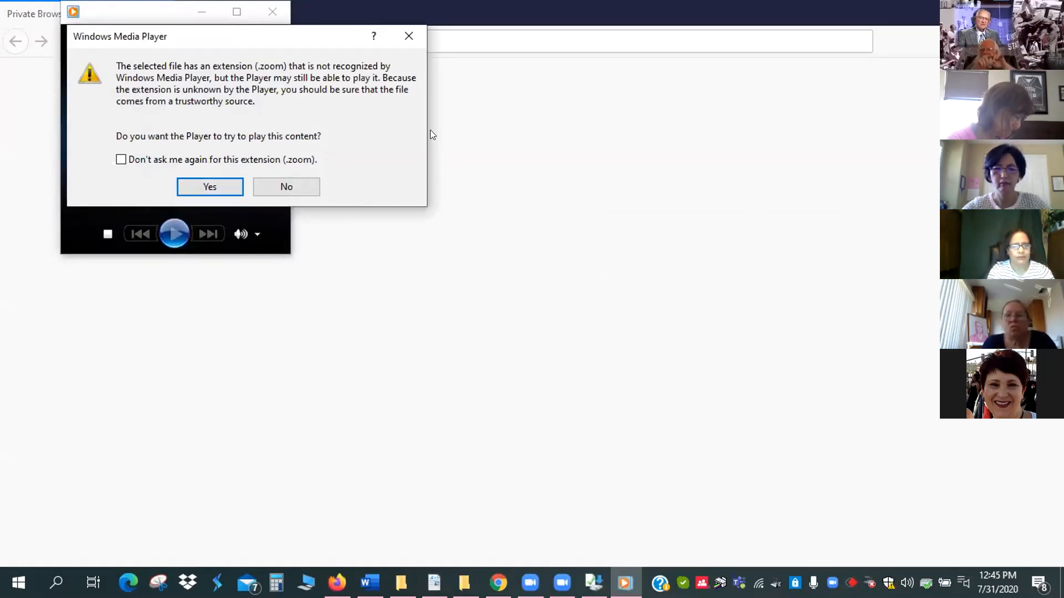
left_click(409, 35)
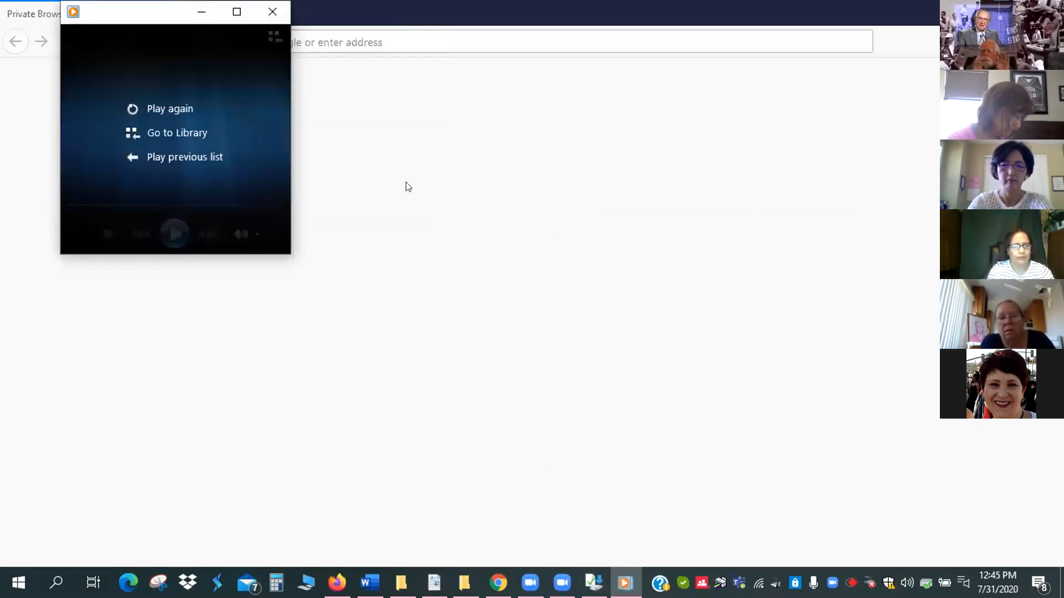
mouse_move(169, 241)
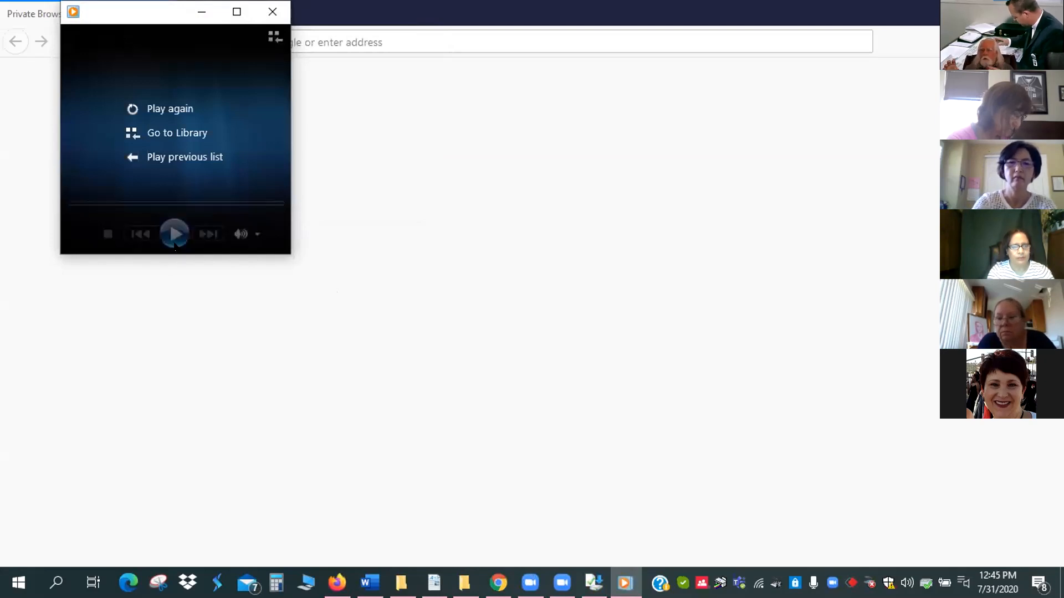
left_click(272, 12)
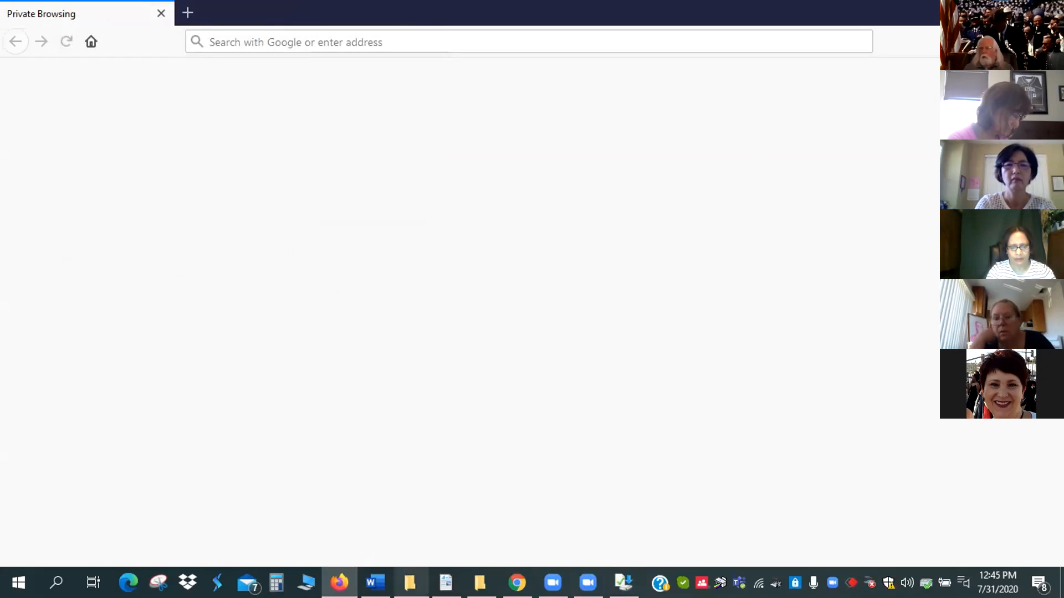
Switch back to the File Explorer window showing the 2020-07-31 10.42.22 recording folder.
left_click(375, 583)
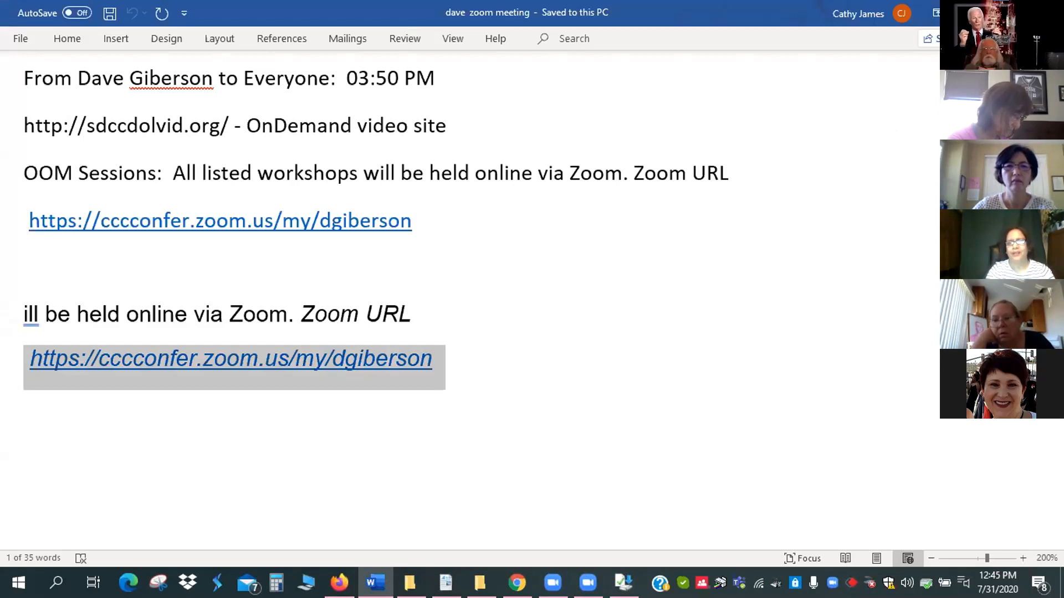
key("alt+Tab")
key("alt+Tab")
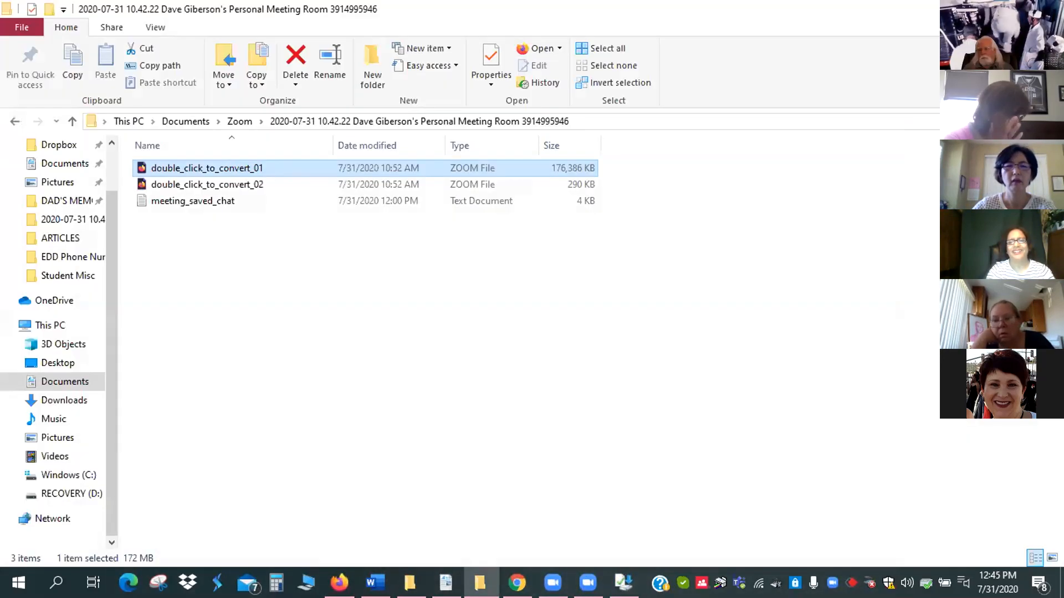
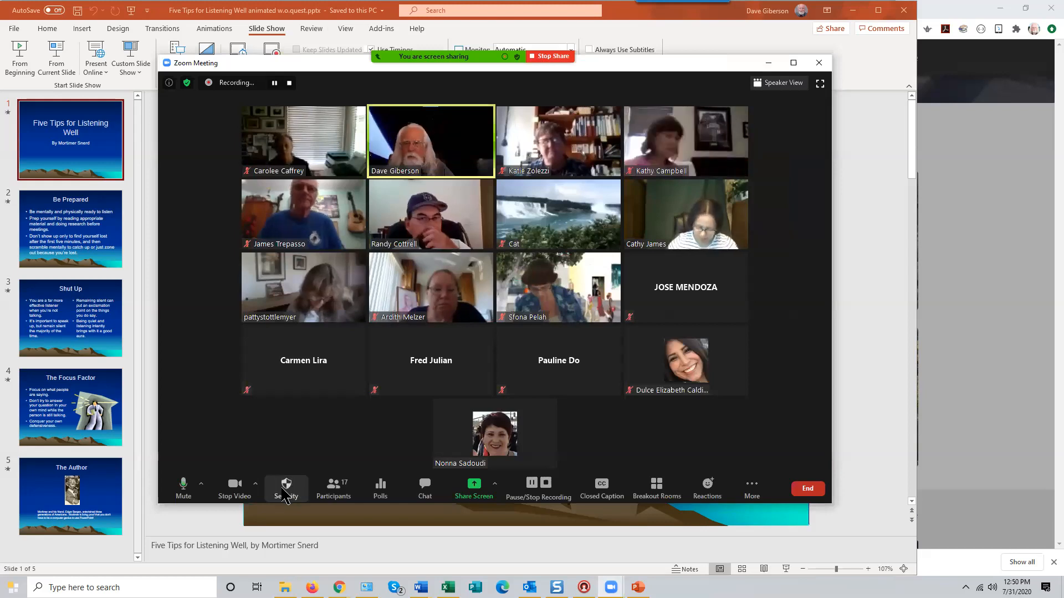
In the Zoom meeting's security options, turn the participants' Annotate on Shared Content permission off and back on.
left_click(285, 490)
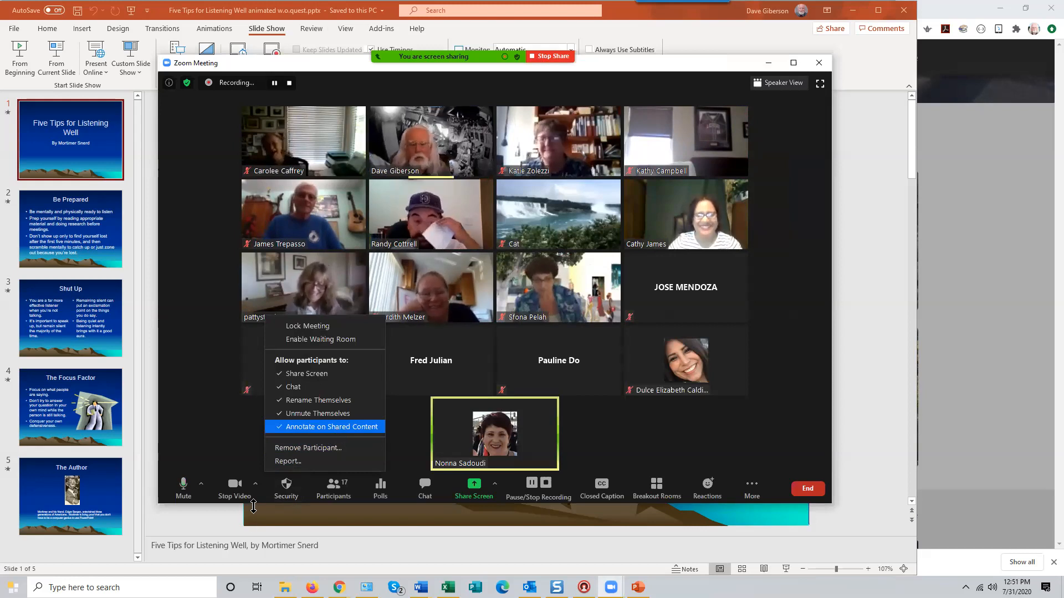
left_click(237, 438)
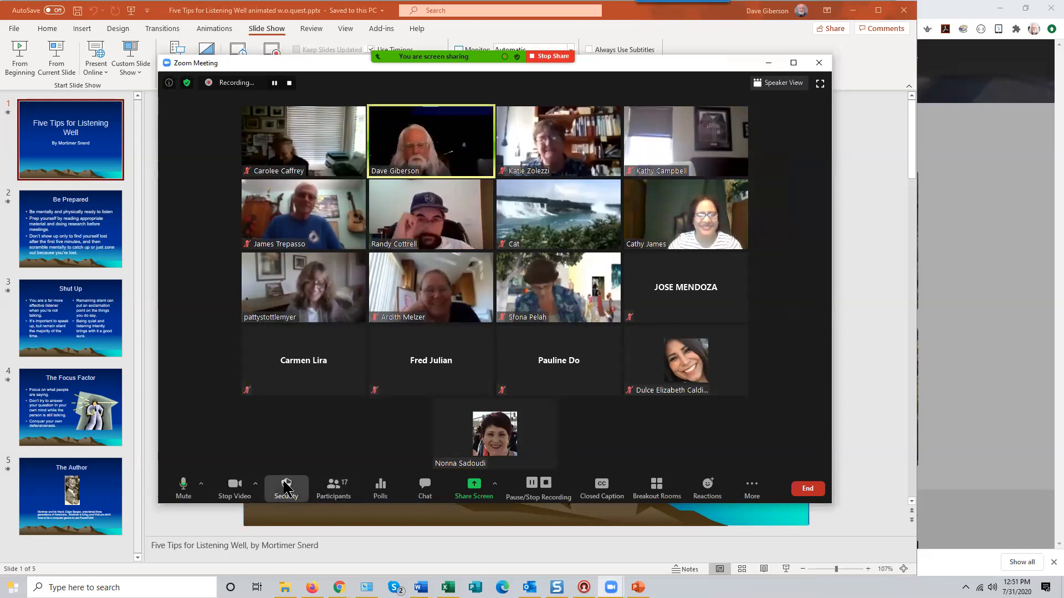
left_click(286, 487)
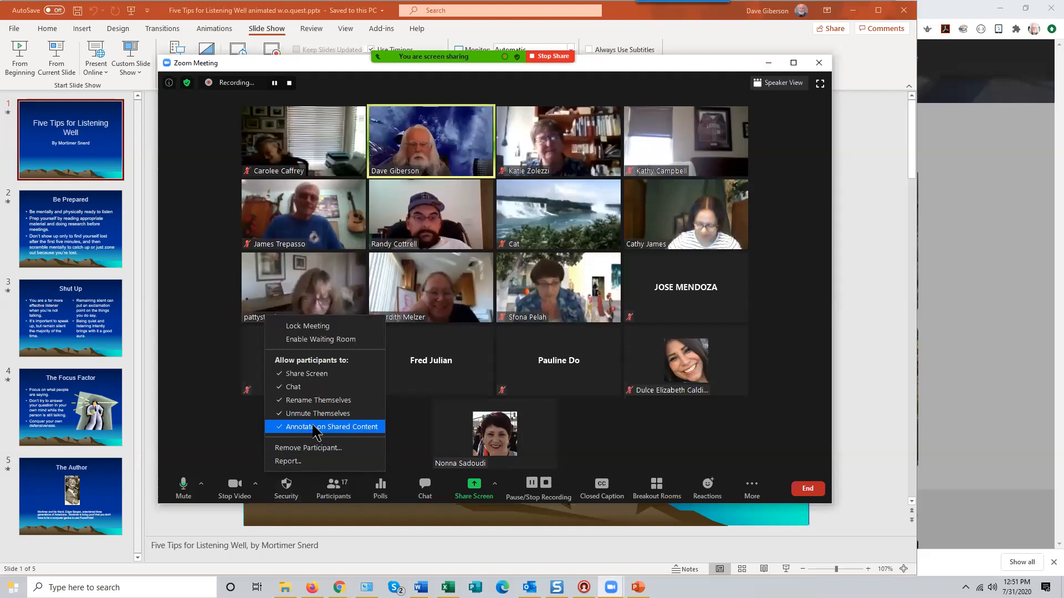
left_click(309, 427)
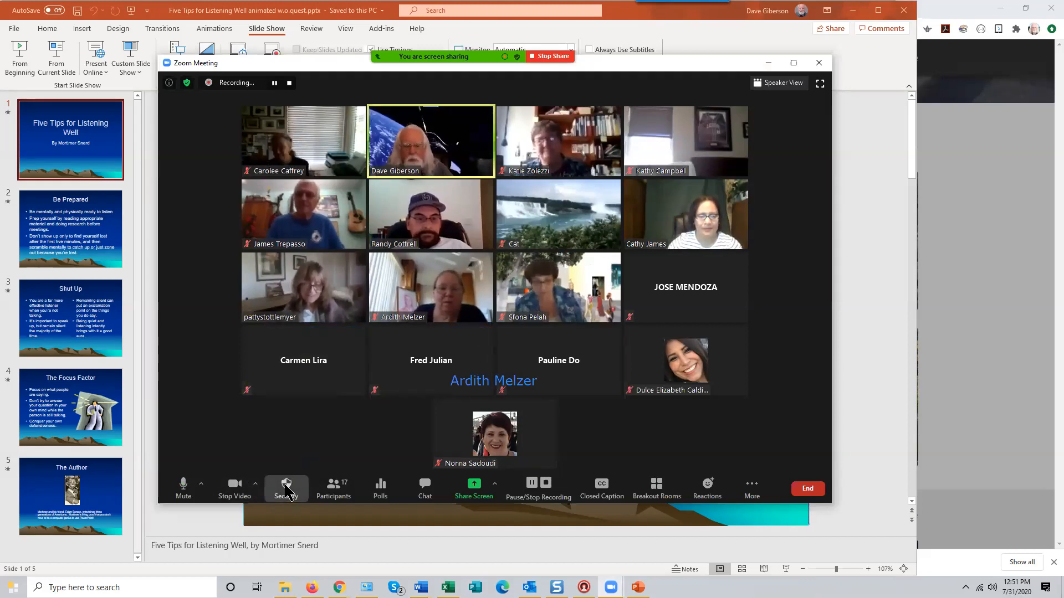
left_click(286, 488)
left_click(319, 429)
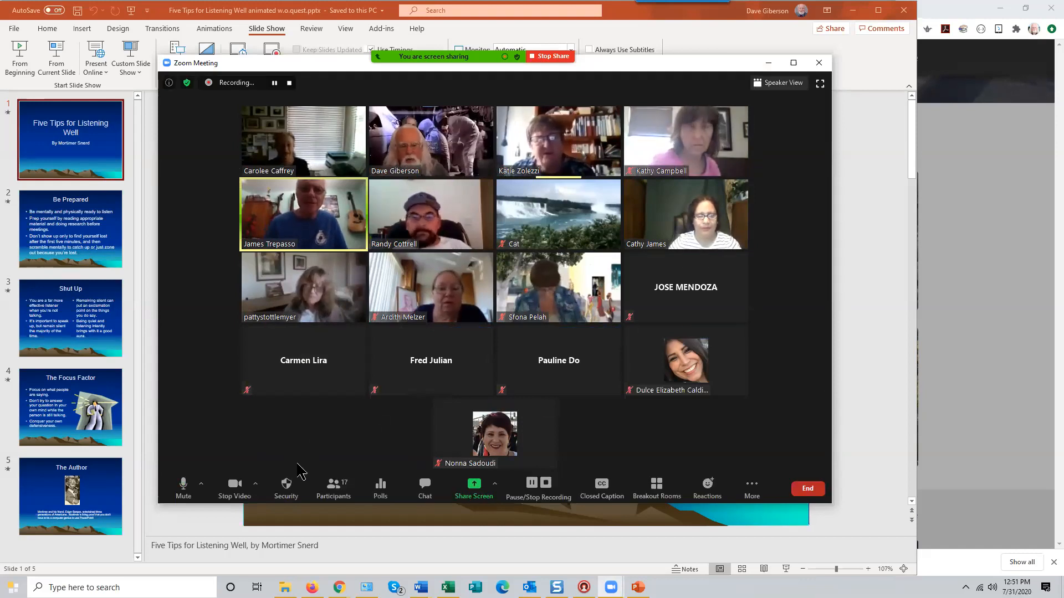
Move the Zoom meeting window higher and review the security permissions, including Annotate on Shared Content.
left_click_drag(643, 64, 656, 34)
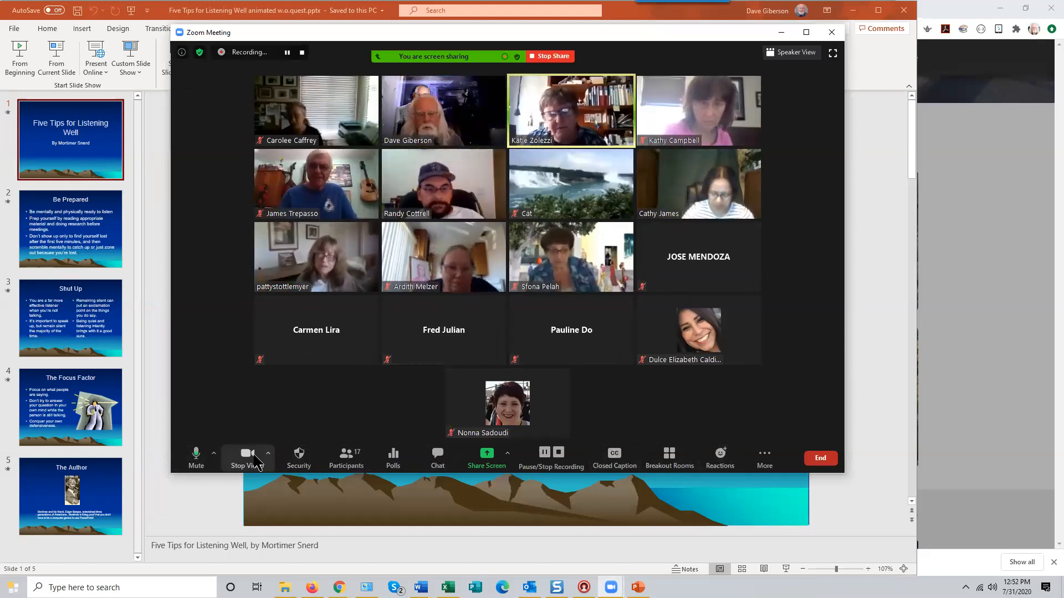
left_click(300, 459)
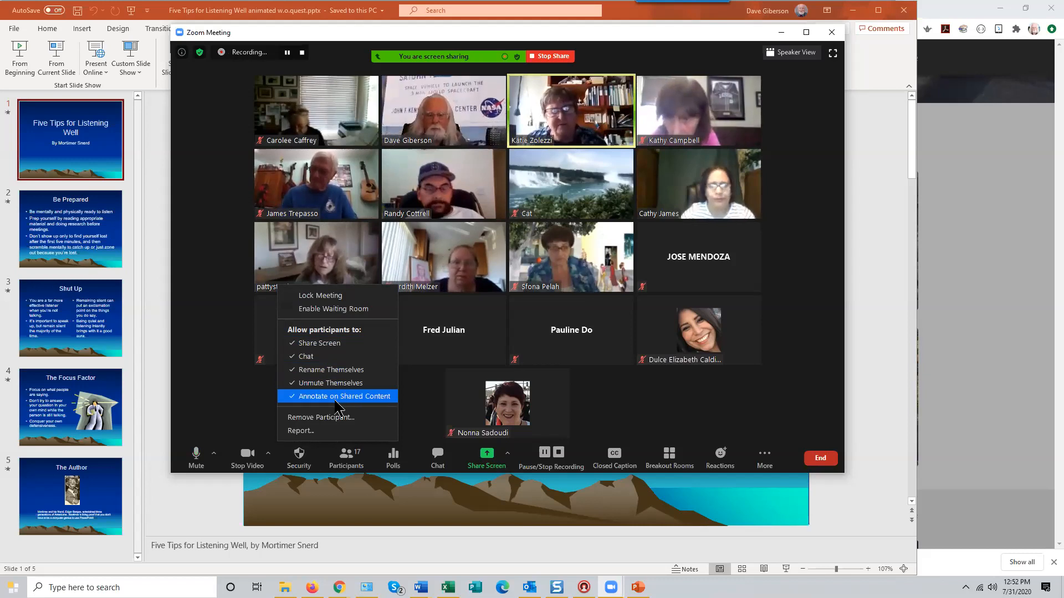
left_click(244, 413)
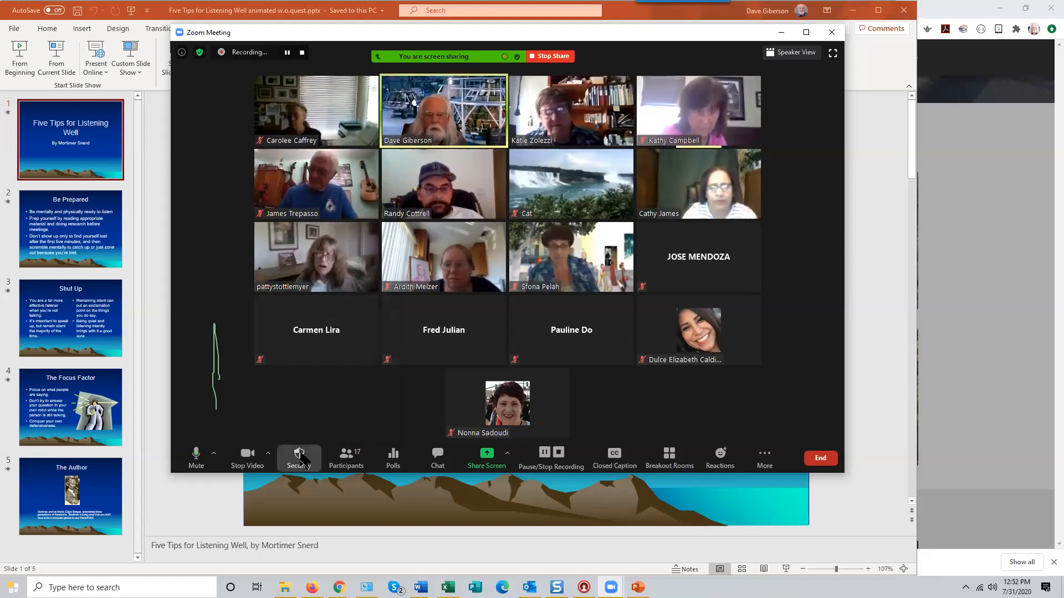
left_click(302, 460)
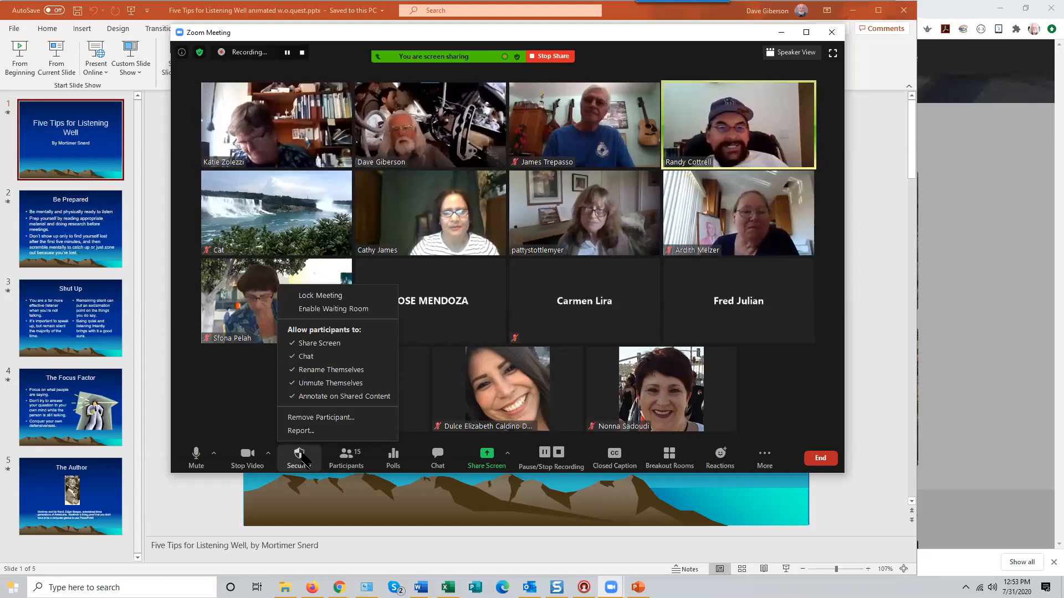
left_click(242, 391)
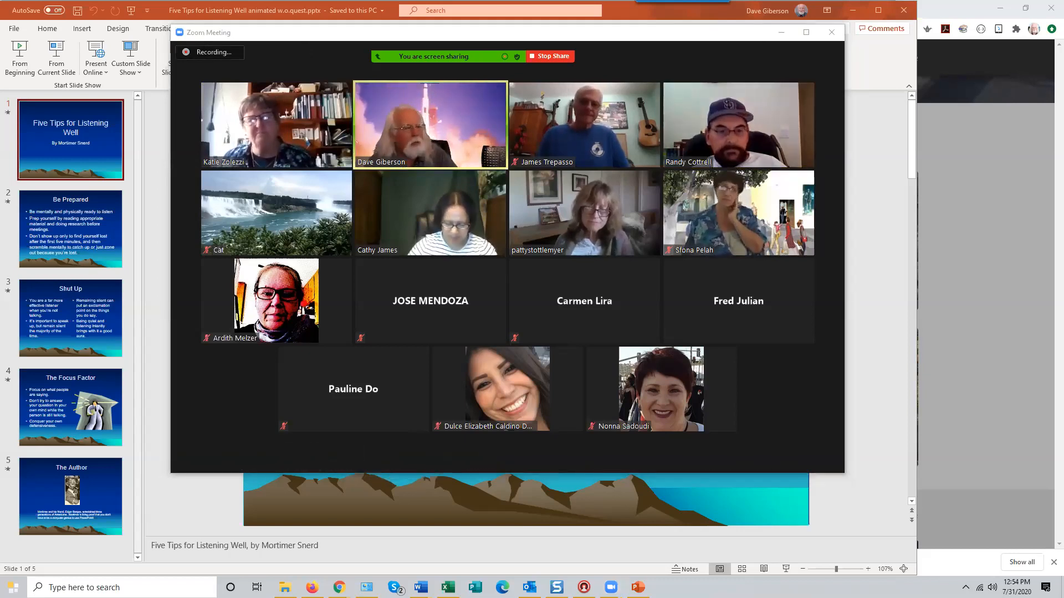
Review the participants list and the Mute All option to allow participants to unmute themselves, cancel the muting, and close the list.
left_click(346, 458)
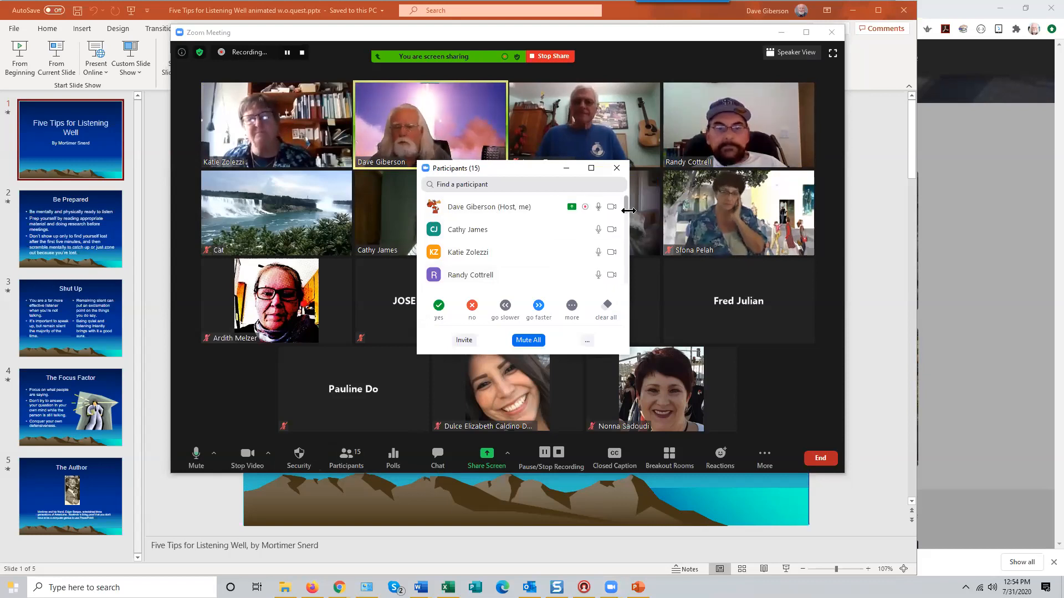
scroll(629, 222, "down", 5)
scroll(604, 238, "up", 5)
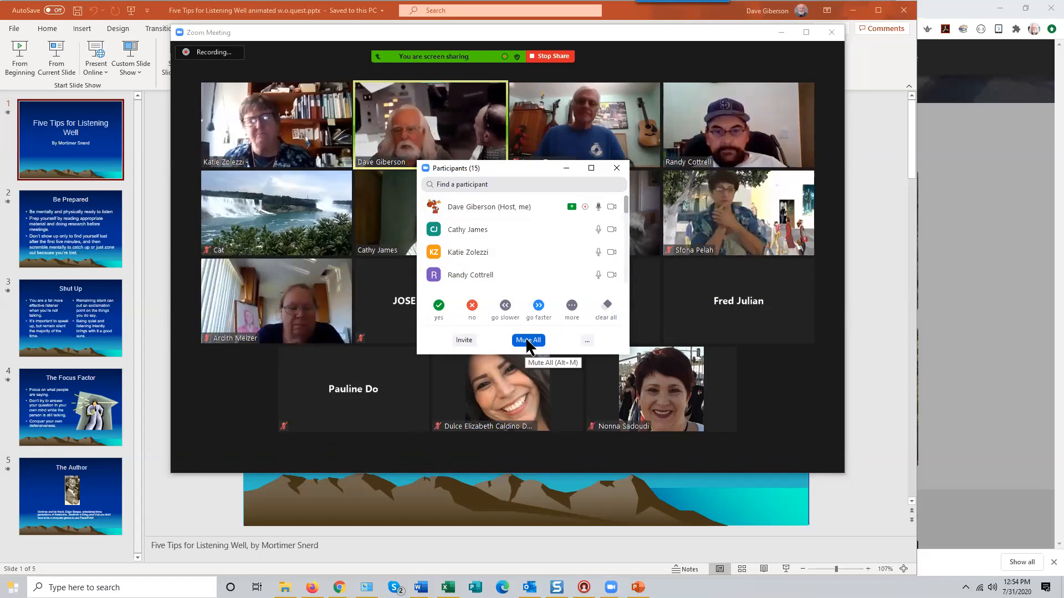
left_click(528, 341)
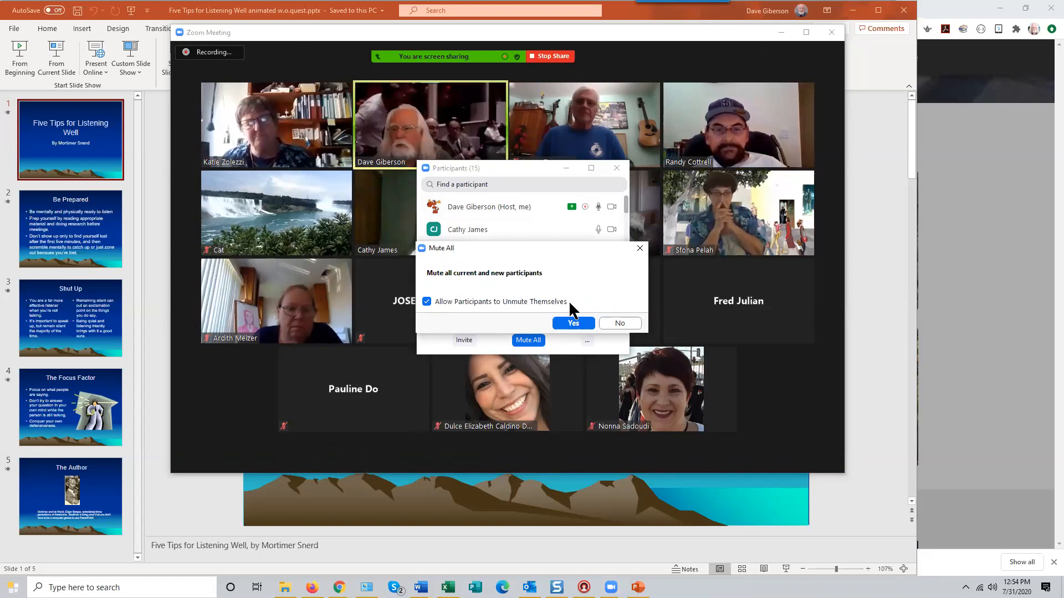
left_click(426, 302)
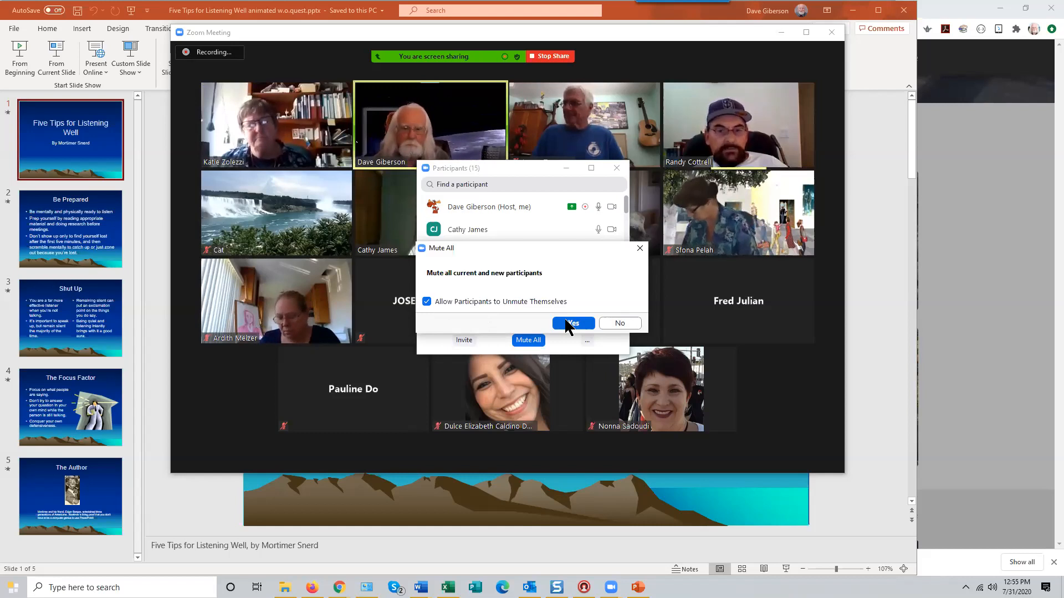
left_click(621, 324)
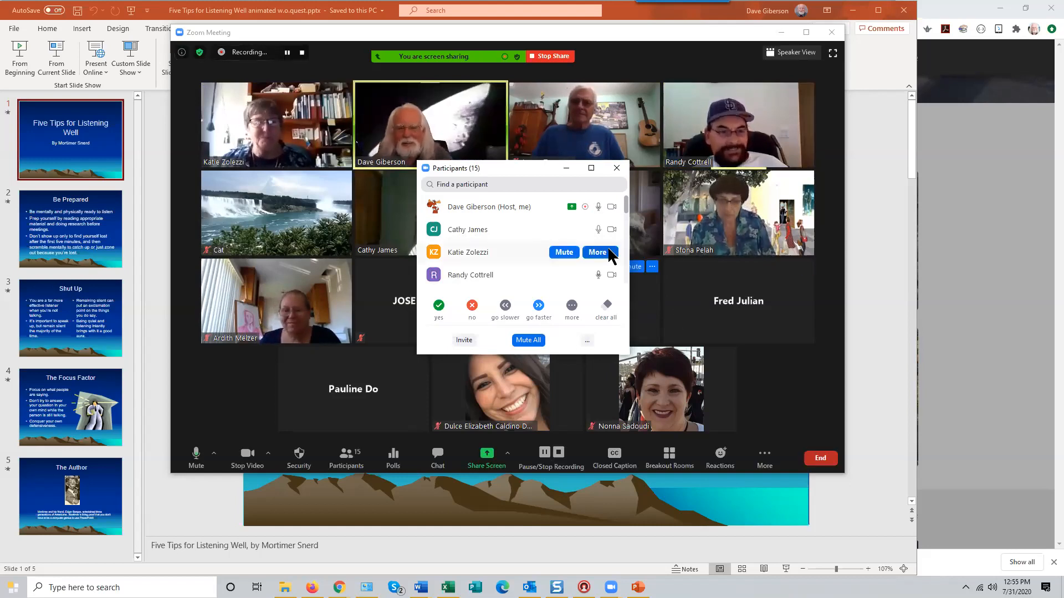
mouse_move(575, 237)
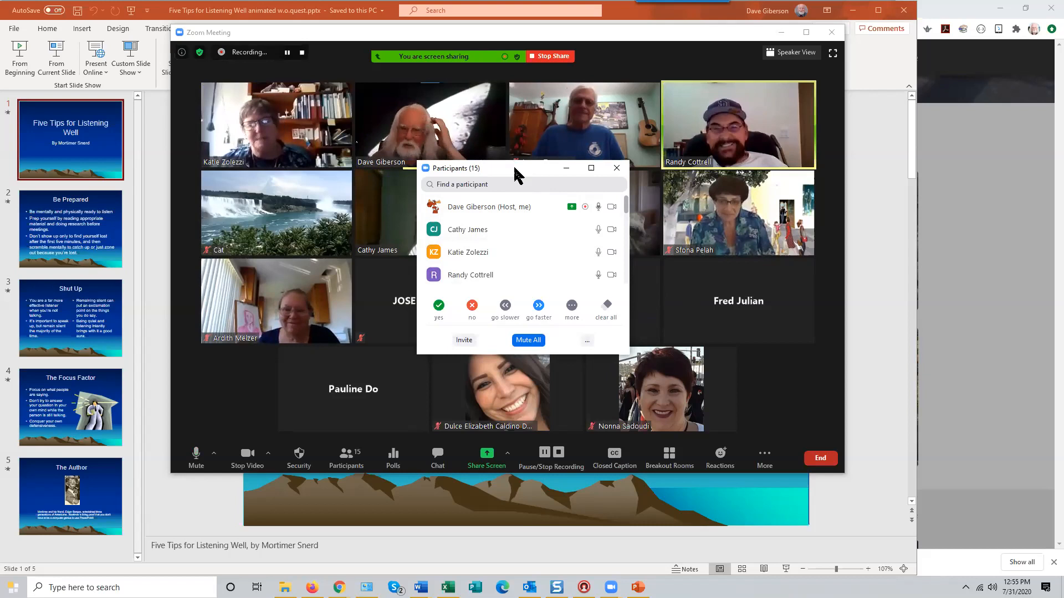
left_click(617, 168)
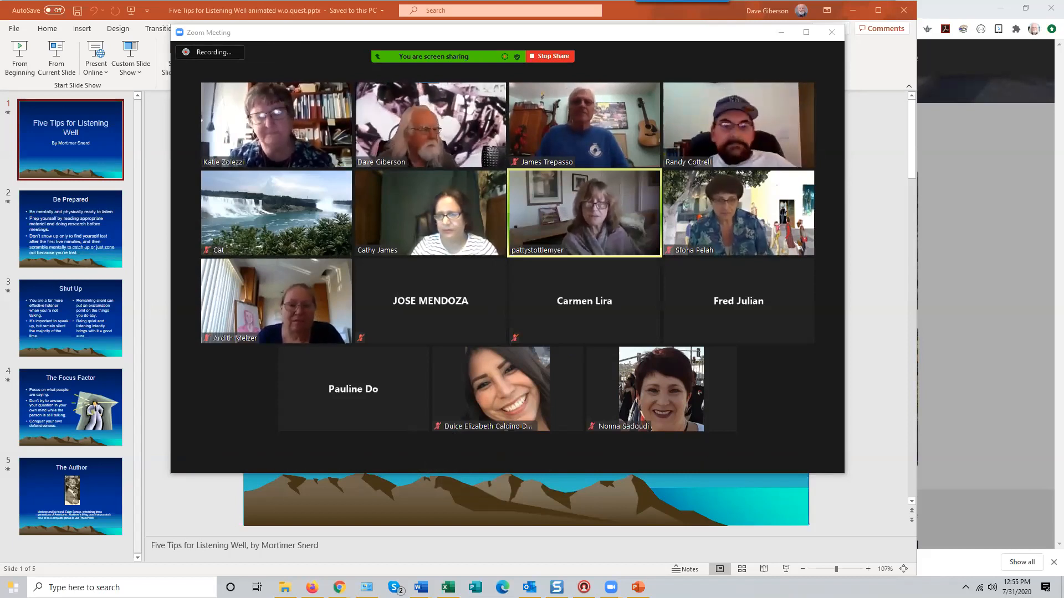
Save the meeting's group chat to a file and close the chat window.
left_click_drag(462, 197, 457, 199)
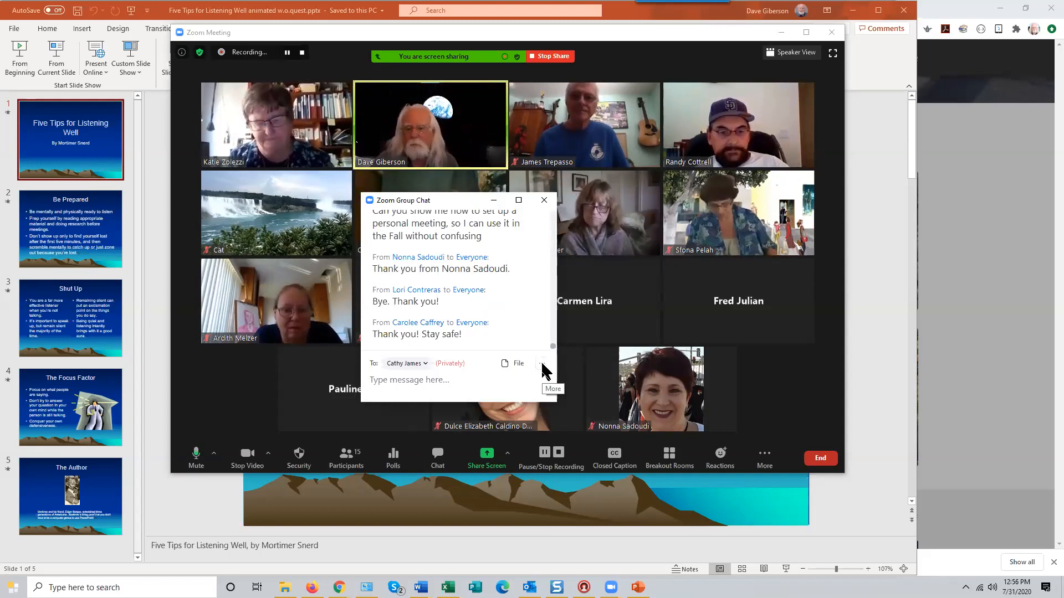
left_click(571, 382)
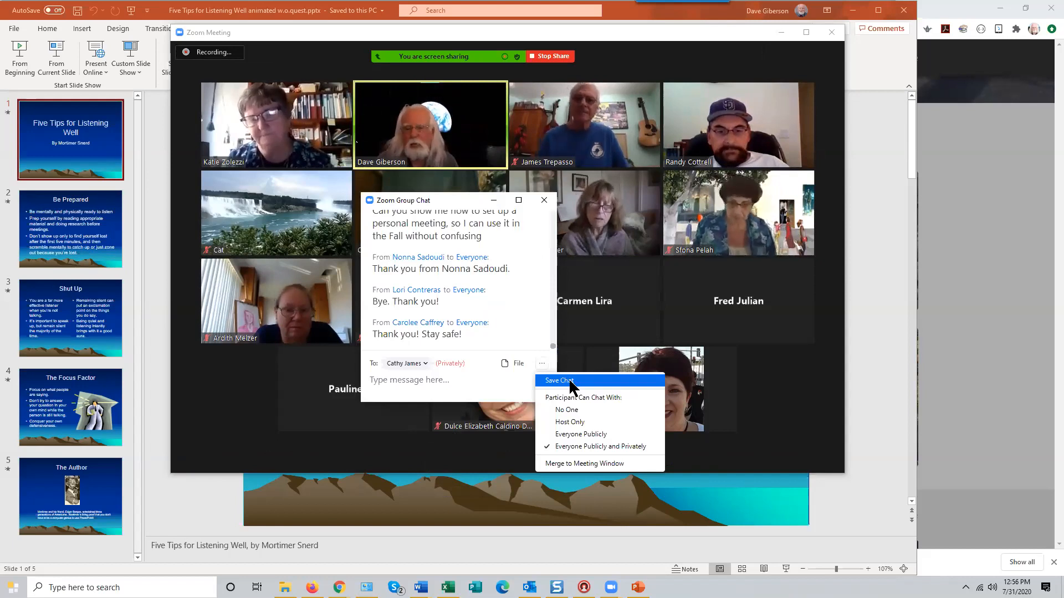
left_click(572, 382)
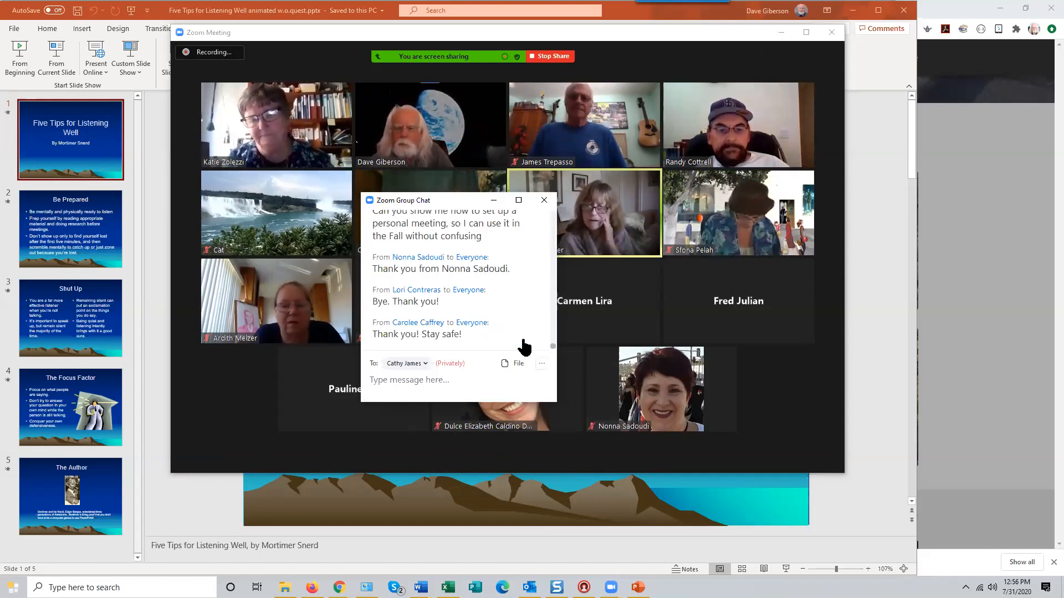
left_click(542, 366)
left_click(571, 383)
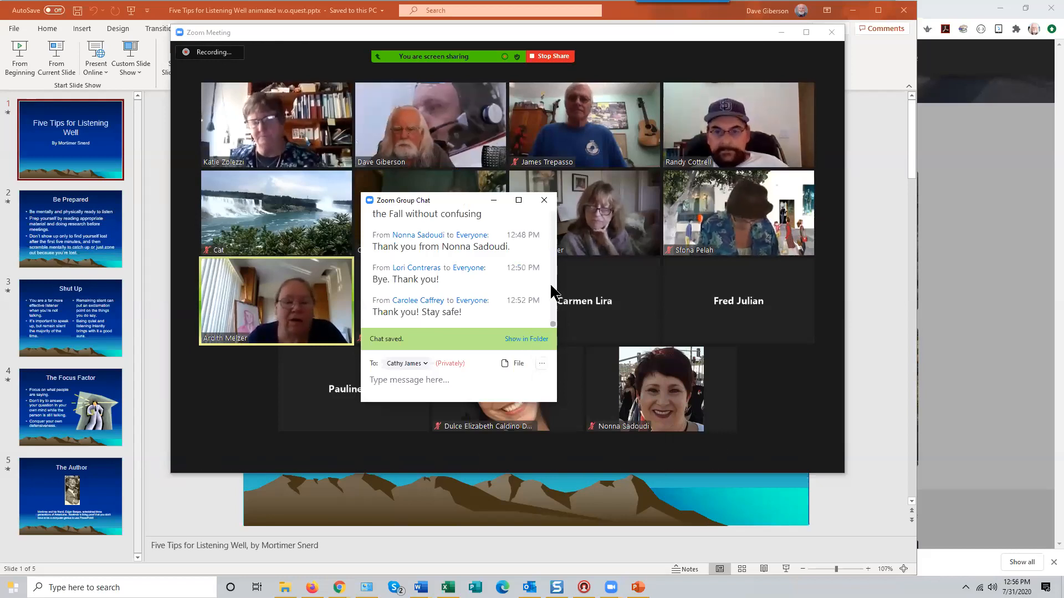
left_click(544, 200)
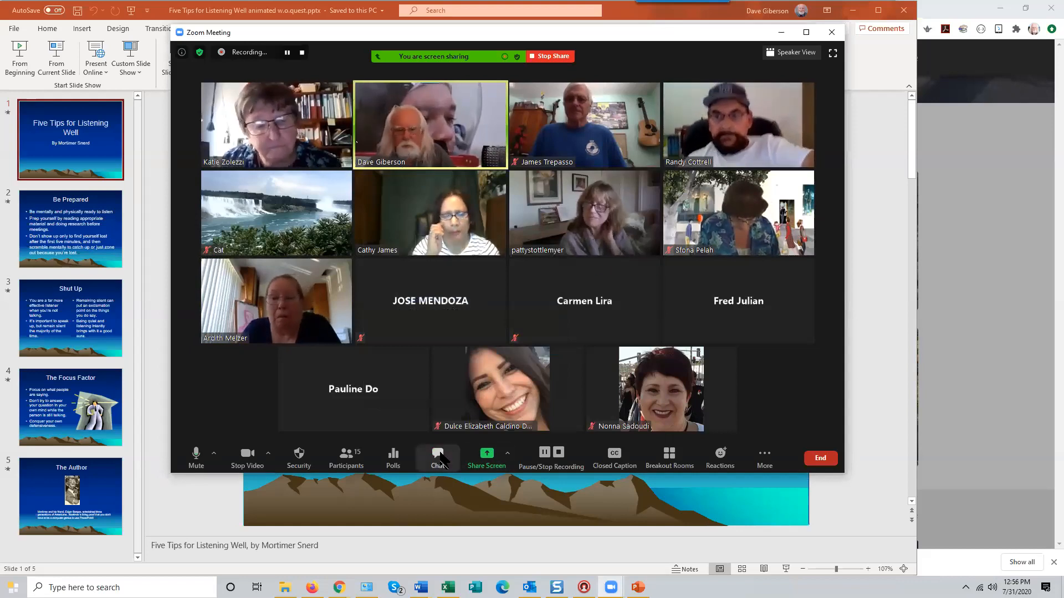
Open the meeting's group chat, and in File Explorer open the 2020-07-31 09.58.37 meeting folder within the Zoom folder in Documents.
left_click(437, 456)
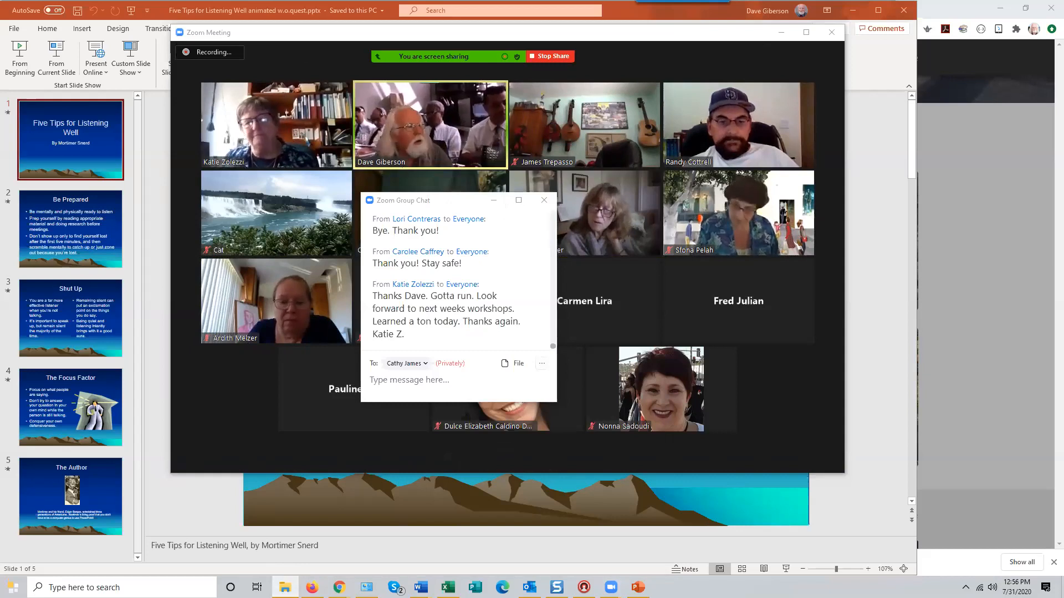
left_click(285, 587)
left_click_drag(455, 200, 1, 222)
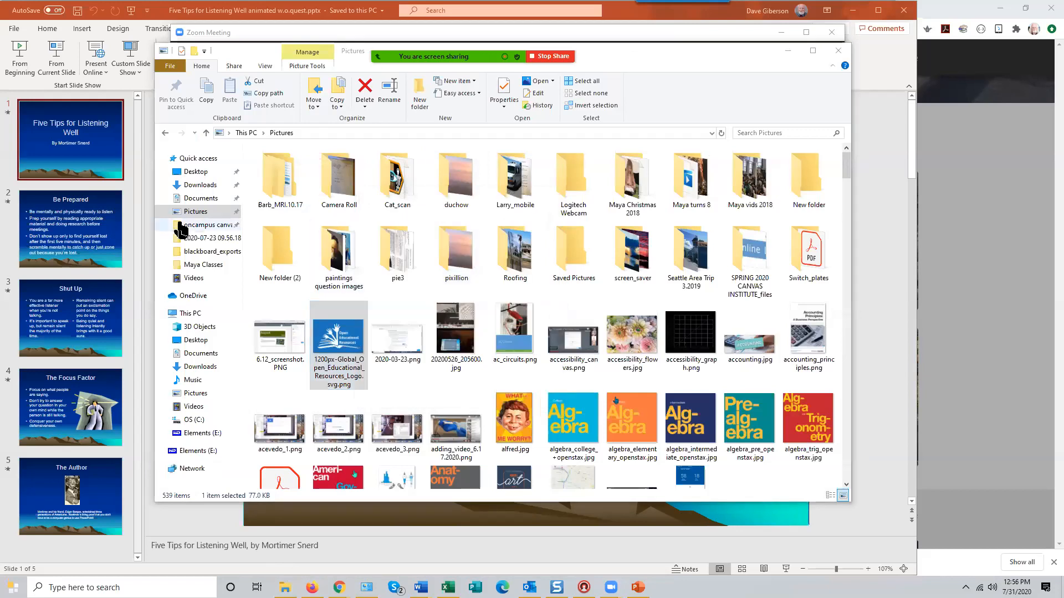
left_click(202, 200)
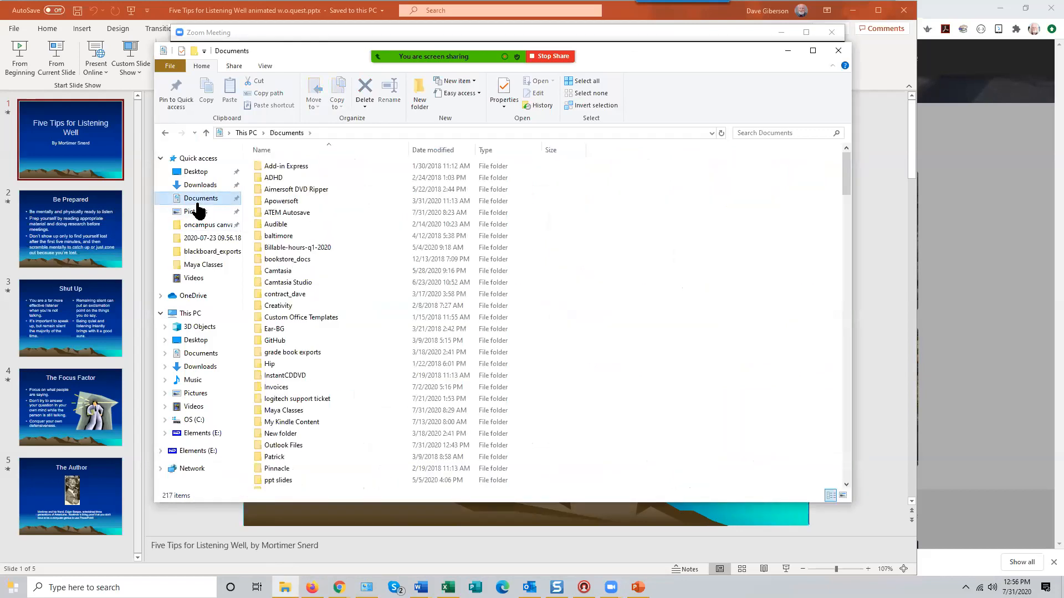
scroll(654, 284, "down", 7)
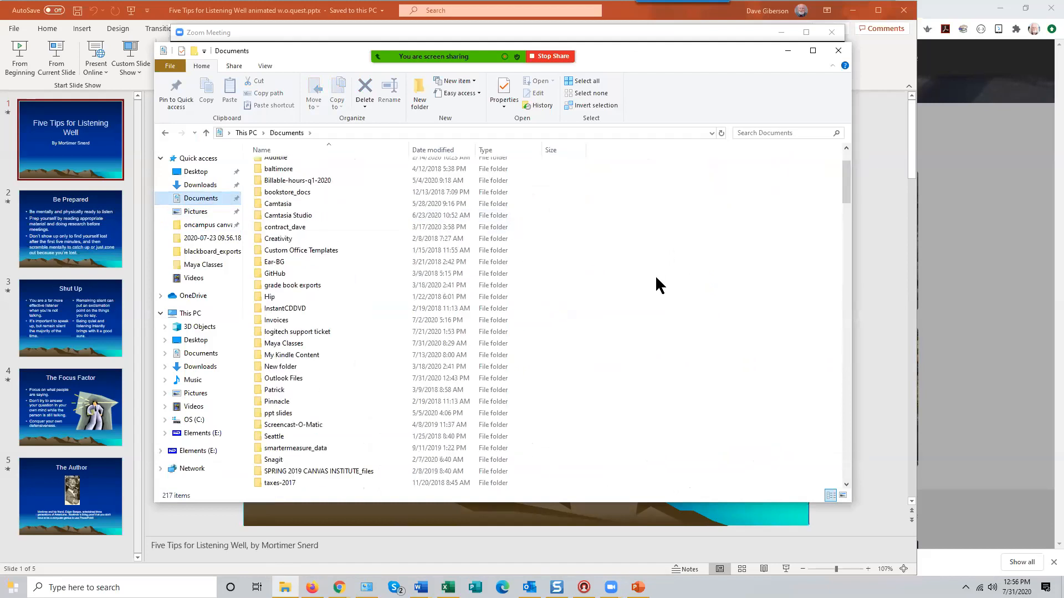
scroll(652, 286, "down", 1)
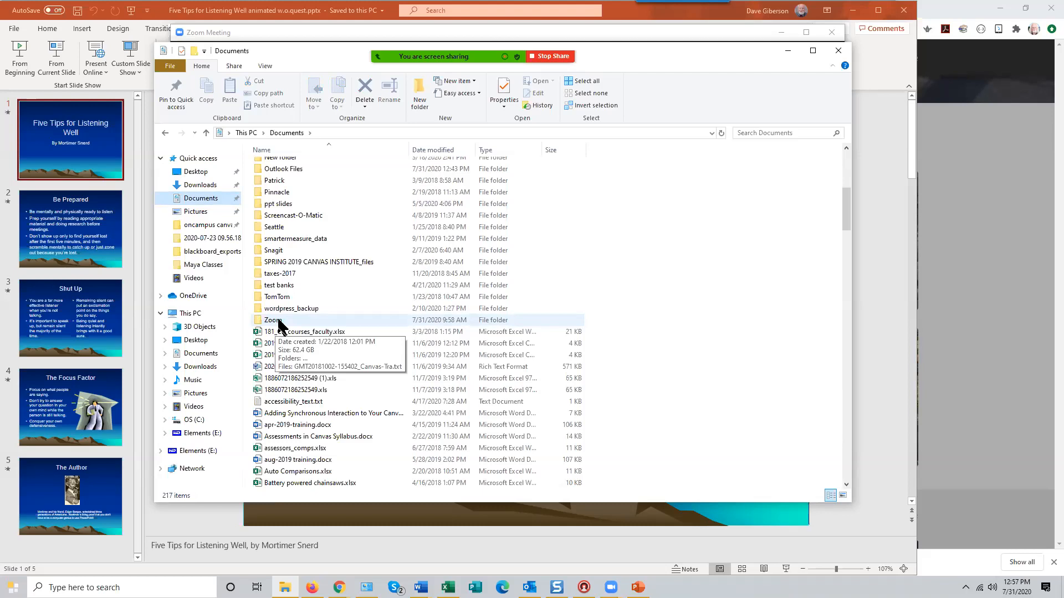
double_click(278, 321)
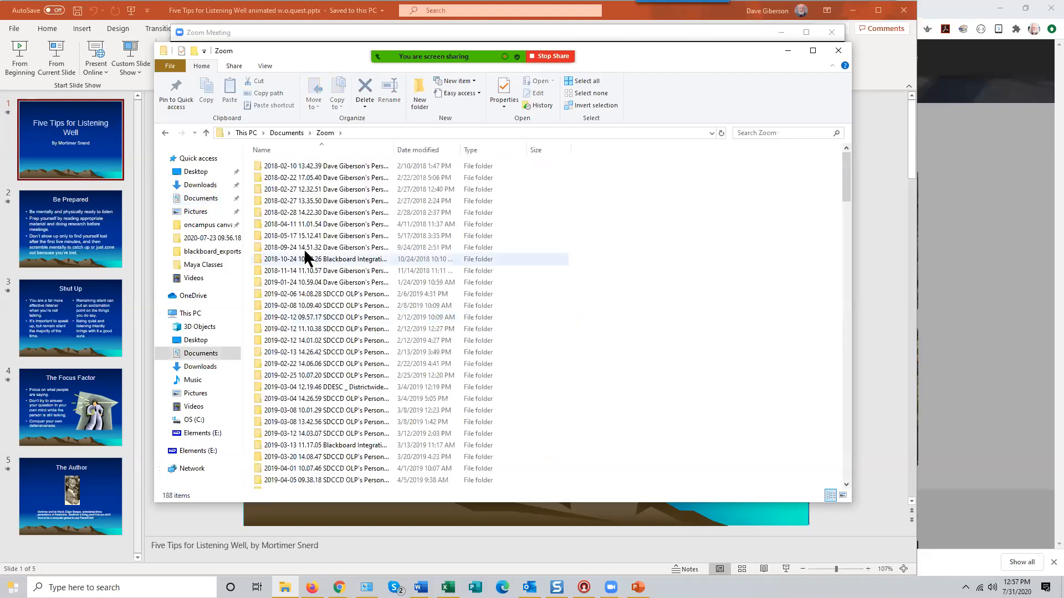
left_click_drag(852, 194, 845, 499)
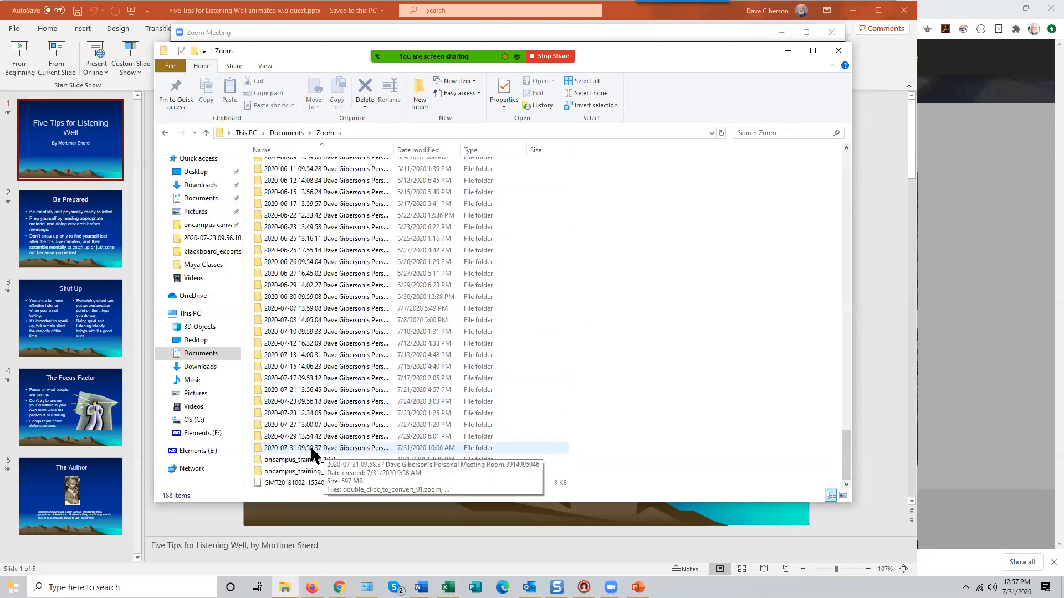
double_click(256, 448)
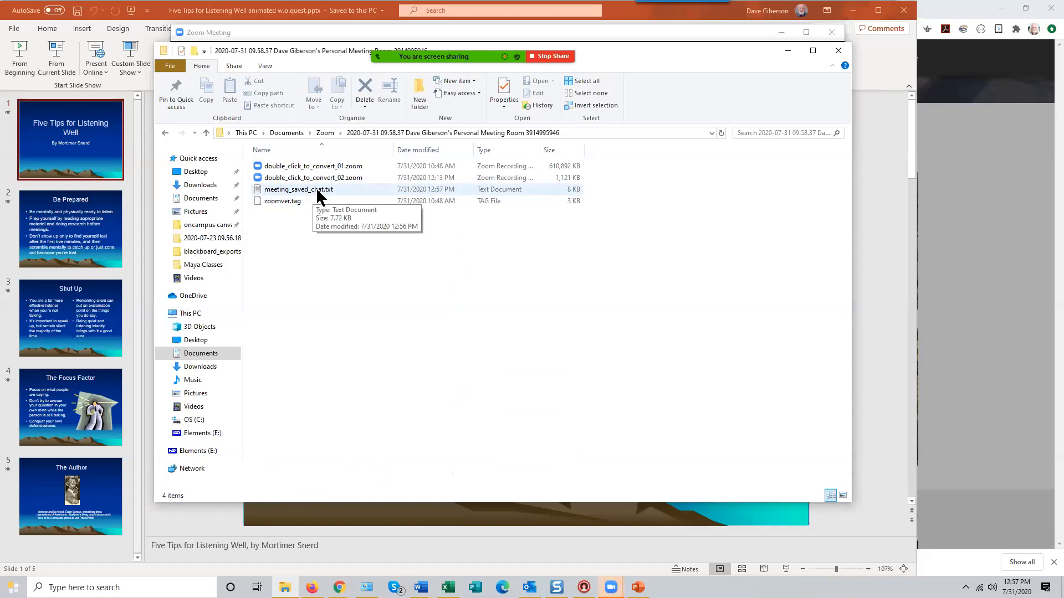
Open meeting_saved_chat.txt to review the saved chat, and close the file and the File Explorer window.
double_click(317, 191)
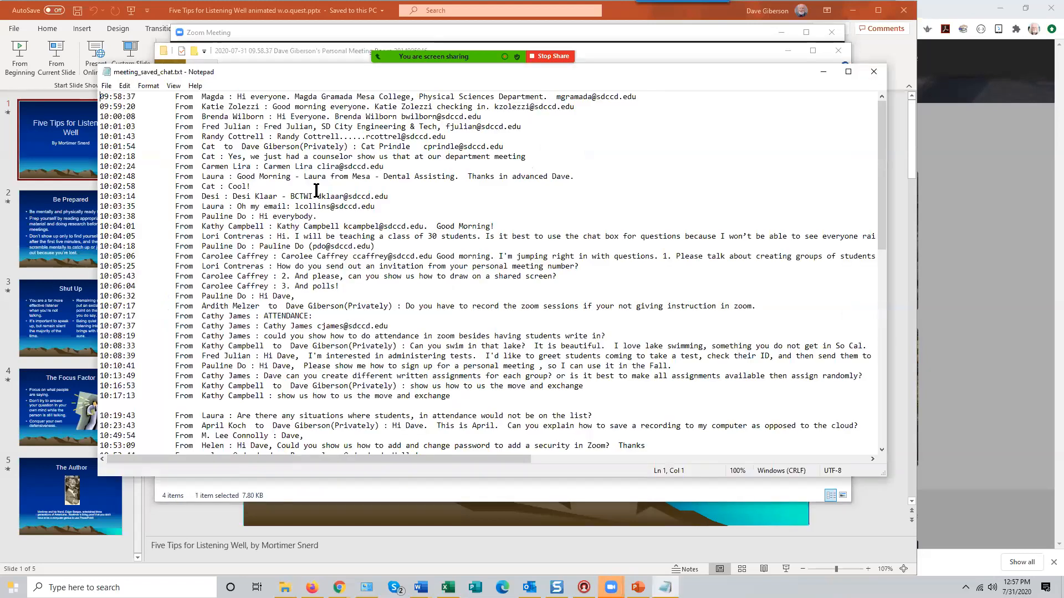
left_click_drag(882, 211, 913, 199)
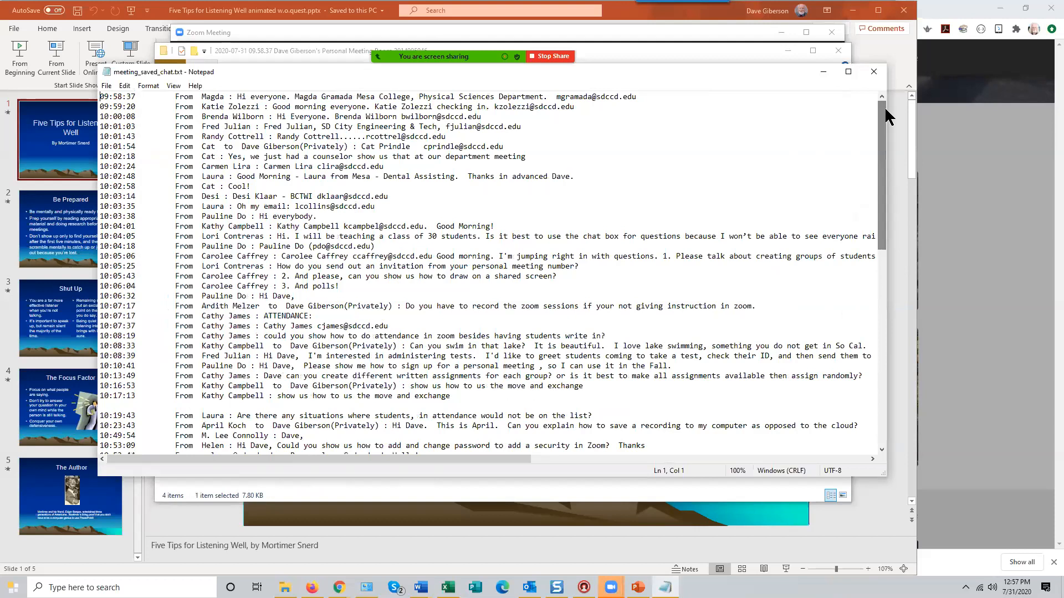
left_click(874, 72)
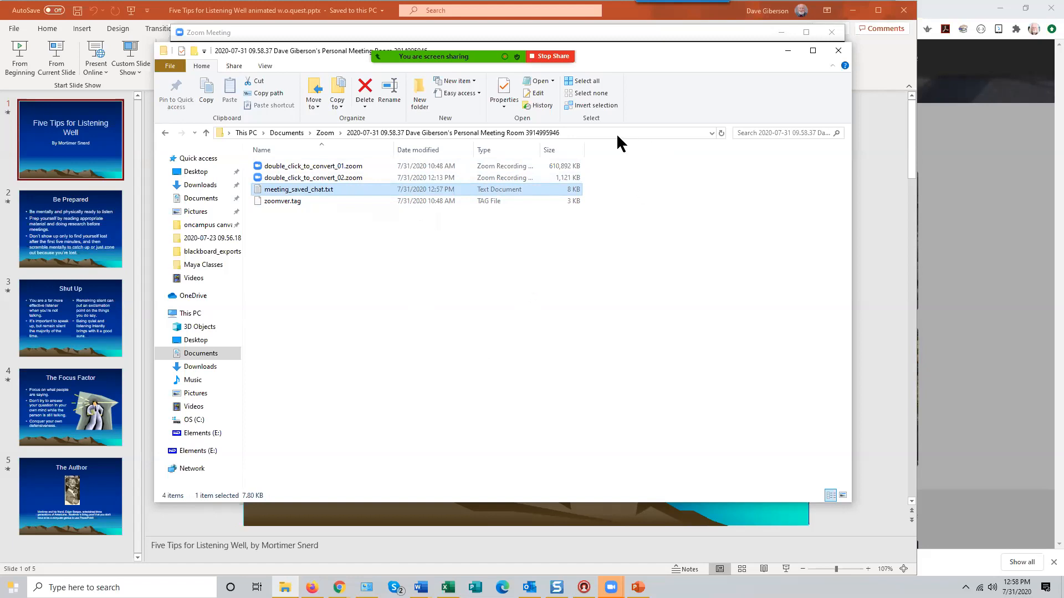
left_click(834, 54)
left_click(787, 52)
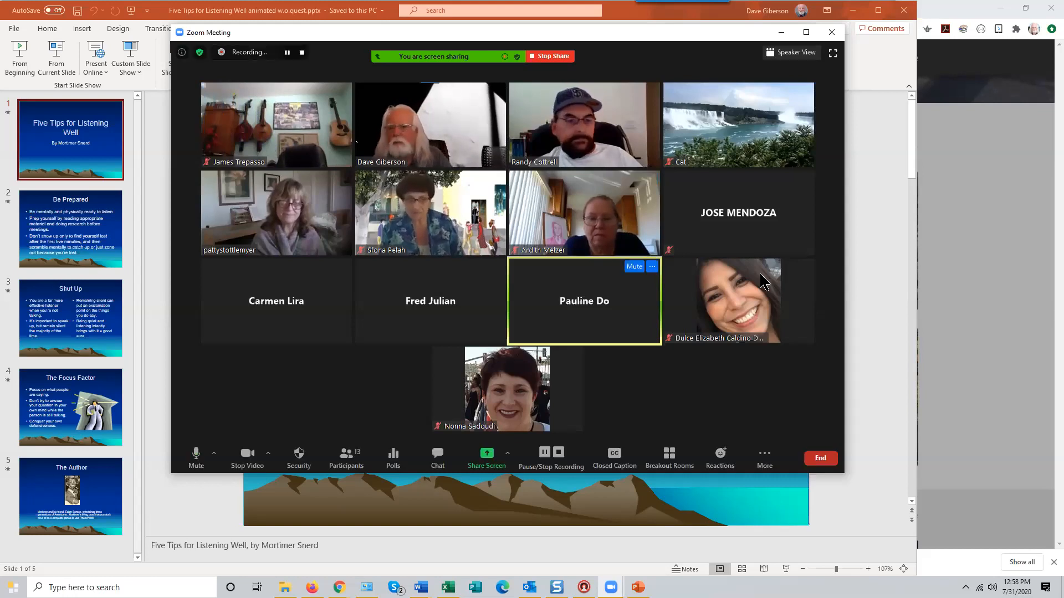
Switch to Chrome and open ConferZoom in the ISCD3 Canvas course, logging in again with the prefilled credentials.
left_click(861, 284)
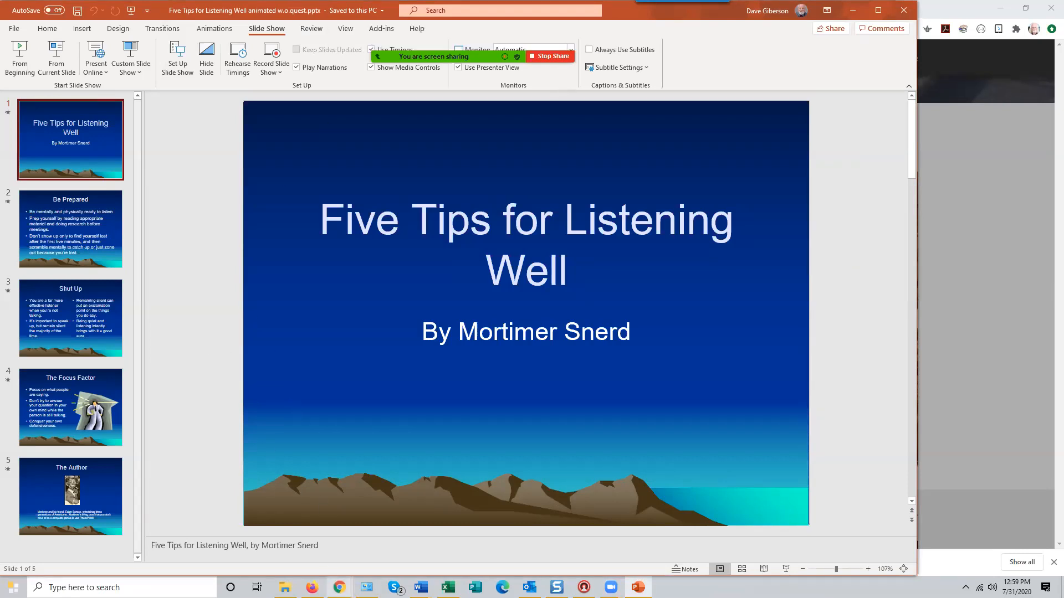
mouse_move(340, 588)
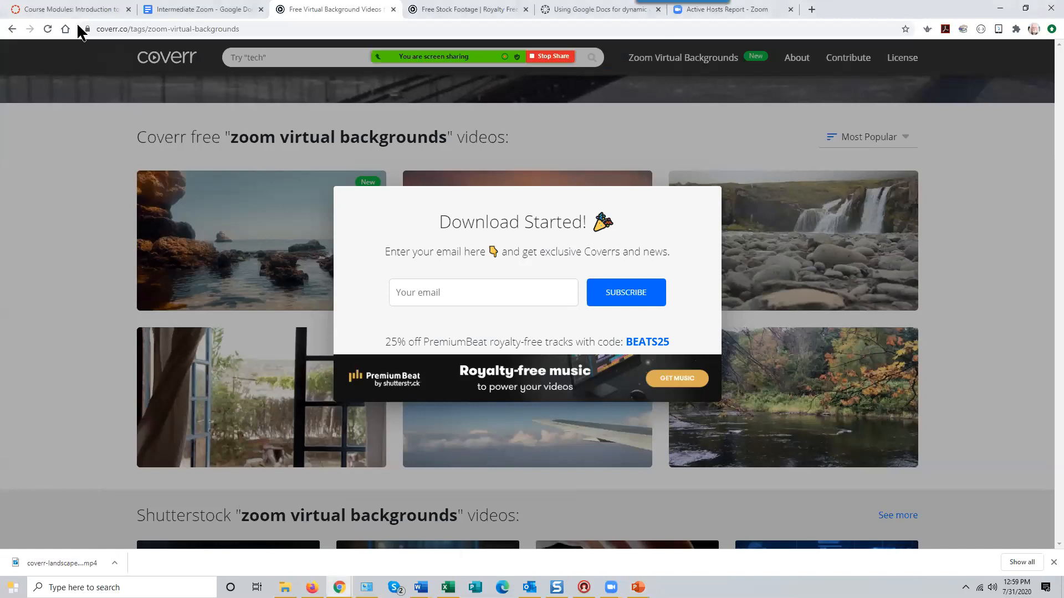
left_click(78, 12)
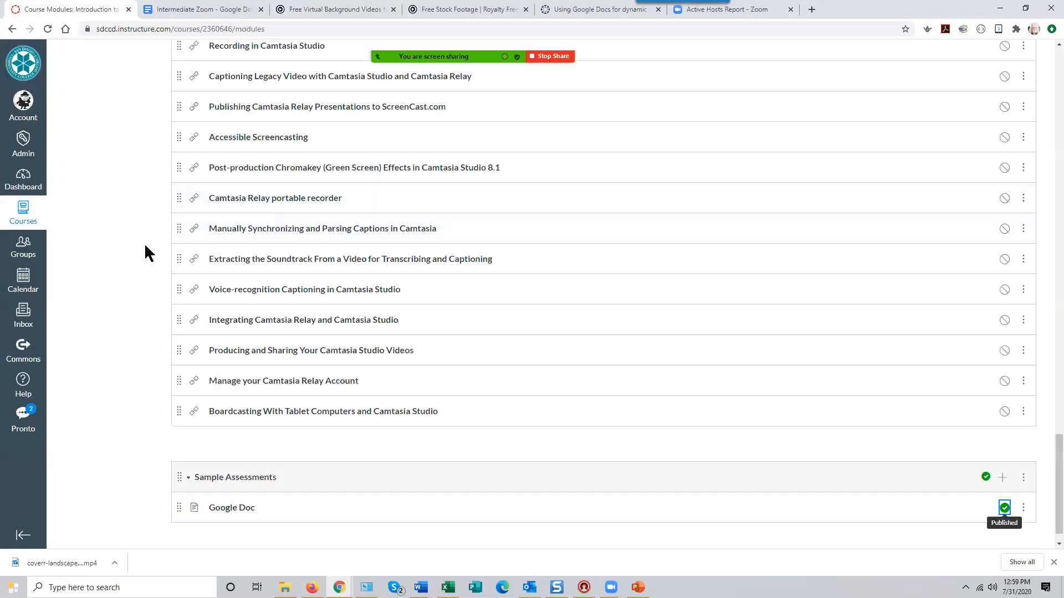
scroll(133, 256, "up", 5)
scroll(130, 253, "up", 20)
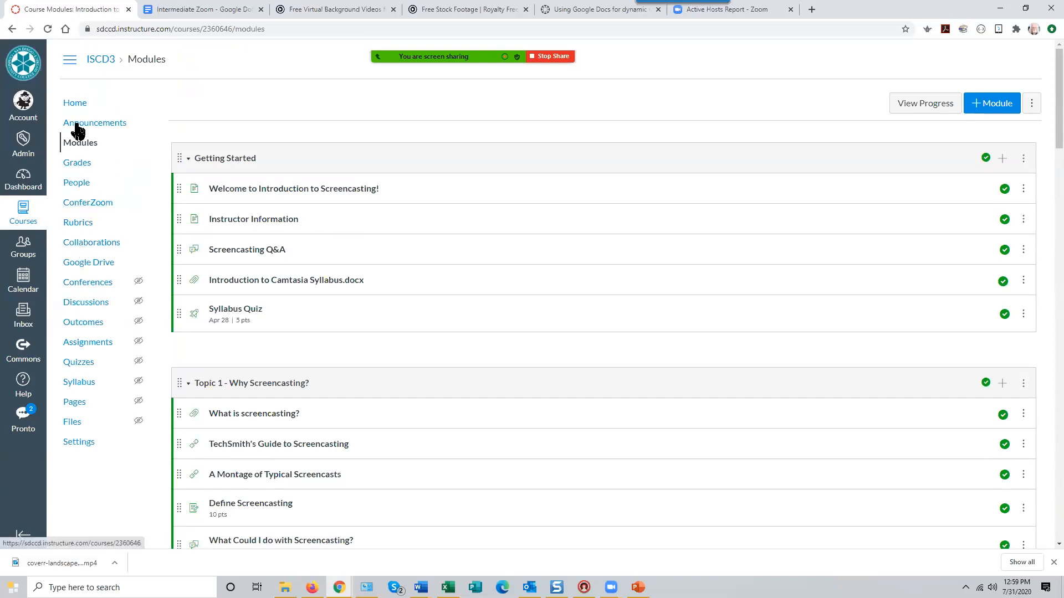
left_click(88, 205)
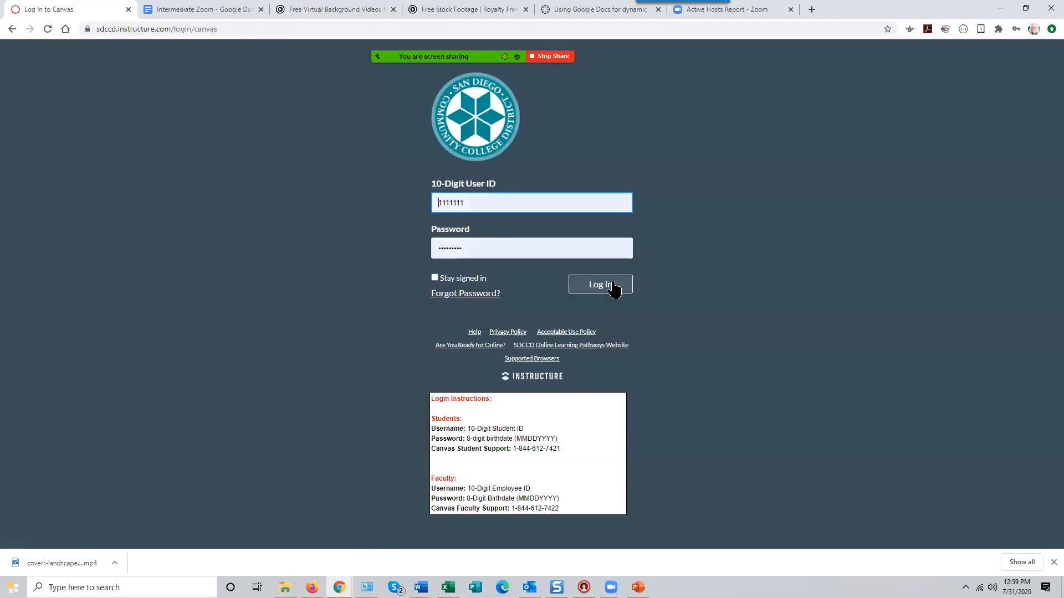
left_click(612, 285)
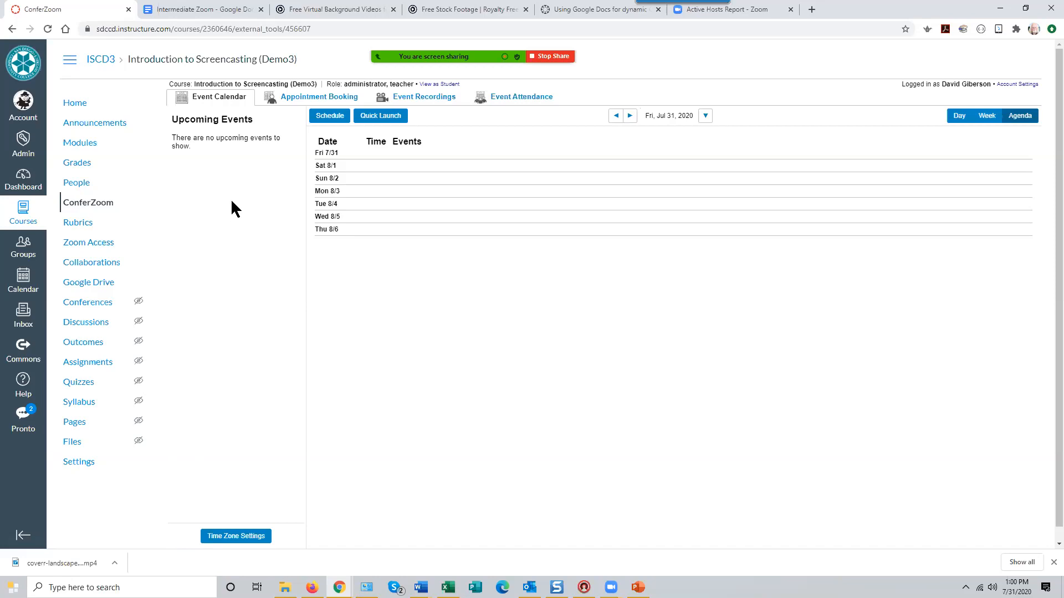
On the Zoom website, go to the account's meetings and open the Personal Meeting Room details to review the Join Now option.
left_click(714, 14)
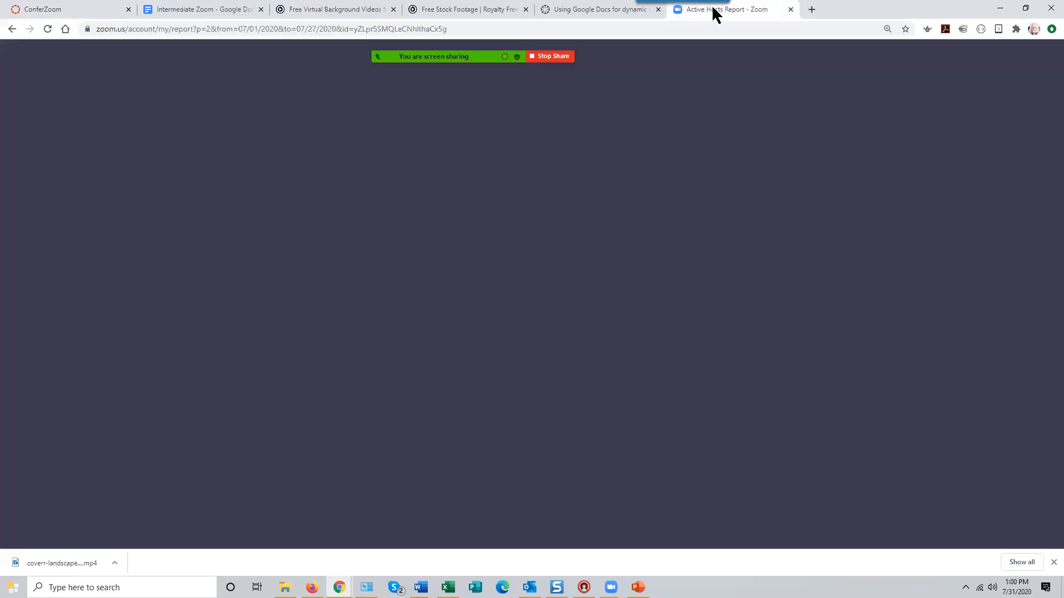
left_click(76, 99)
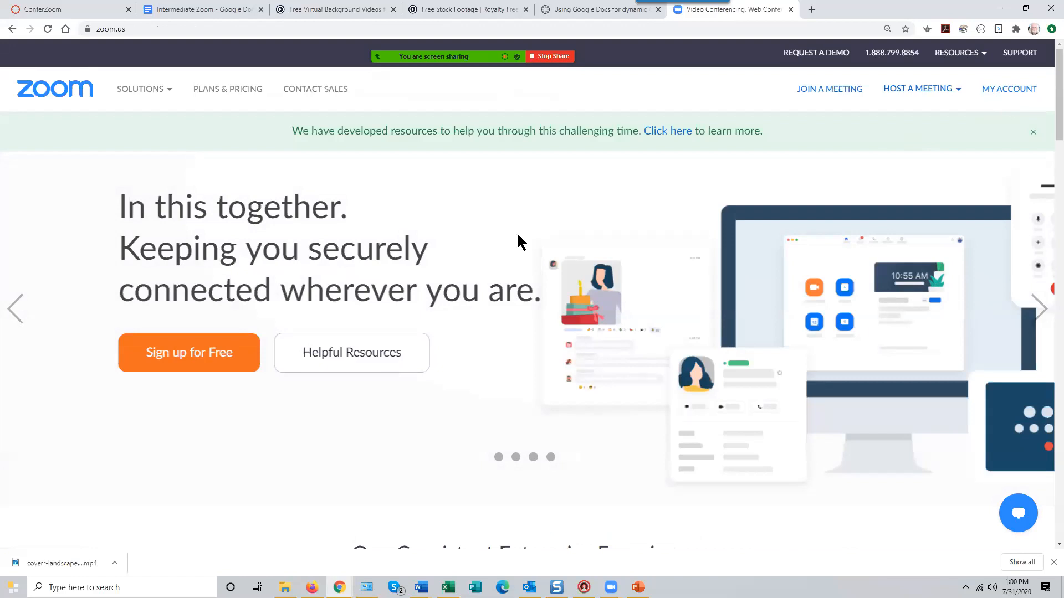
left_click(986, 92)
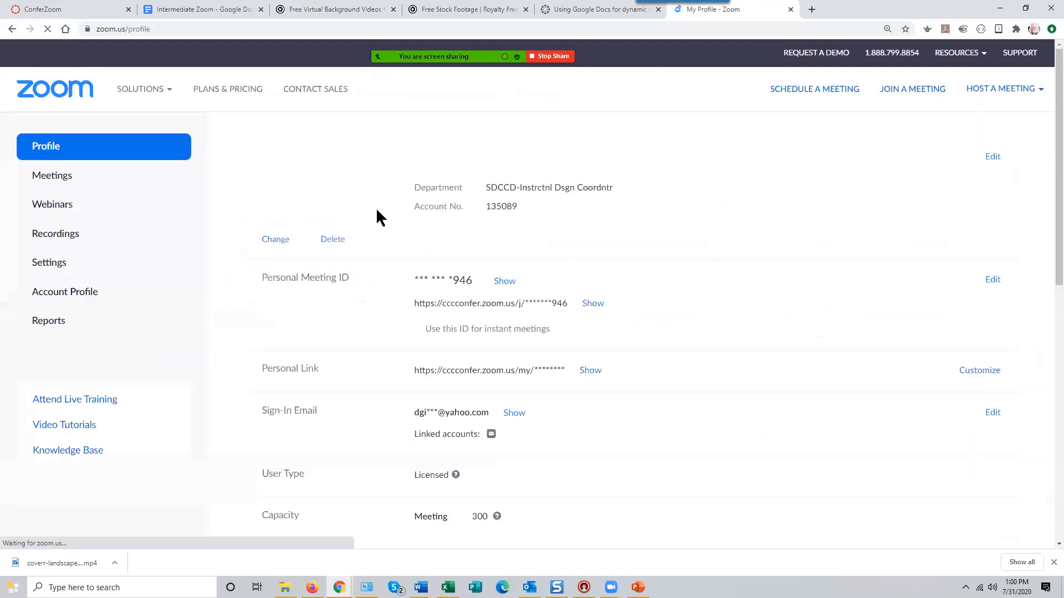
left_click(62, 166)
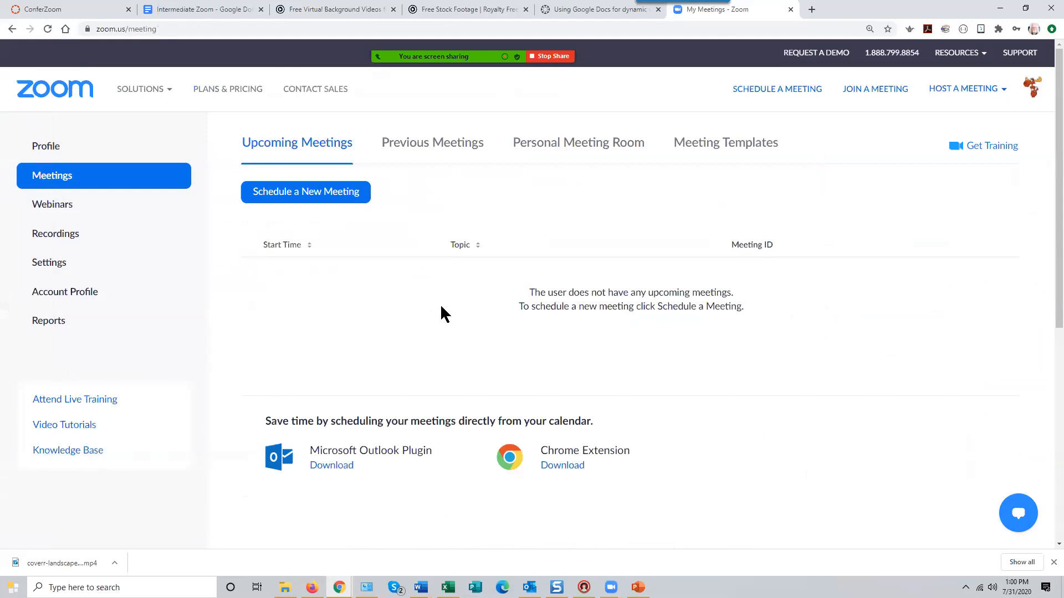
left_click(598, 148)
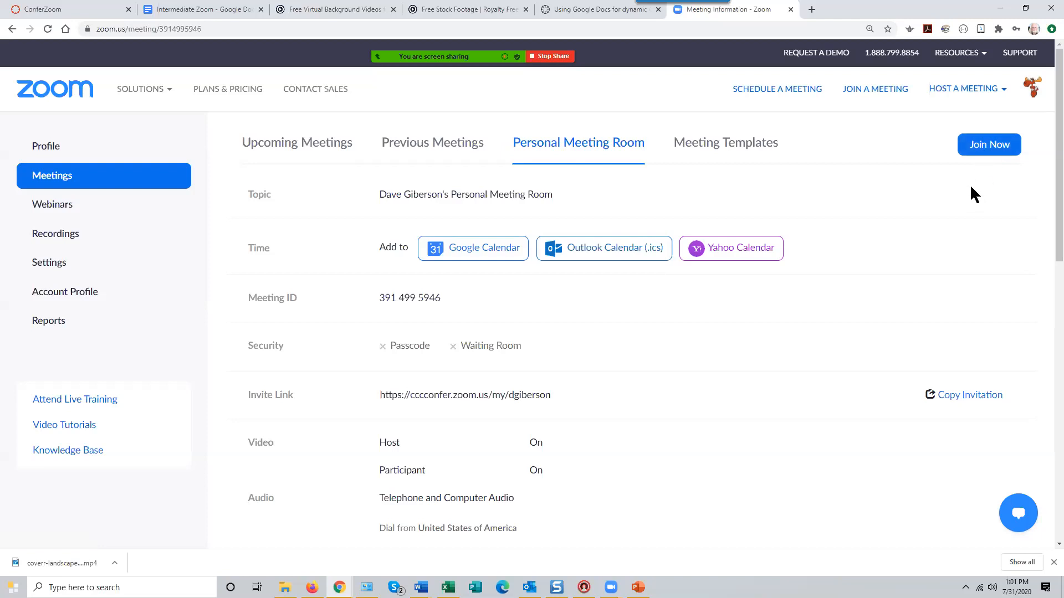
left_click(992, 144)
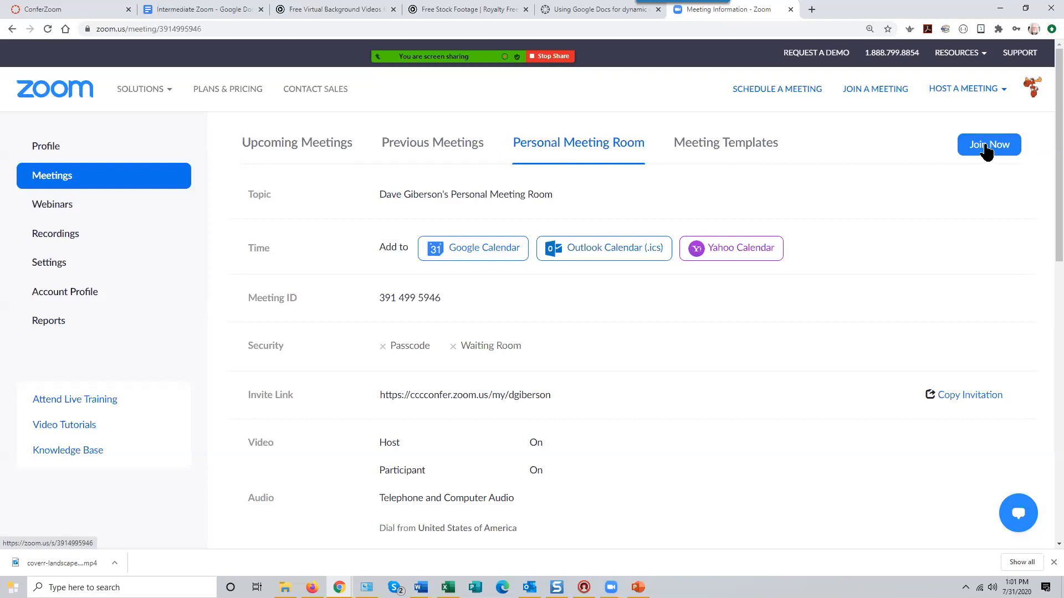
Restore the browser window from its maximized size and move it to the upper-left corner of the desktop.
left_click(1025, 8)
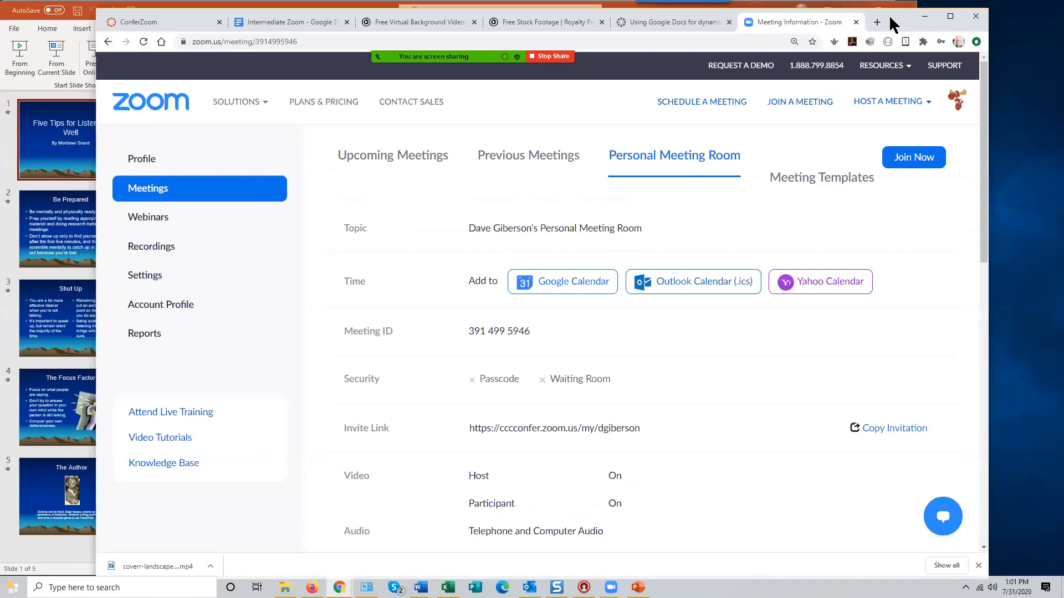
left_click_drag(800, 11, 703, 3)
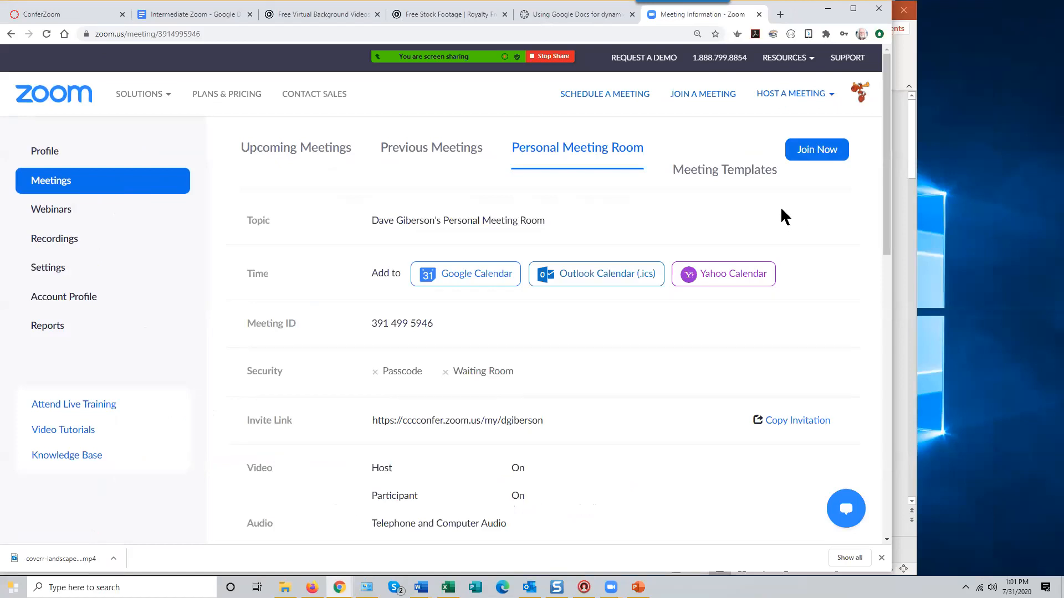
scroll(886, 209, "down", 1)
left_click_drag(887, 202, 886, 191)
Open the Zoom account settings and examine the Security and Schedule Meeting options, including Join before host and the Personal Meeting ID settings.
left_click(49, 268)
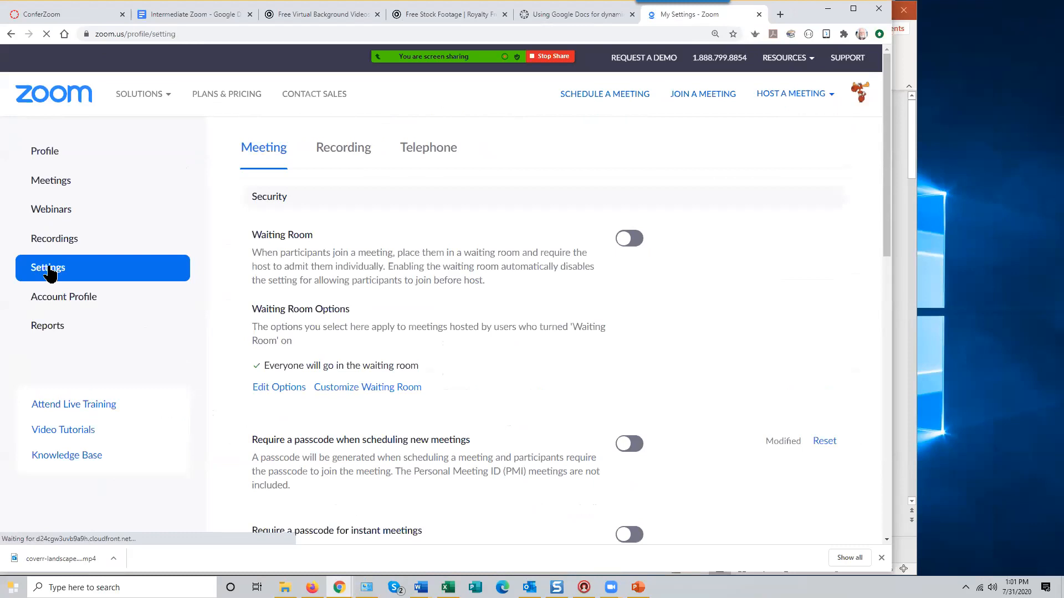
scroll(450, 293, "down", 2)
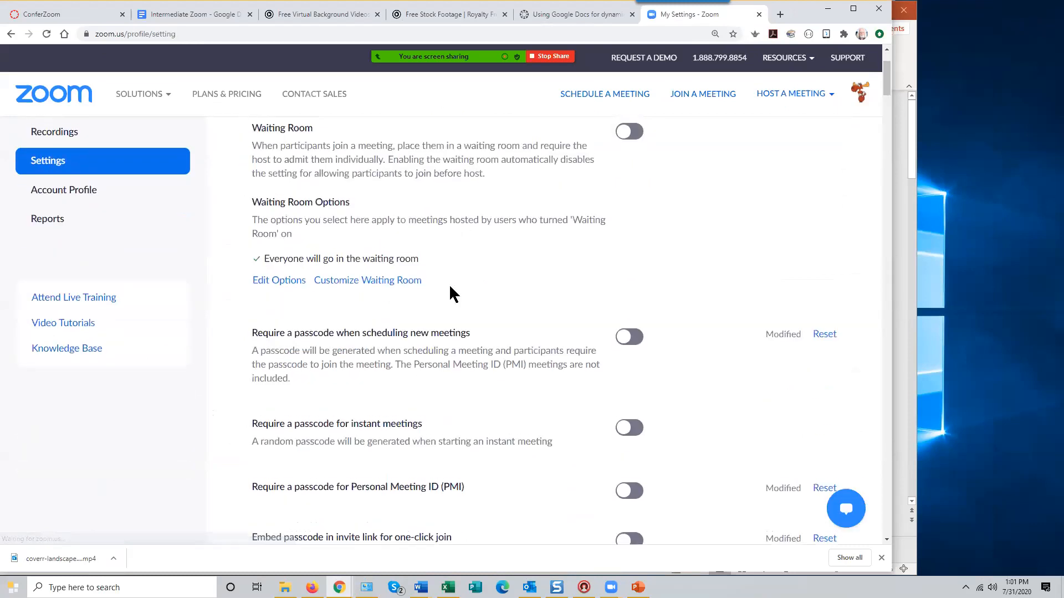
scroll(543, 382, "down", 3)
scroll(543, 378, "down", 10)
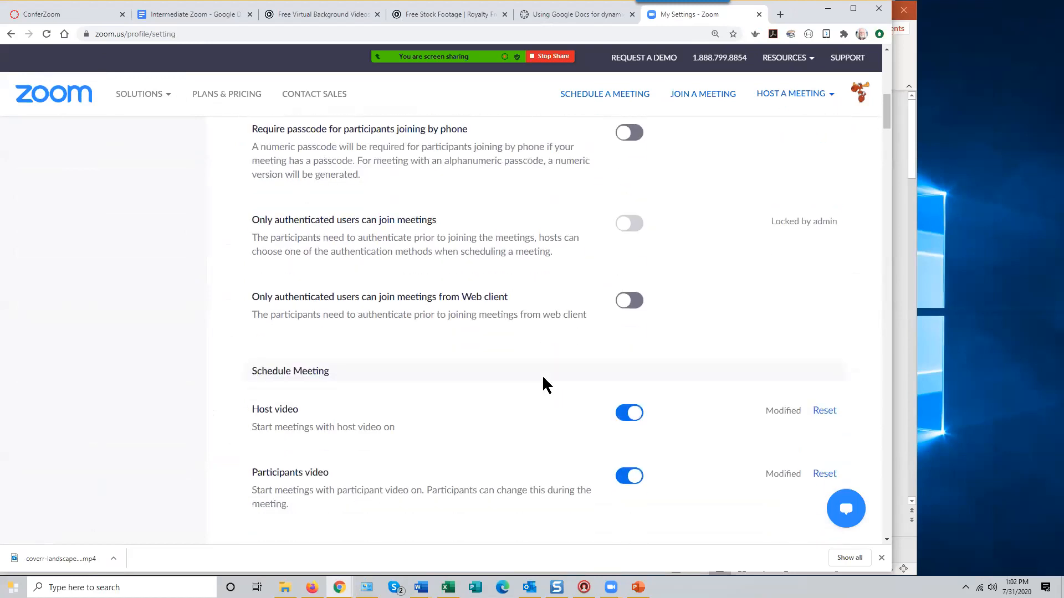
scroll(543, 382, "down", 5)
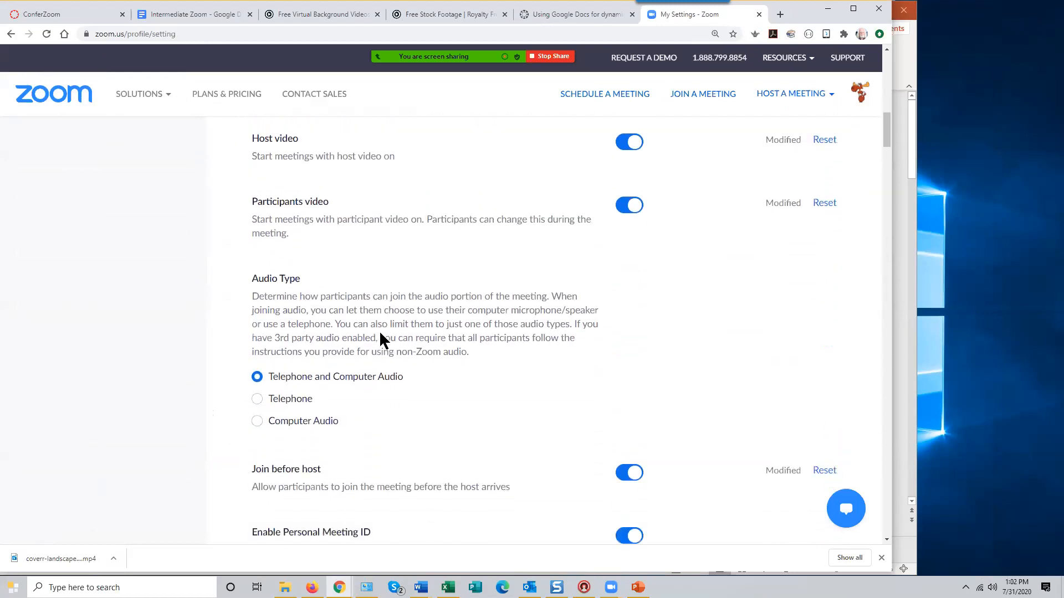
scroll(380, 334, "down", 5)
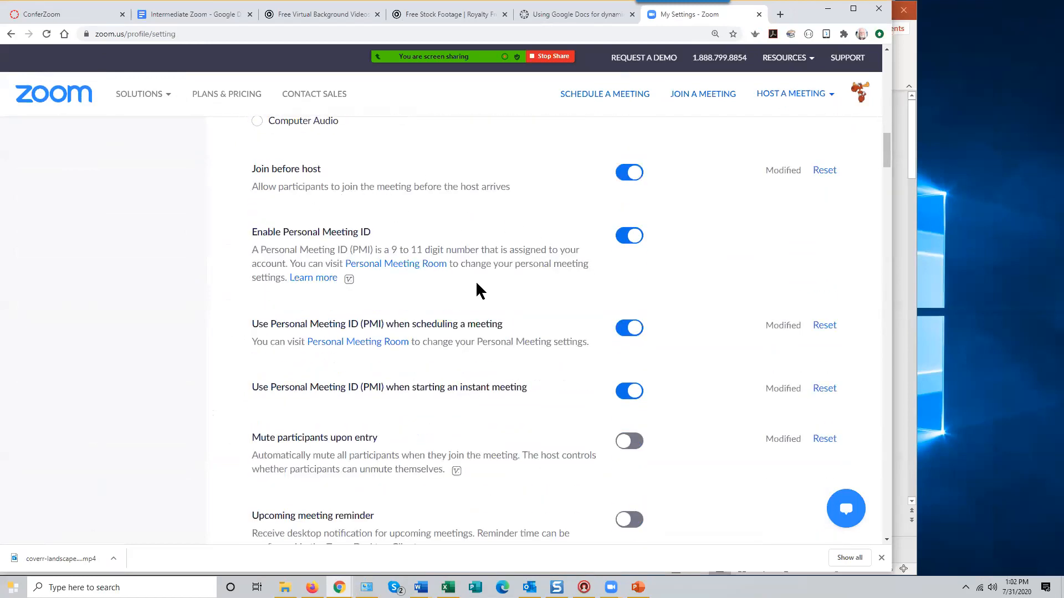
scroll(449, 272, "down", 1)
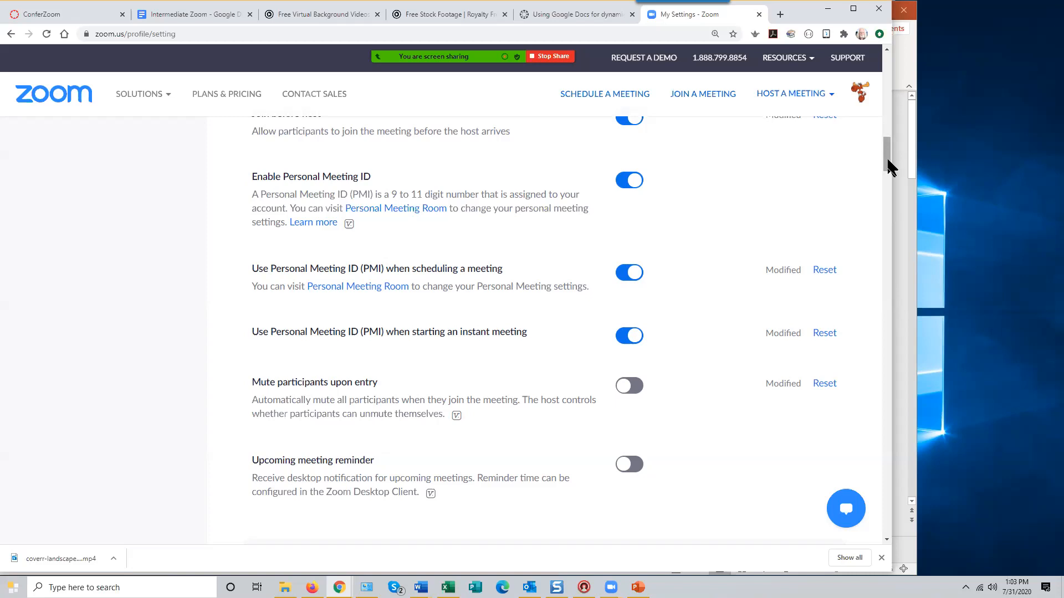
left_click_drag(885, 159, 885, 159)
mouse_move(885, 164)
left_mouse_down()
mouse_move(886, 146)
mouse_move(883, 185)
mouse_move(883, 161)
left_mouse_up()
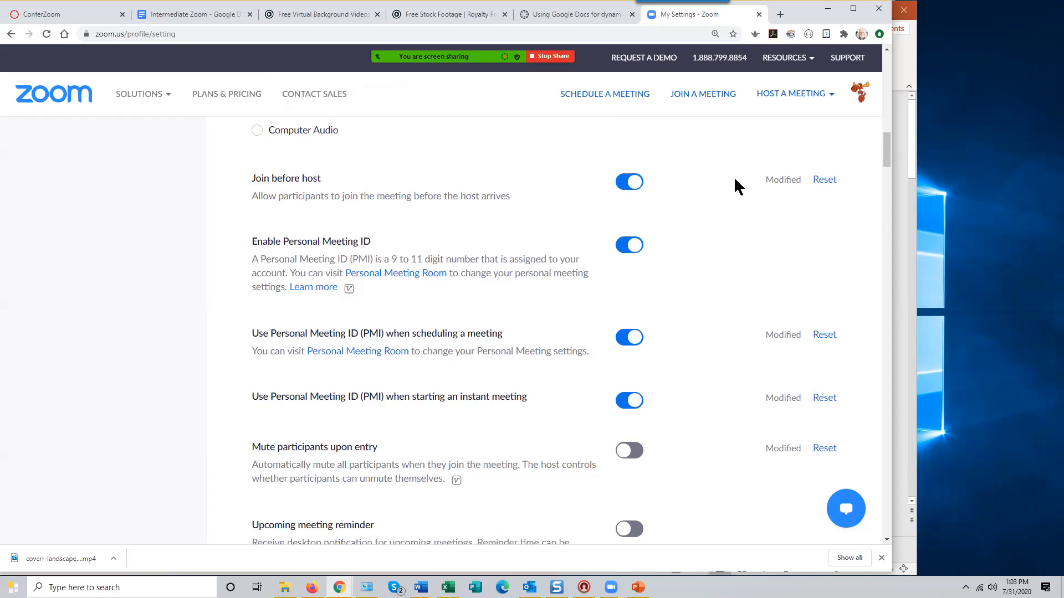
Return to the Zoom account's meetings and view the Personal Meeting Room details.
left_click_drag(885, 157, 888, 72)
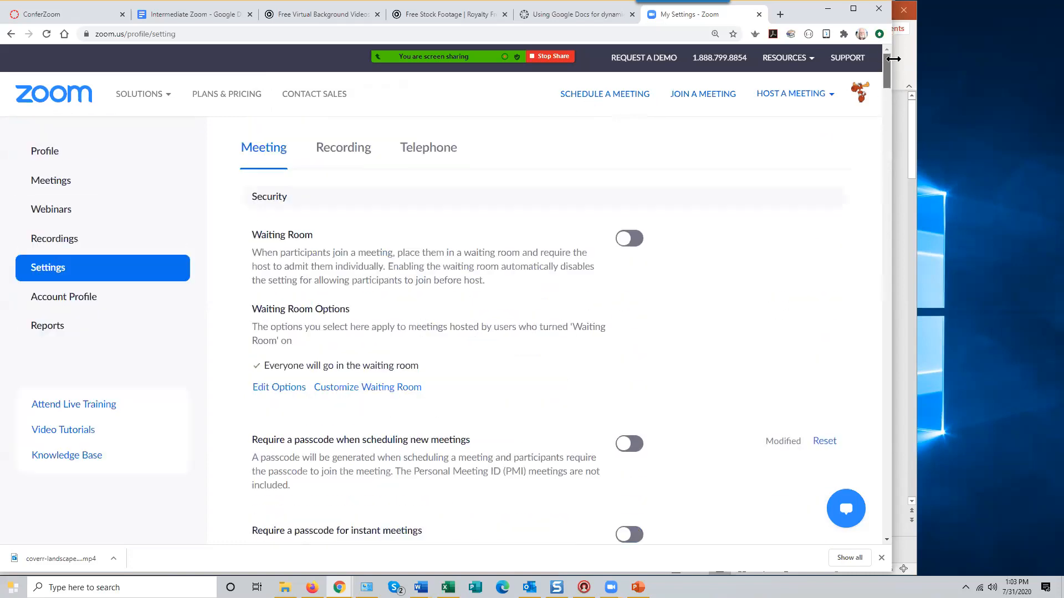
left_click(81, 185)
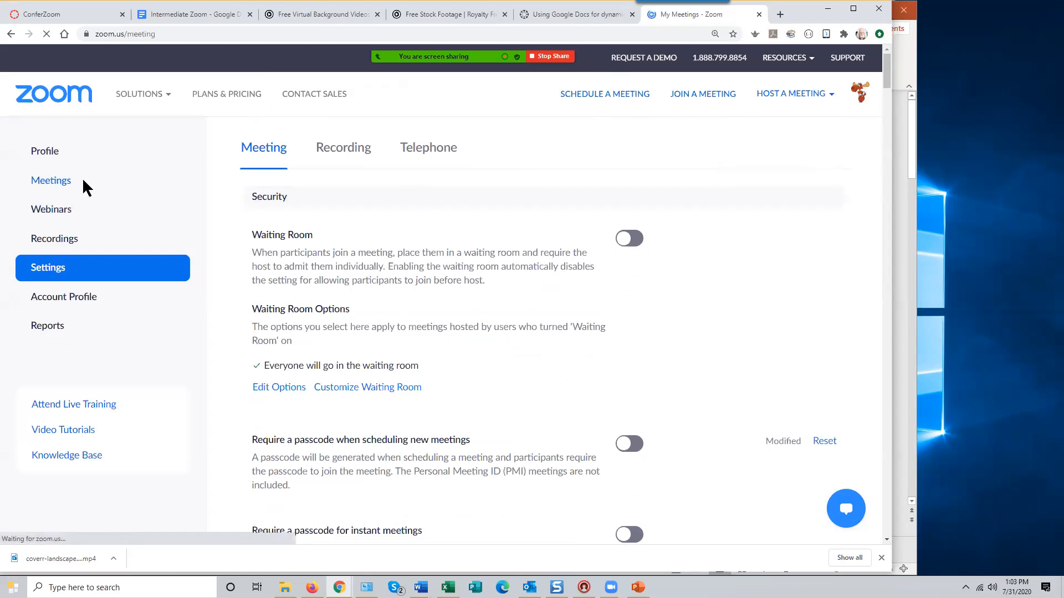
left_click(562, 148)
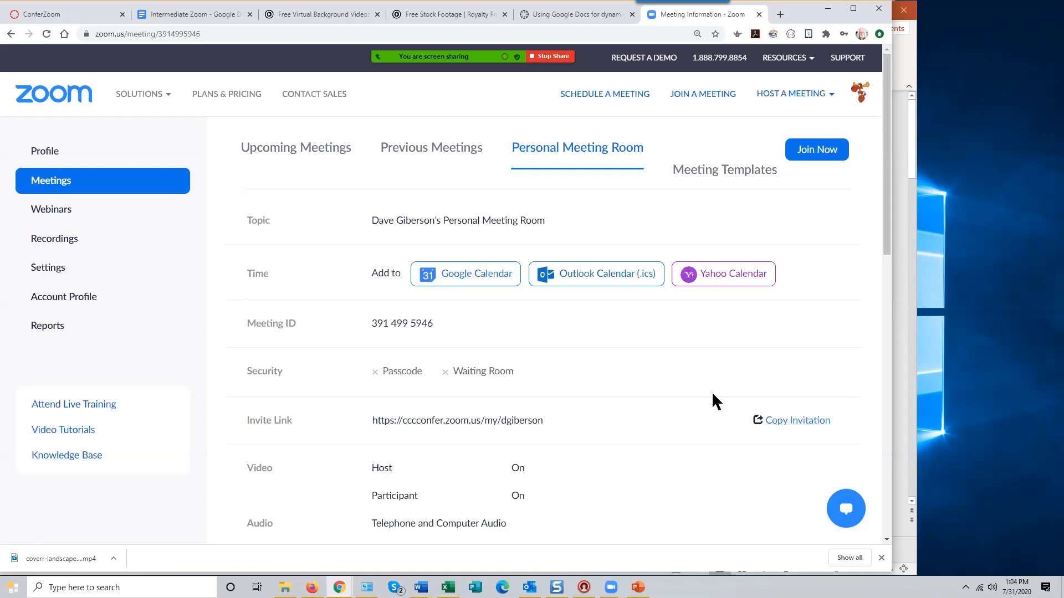
In the Canvas course, open the Zoom Access link in a new tab and decline launching Zoom Meetings.
left_click(50, 12)
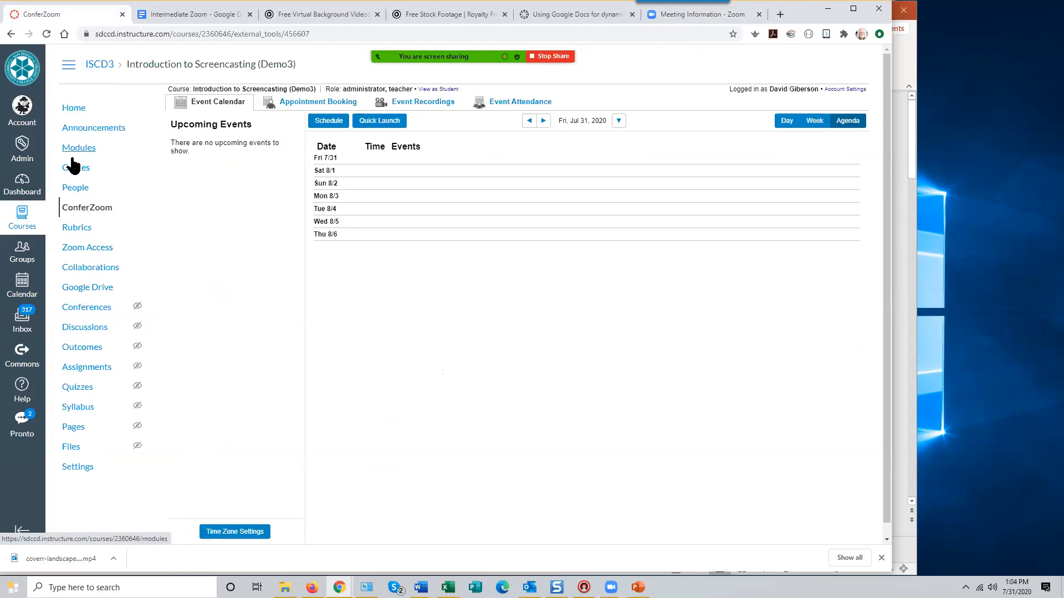
left_click(89, 252)
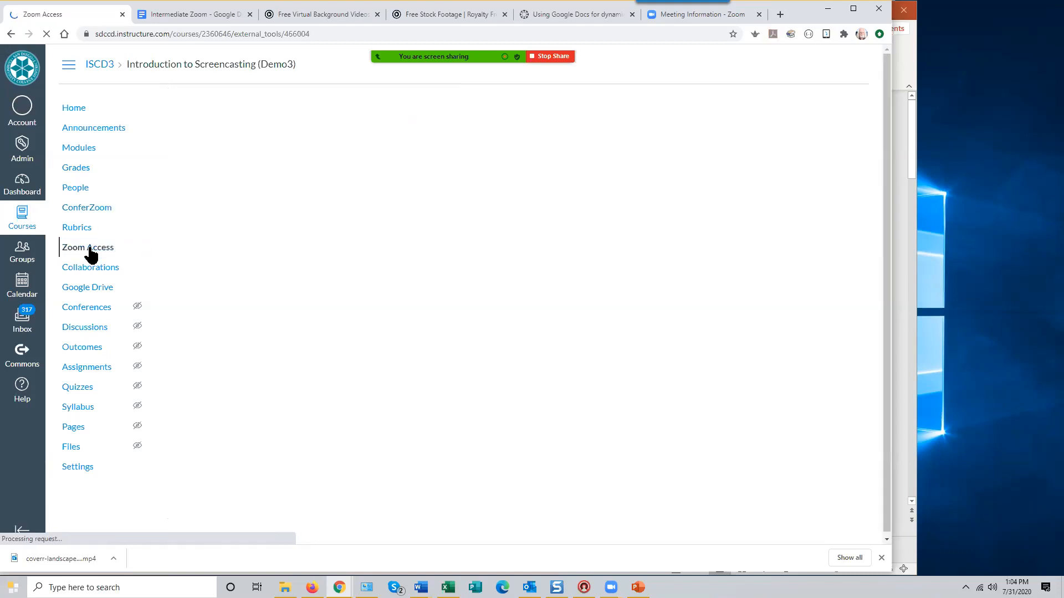
left_click(512, 138)
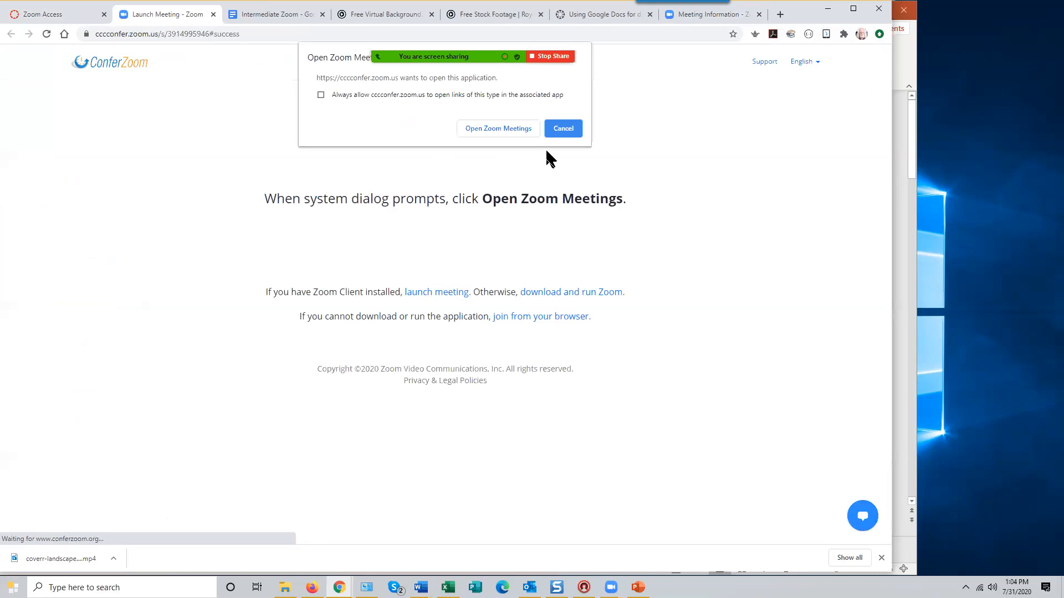
left_click(564, 125)
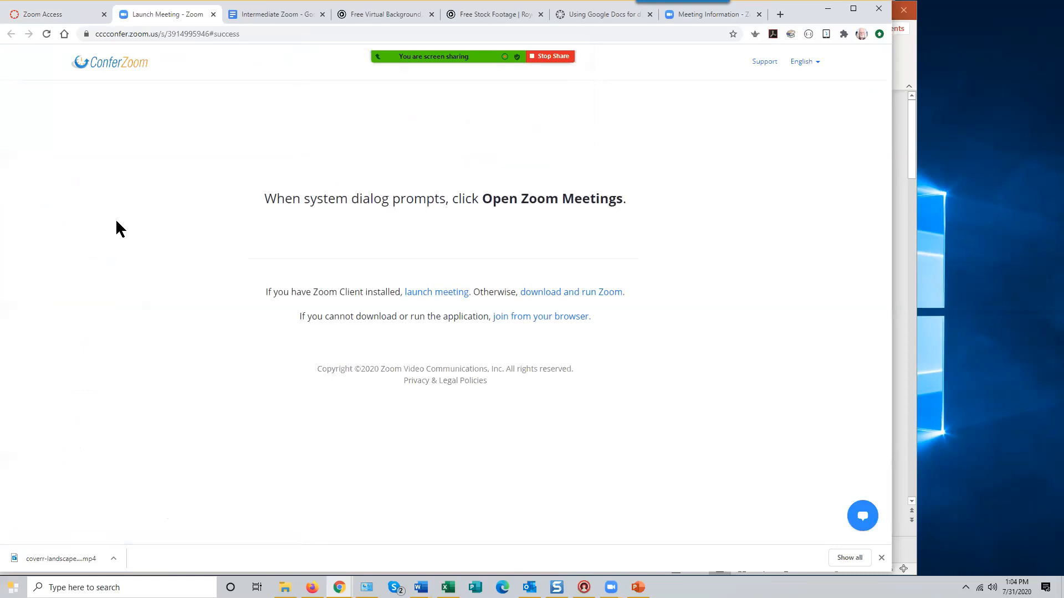
In the ISCD3 course's navigation settings, move ConferZoom to the items hidden from students and save.
left_click(69, 16)
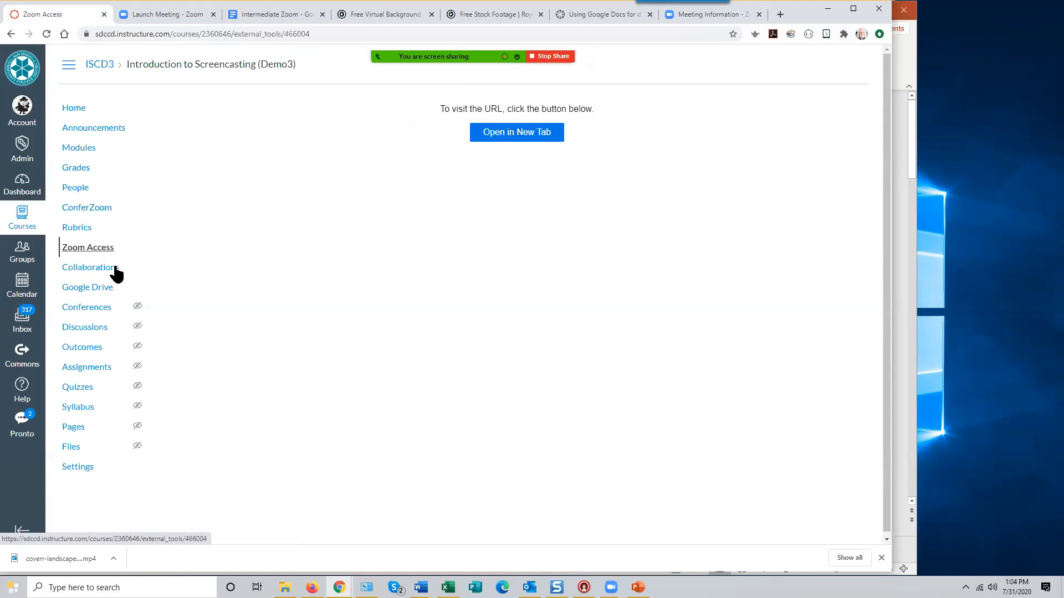
left_click(78, 469)
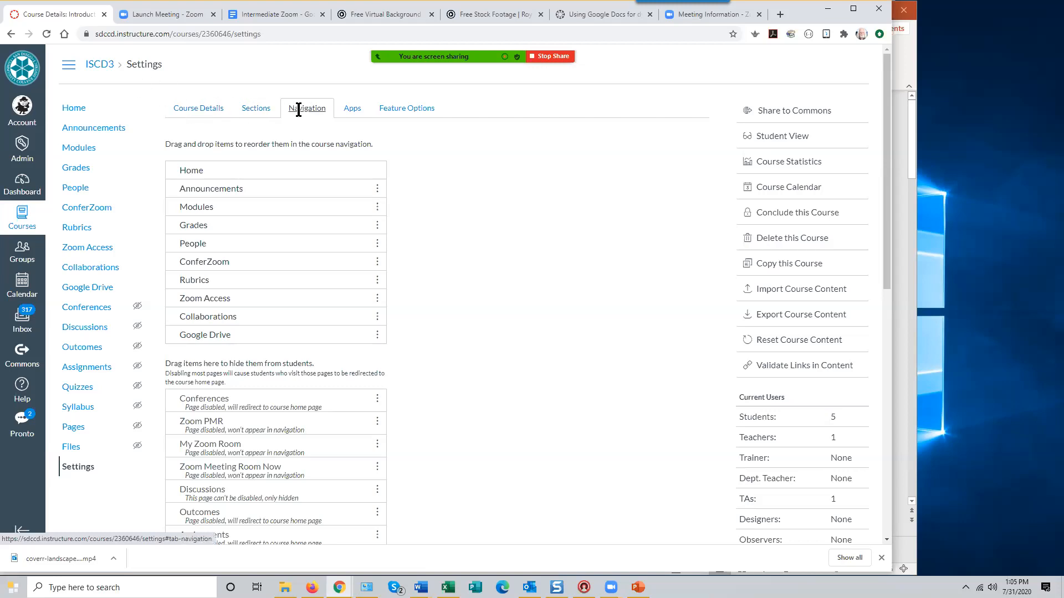
scroll(501, 219, "down", 1)
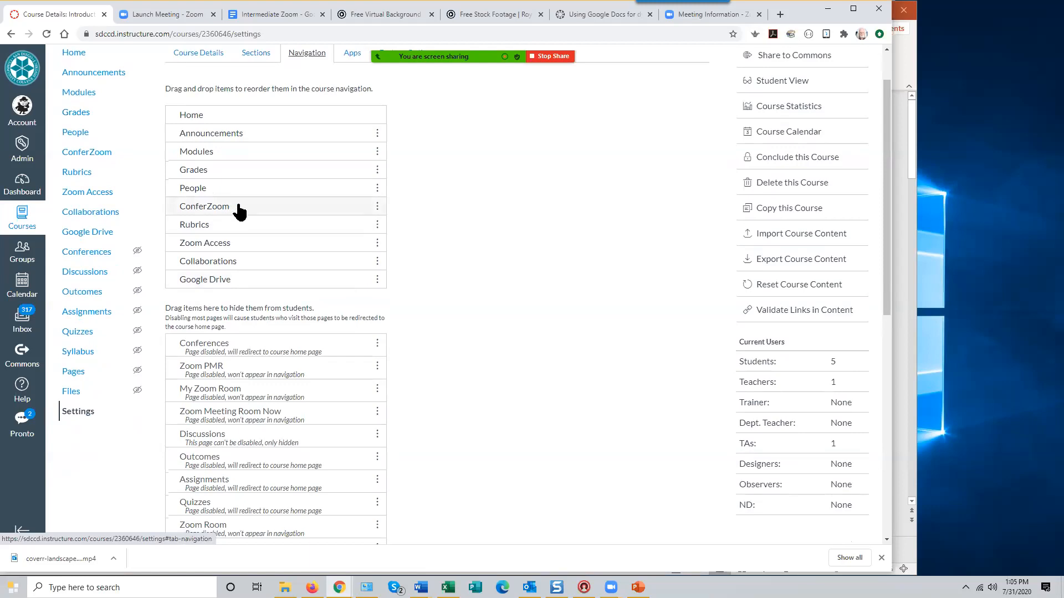
left_click_drag(239, 211, 244, 352)
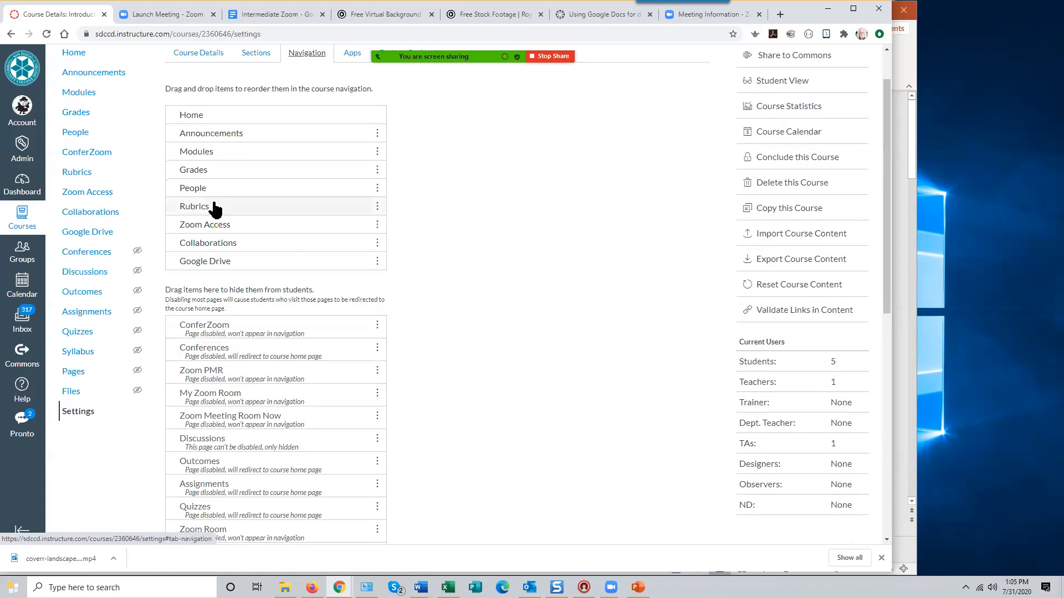
scroll(415, 359, "down", 3)
scroll(416, 366, "down", 5)
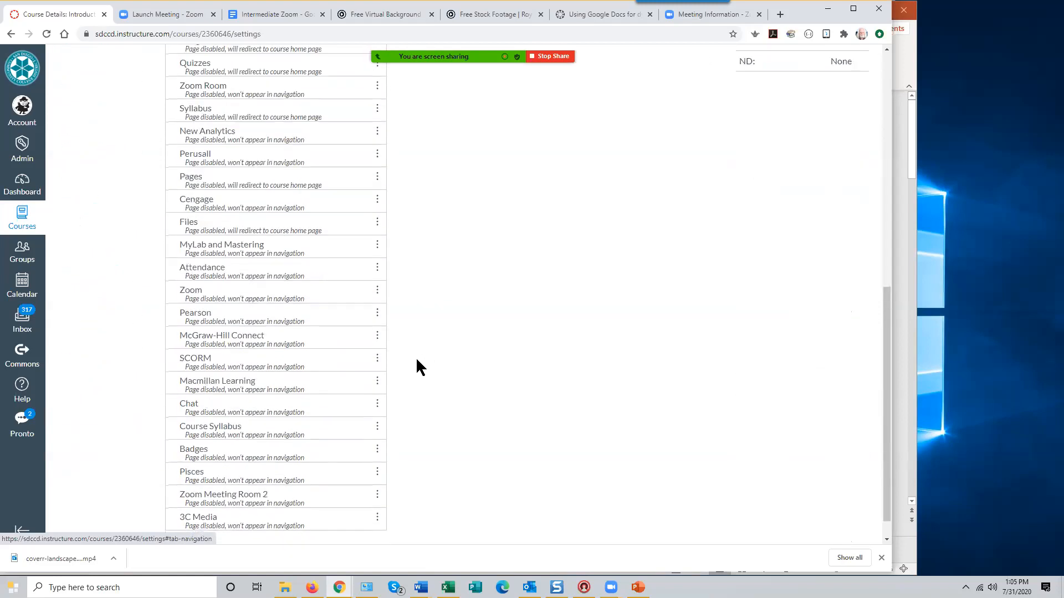
left_click(182, 526)
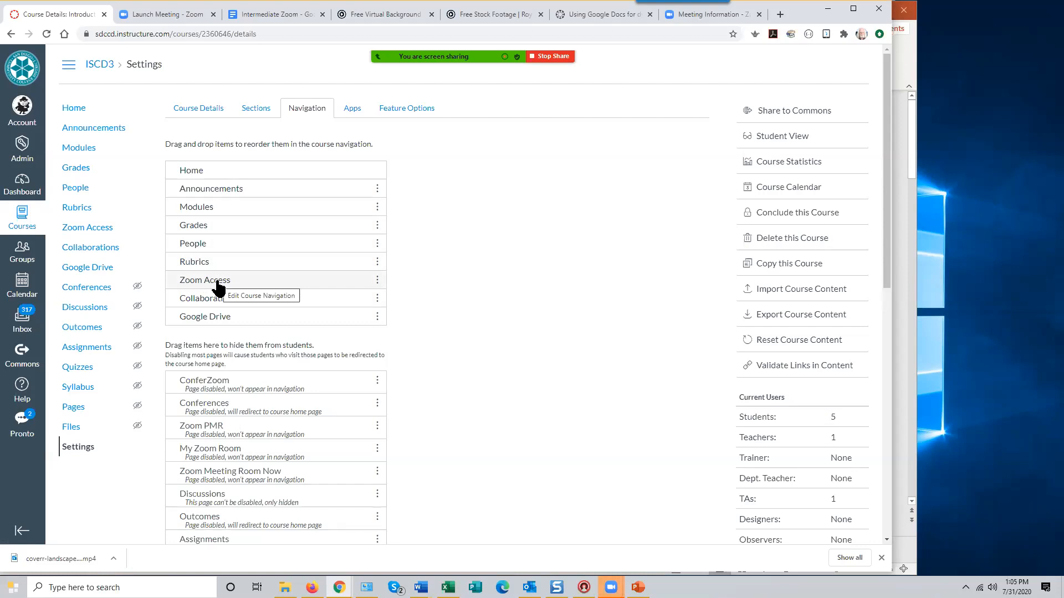
Find the Redirect Tool among the course's installed external apps and start adding it as a new app.
scroll(499, 360, "down", 2)
scroll(494, 354, "down", 2)
scroll(493, 355, "up", 5)
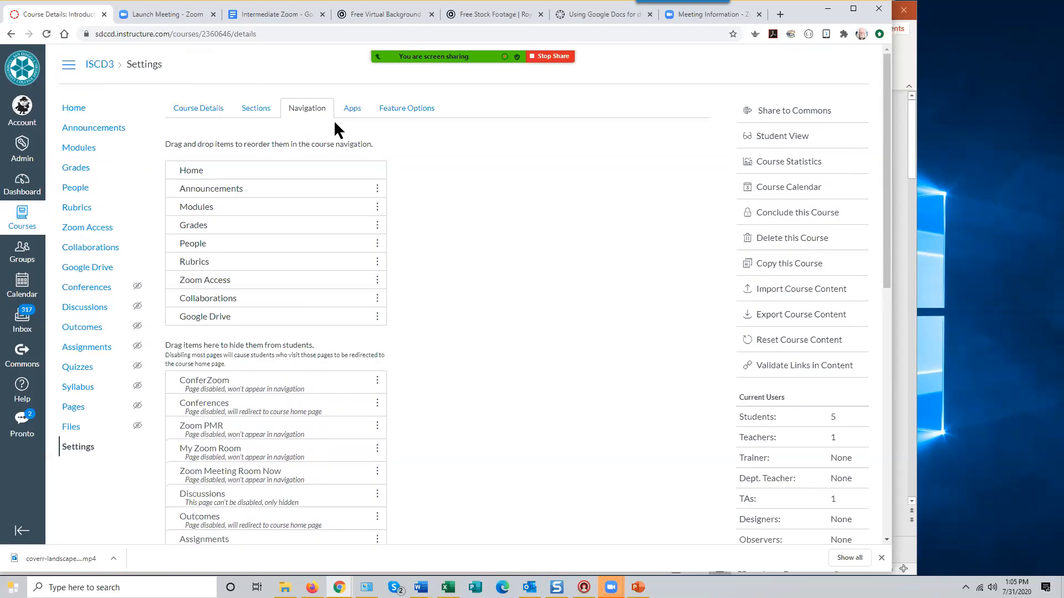
left_click(79, 451)
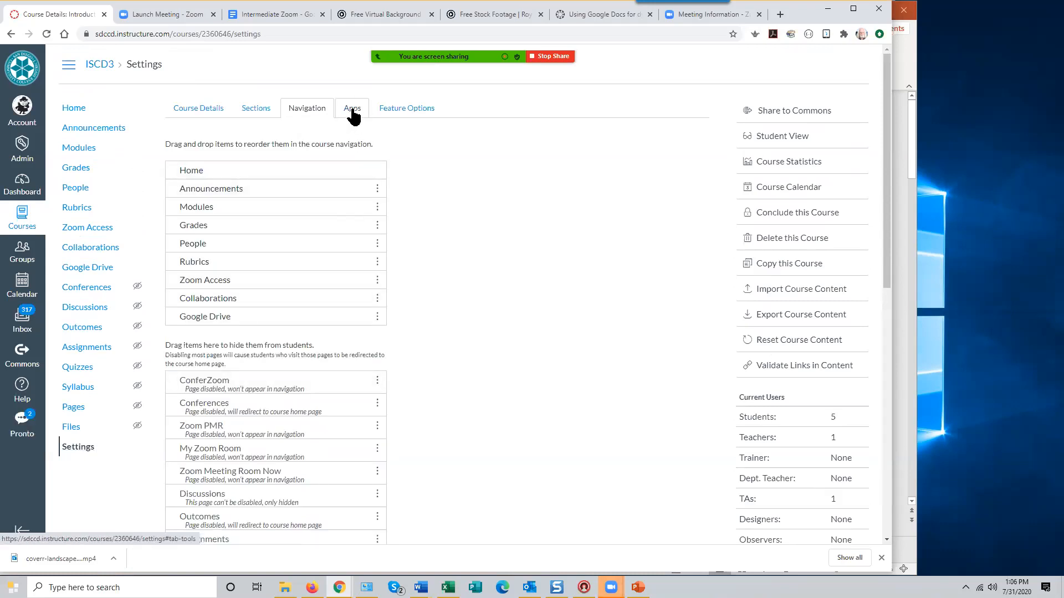
left_click(353, 114)
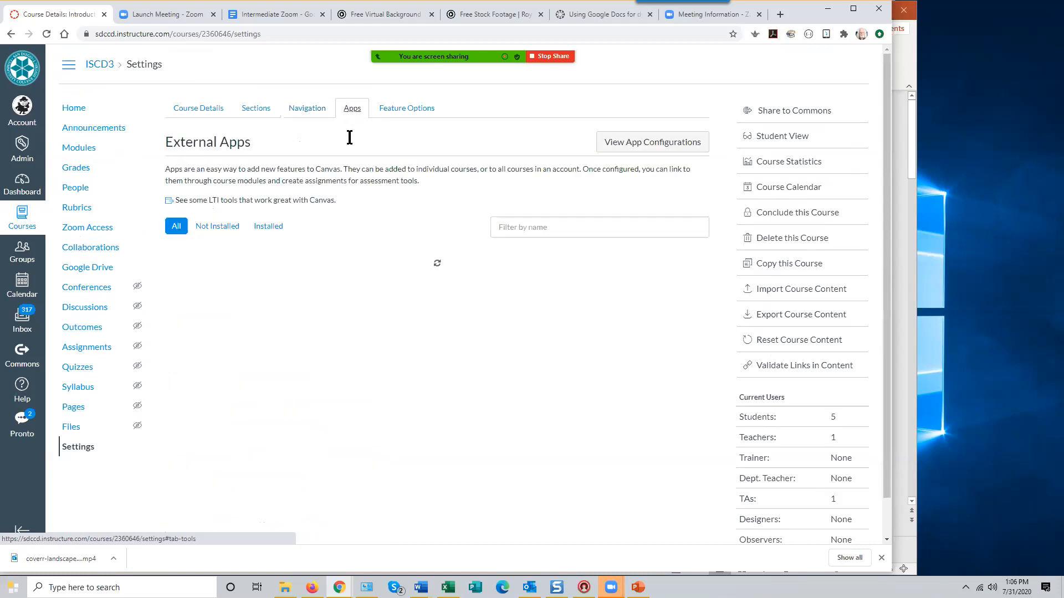
left_click(271, 229)
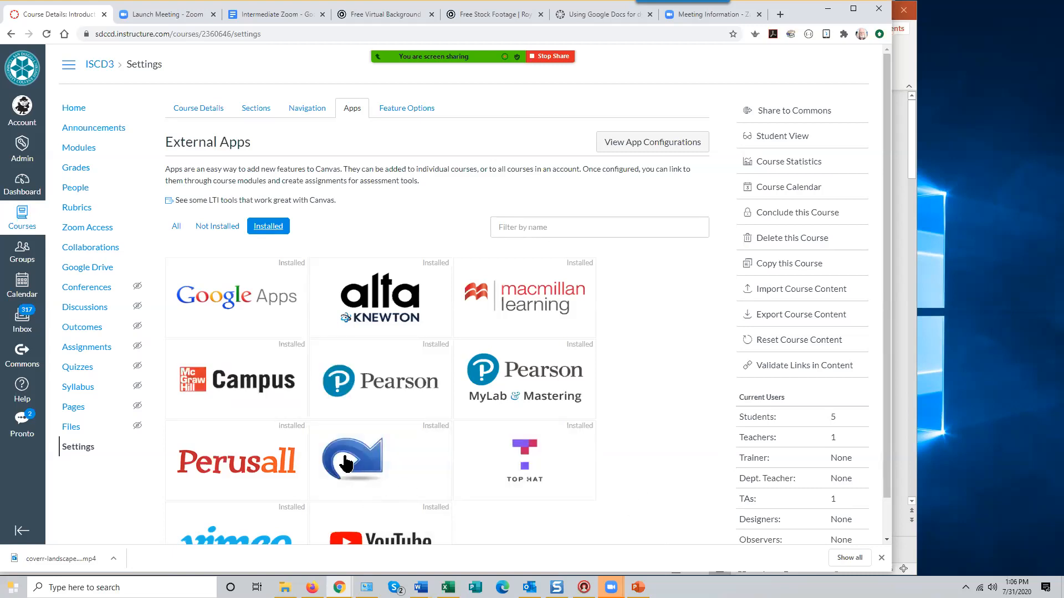
mouse_move(375, 461)
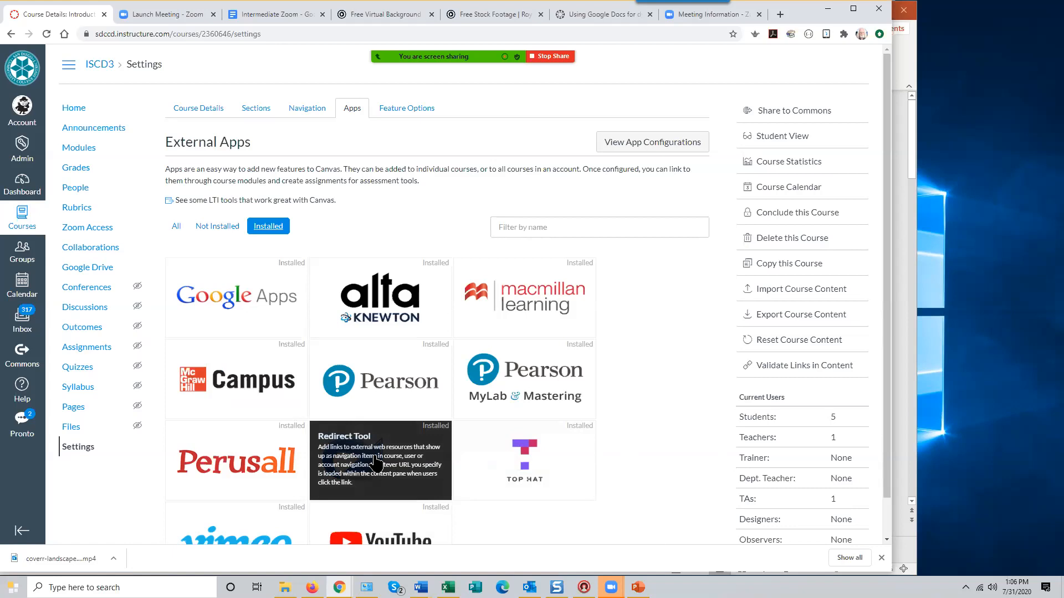
left_click(375, 462)
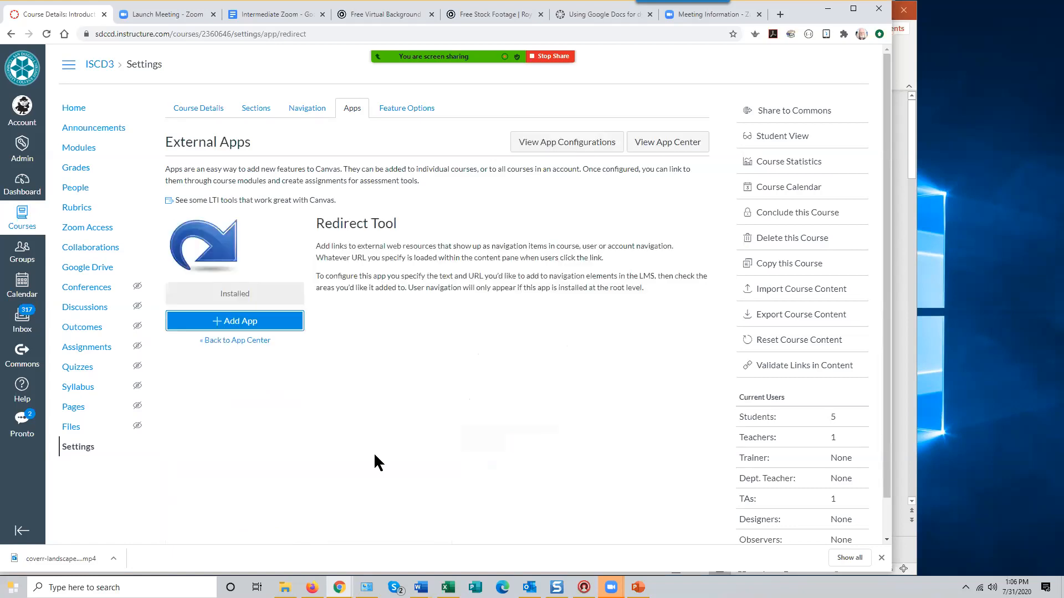
left_click(247, 323)
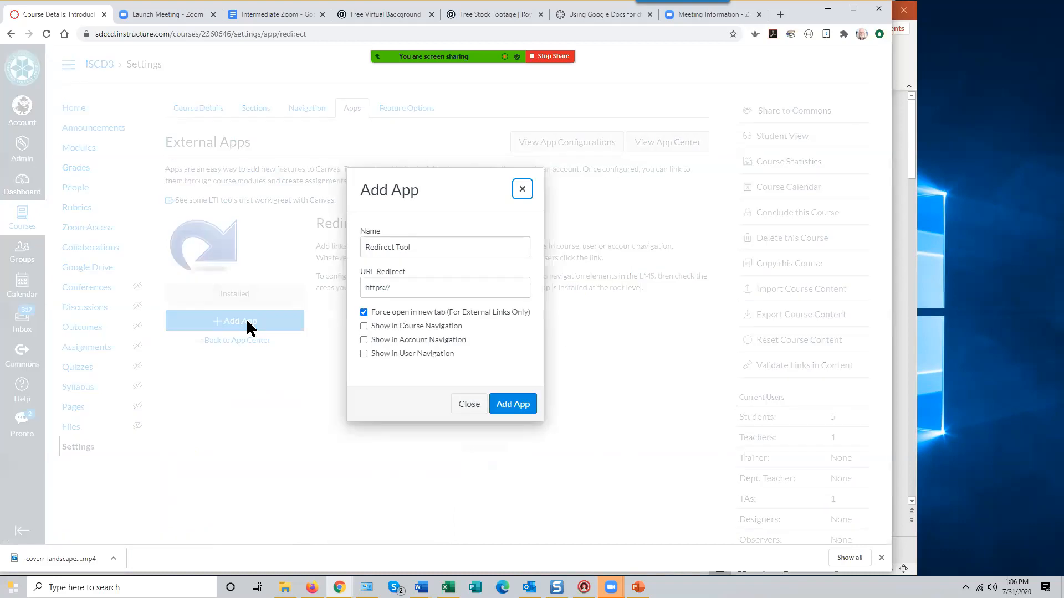
Name the new redirect app Zoom PMR.
left_click(406, 246)
left_click_drag(431, 247, 358, 253)
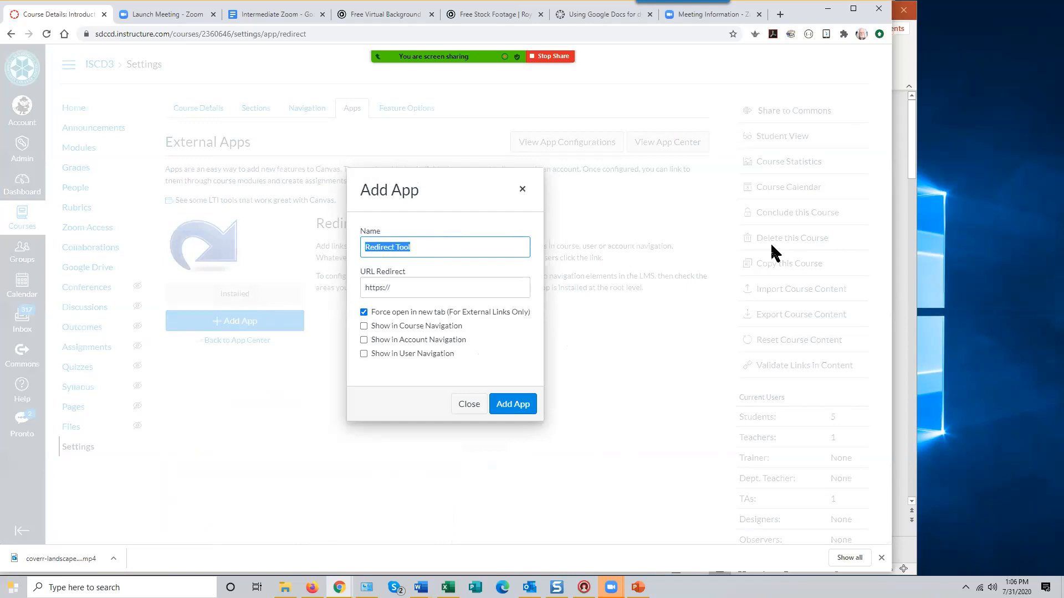
type("Zoom PMFR")
key("BackSpace")
key("BackSpace")
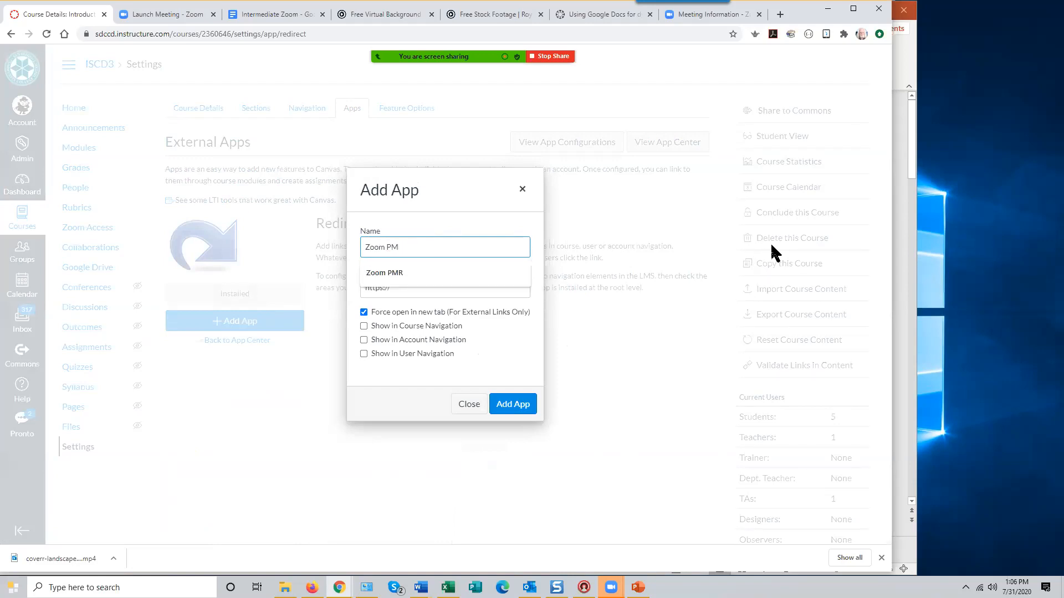
type("R")
key("BackSpace")
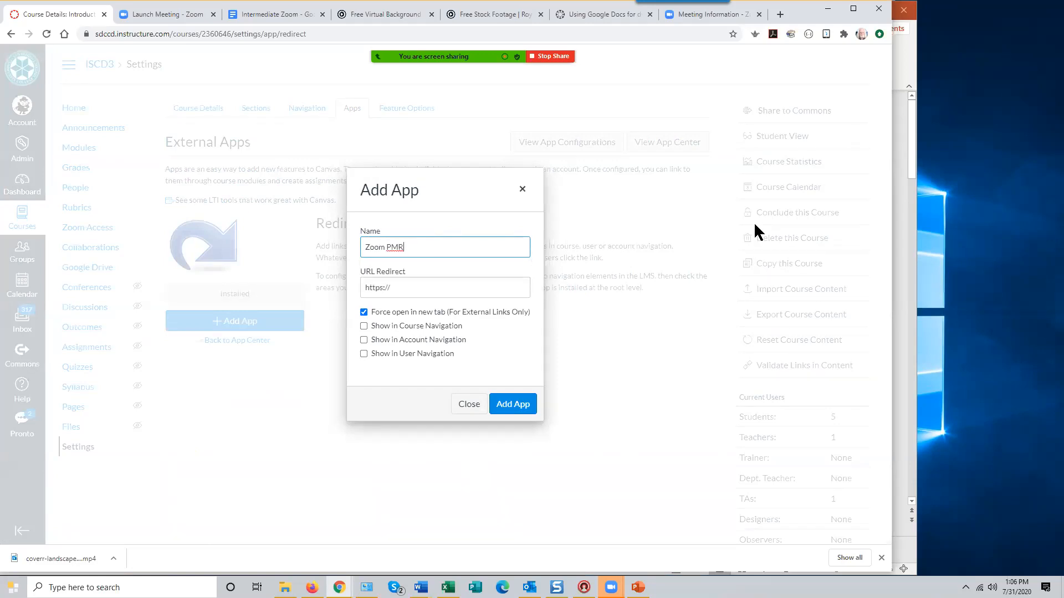
type("R")
Replace the redirect app's name with Teachers Zoom Meeting Room.
left_click_drag(407, 248, 364, 251)
type("My")
key("BackSpace")
key("BackSpace")
key("BackSpace")
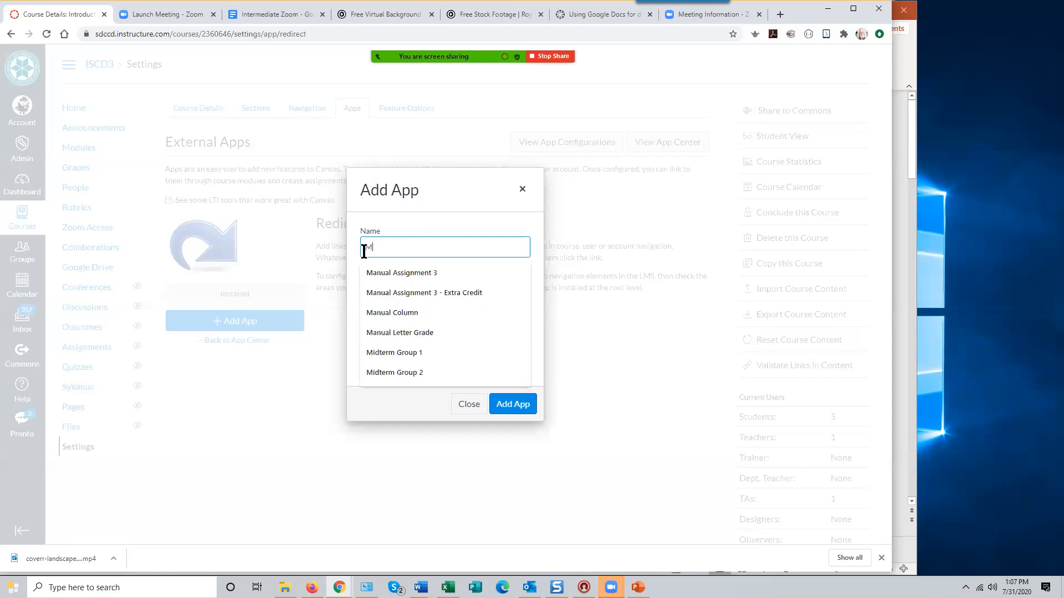
type("Teachers Z")
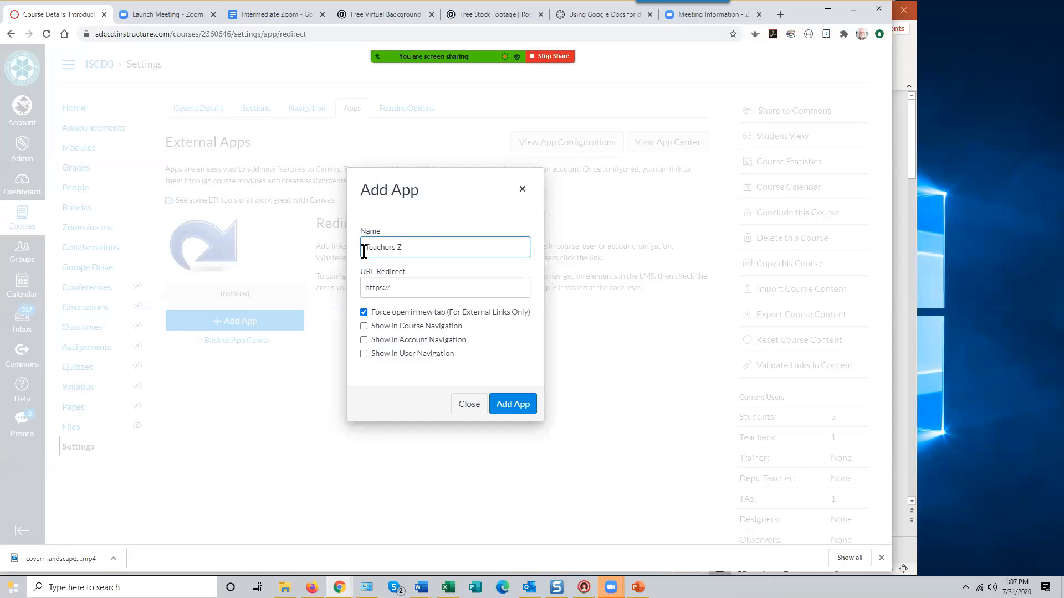
type("oom Meeting Room")
Select the placeholder address in the new app's URL Redirect field.
left_click(395, 288)
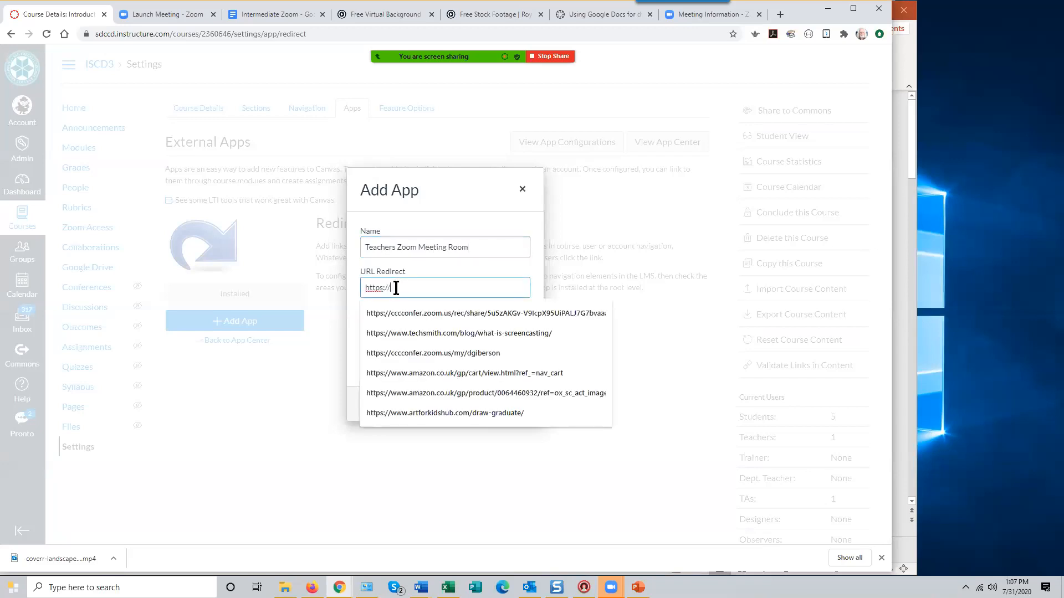
left_click_drag(392, 288, 361, 291)
key("ctrl+plus")
key("ctrl+plus")
key("ctrl+plus")
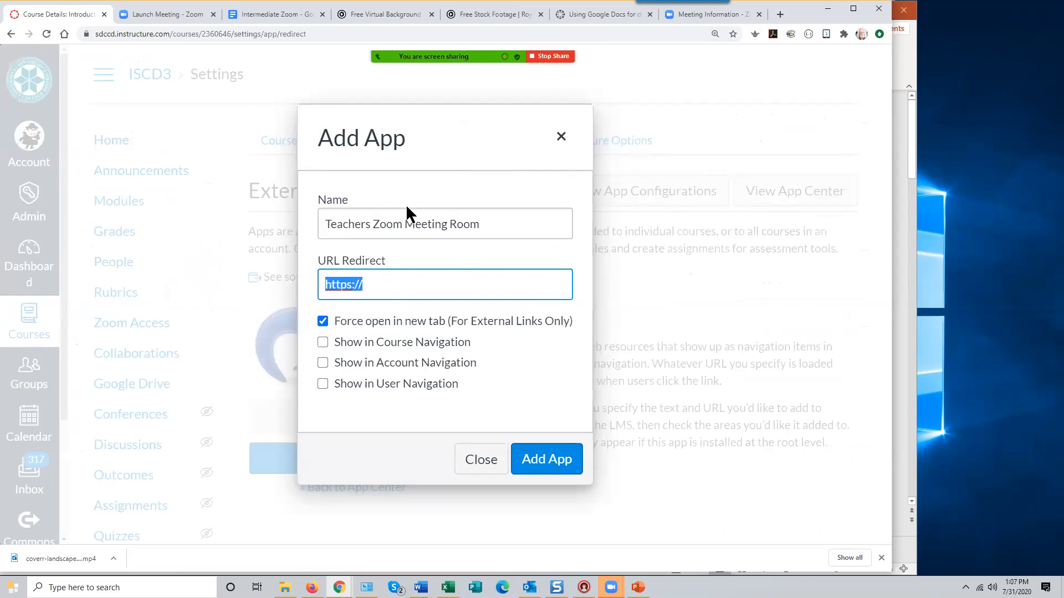
Copy the Personal Meeting Room's invite link from the Zoom website and return to the Canvas Add App form.
left_click(719, 17)
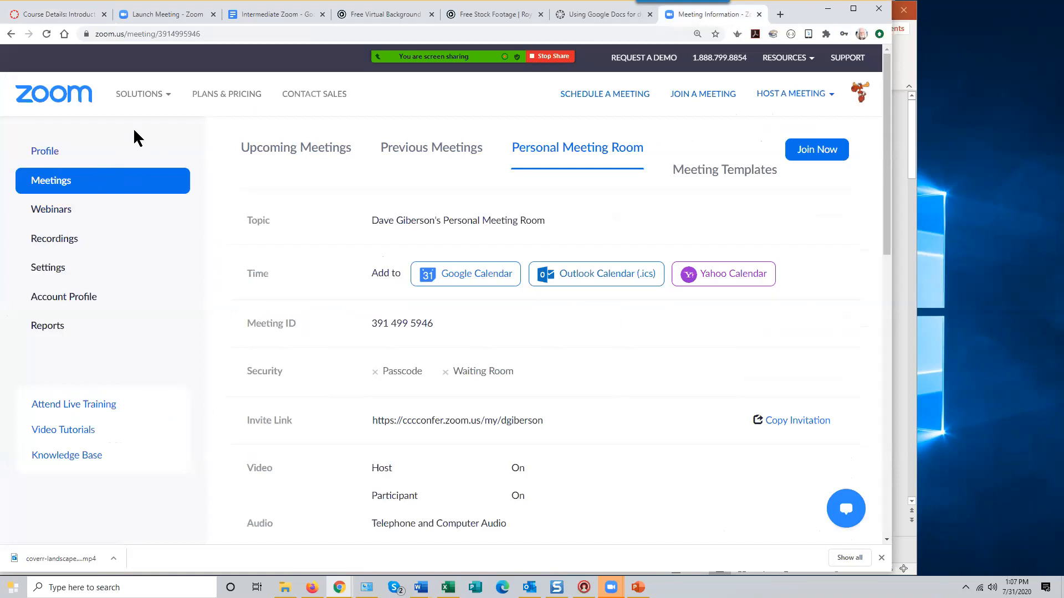
mouse_move(139, 93)
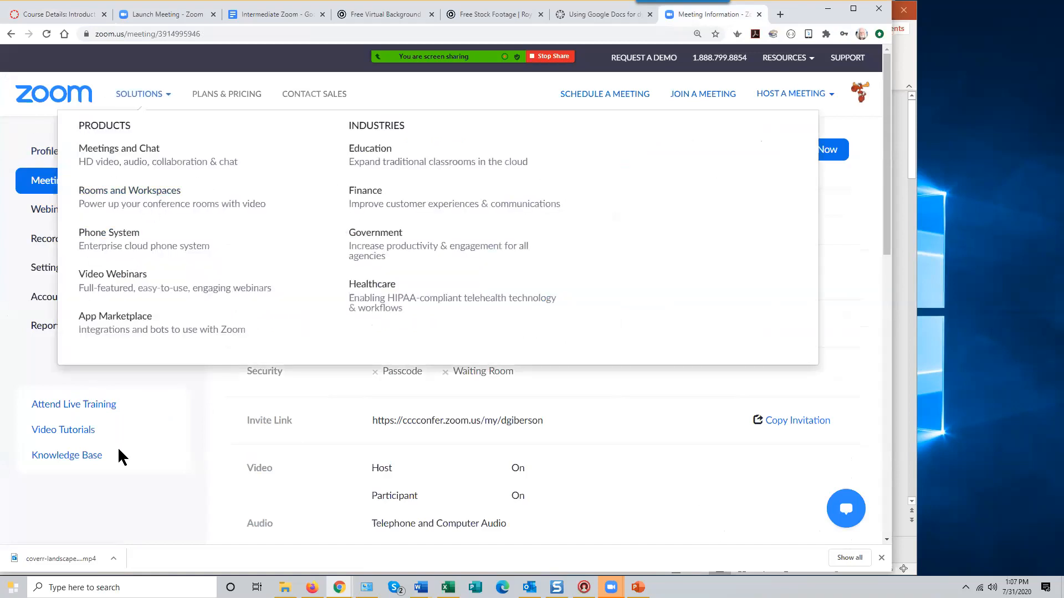
left_click(593, 149)
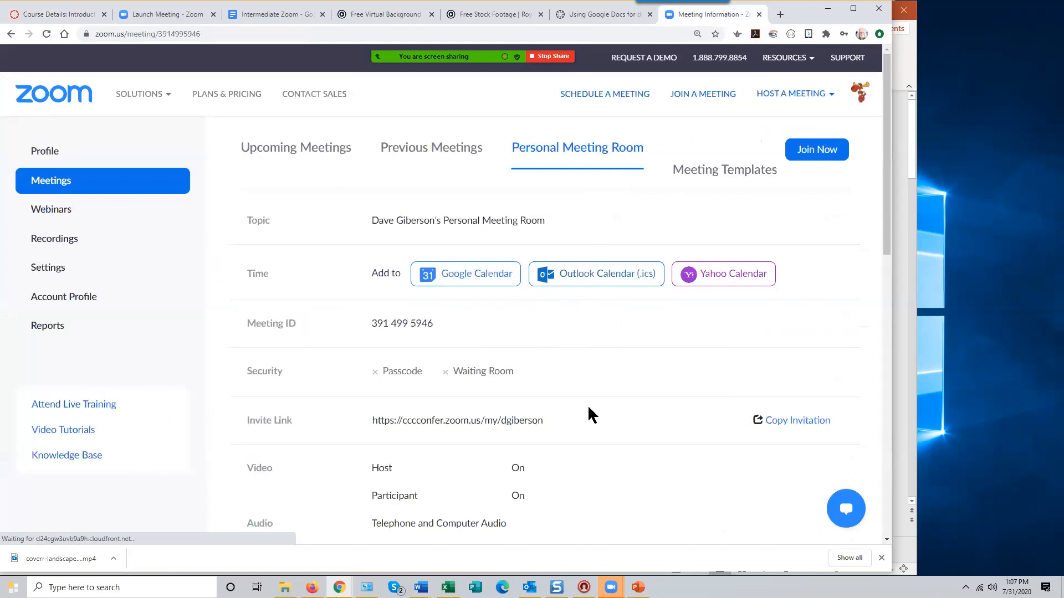
scroll(588, 413, "down", 2)
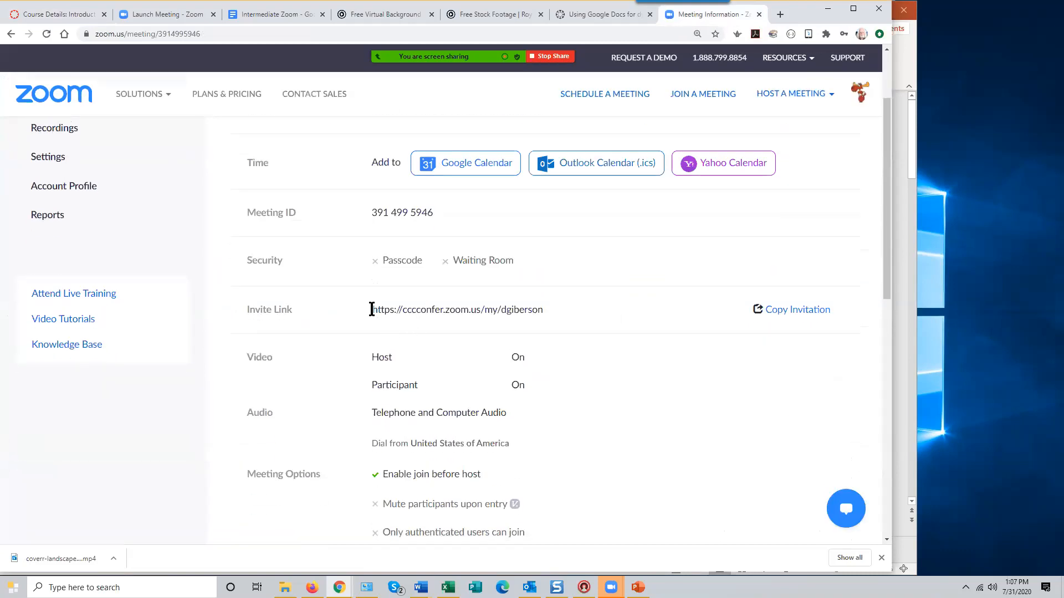
left_click_drag(371, 309, 544, 309)
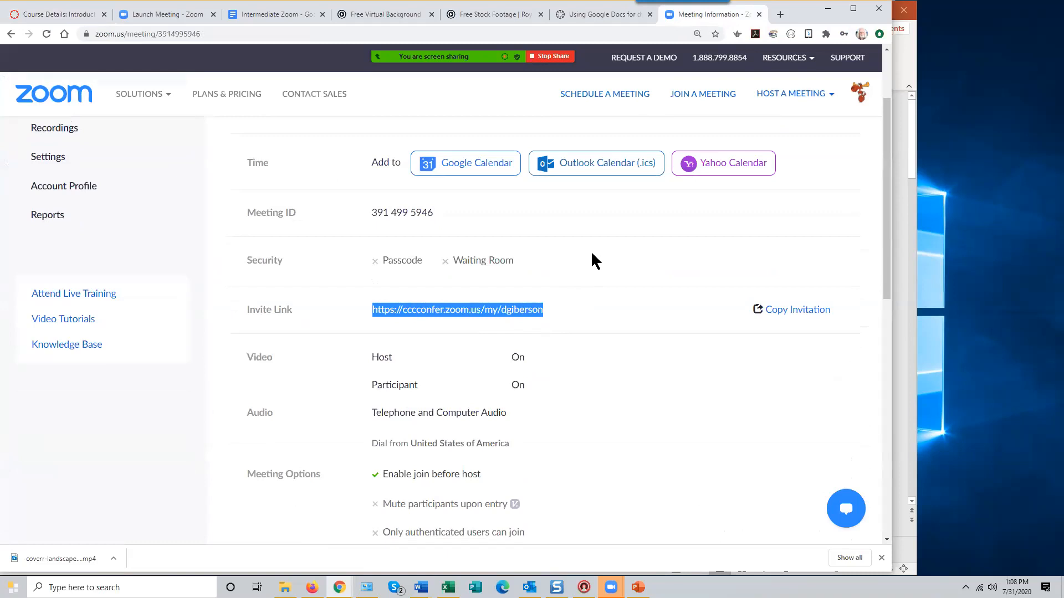
right_click(494, 309)
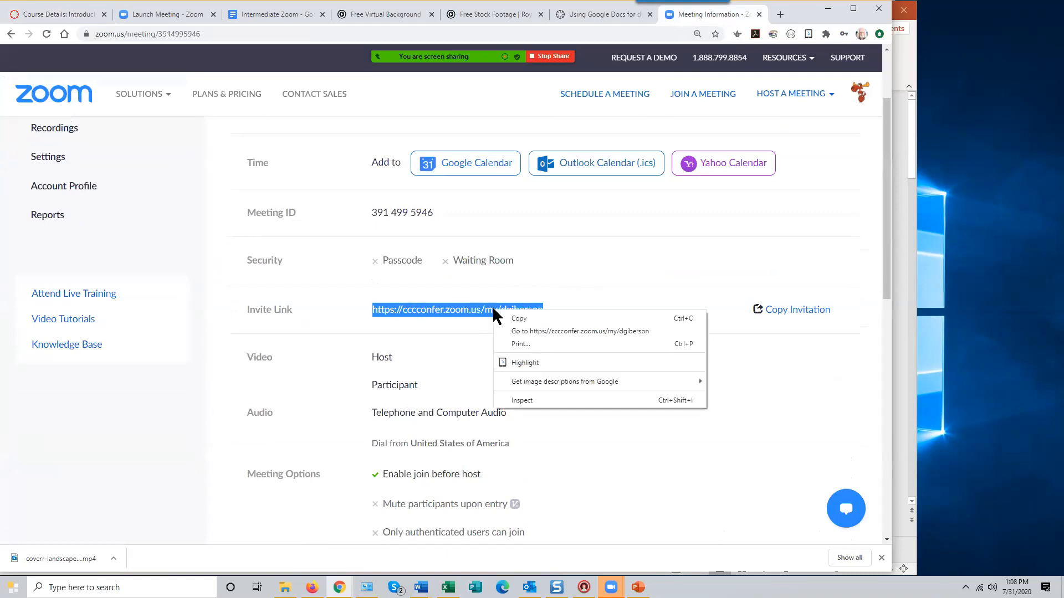
left_click(521, 319)
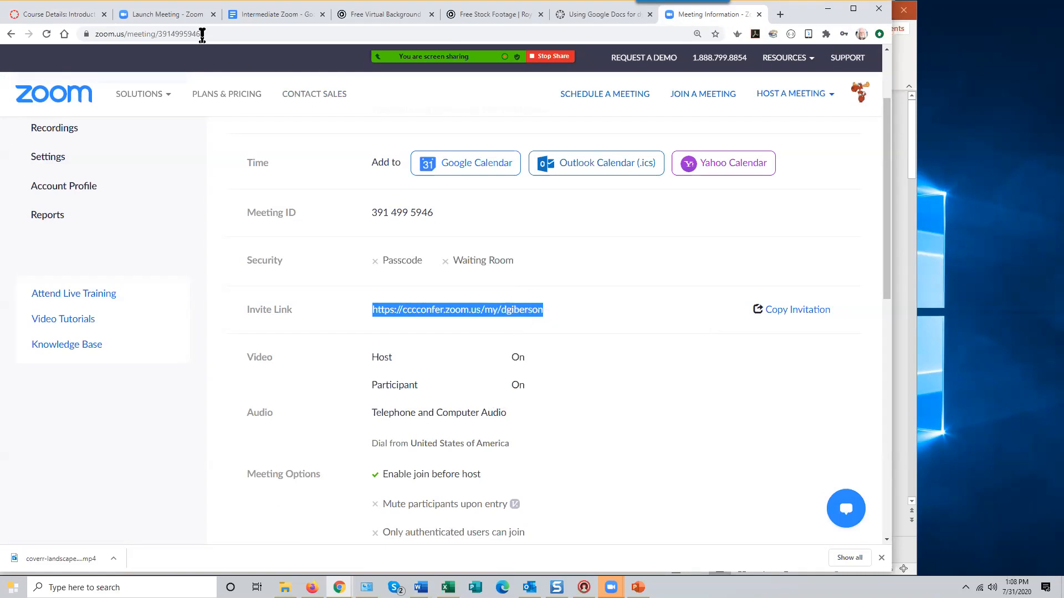
left_click(67, 16)
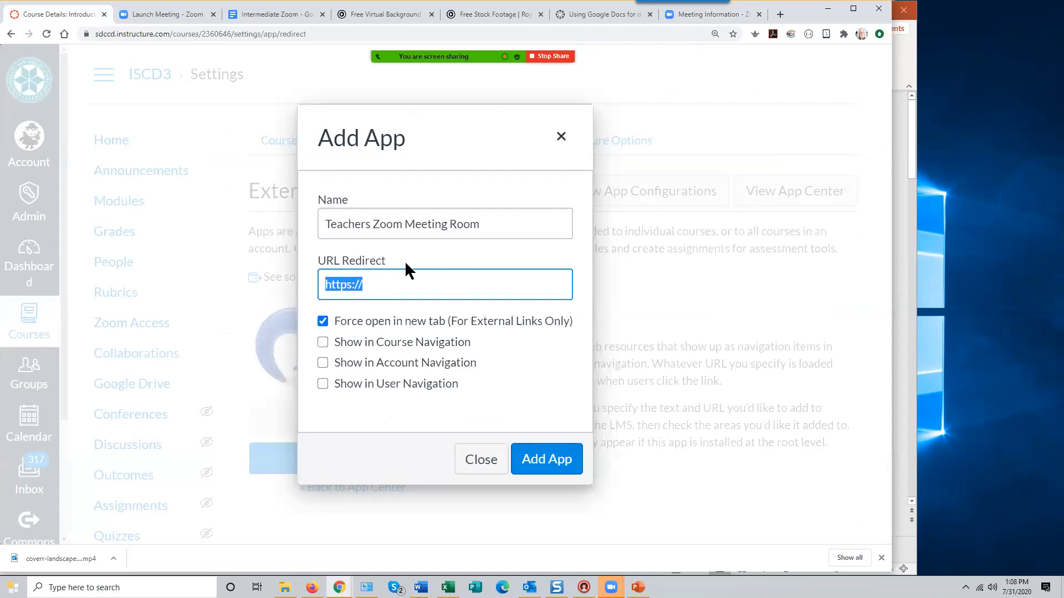
Paste the Personal Meeting Room link as the URL redirect, enable Show in Course Navigation, and add the app.
key("ctrl+v")
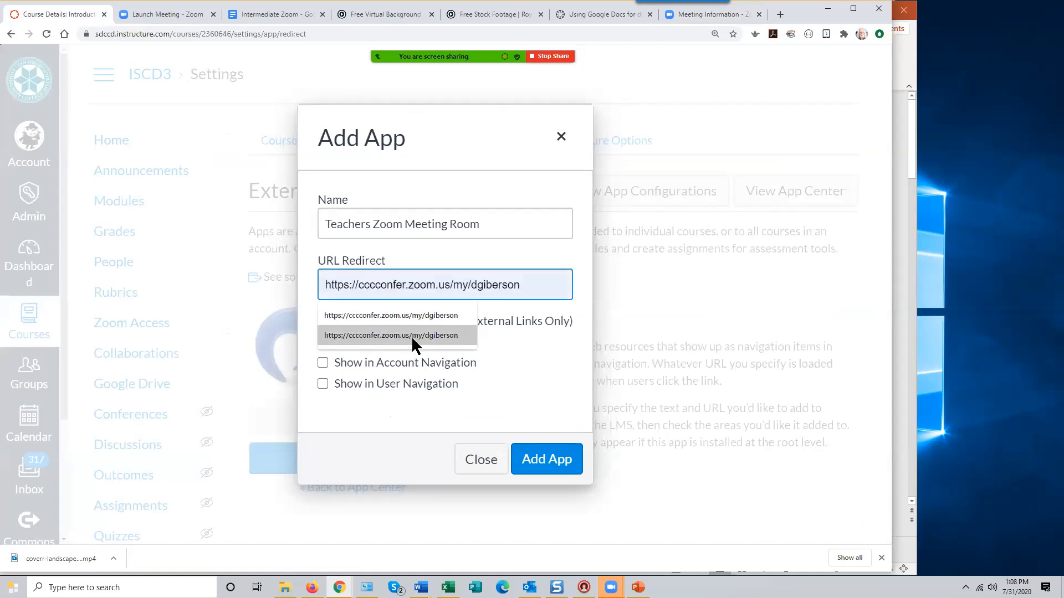
left_click(643, 388)
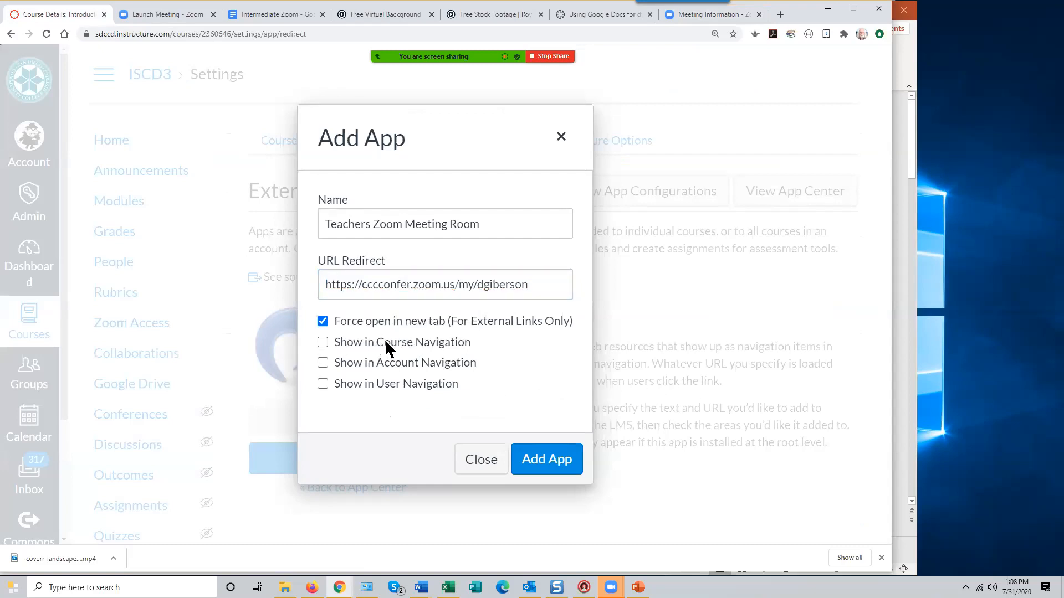
left_click(322, 343)
left_click(543, 460)
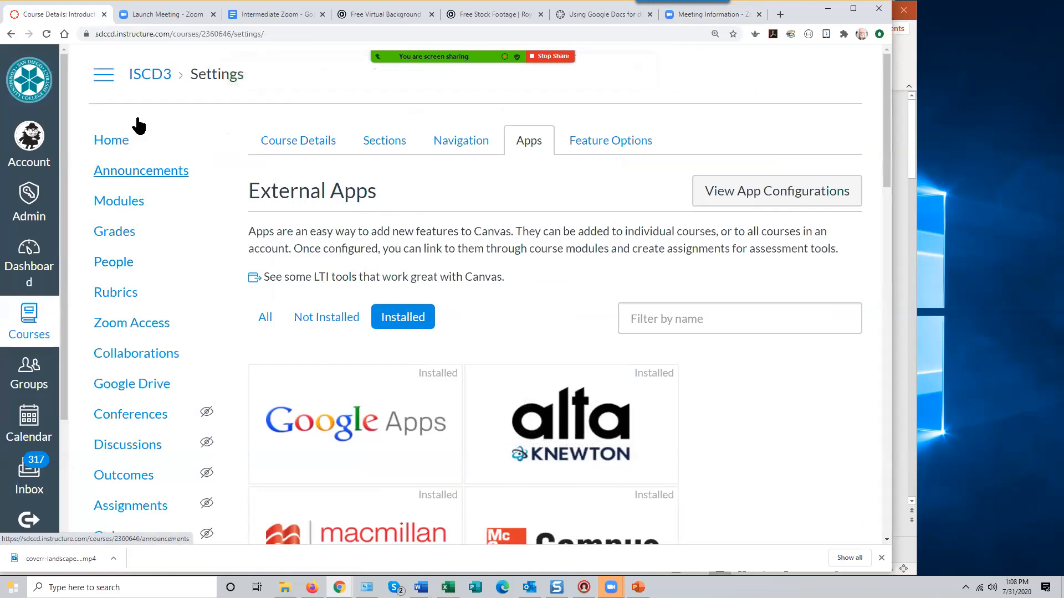
Reload the course settings page and open the Teachers Zoom Meeting Room link in the course navigation.
left_click(47, 35)
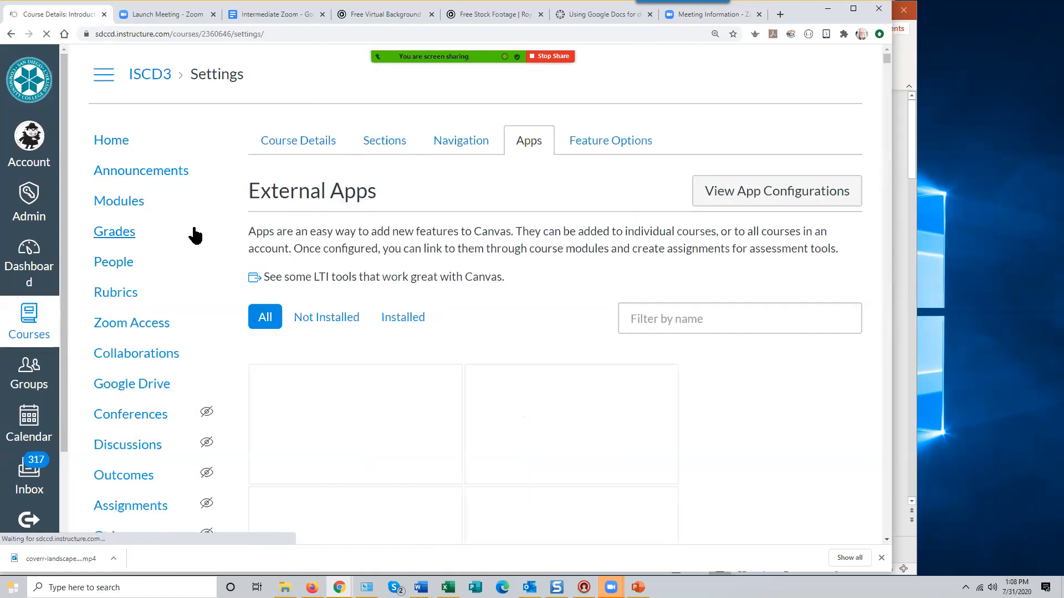
scroll(195, 236, "down", 6)
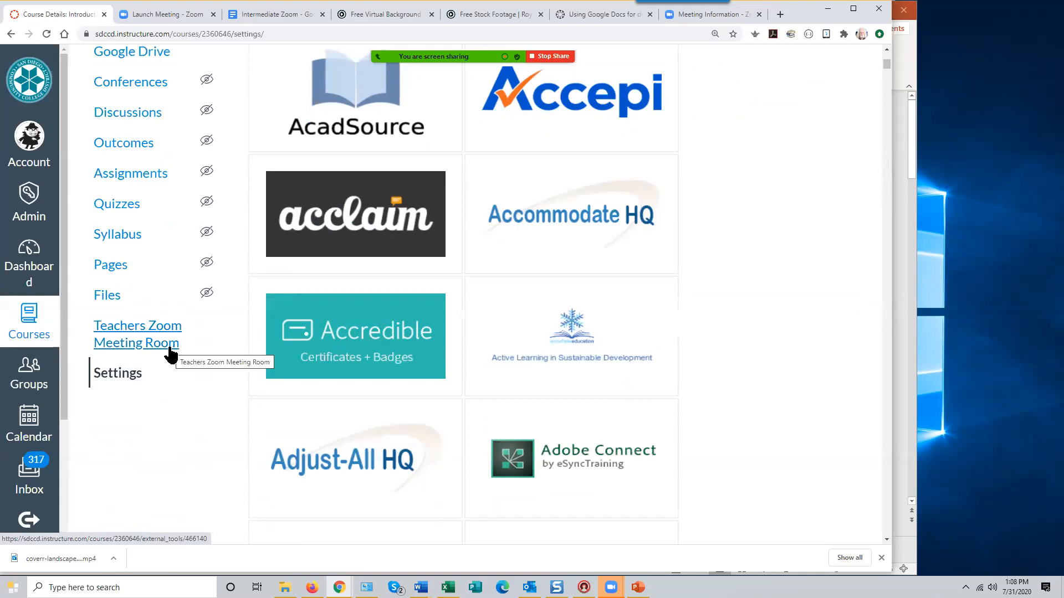
left_click(141, 334)
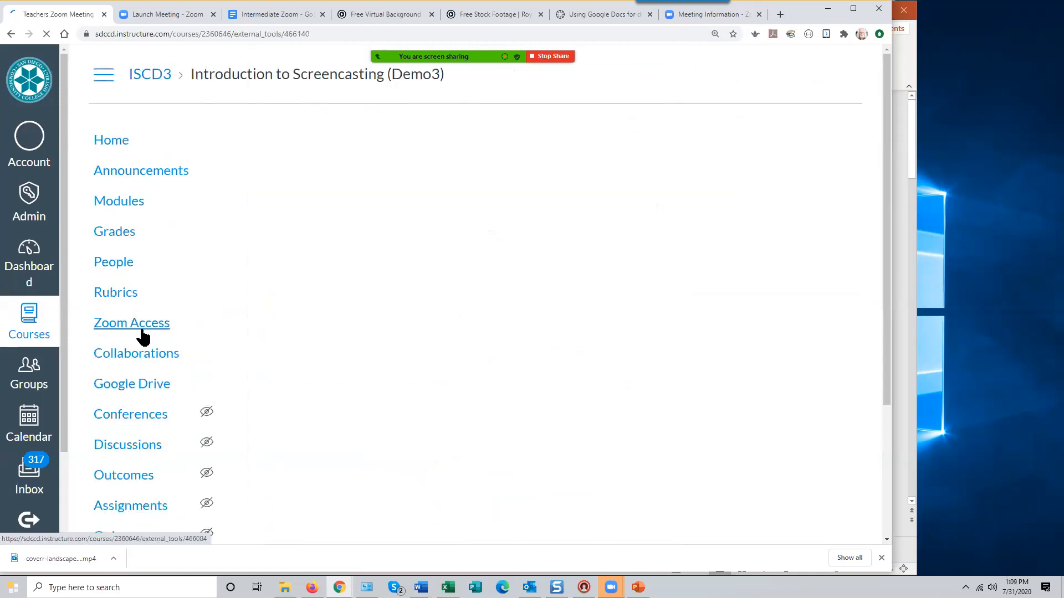
Test the redirect in a new tab, cancel launching Zoom Meetings, and return to the Canvas course.
left_click(552, 180)
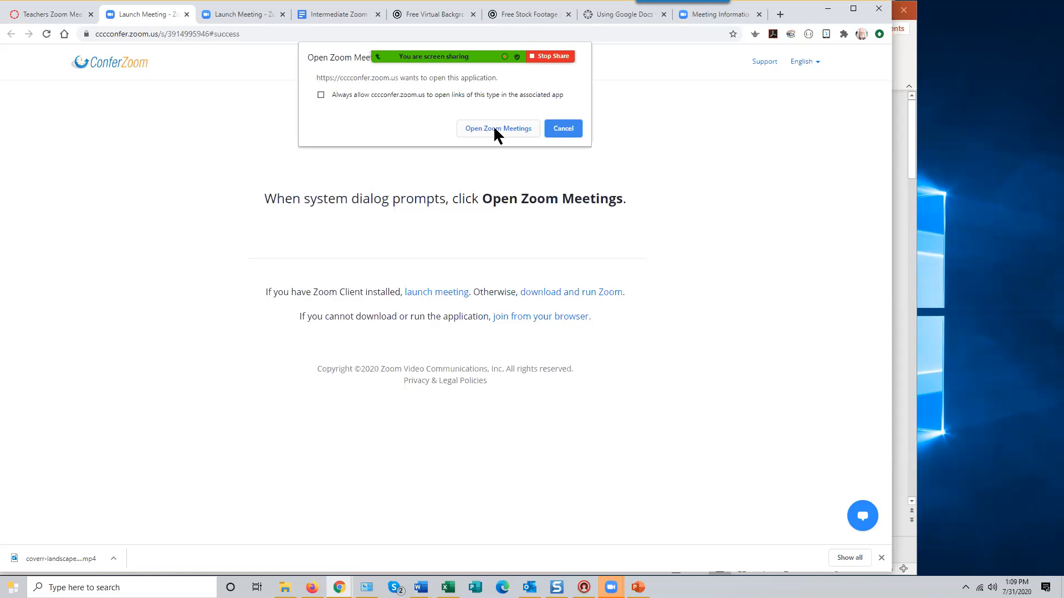
left_click(559, 129)
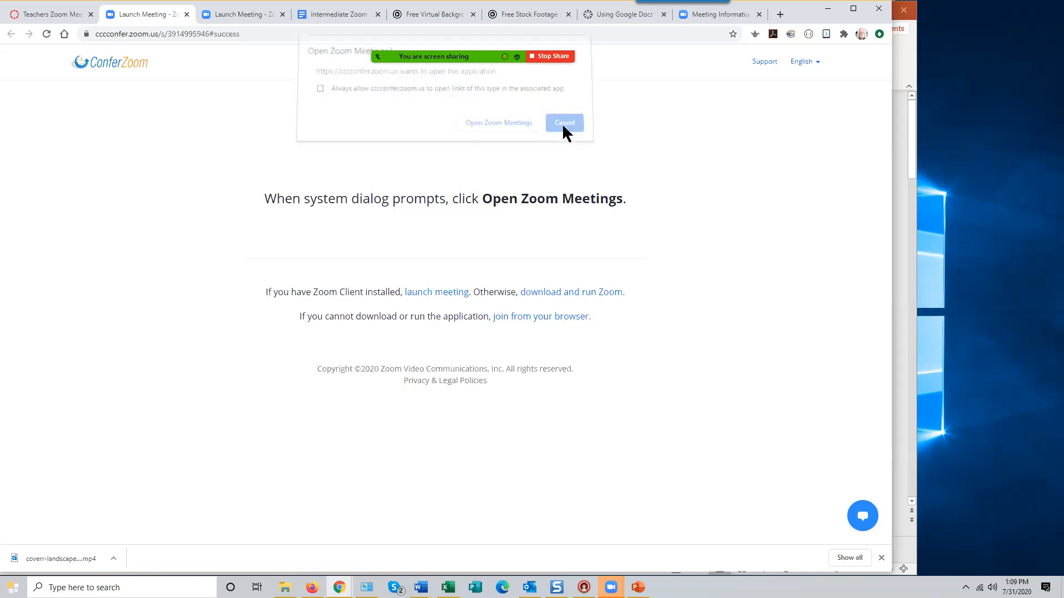
left_click(56, 15)
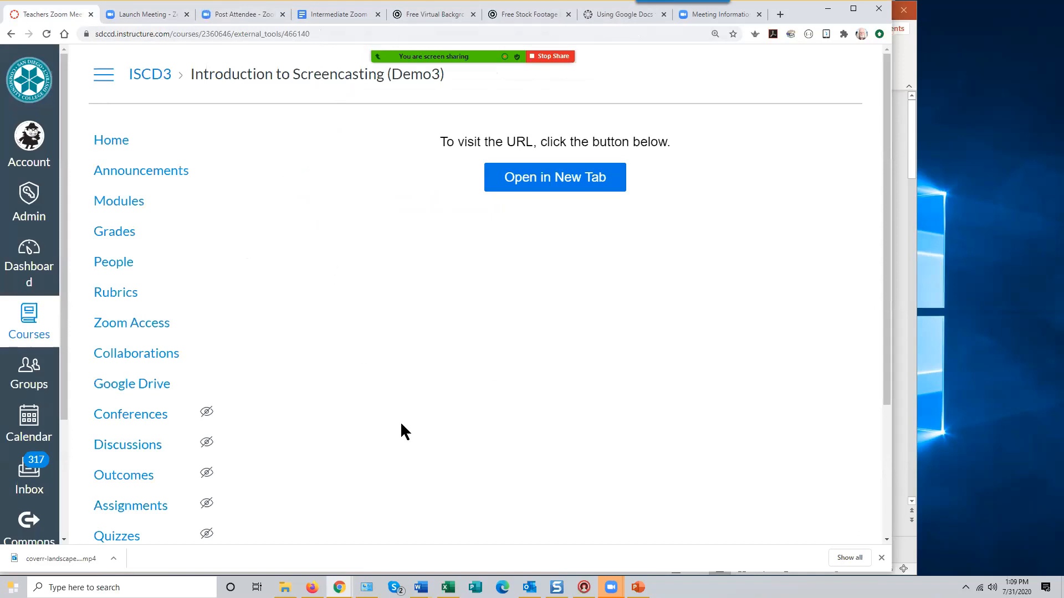
Switch to the browser window with the Edit Meeting page and show the OnDemand @ SDCCD site there.
left_click(340, 587)
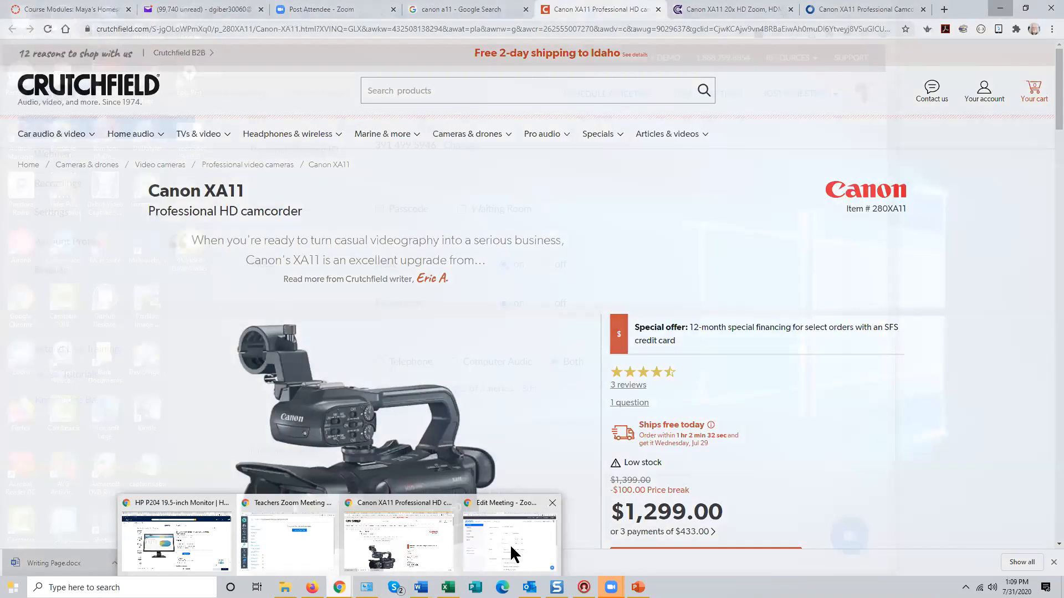
mouse_move(510, 544)
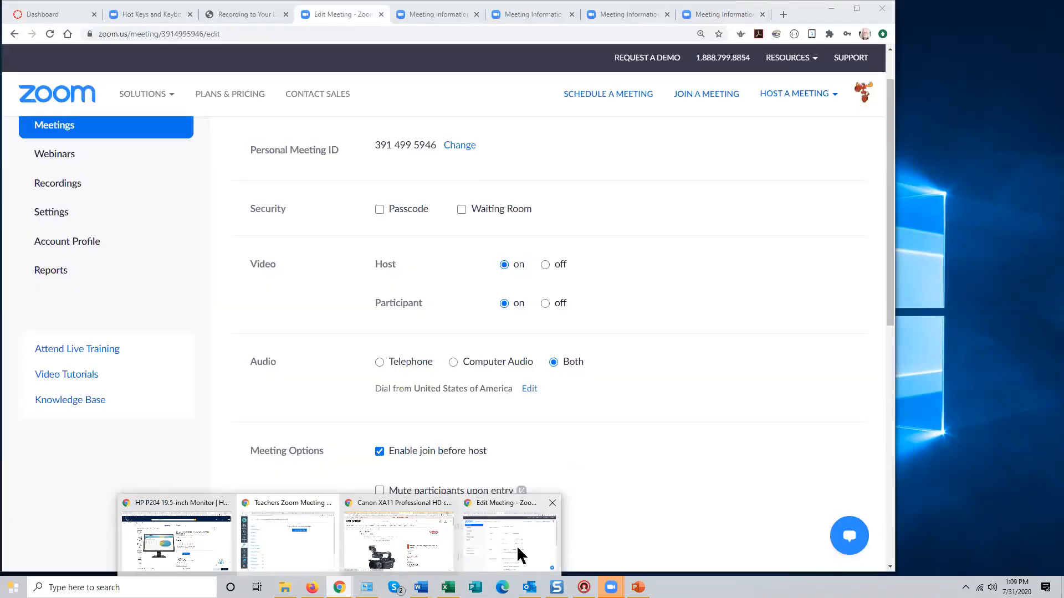
left_click(516, 545)
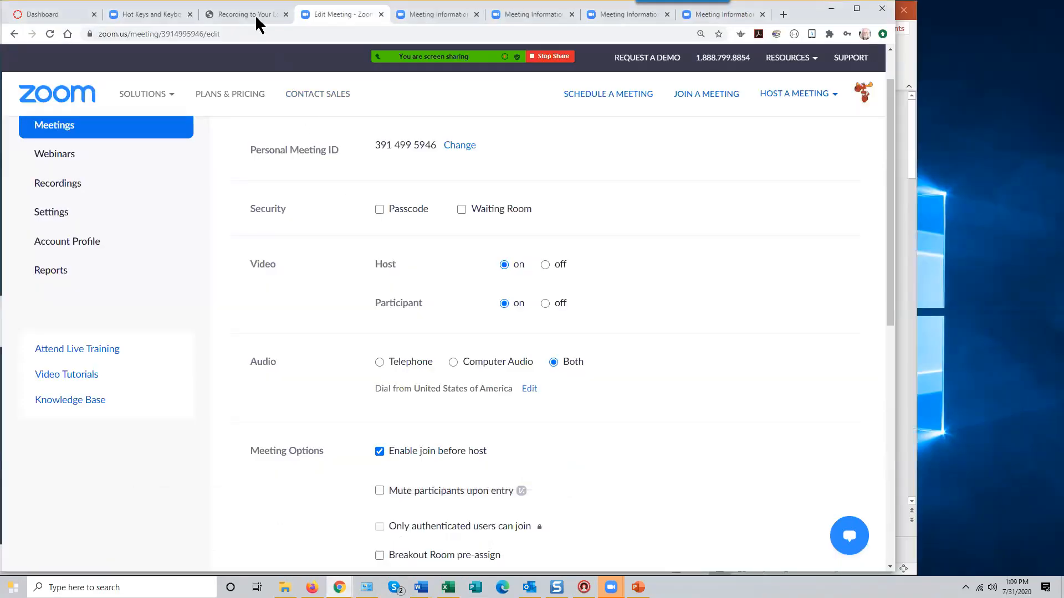
left_click(256, 17)
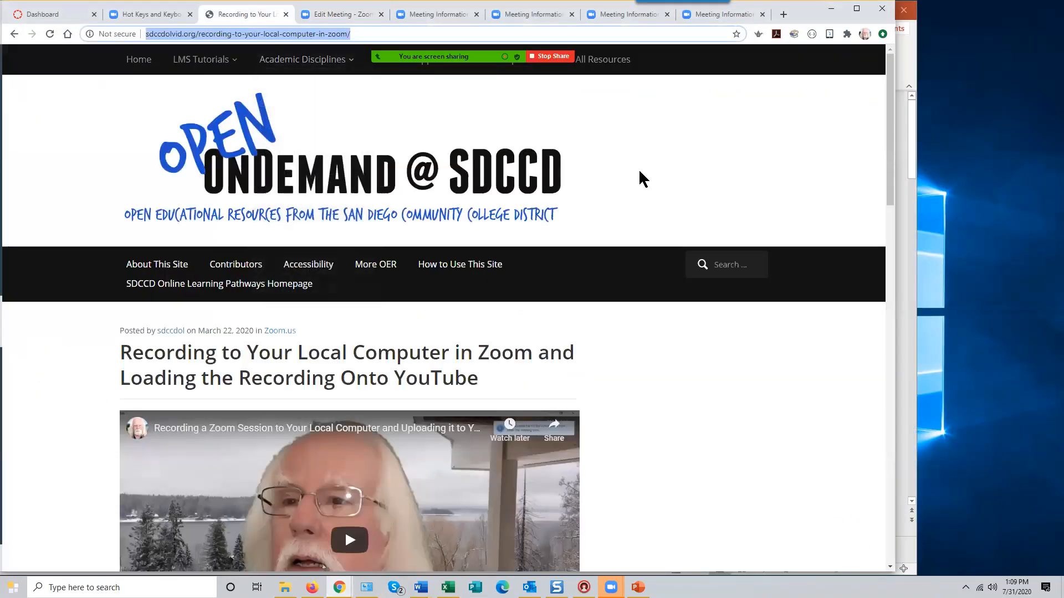
Search the OnDemand @ SDCCD site for "Zoom canvas".
left_click(715, 265)
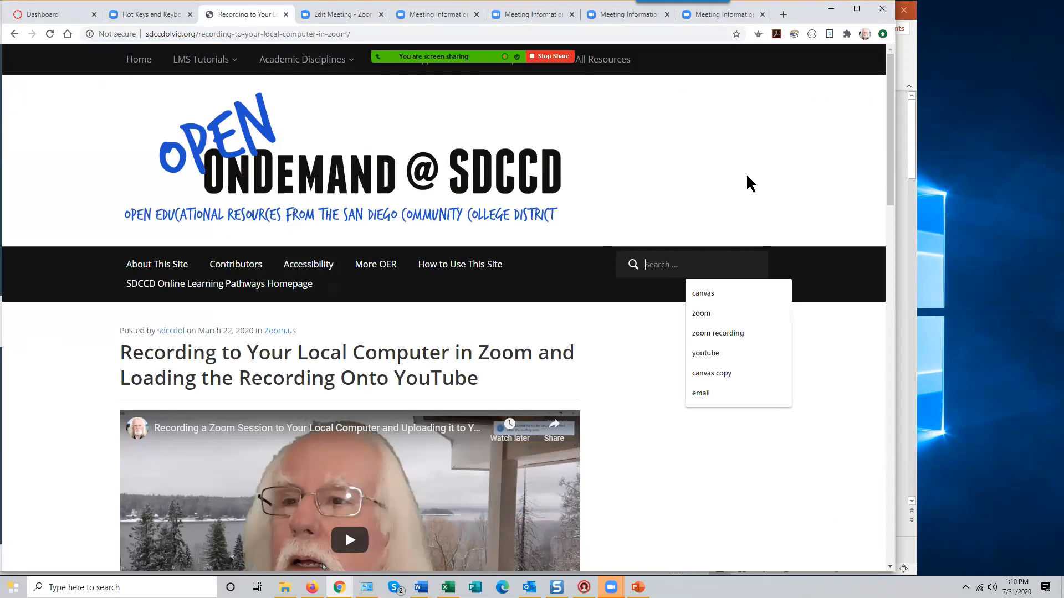
type("Zoom cam")
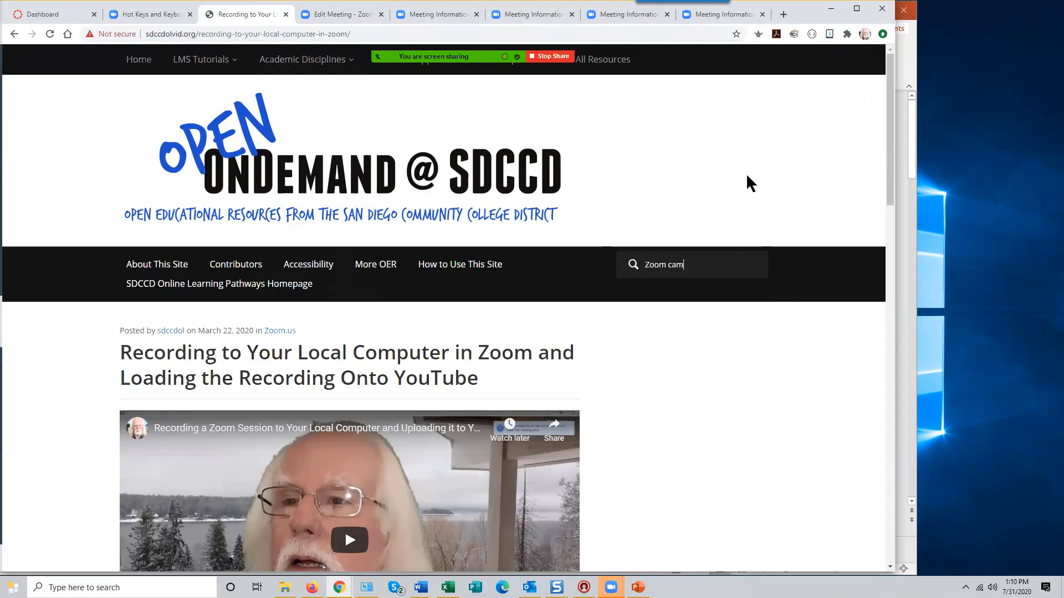
key("BackSpace")
type("nvas")
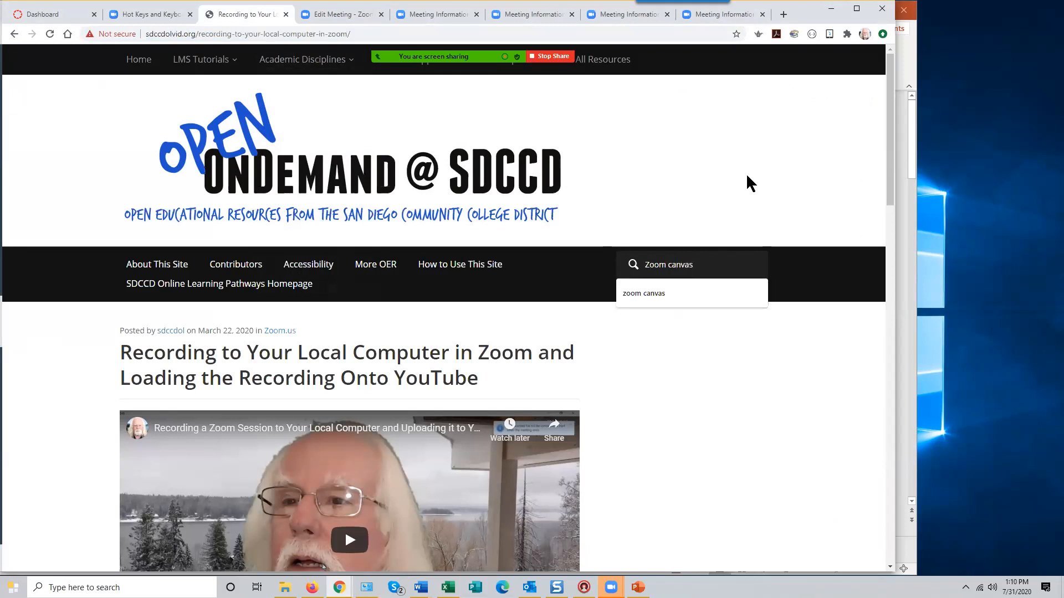
key("Return")
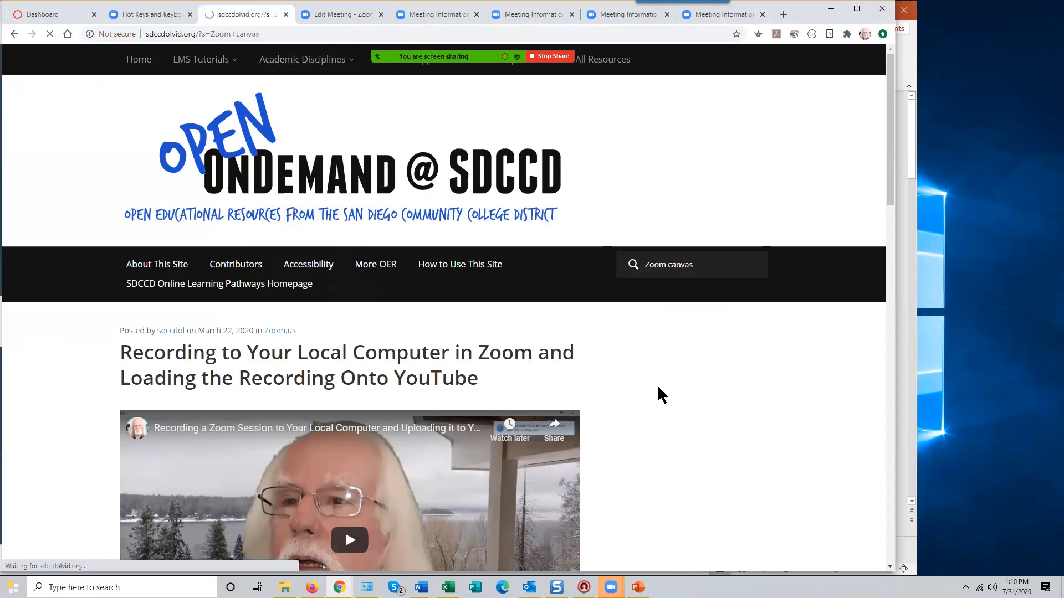
Open the Simple Zoom Integration in Canvas article from the search results, show its video, and stop the screen share.
scroll(655, 390, "down", 1)
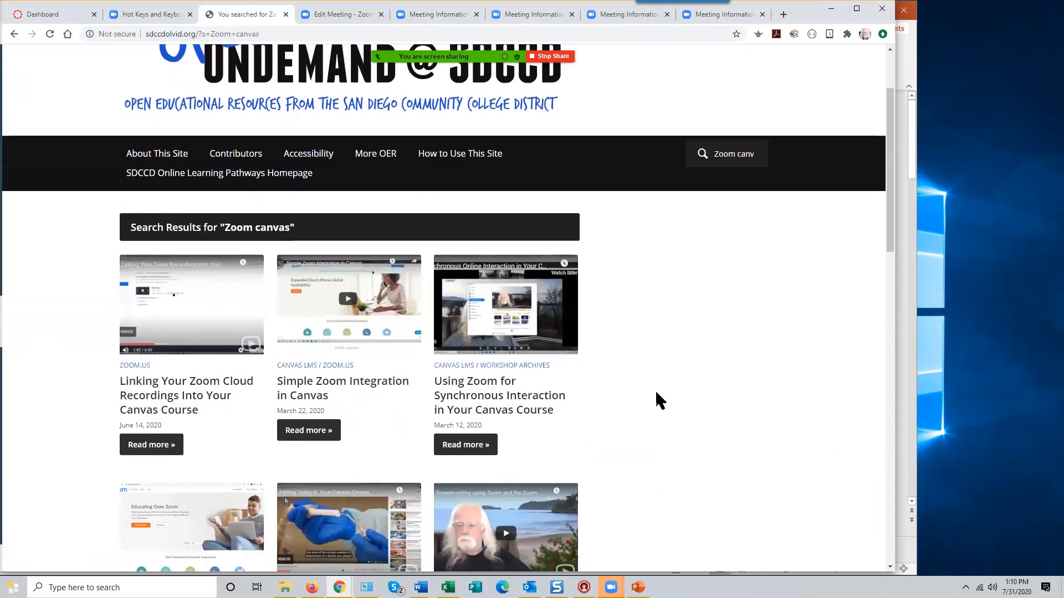
scroll(646, 371, "down", 1)
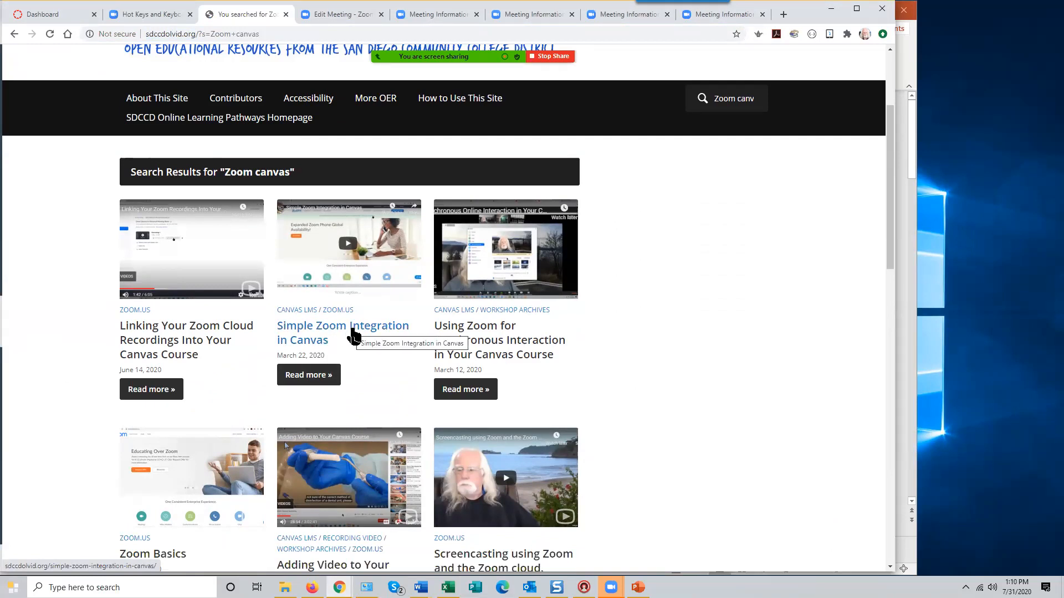
left_click(353, 336)
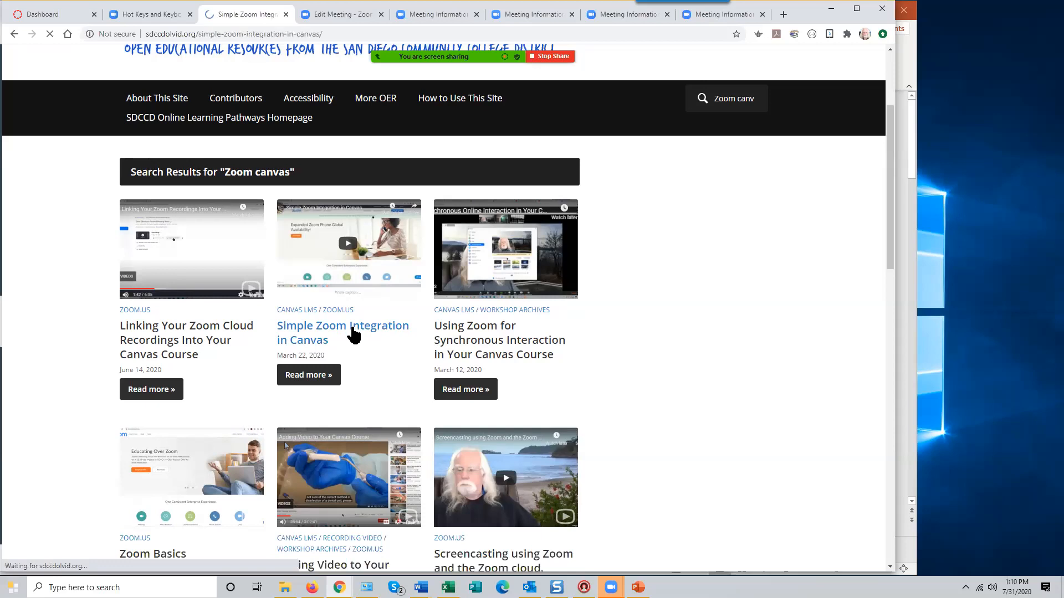
scroll(658, 396, "down", 6)
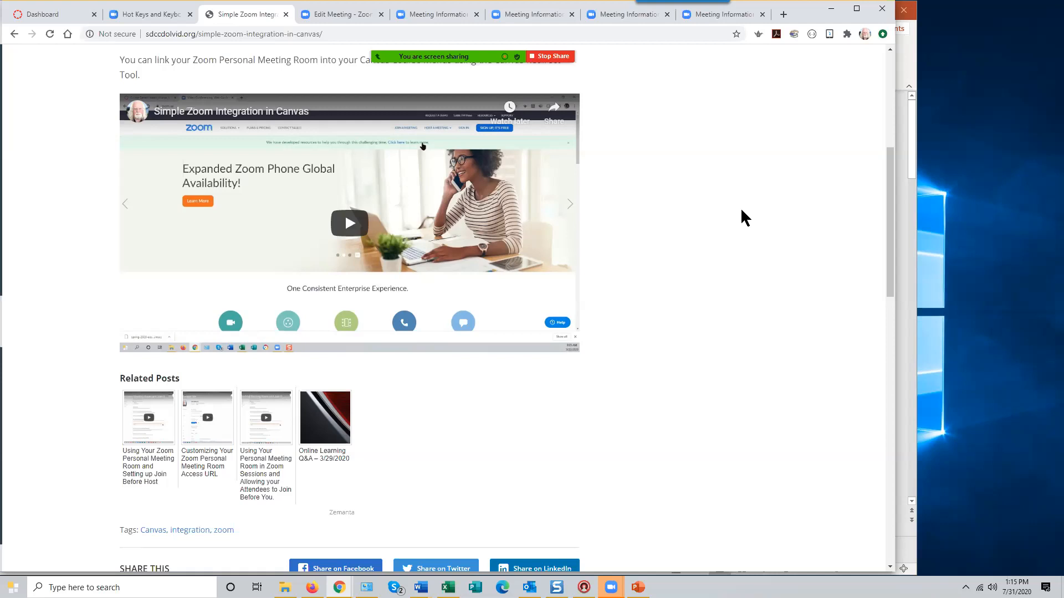
left_click(550, 56)
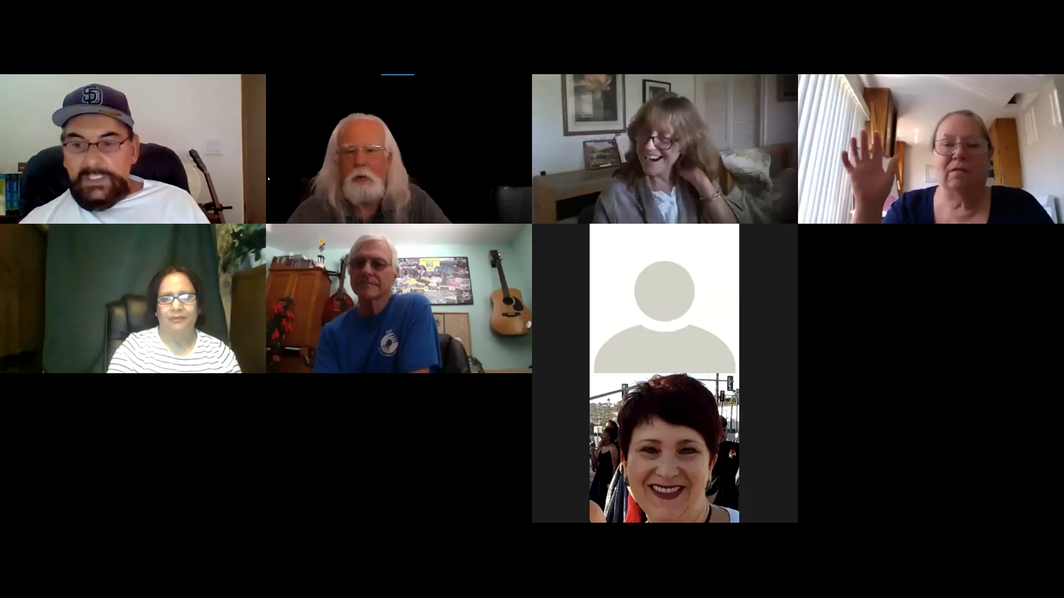